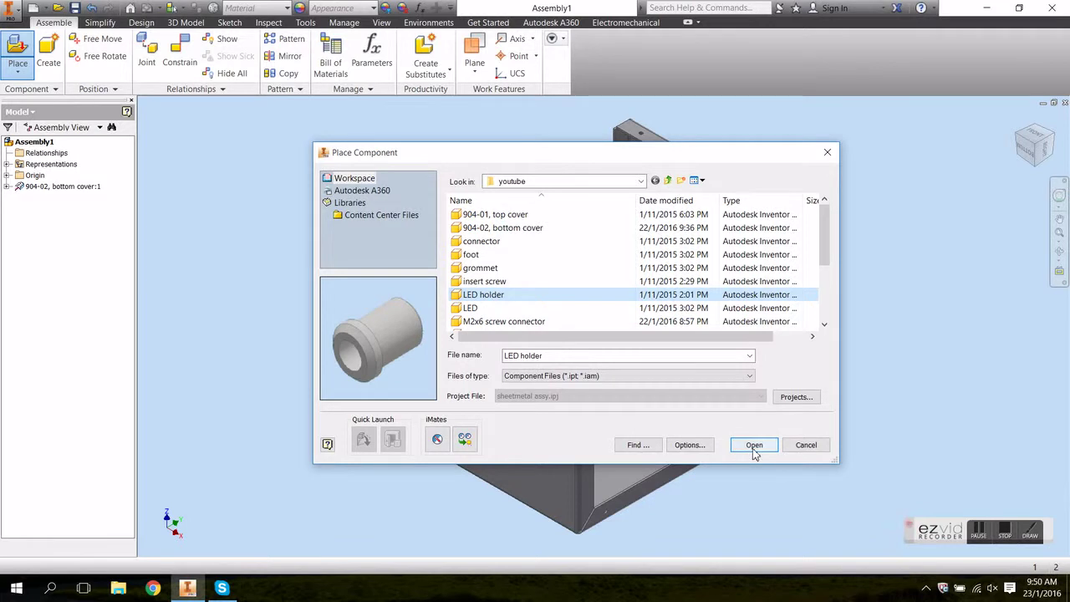
# Step: Place one LED holder and join its flange edge to the round hole beside the bottom cover's rectangular cutout with an Insert constraint
pyautogui.click(351, 343)
pyautogui.press('Escape')
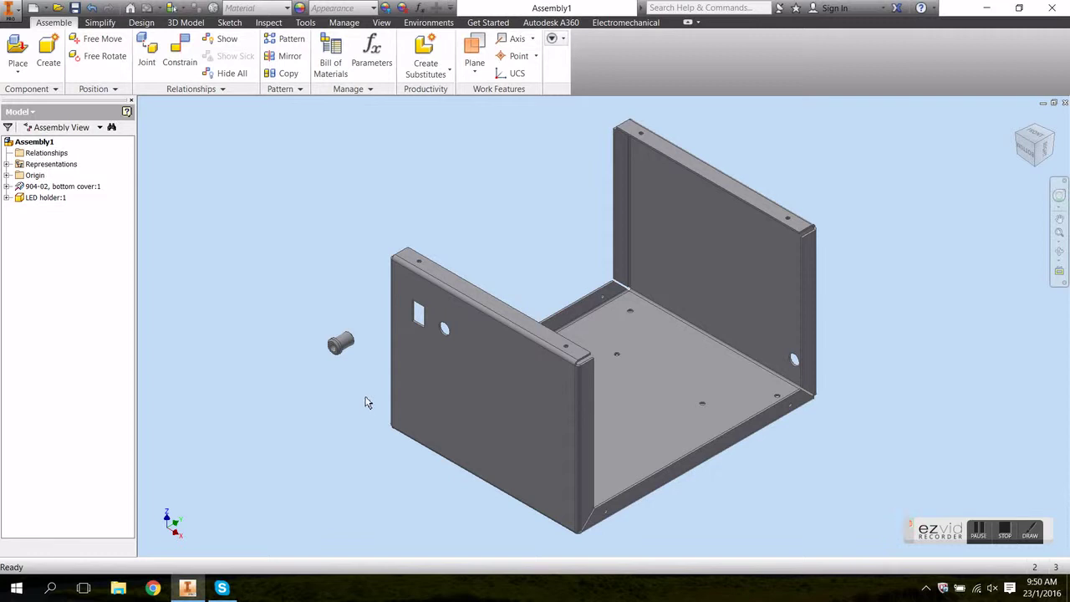
pyautogui.keyDown('shift'); pyautogui.moveTo(365, 401); pyautogui.dragTo(309, 454, button='middle'); pyautogui.keyUp('shift')
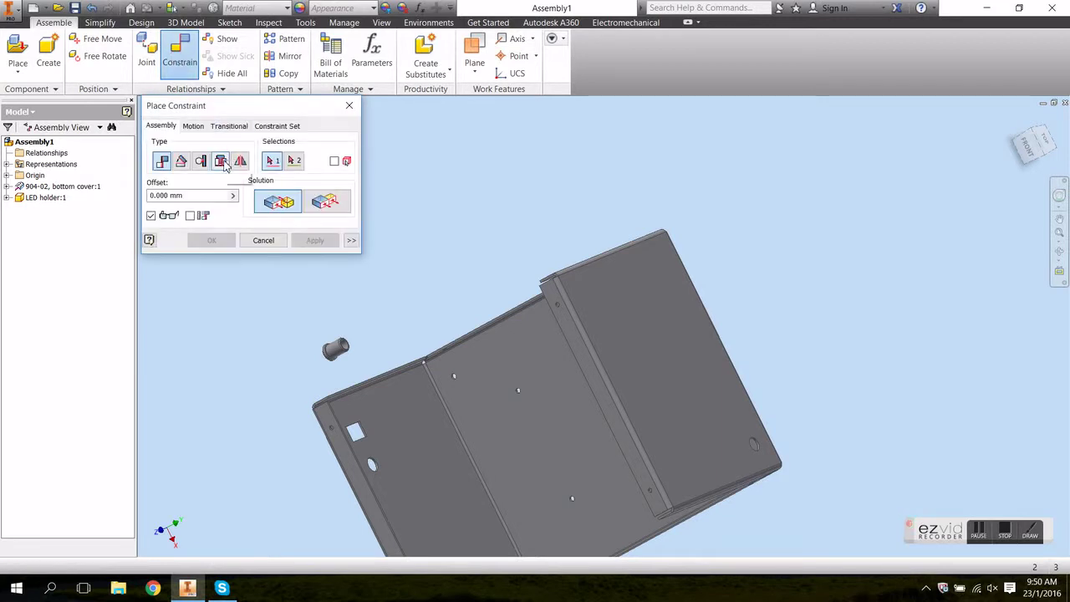
pyautogui.click(222, 162)
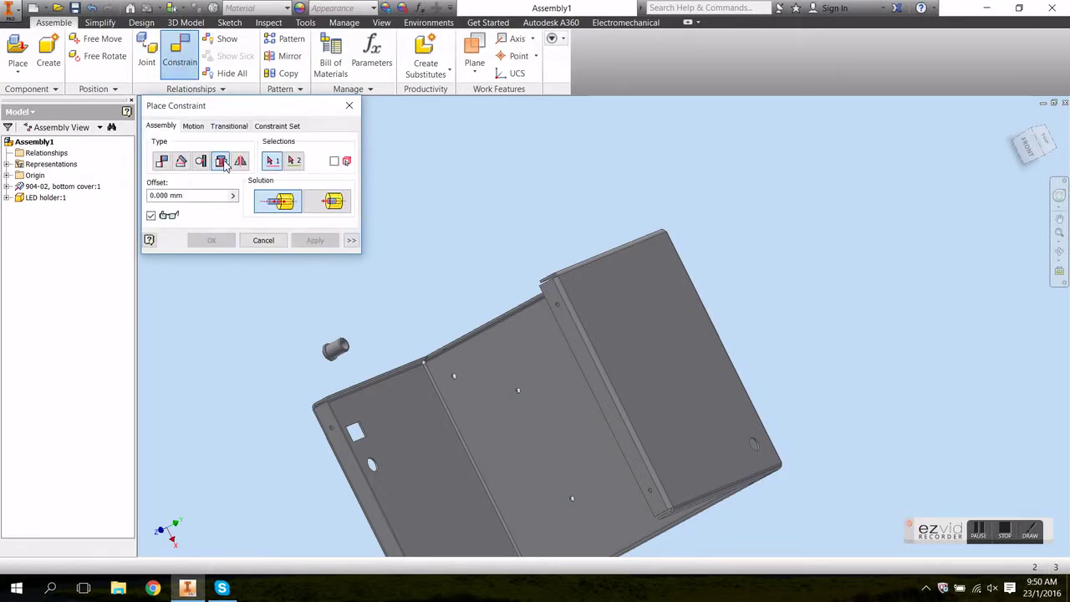
pyautogui.scroll(-5, 335, 381)
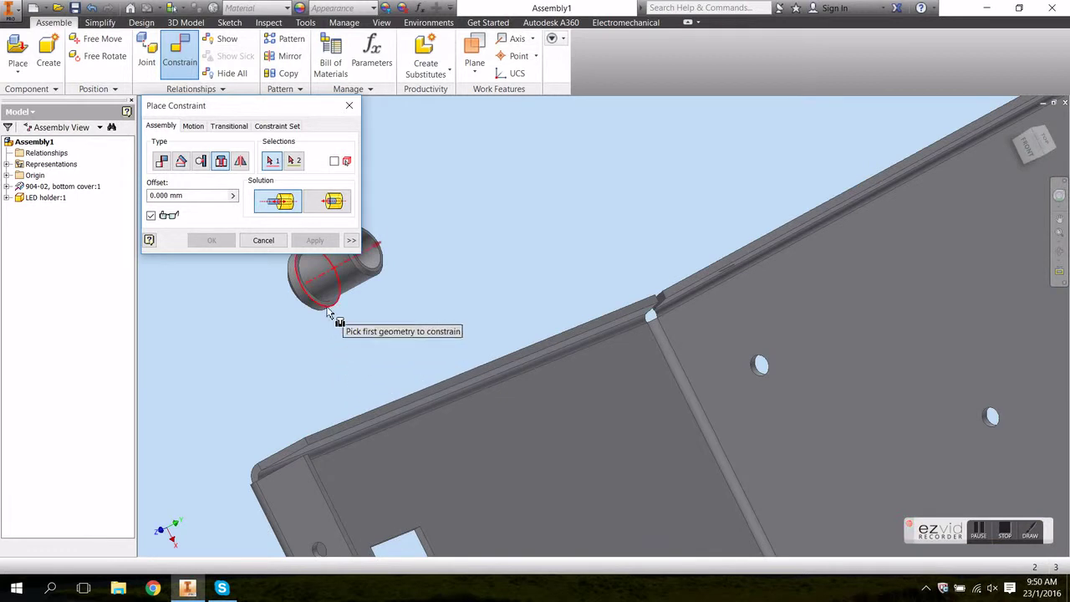
pyautogui.click(329, 308)
pyautogui.scroll(3, 354, 376)
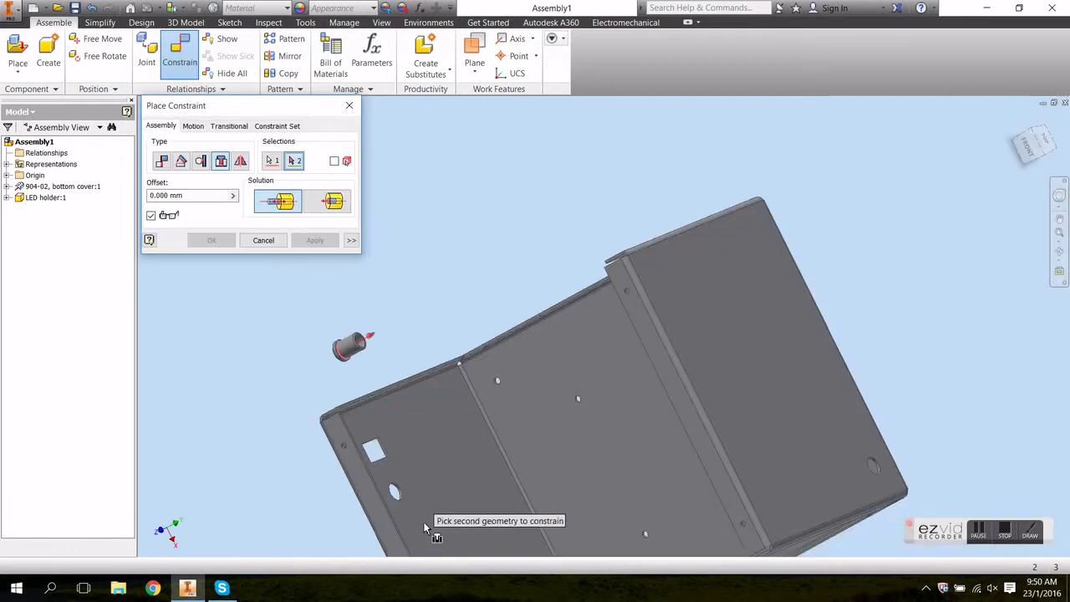
pyautogui.scroll(-5, 393, 502)
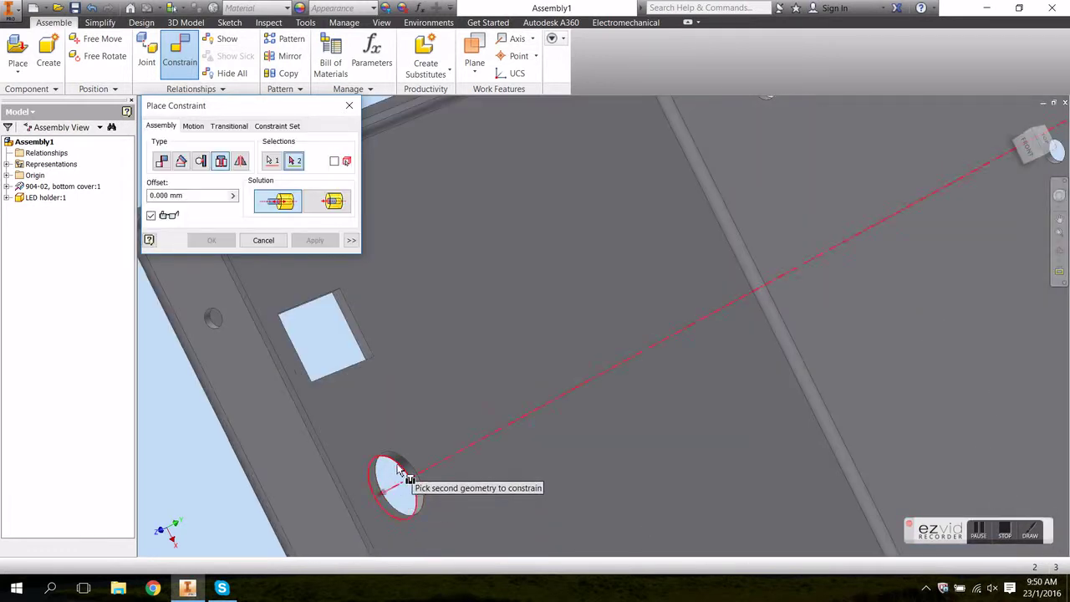
pyautogui.click(397, 472)
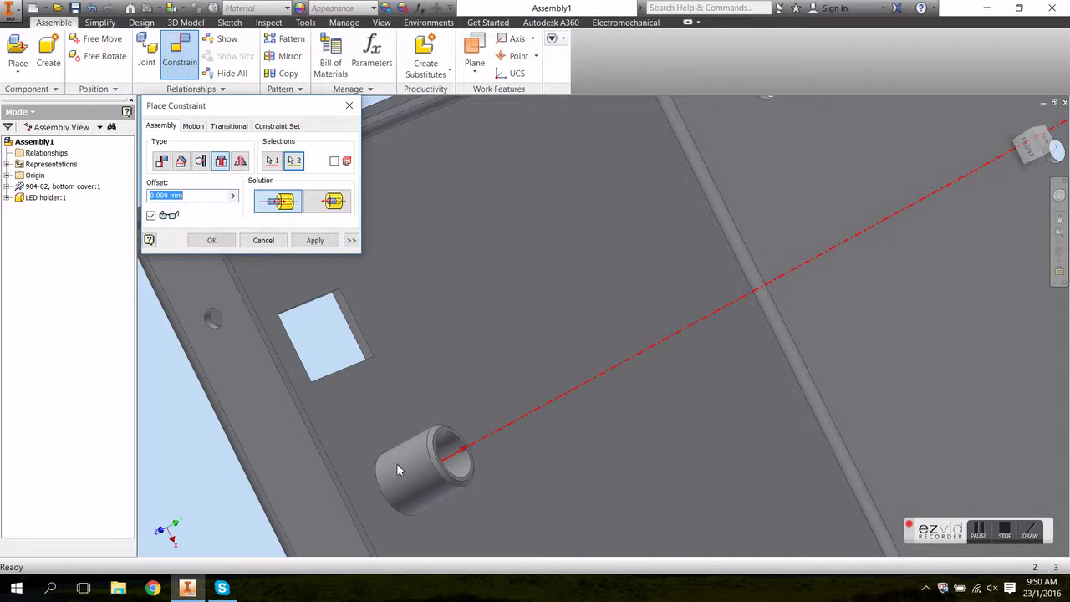
pyautogui.click(316, 241)
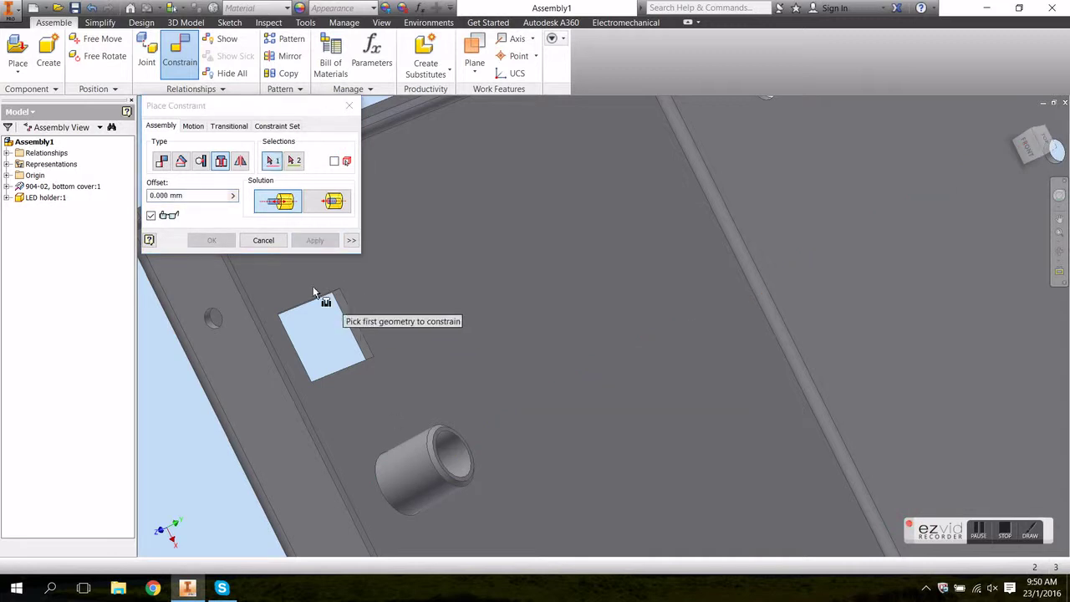
pyautogui.click(270, 245)
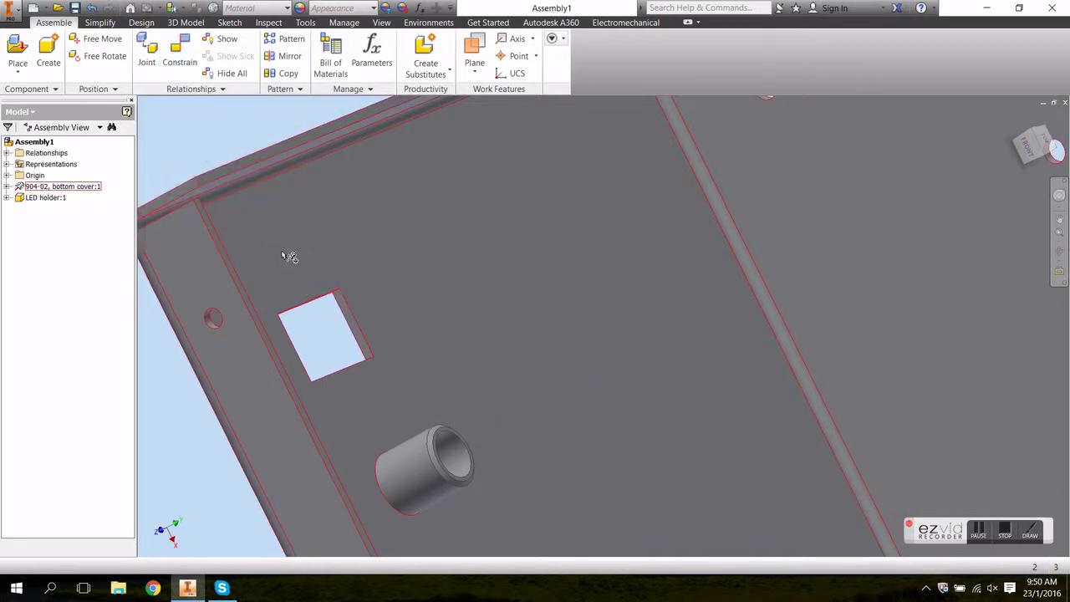
# Step: Place one LED component from the youtube folder in the empty space beside the bottom cover
pyautogui.scroll(-5, 293, 267)
pyautogui.moveTo(295, 273); pyautogui.dragTo(542, 282, button='middle')
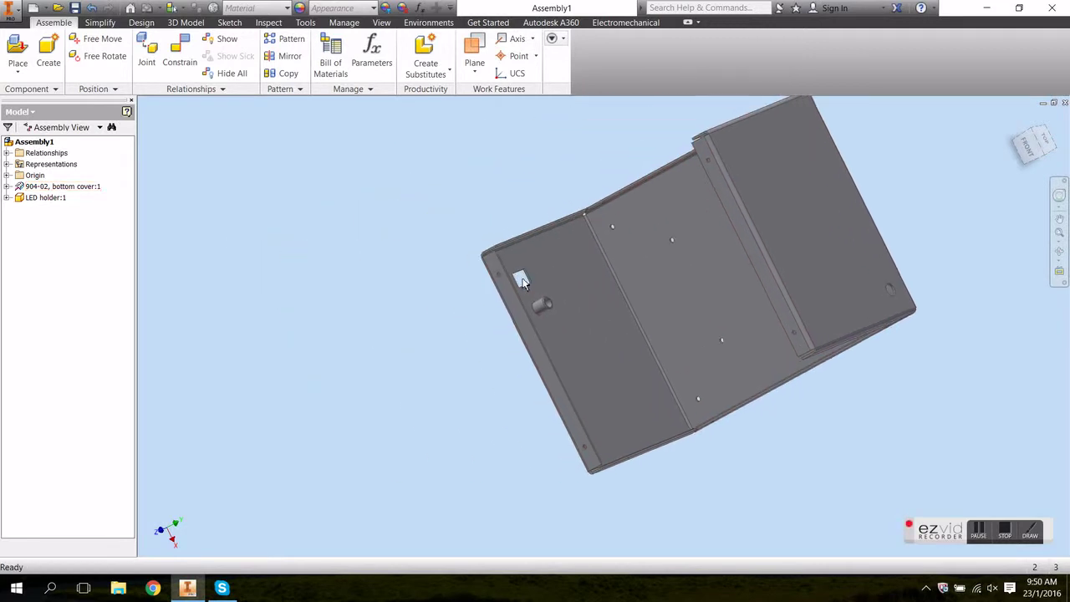
pyautogui.click(18, 50)
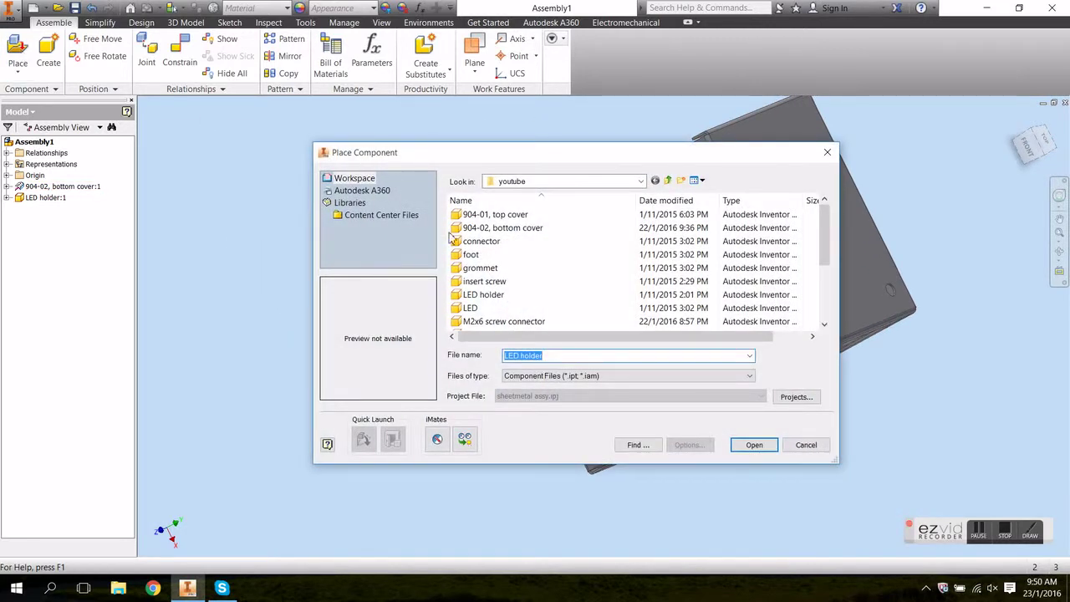
pyautogui.click(473, 311)
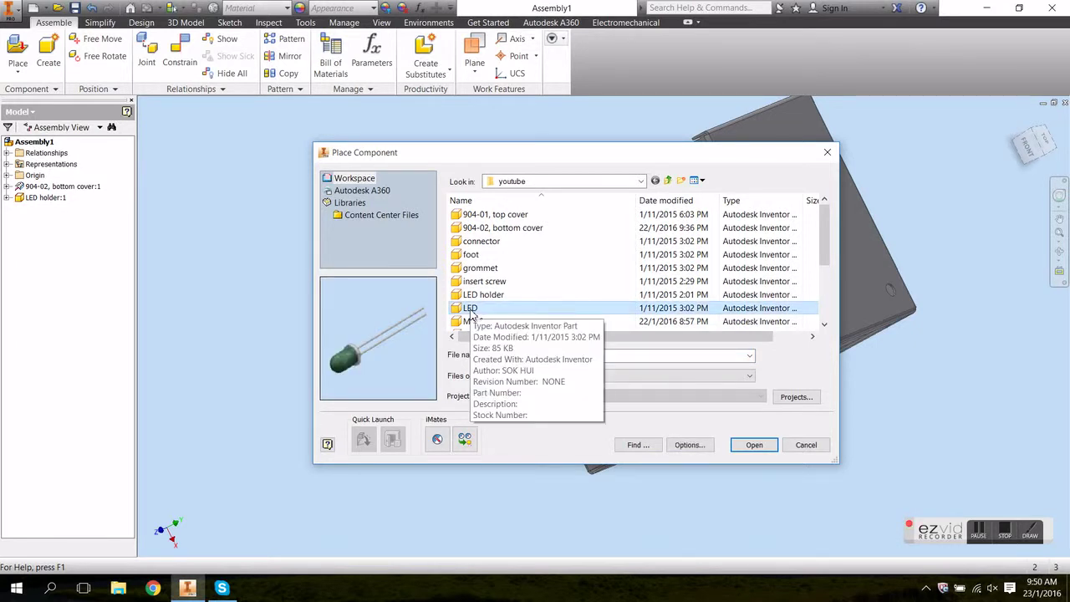
pyautogui.click(752, 445)
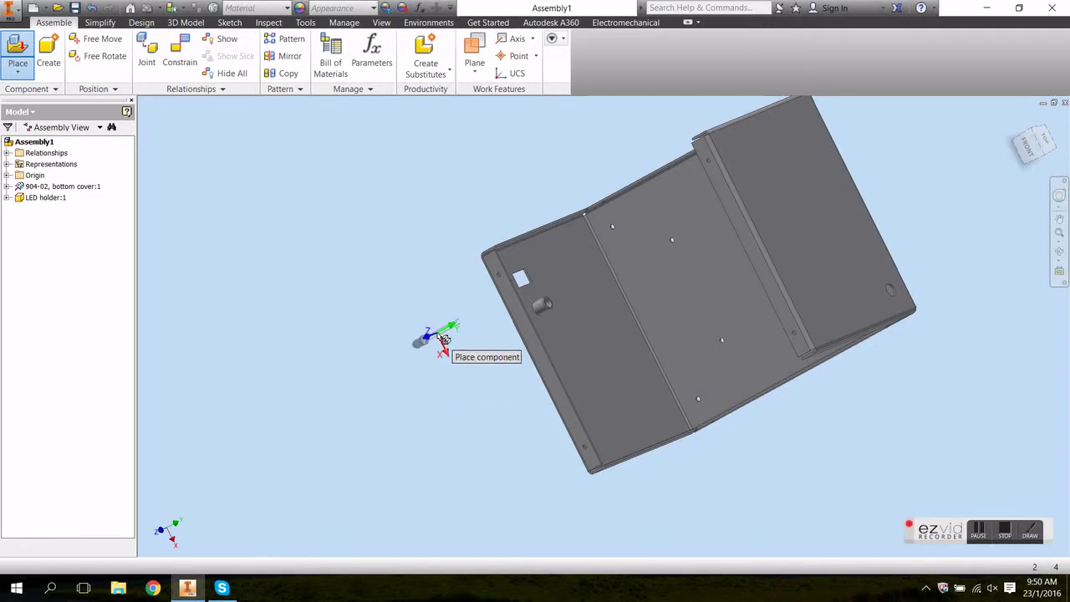
pyautogui.click(442, 339)
pyautogui.rightClick(278, 427)
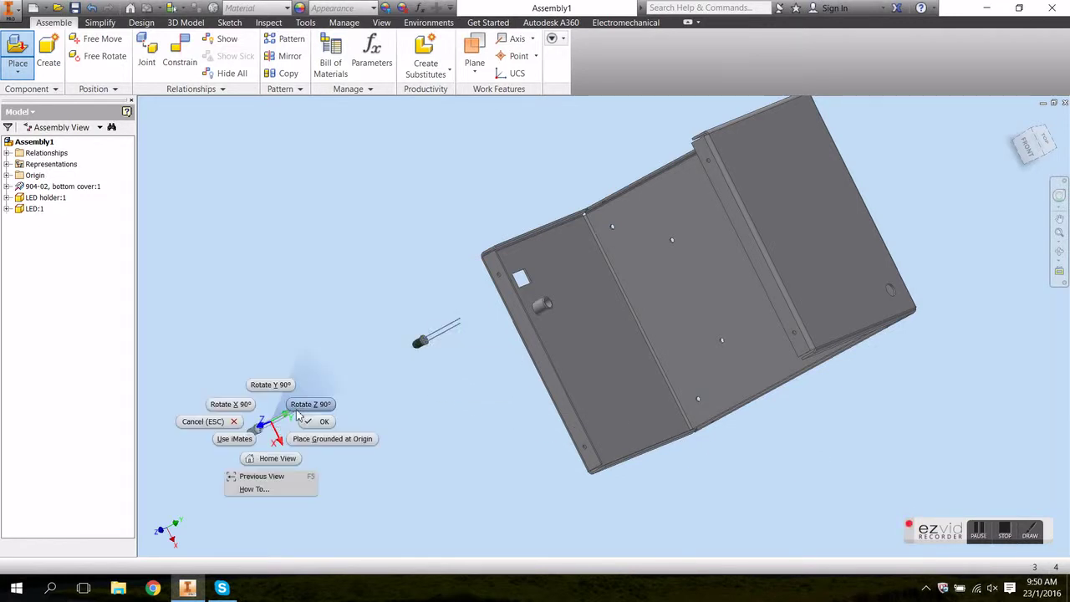
pyautogui.click(372, 376)
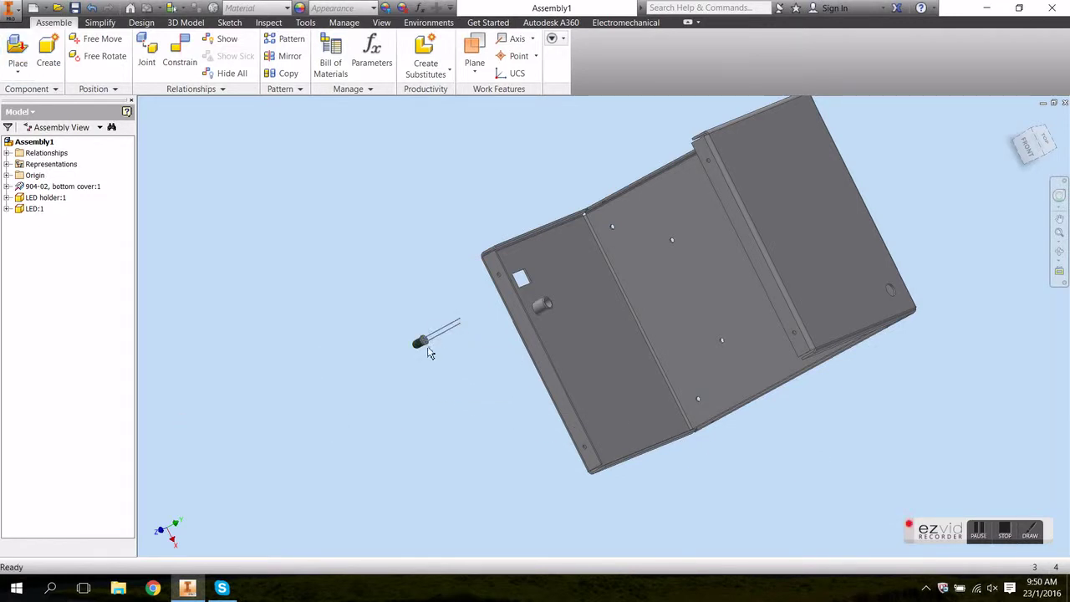
# Step: Free-rotate the LED slightly so the front edge of its flange can be picked
pyautogui.scroll(-5, 435, 343)
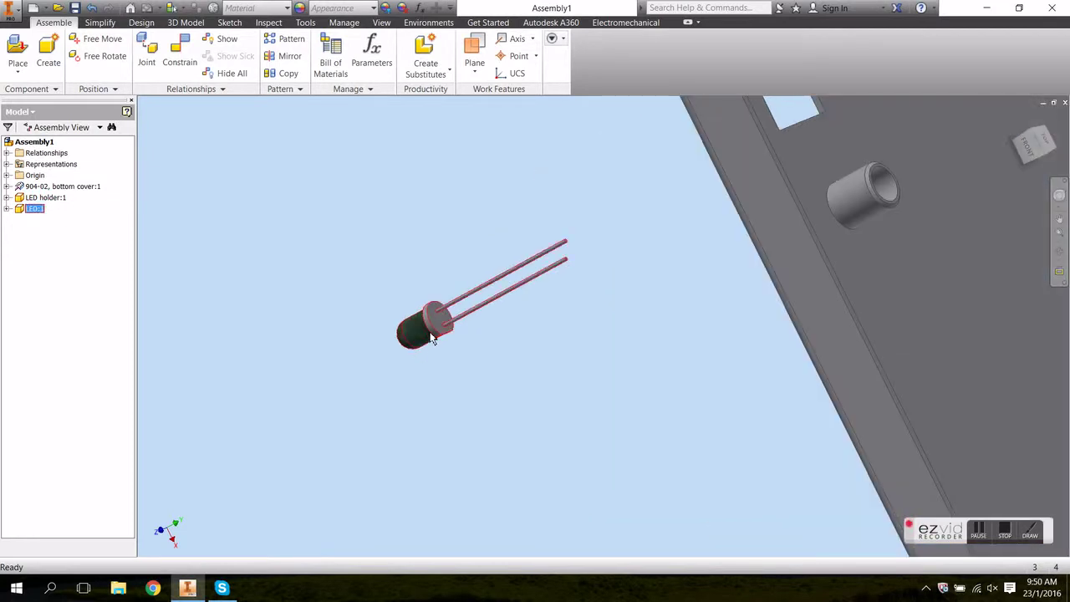
pyautogui.press('g')
pyautogui.moveTo(435, 354)
pyautogui.mouseDown()
pyautogui.moveTo(471, 347)
pyautogui.moveTo(455, 354)
pyautogui.mouseUp()
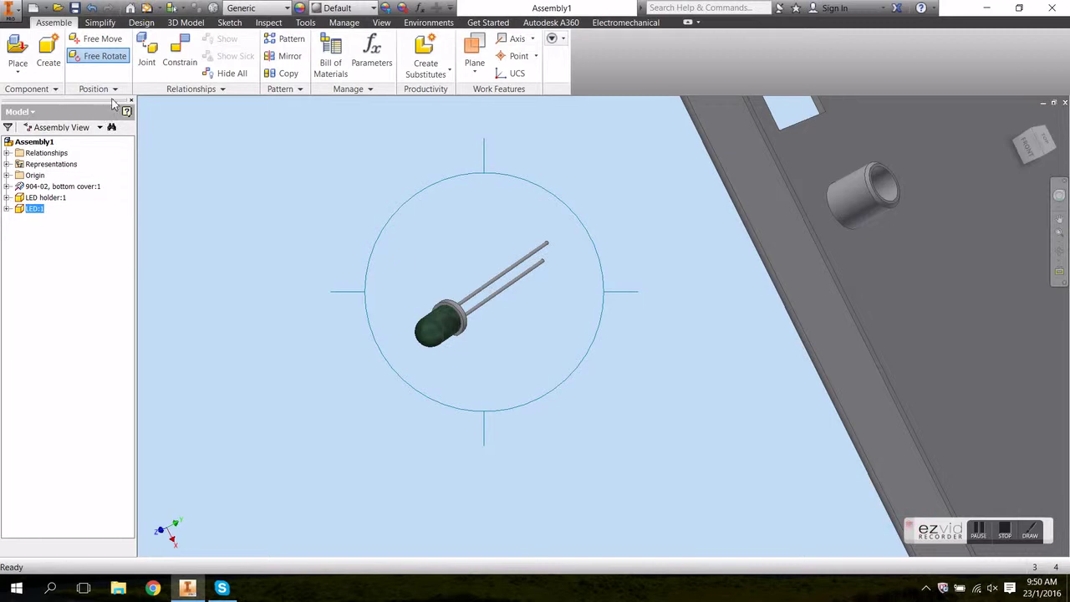
# Step: Join the LED's front flange edge to the inner circular edge of the LED holder with an Insert constraint at 0.000 mm offset
pyautogui.click(179, 60)
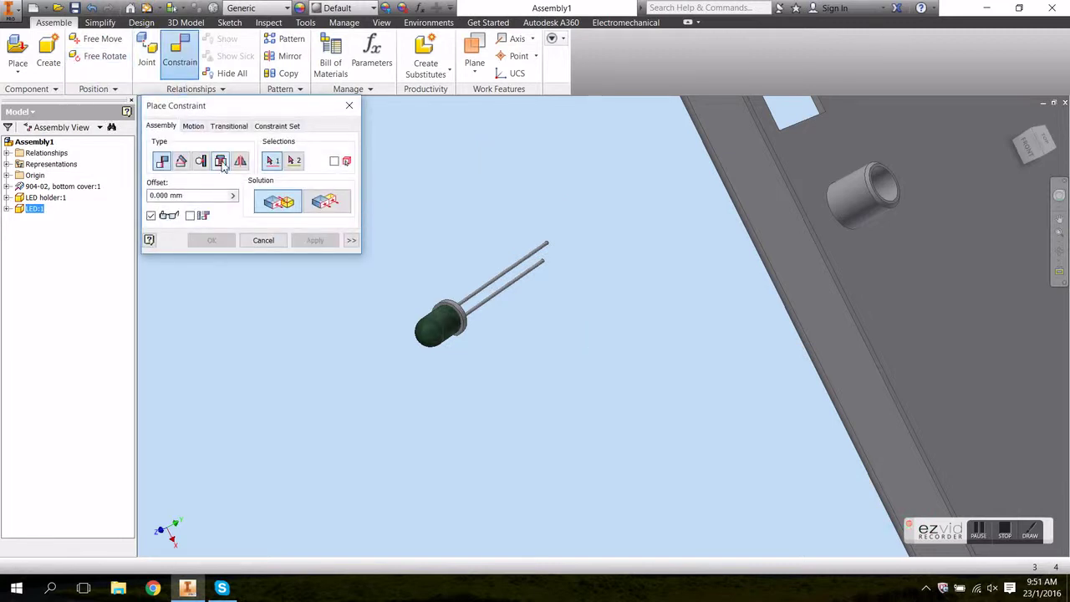
pyautogui.click(221, 162)
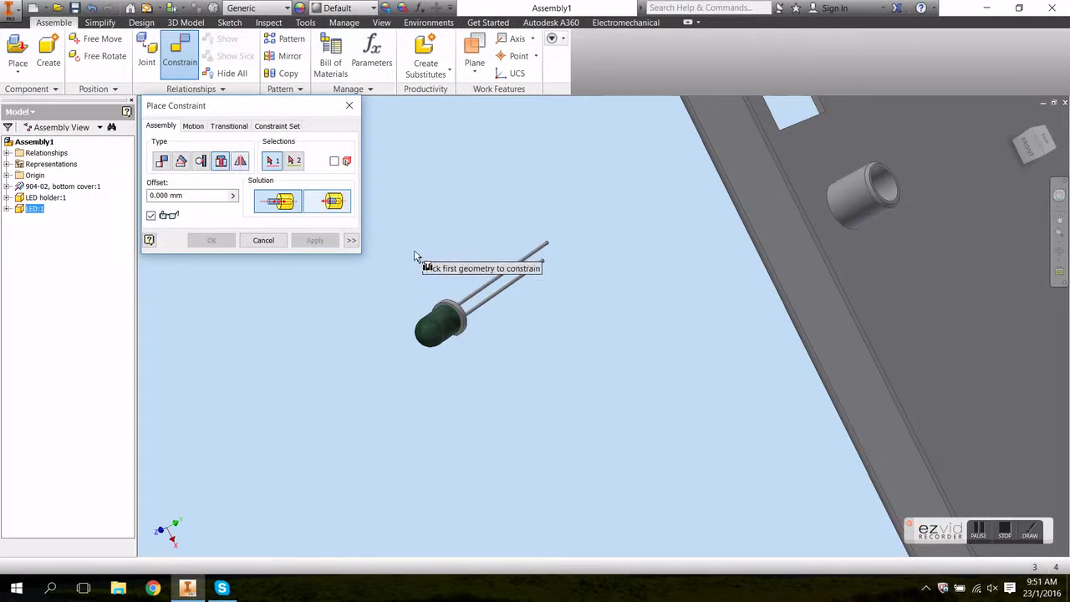
pyautogui.scroll(3, 470, 316)
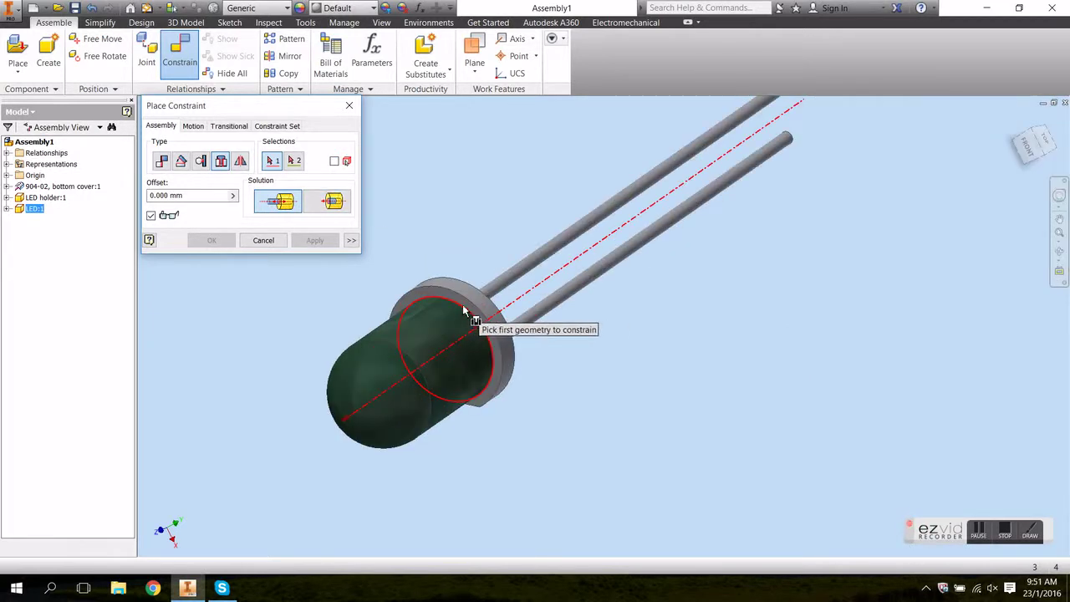
pyautogui.click(468, 303)
pyautogui.scroll(-5, 866, 327)
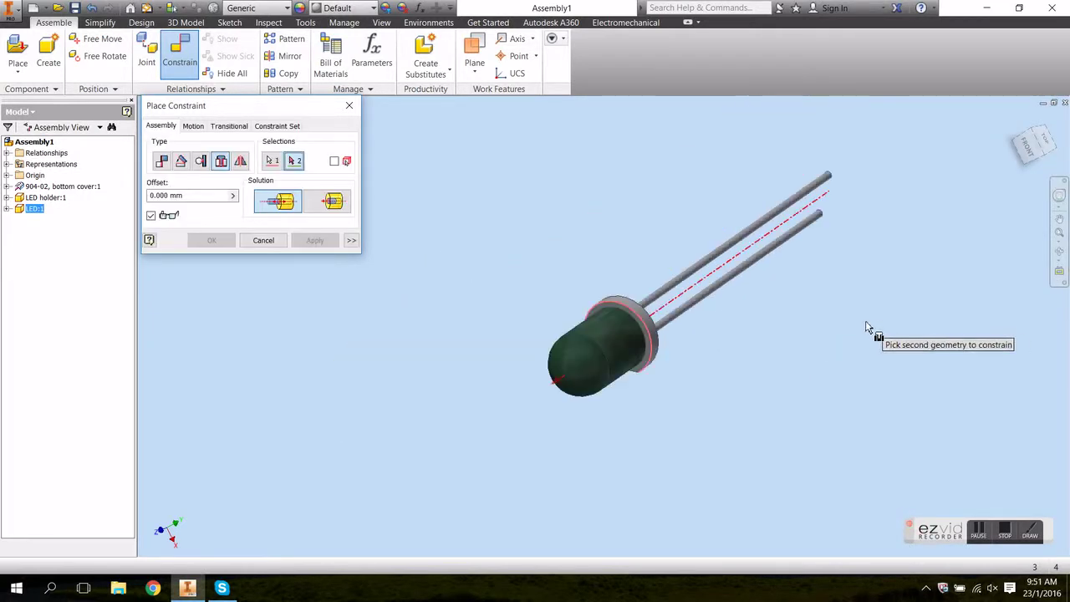
pyautogui.moveTo(867, 327); pyautogui.dragTo(846, 341, button='middle')
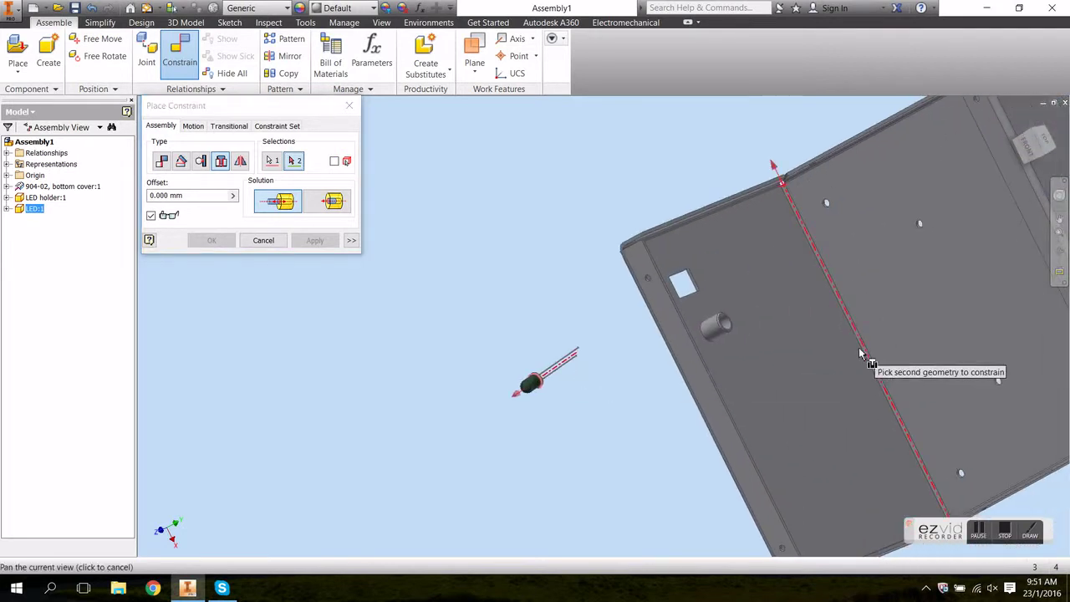
pyautogui.keyDown('shift'); pyautogui.moveTo(759, 343); pyautogui.dragTo(715, 372, button='middle'); pyautogui.keyUp('shift')
pyautogui.scroll(5, 715, 366)
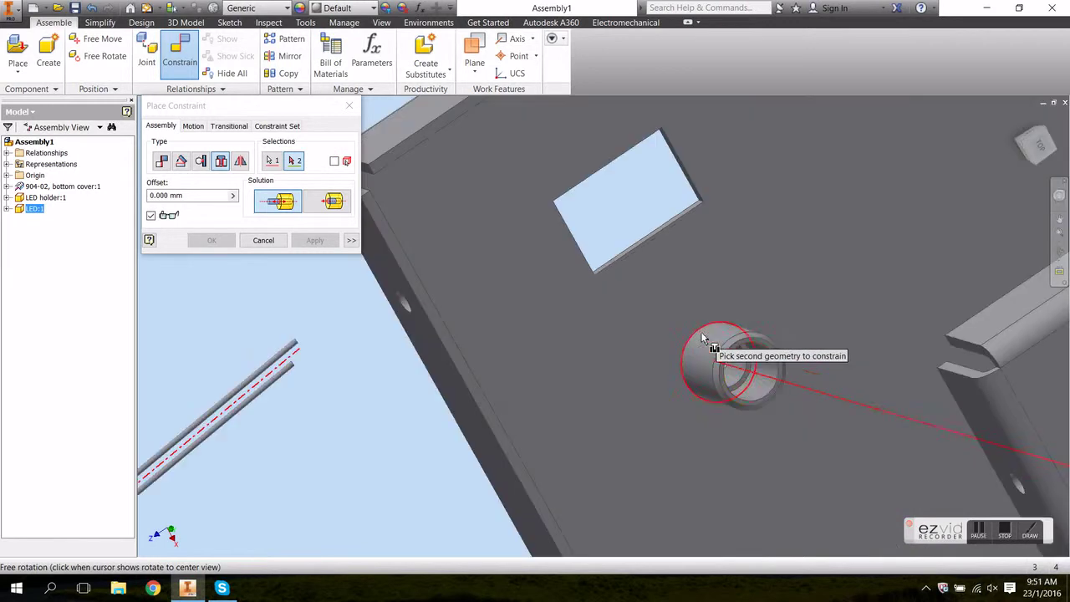
pyautogui.click(750, 371)
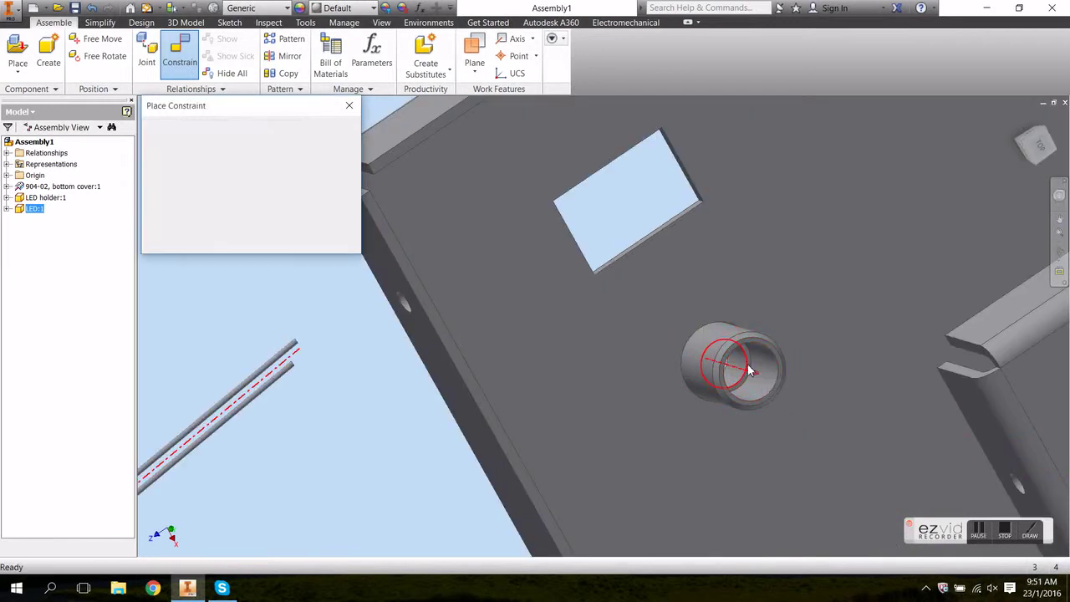
pyautogui.click(315, 241)
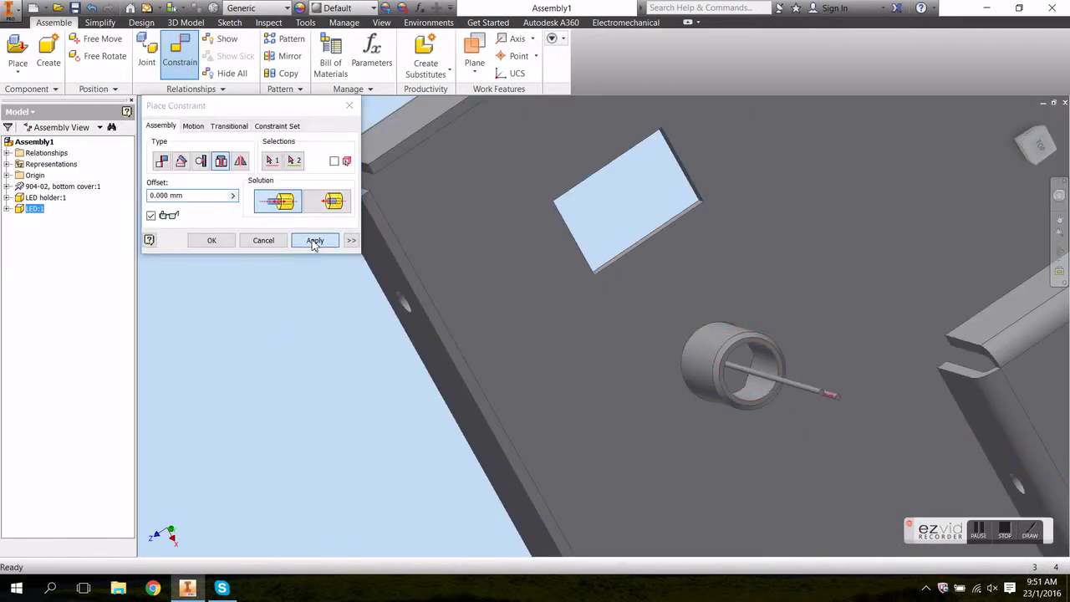
pyautogui.click(263, 241)
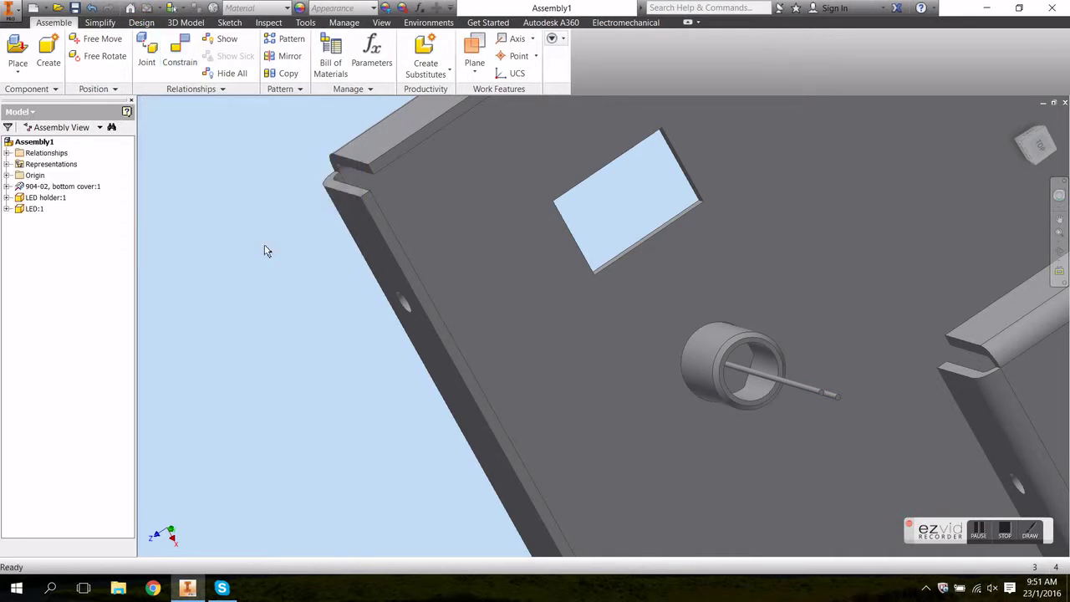
# Step: Examine the LED's seating inside its holder from the right side in Wireframe, and restore the Shaded with Edges visual style
pyautogui.click(1019, 119)
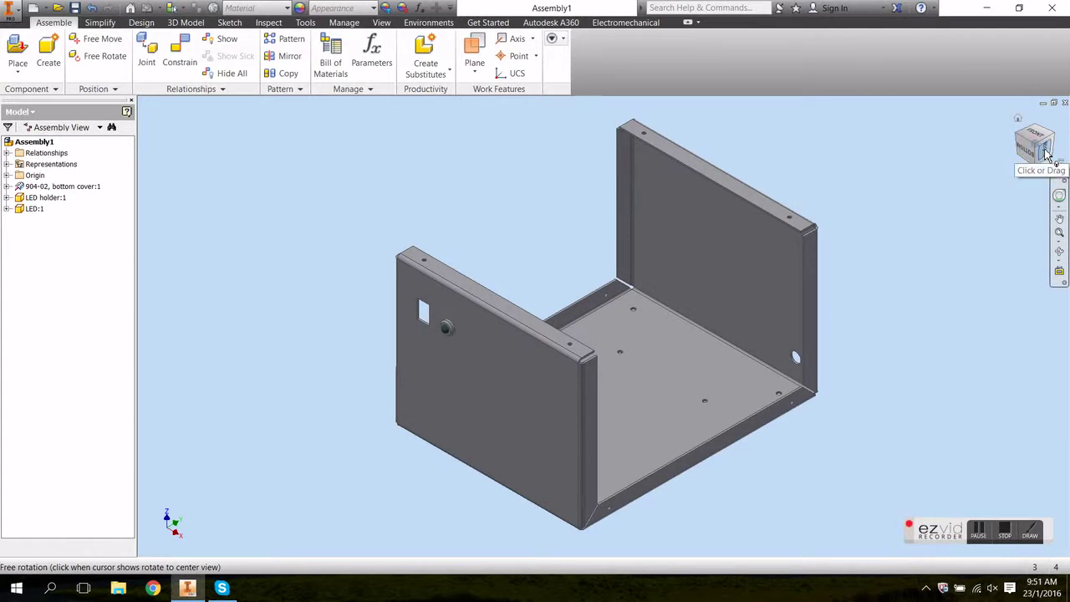
pyautogui.click(1046, 154)
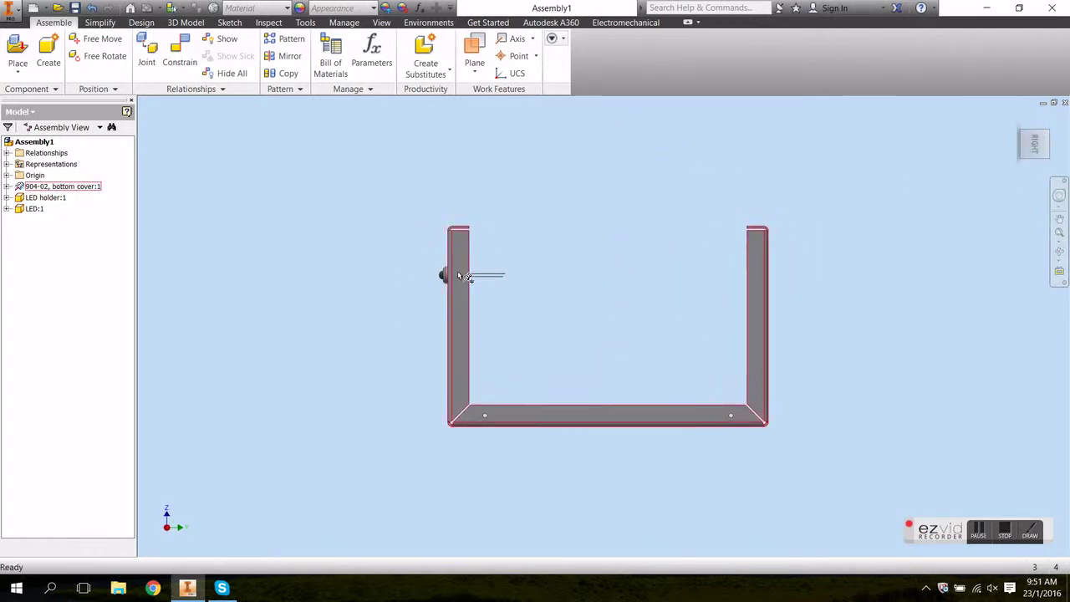
pyautogui.scroll(5, 458, 276)
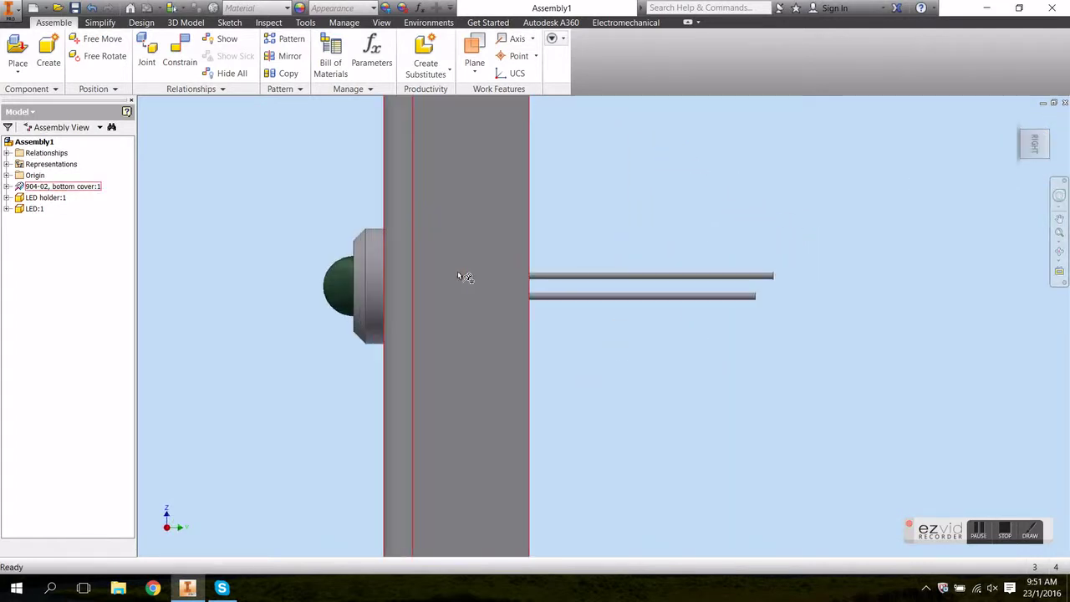
pyautogui.click(382, 22)
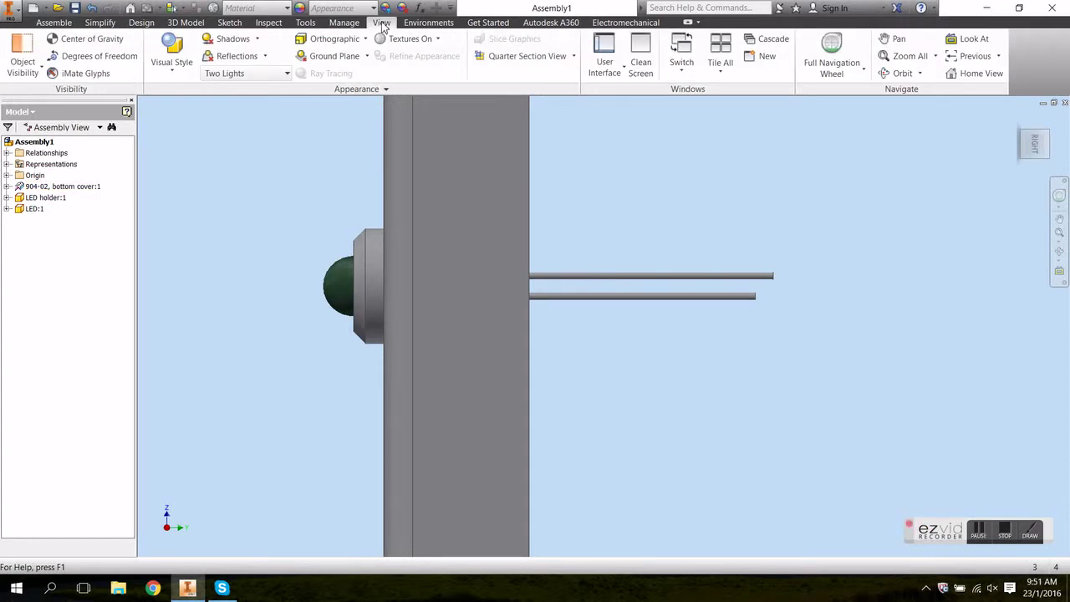
pyautogui.click(166, 71)
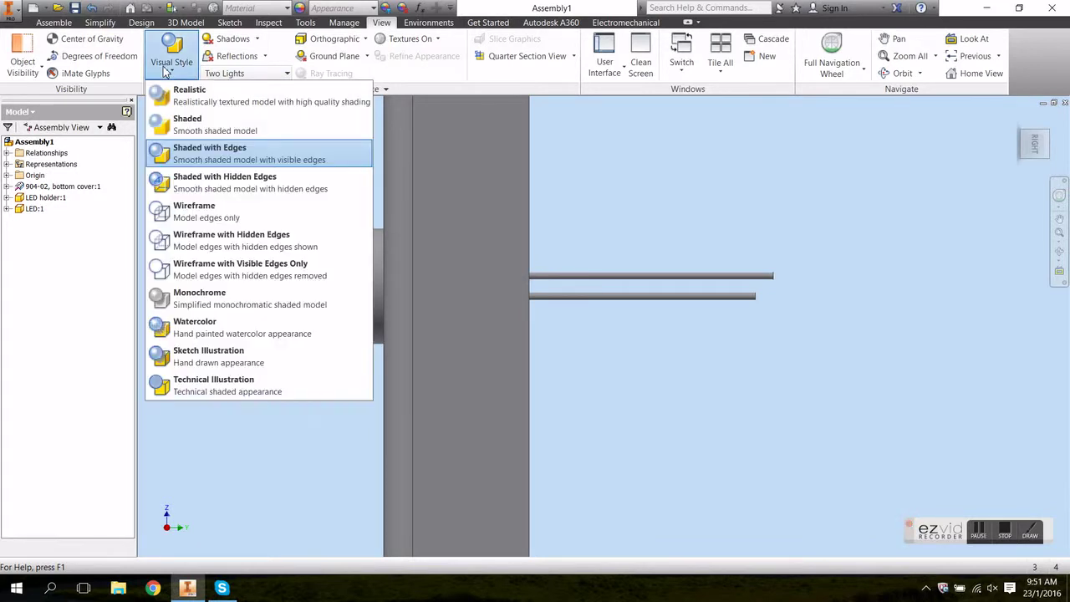
pyautogui.click(202, 212)
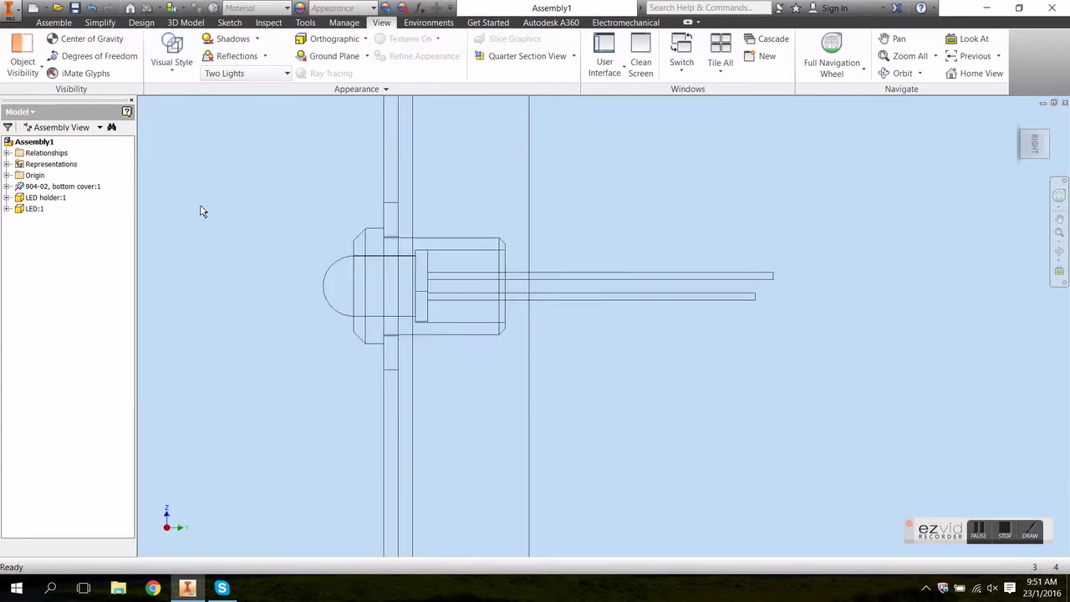
pyautogui.scroll(3, 395, 257)
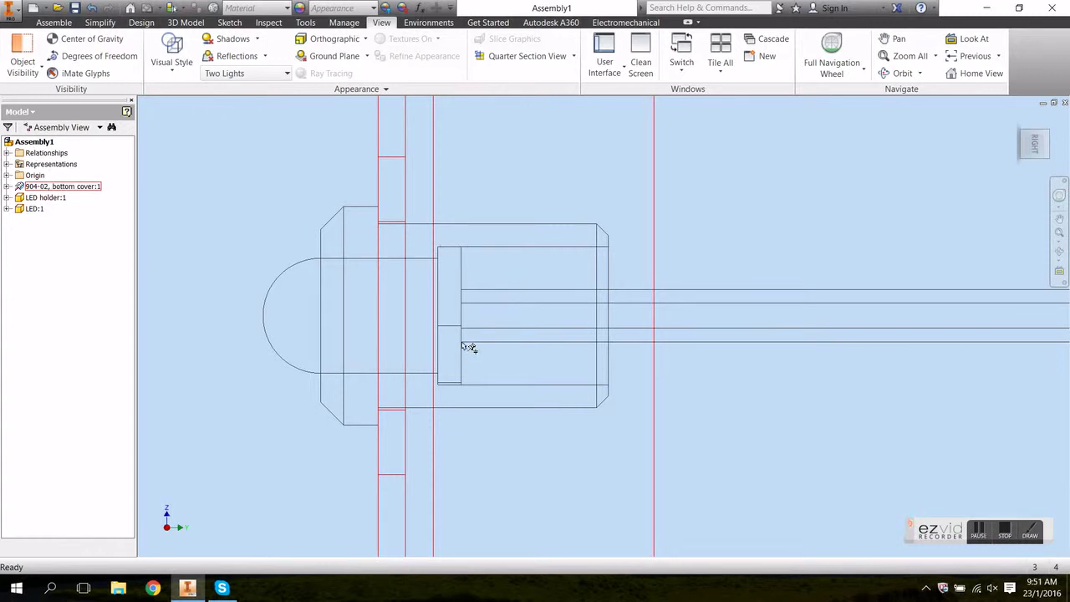
pyautogui.click(179, 72)
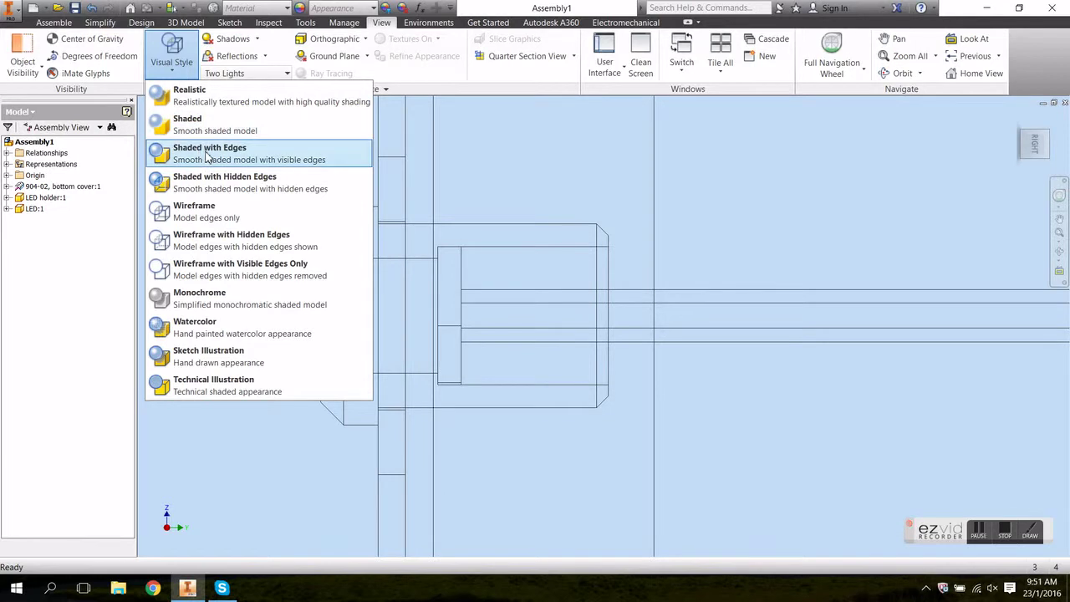
pyautogui.click(209, 155)
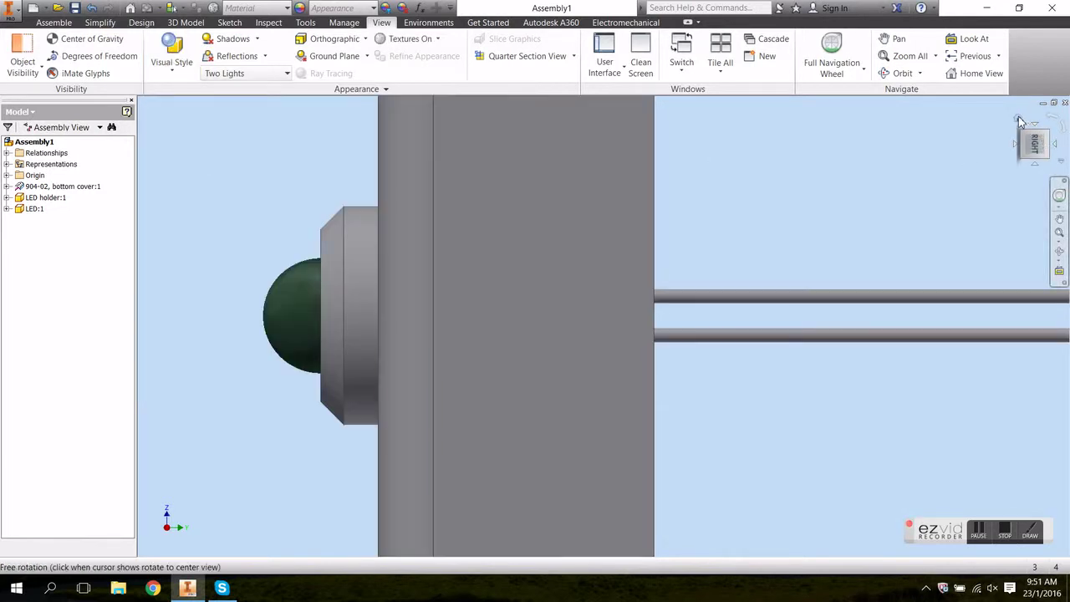
# Step: Place one switch component from the youtube folder in the empty space beside the bottom cover's wall with the rectangular cutout
pyautogui.click(1019, 122)
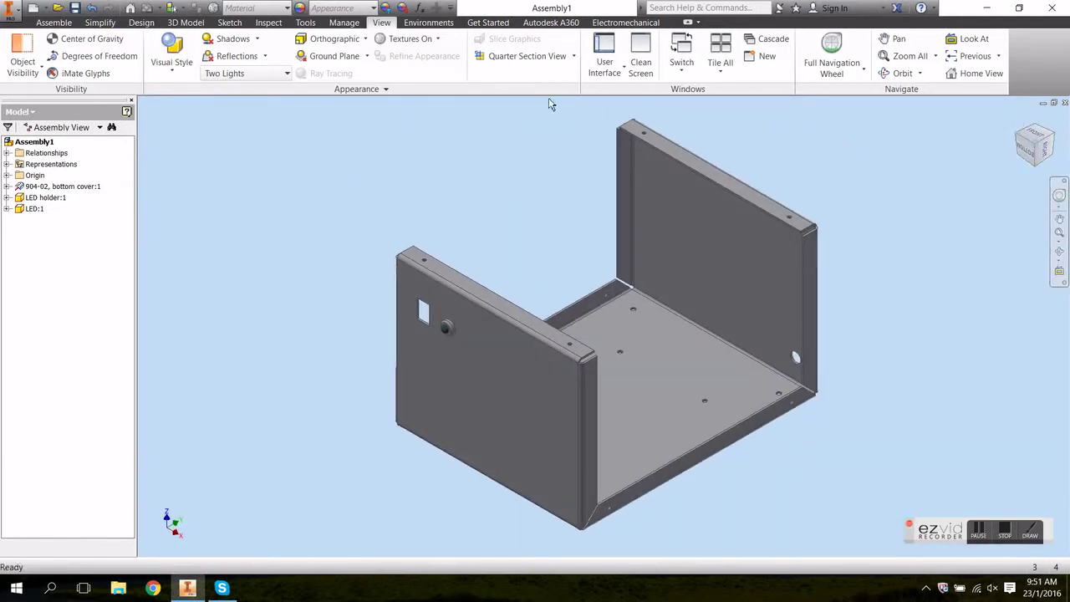
pyautogui.click(52, 23)
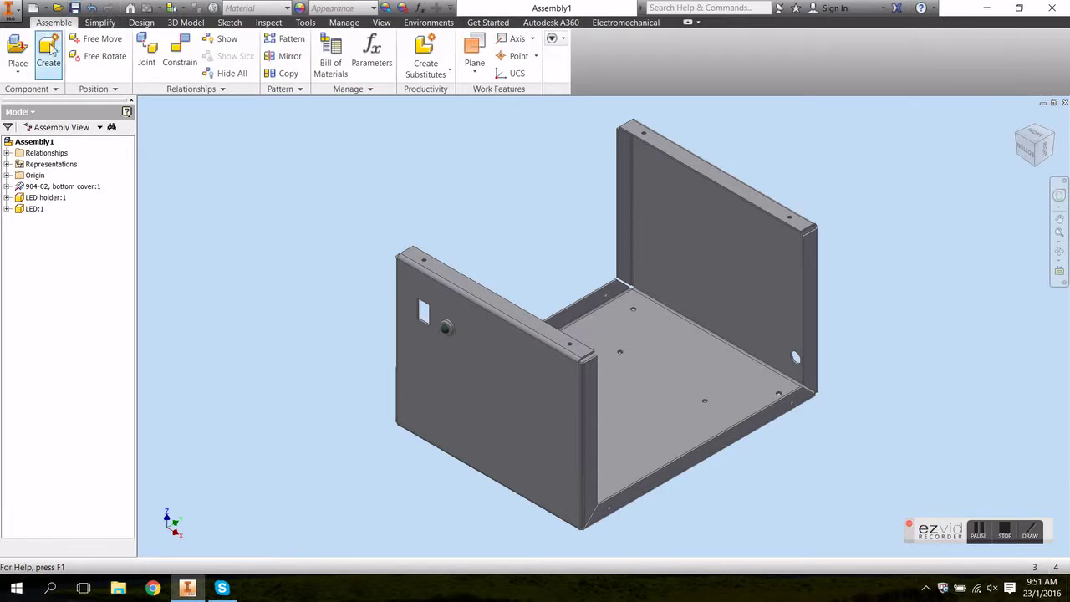
pyautogui.click(17, 49)
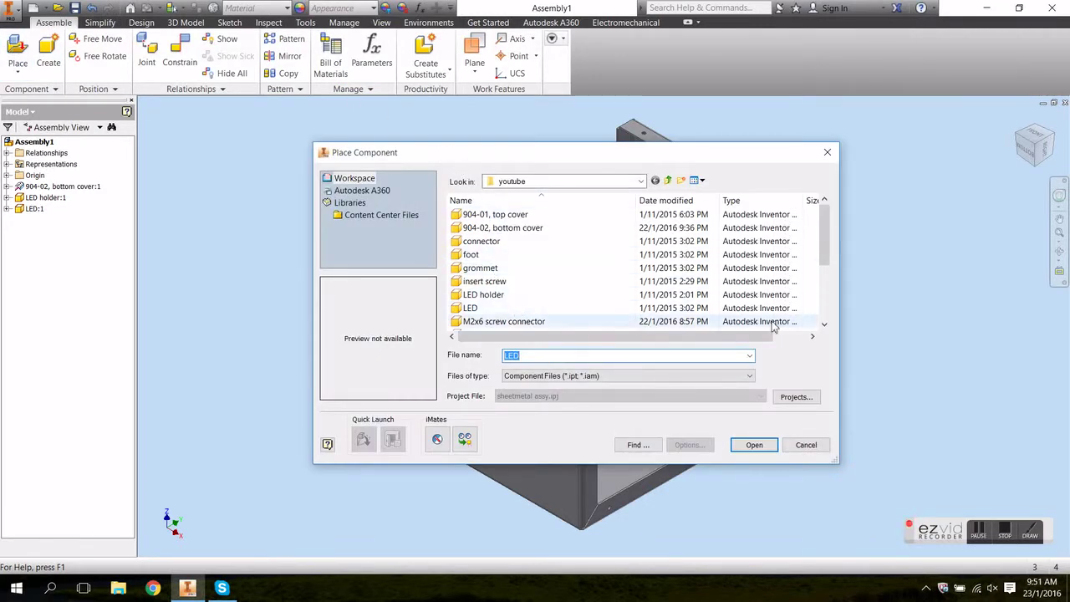
pyautogui.click(824, 306)
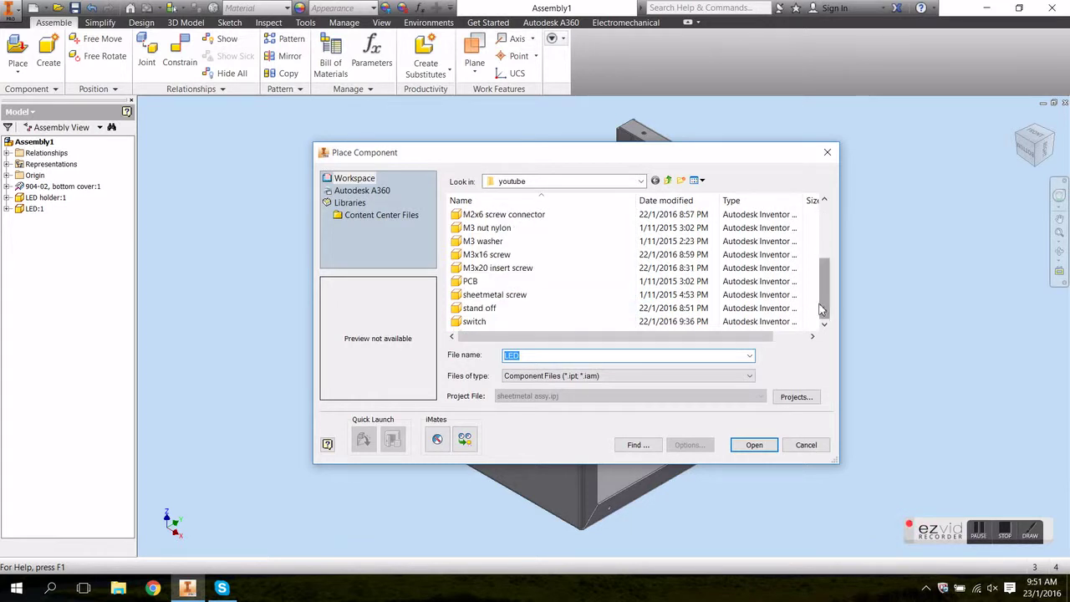
pyautogui.click(510, 325)
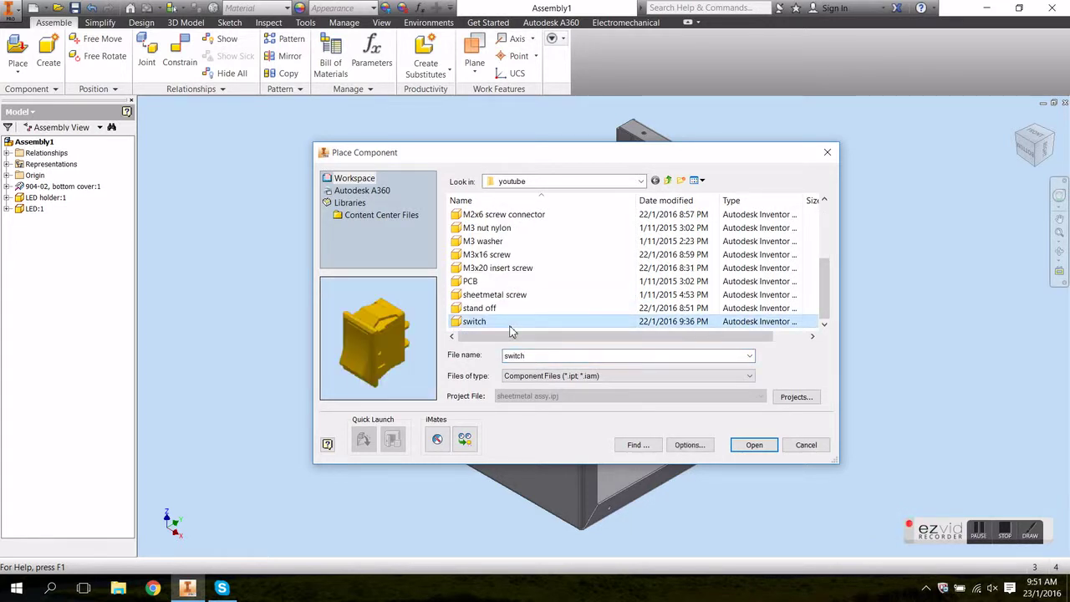
pyautogui.click(754, 445)
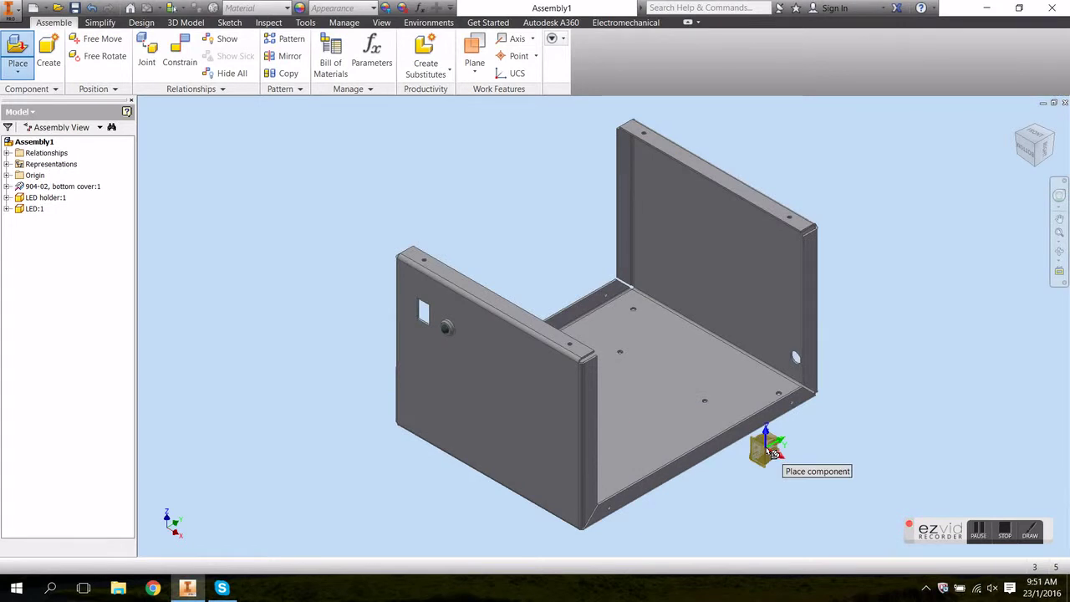
pyautogui.click(358, 320)
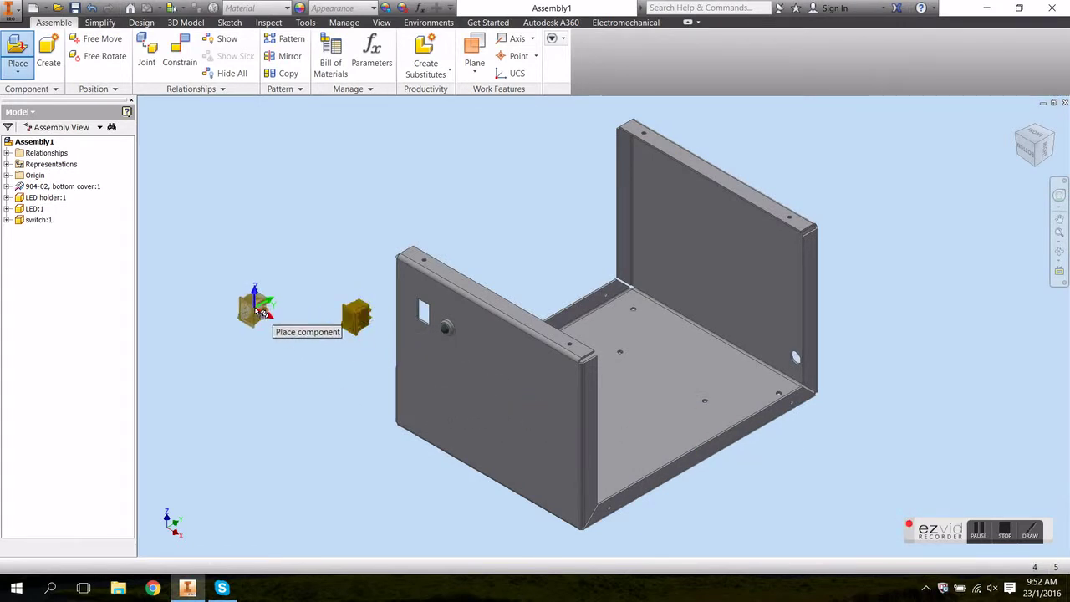
pyautogui.press('Escape')
# Step: Shift the switch slightly away from the bottom cover and open its part file for editing
pyautogui.scroll(-5, 370, 346)
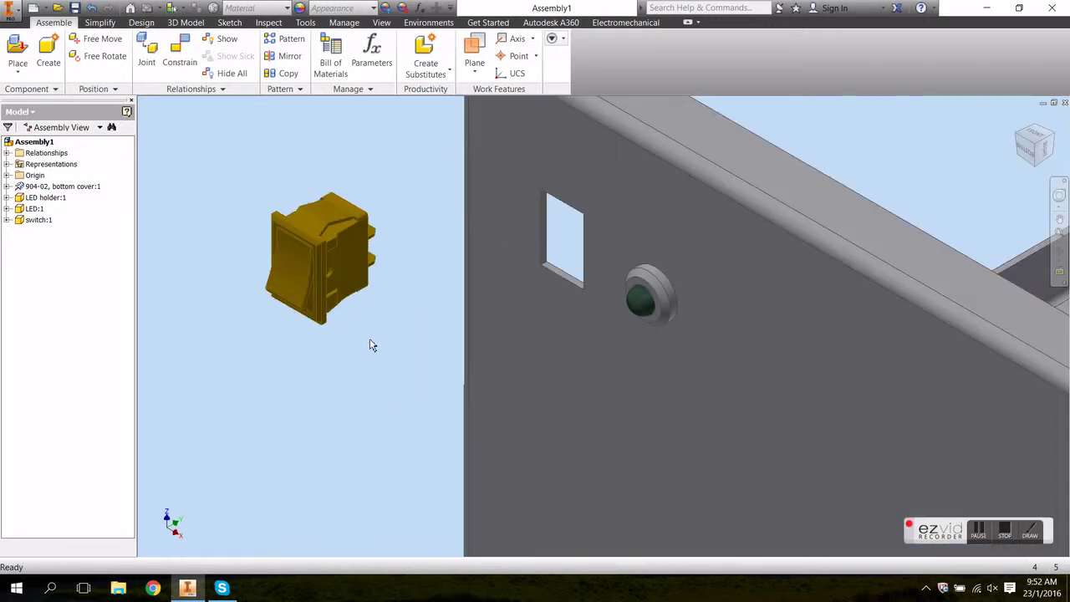
pyautogui.moveTo(304, 267)
pyautogui.mouseDown()
pyautogui.moveTo(576, 278)
pyautogui.moveTo(291, 256)
pyautogui.mouseUp()
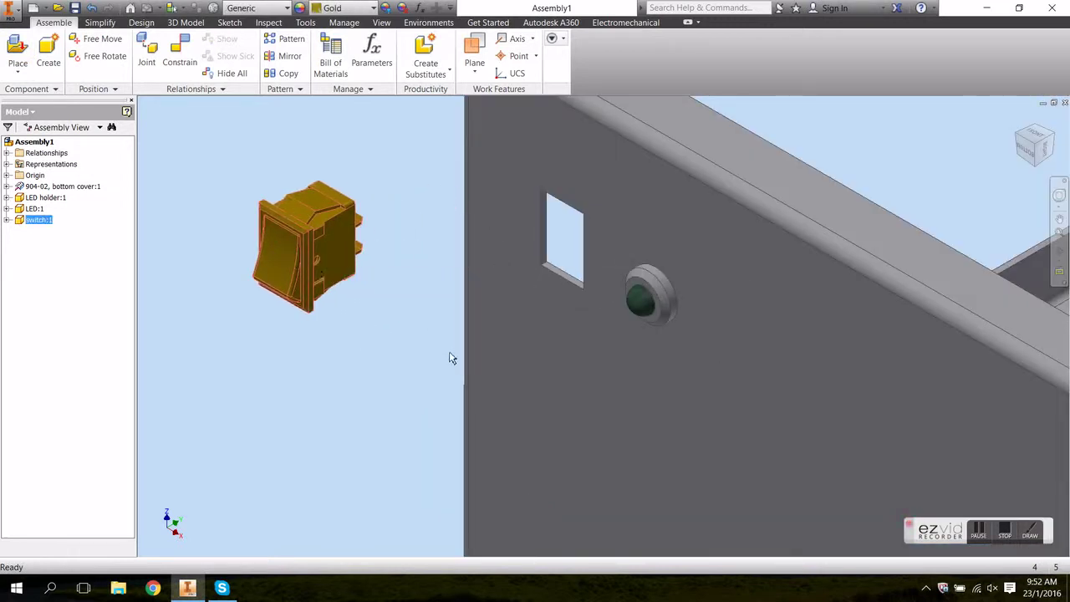
pyautogui.rightClick(339, 267)
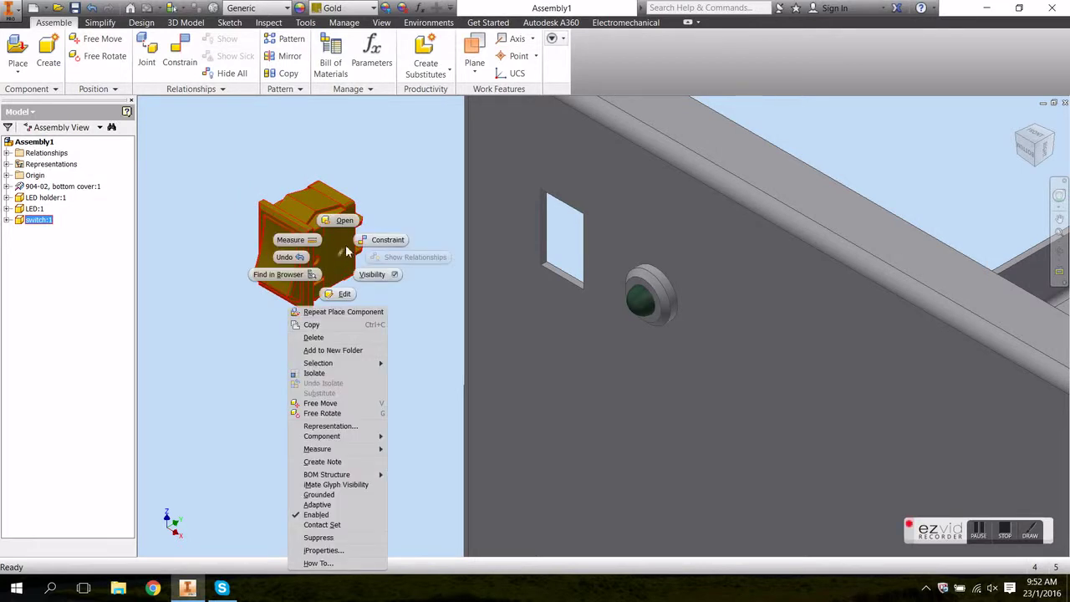
pyautogui.click(356, 227)
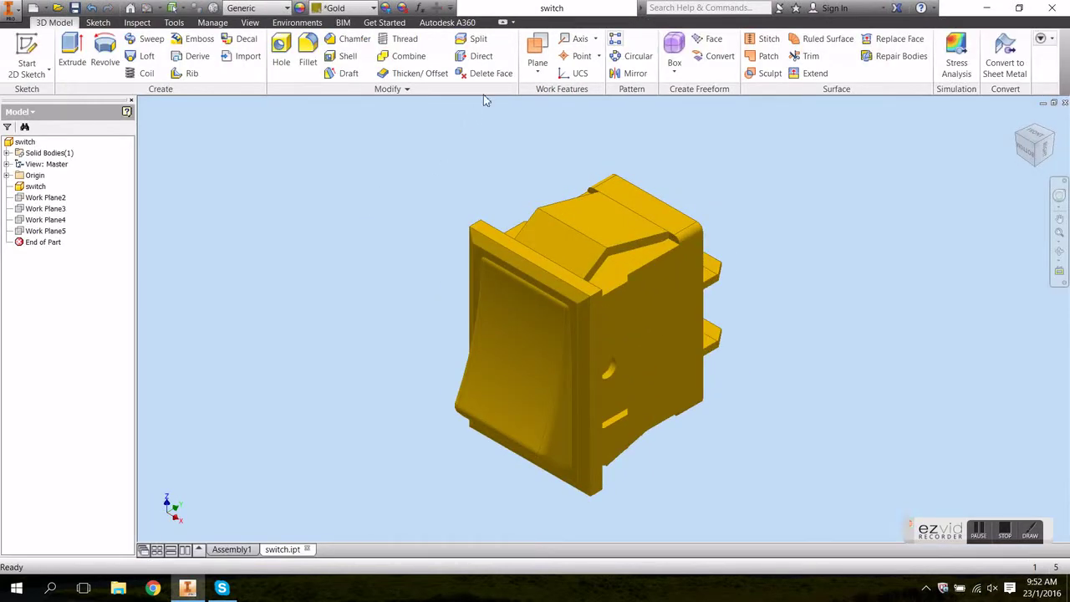
# Step: Create a work plane midway between the two long vertical side faces of the switch's front flange
pyautogui.click(540, 46)
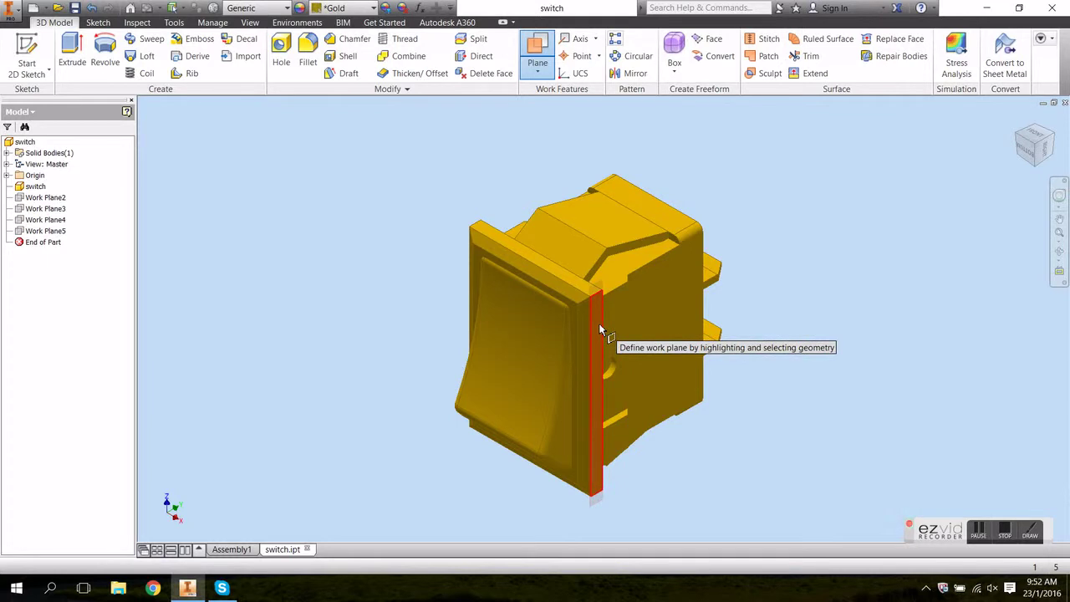
pyautogui.click(600, 331)
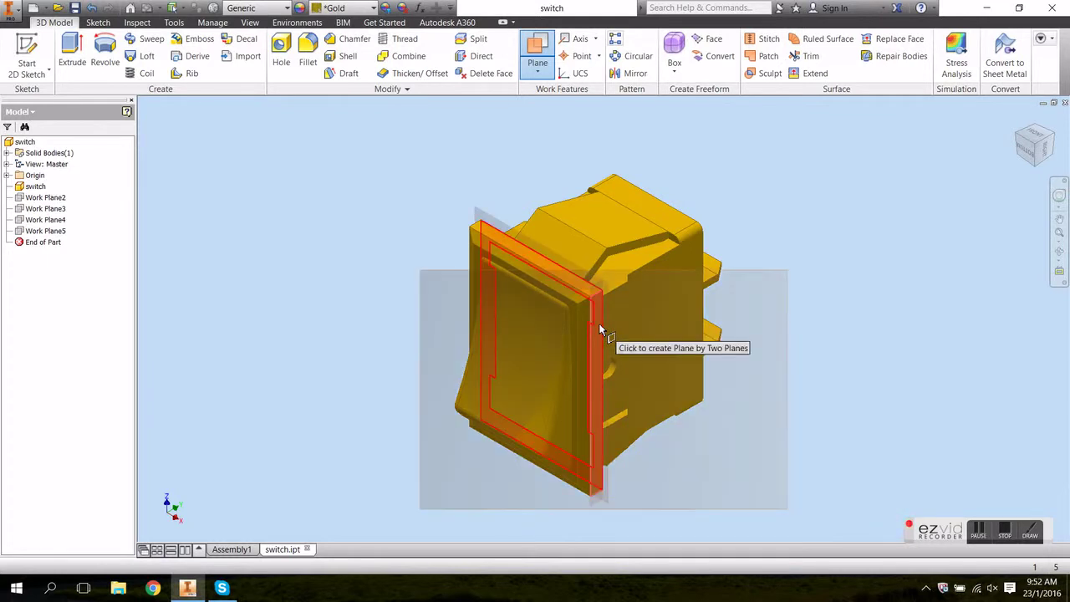
pyautogui.keyDown('shift'); pyautogui.moveTo(600, 331); pyautogui.dragTo(592, 251, button='middle'); pyautogui.keyUp('shift')
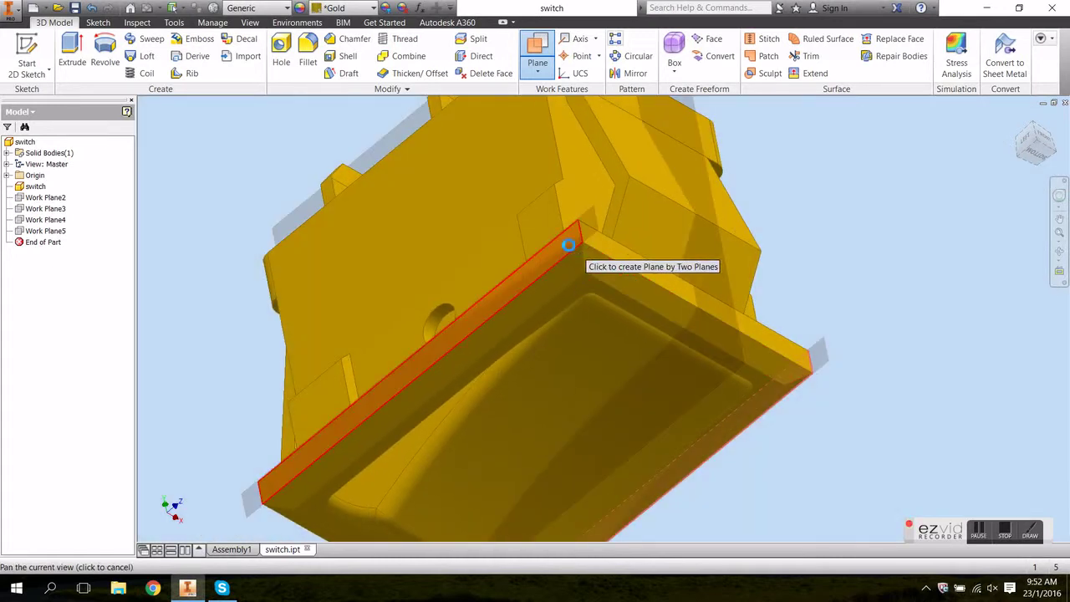
pyautogui.click(638, 284)
# Step: Create a second work plane midway between the upper and lower edge faces of the switch's front flange
pyautogui.click(536, 44)
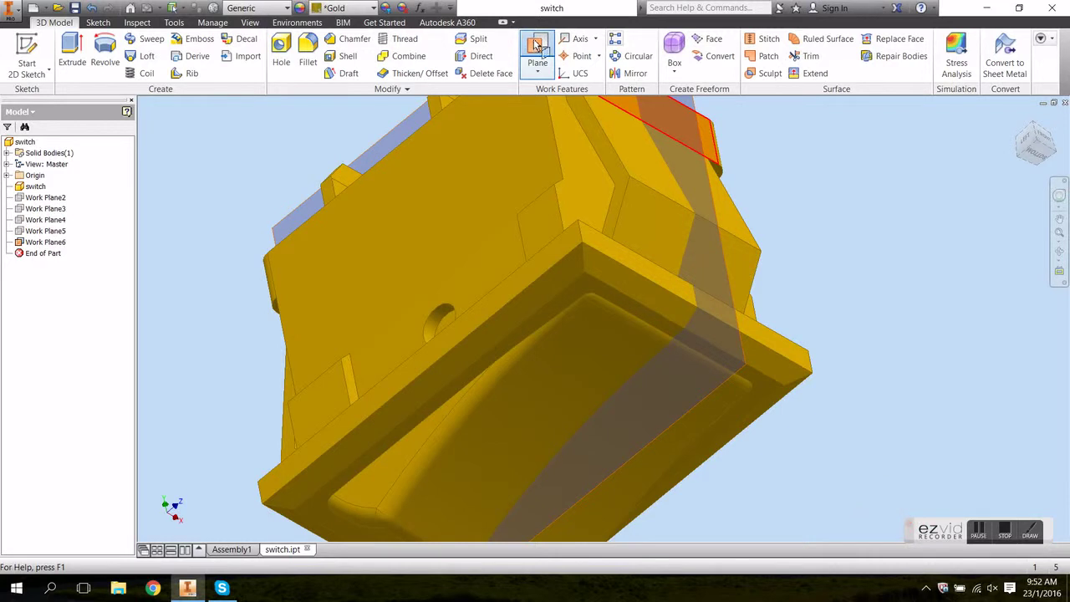
pyautogui.click(609, 238)
pyautogui.keyDown('shift'); pyautogui.moveTo(609, 238); pyautogui.dragTo(563, 473, button='middle'); pyautogui.keyUp('shift')
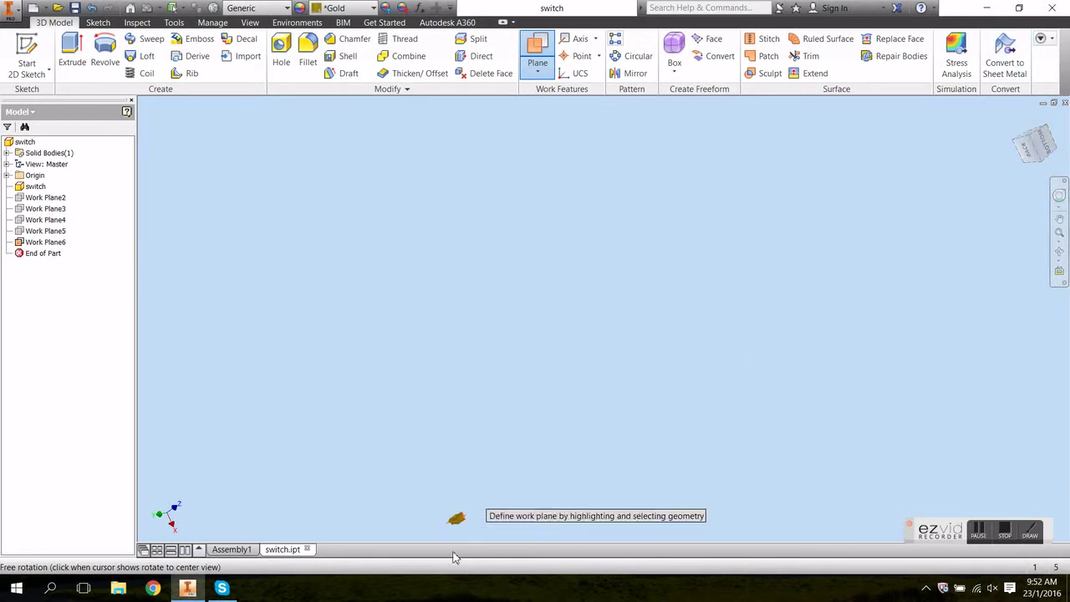
pyautogui.moveTo(471, 501); pyautogui.dragTo(567, 270, button='middle')
pyautogui.scroll(3, 561, 293)
pyautogui.scroll(-1, 544, 422)
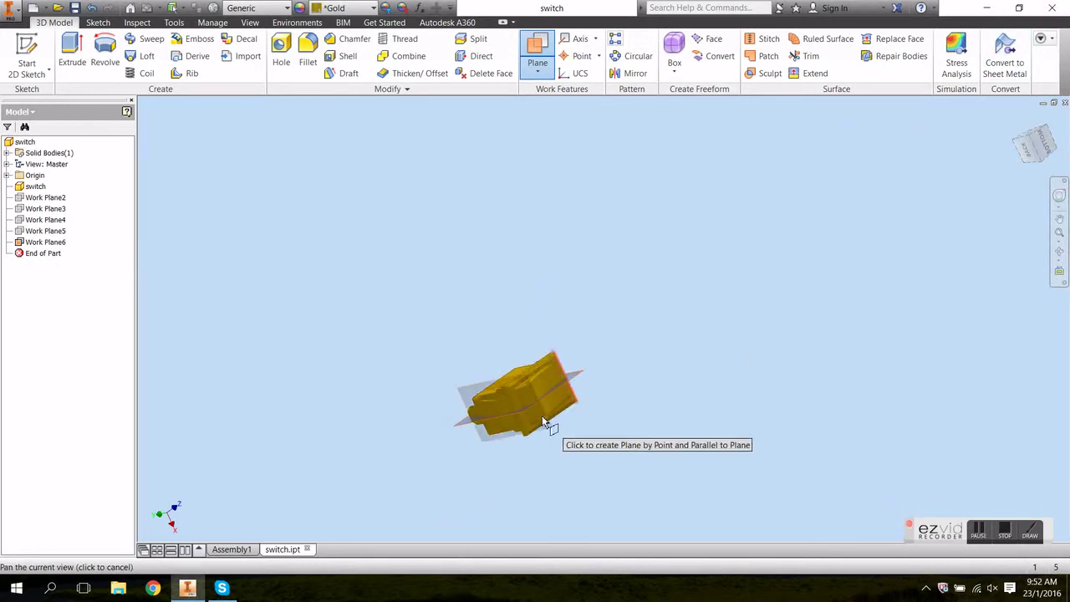
pyautogui.scroll(4, 556, 381)
pyautogui.scroll(-1, 566, 348)
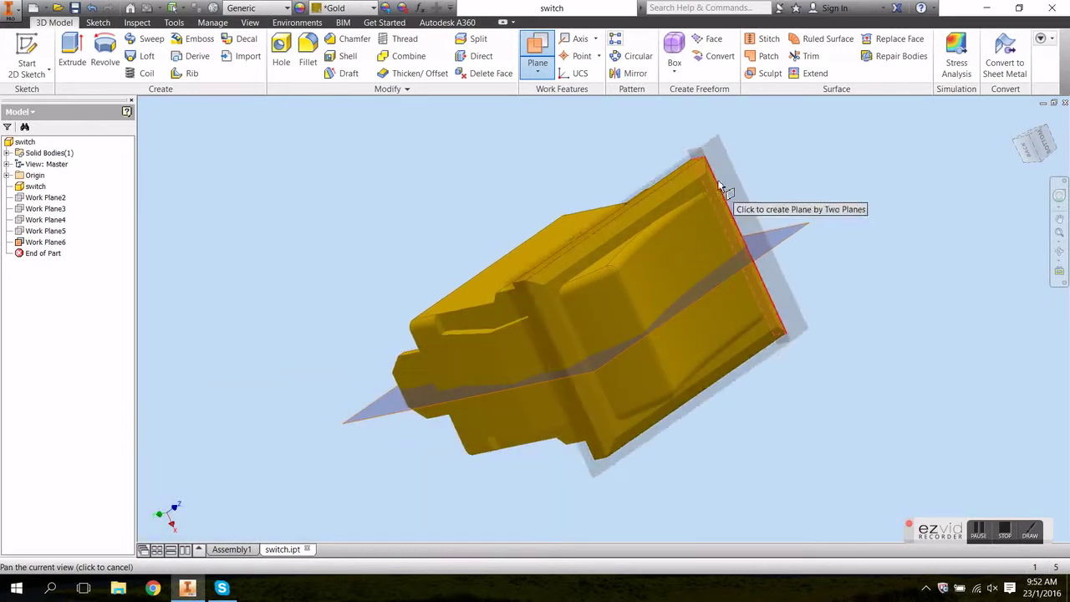
pyautogui.click(520, 290)
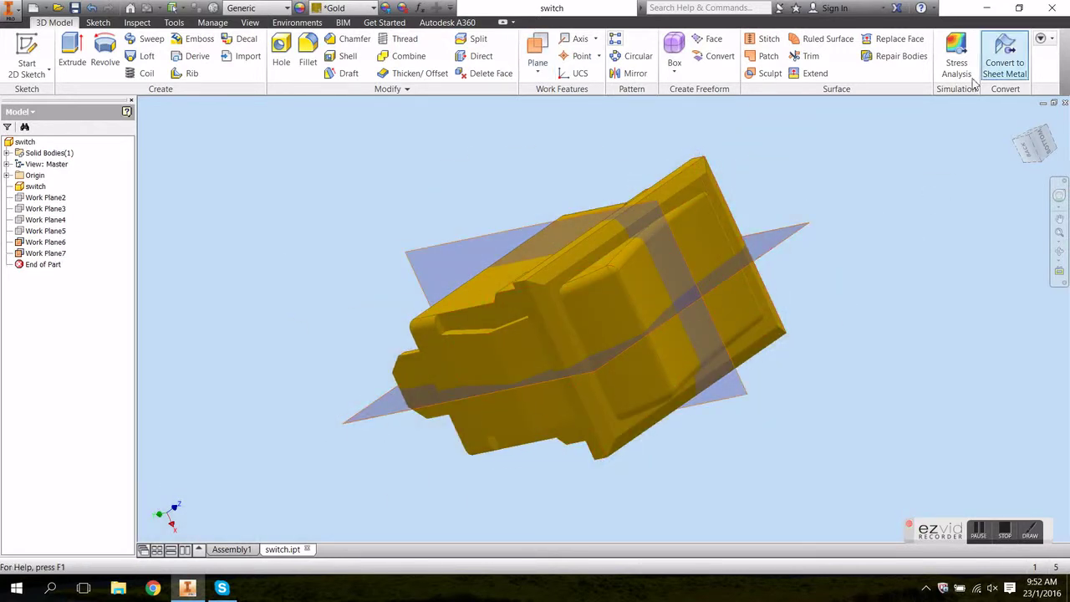
# Step: Save the switch part with its new work planes and return to Assembly1
pyautogui.click(1060, 219)
pyautogui.moveTo(519, 317); pyautogui.dragTo(1019, 123)
pyautogui.click(1019, 119)
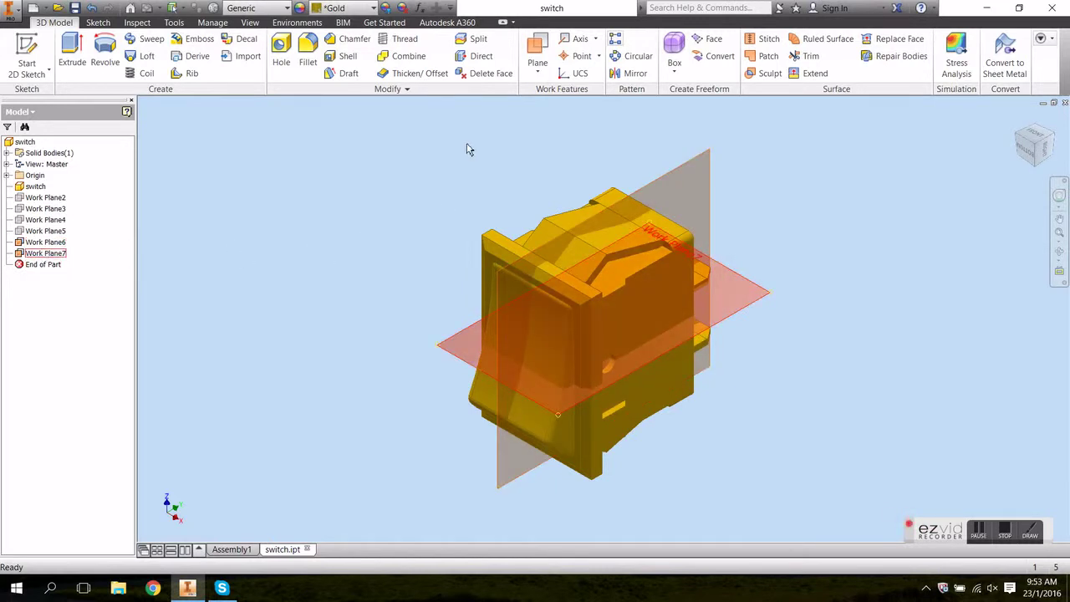
pyautogui.click(75, 9)
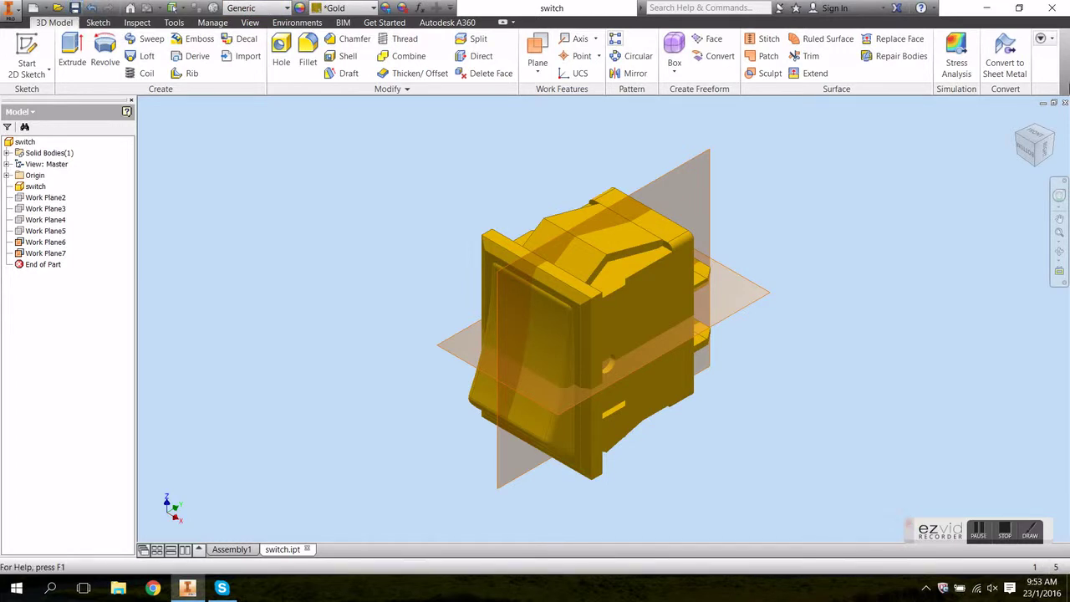
pyautogui.press('F2')
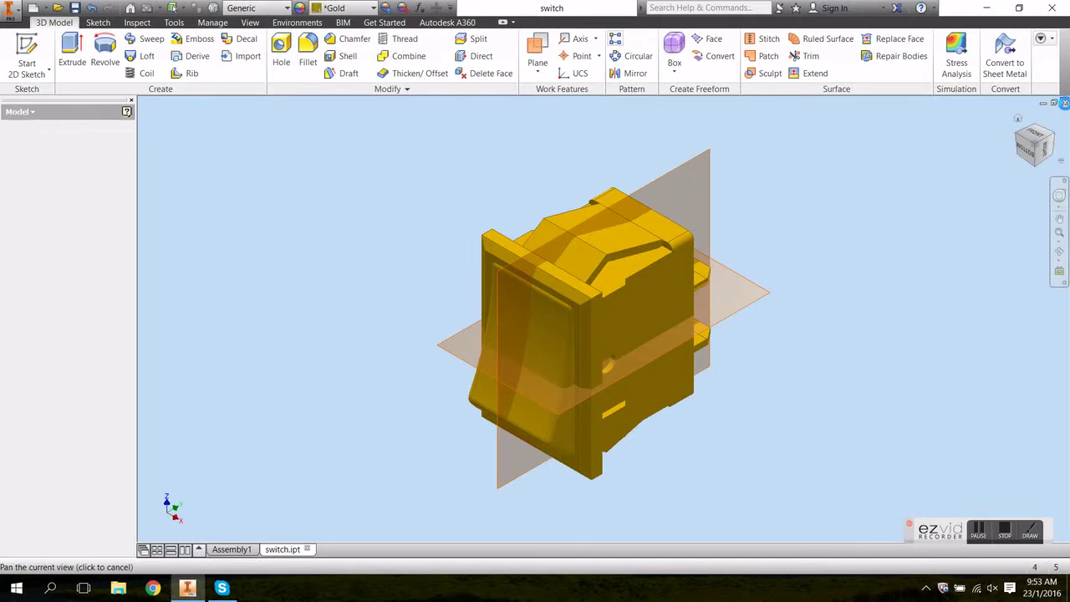
pyautogui.click(231, 550)
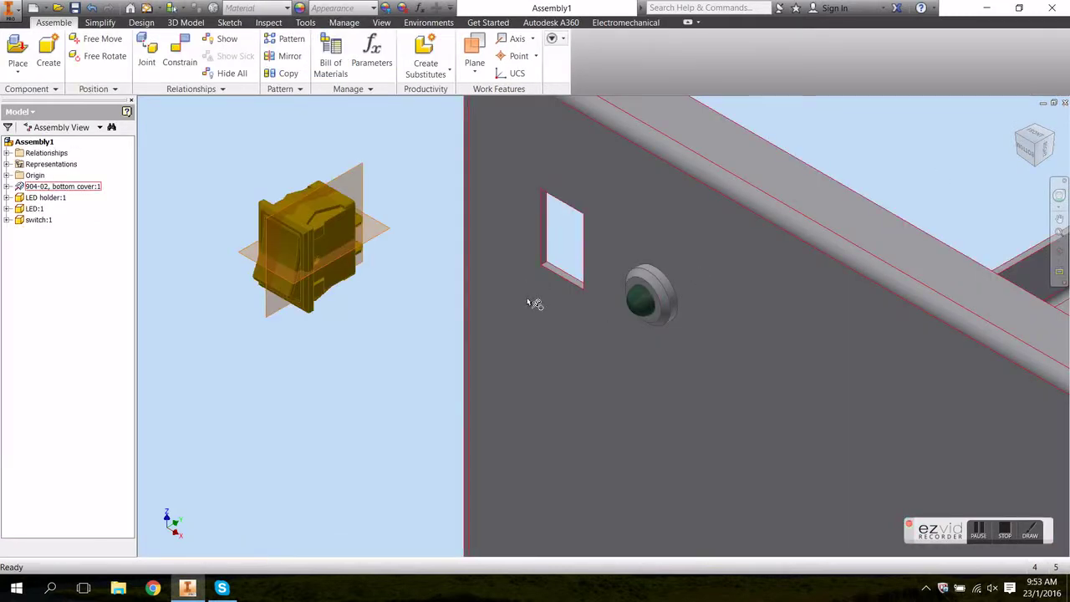
# Step: Open the bottom cover part and create a work plane midway between the vertical side faces of its rectangular cutout
pyautogui.rightClick(534, 303)
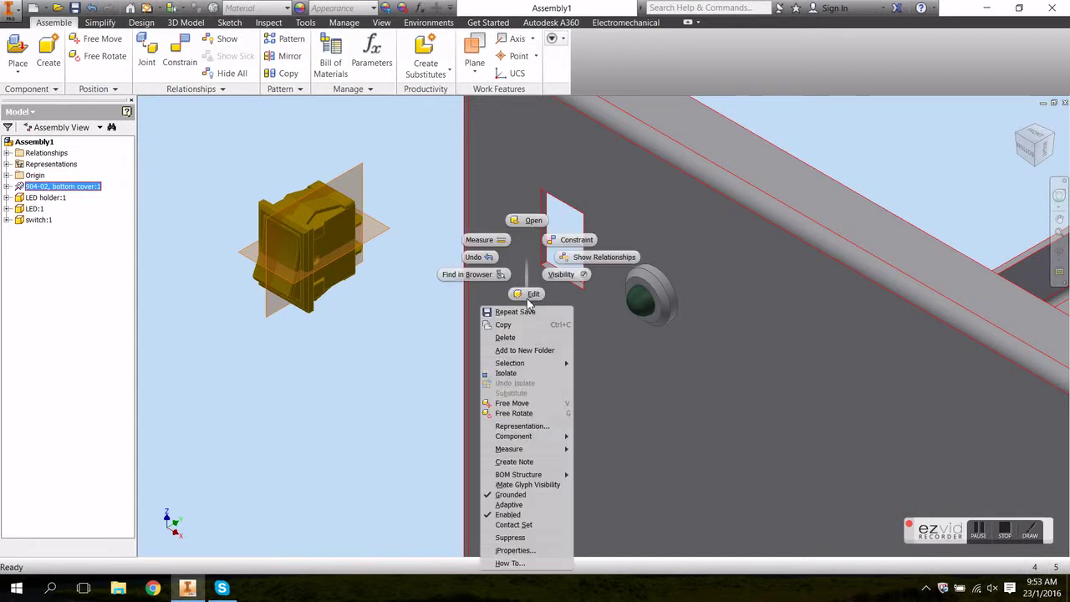
pyautogui.click(533, 221)
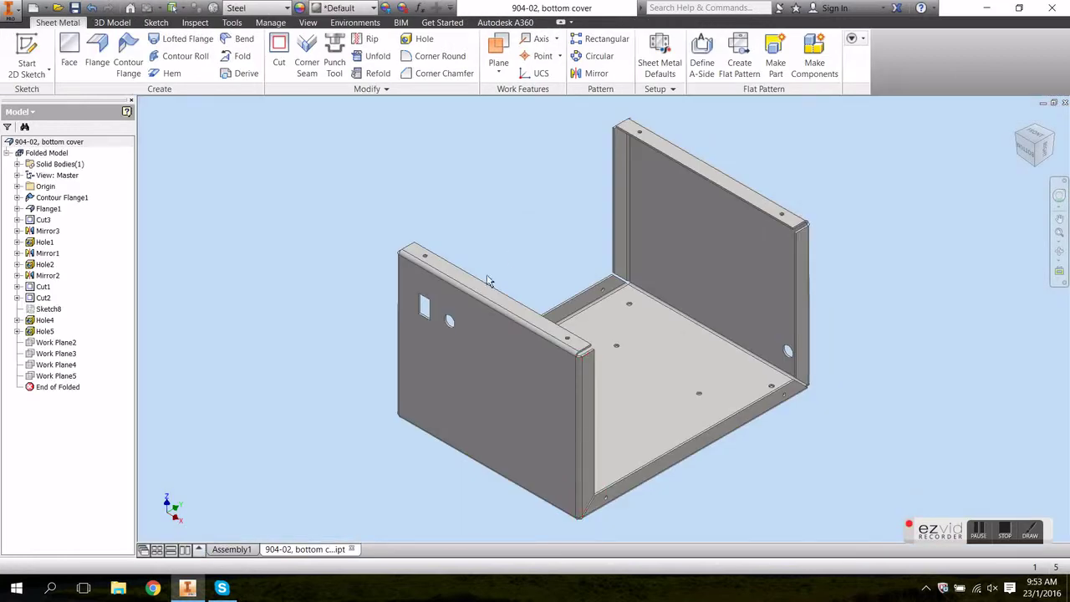
pyautogui.scroll(5, 431, 309)
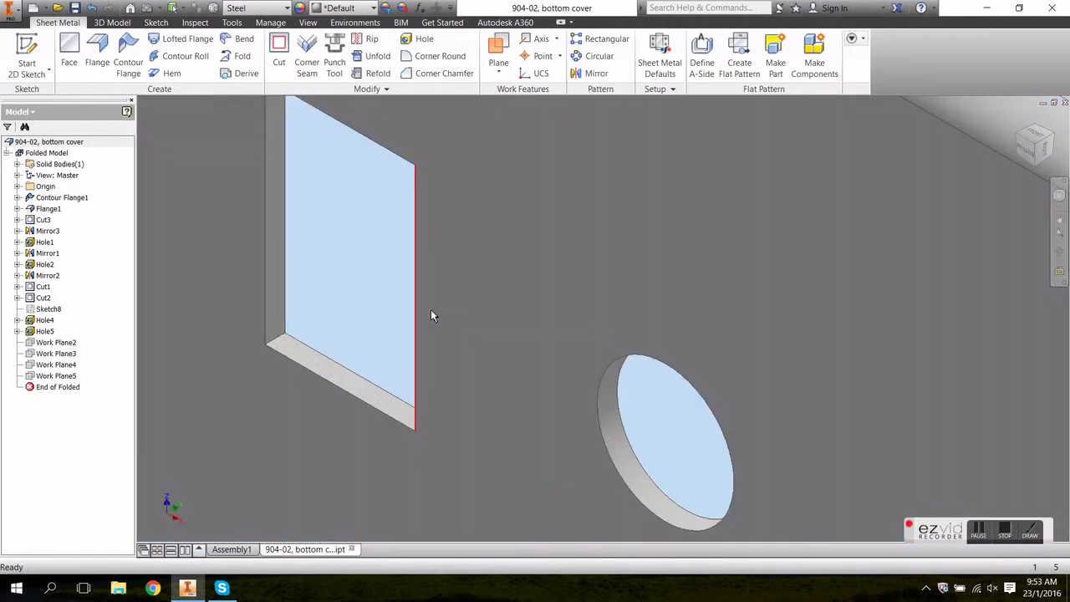
pyautogui.moveTo(431, 316); pyautogui.dragTo(572, 334, button='middle')
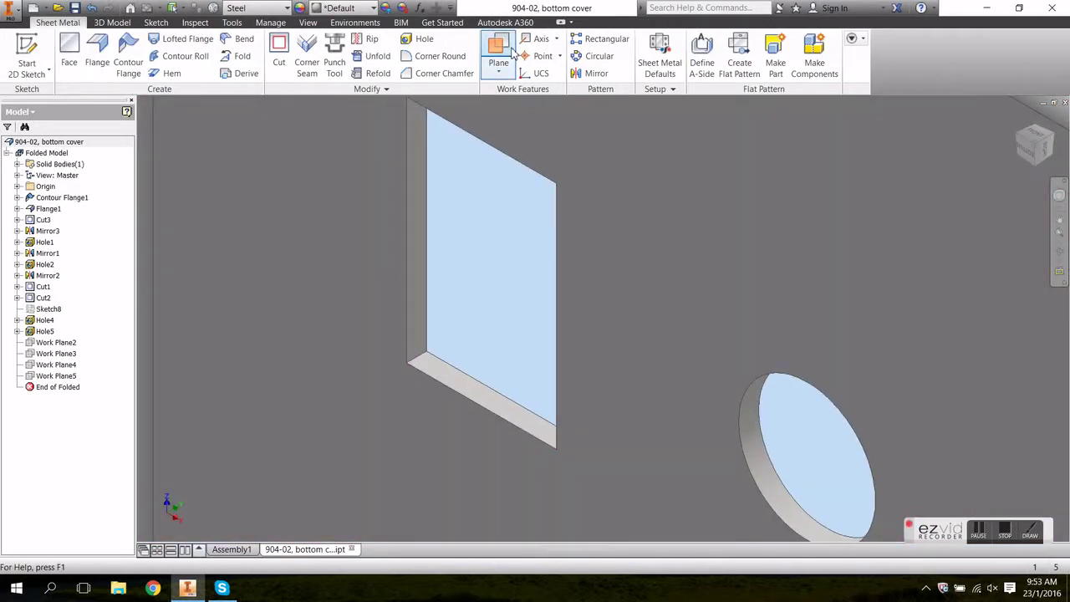
pyautogui.click(505, 53)
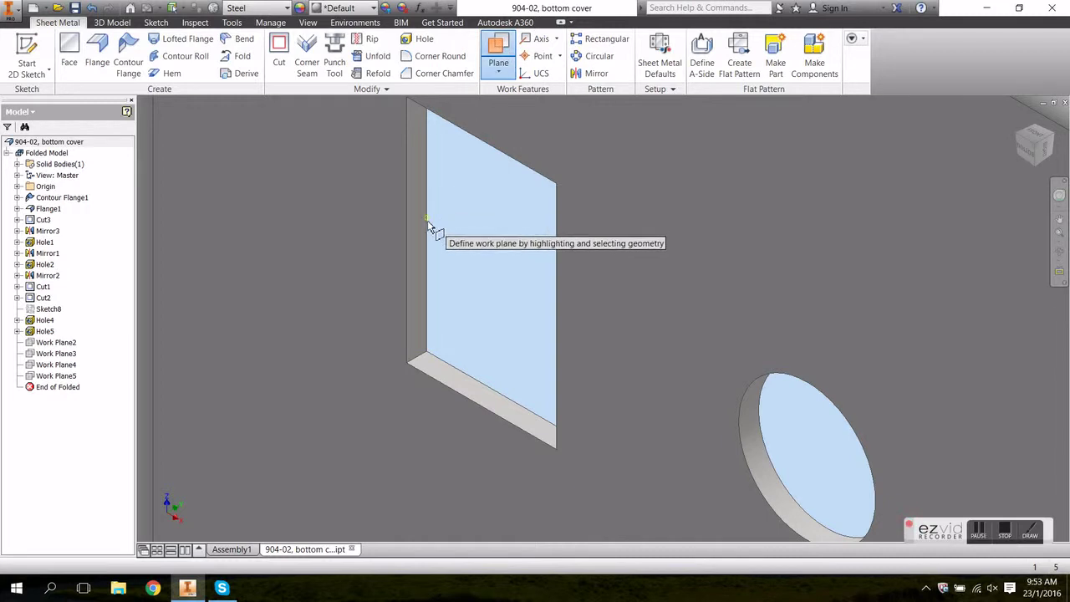
pyautogui.click(419, 244)
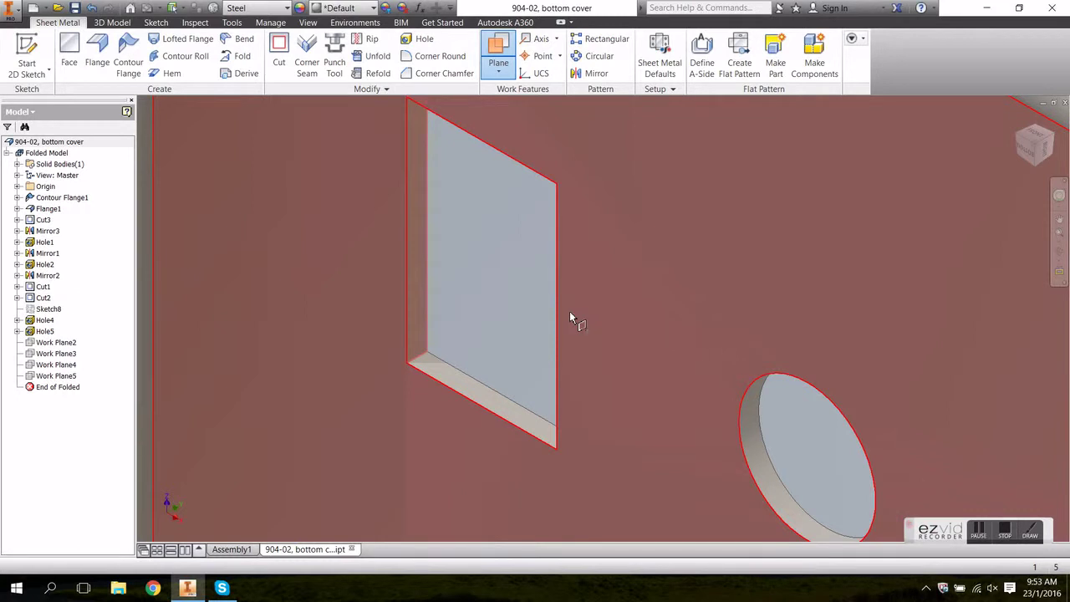
pyautogui.rightClick(569, 312)
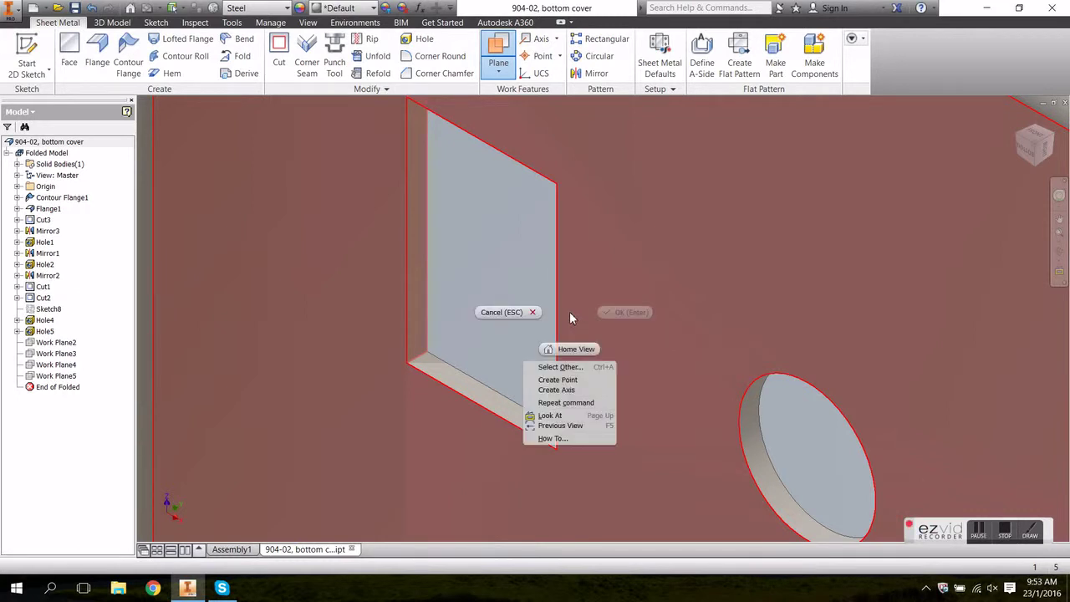
pyautogui.click(571, 367)
pyautogui.click(577, 371)
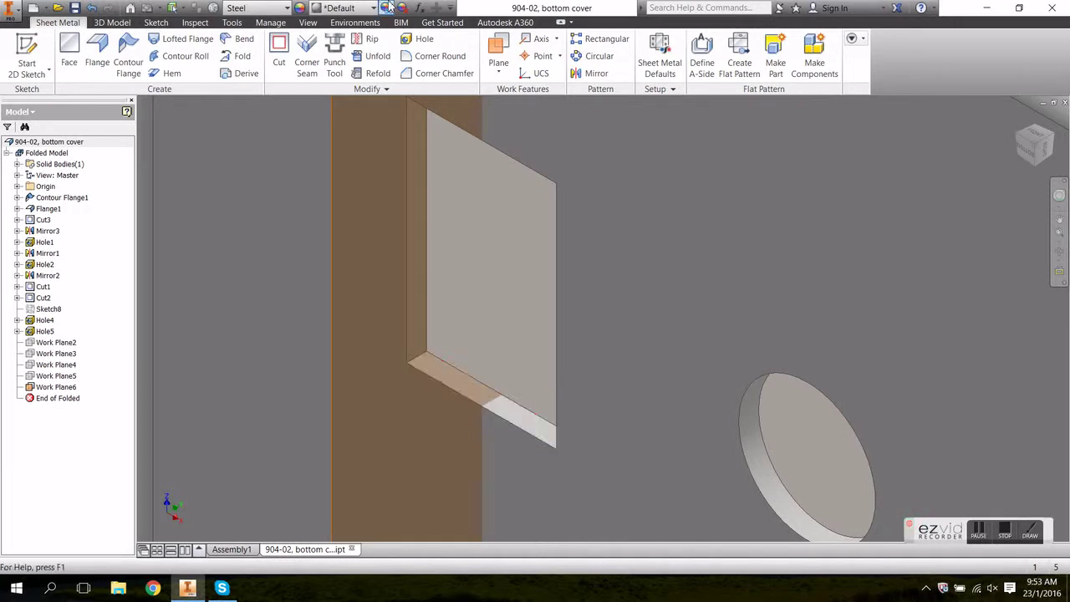
# Step: Create a work plane midway between the upper and lower edge faces of the bottom cover's rectangular cutout
pyautogui.click(493, 48)
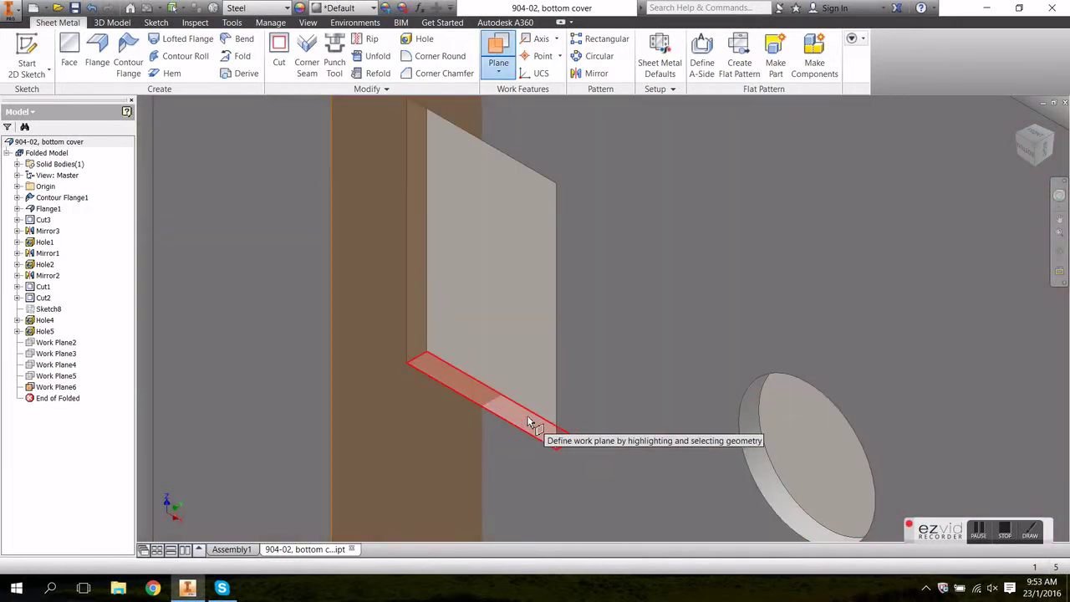
pyautogui.click(530, 422)
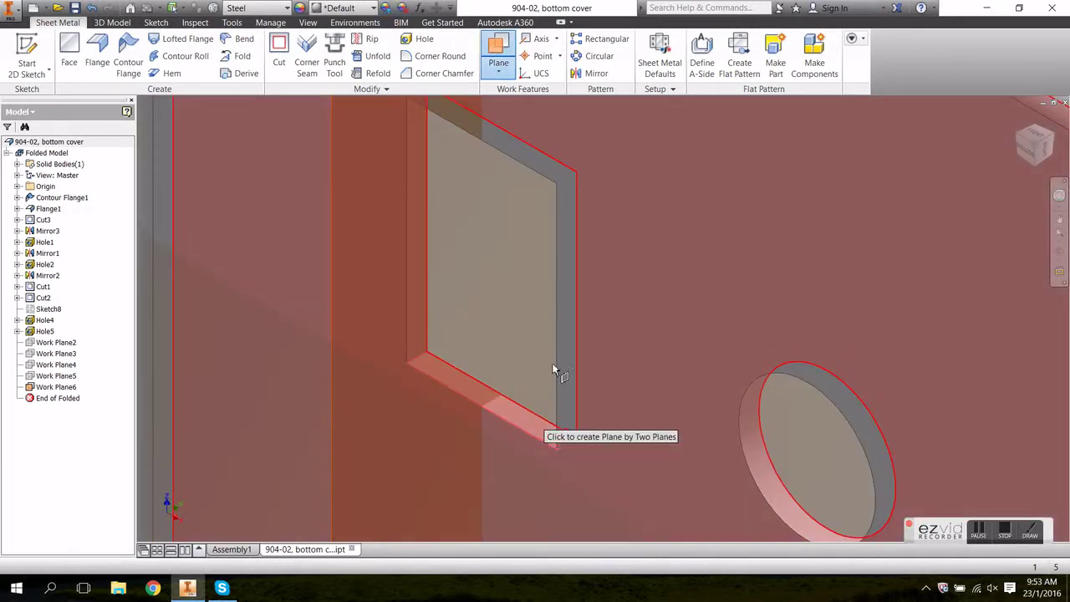
pyautogui.rightClick(531, 159)
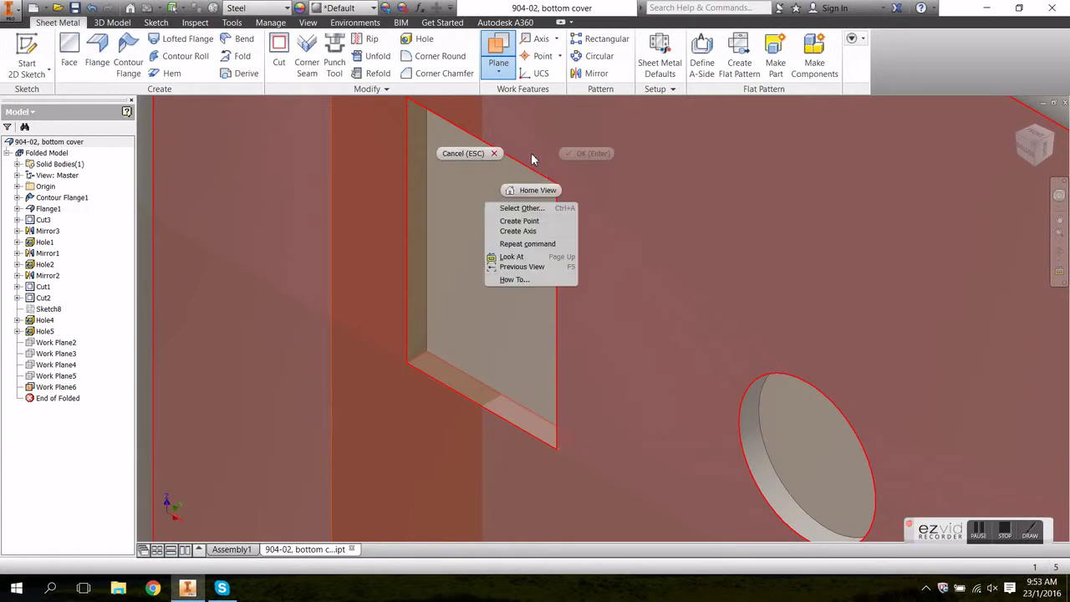
pyautogui.click(540, 209)
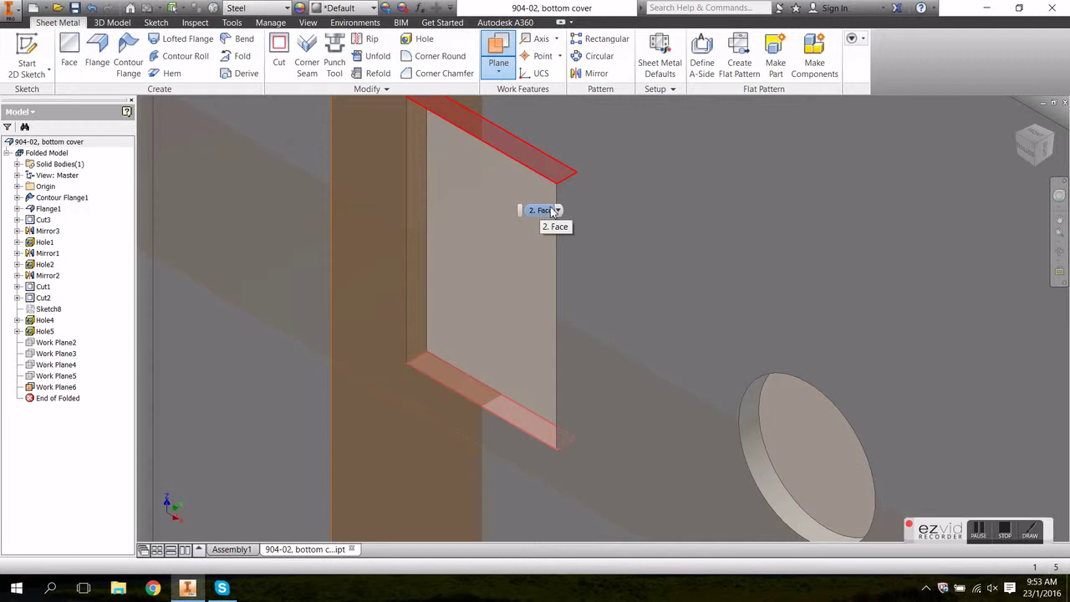
pyautogui.click(547, 210)
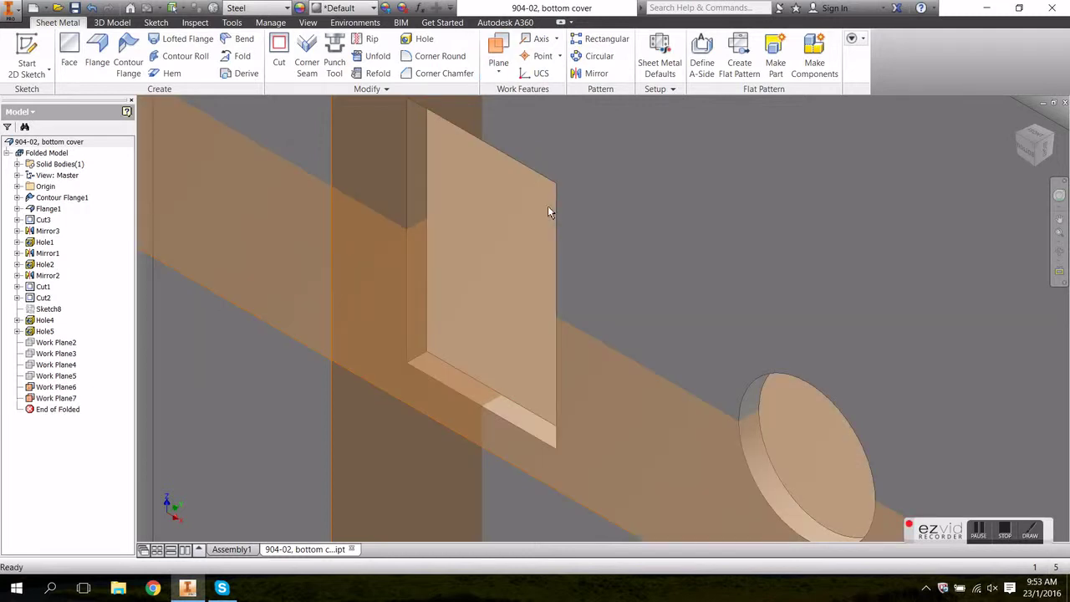
# Step: Save the bottom cover part with its new work planes and return to Assembly1
pyautogui.press('F6')
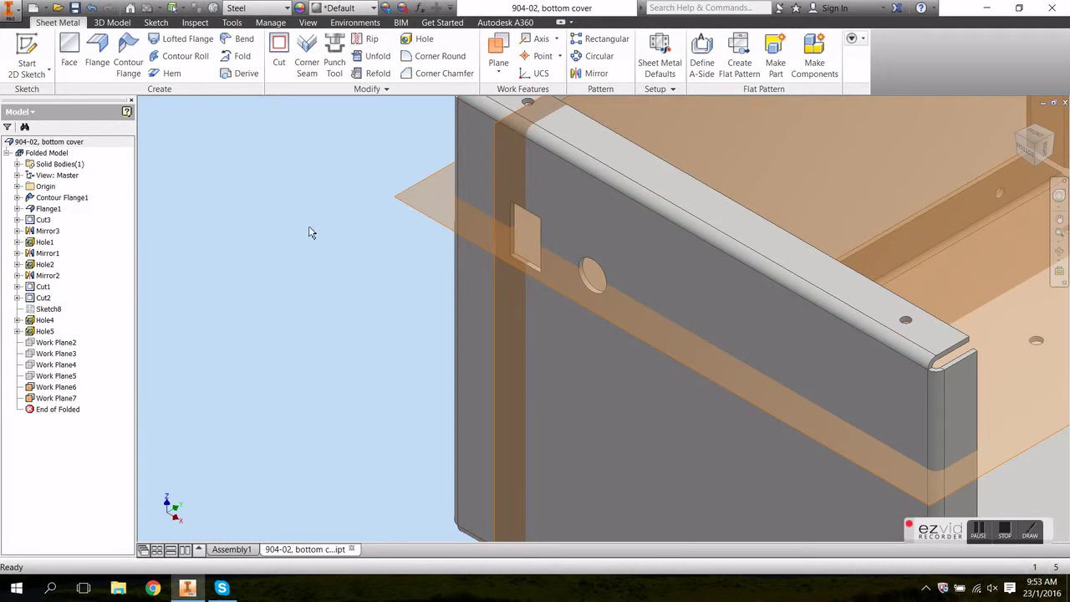
pyautogui.click(75, 7)
pyautogui.click(1065, 101)
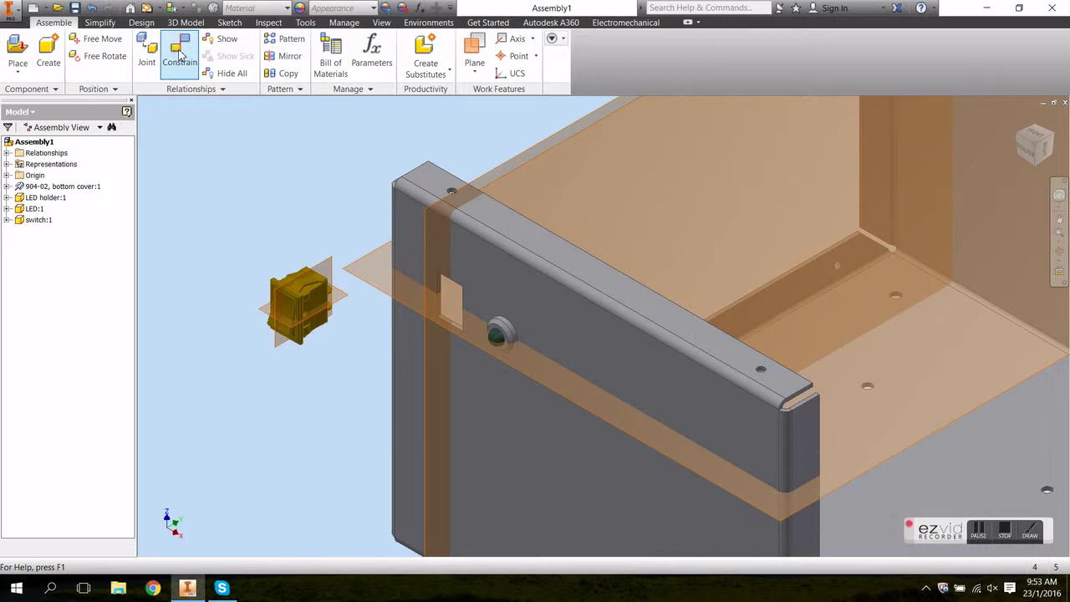
# Step: Constrain the switch's vertical midplane flush with the vertical midplane of the bottom cover's rectangular cutout, at 0 mm offset
pyautogui.click(181, 55)
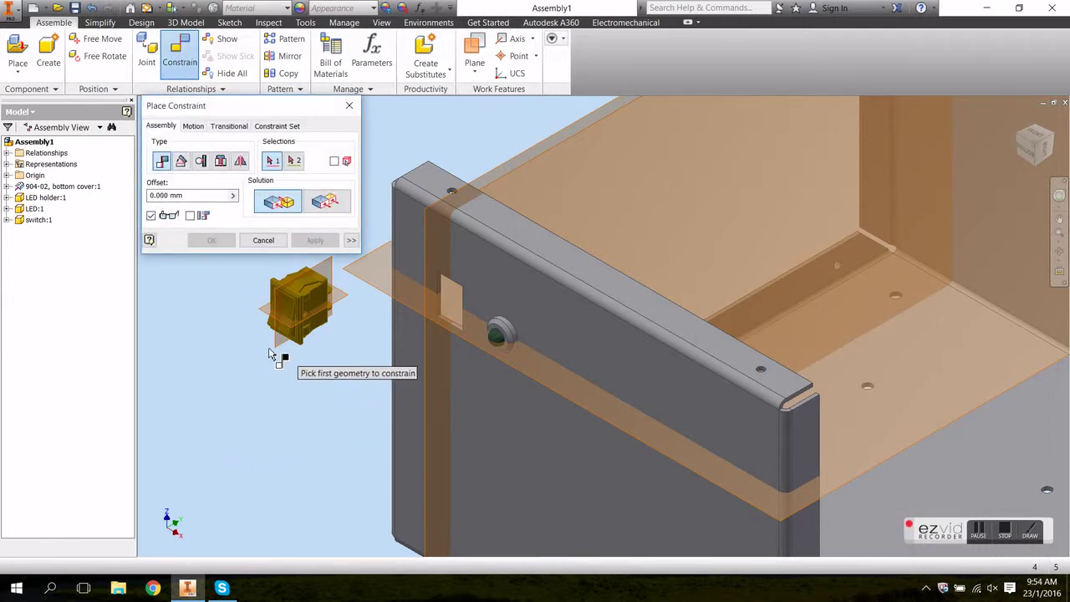
pyautogui.click(276, 353)
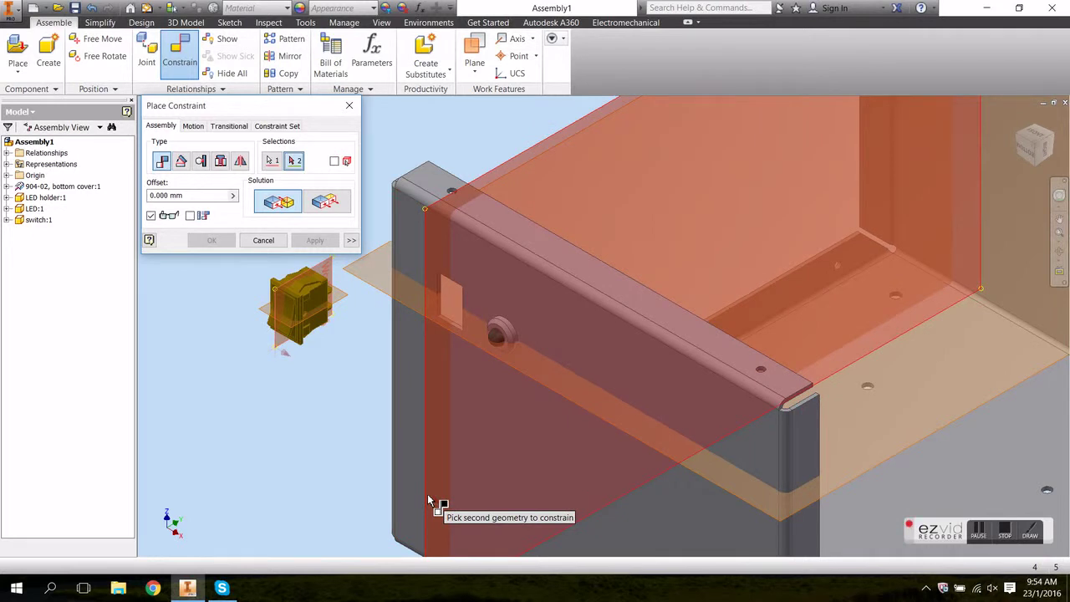
pyautogui.click(325, 202)
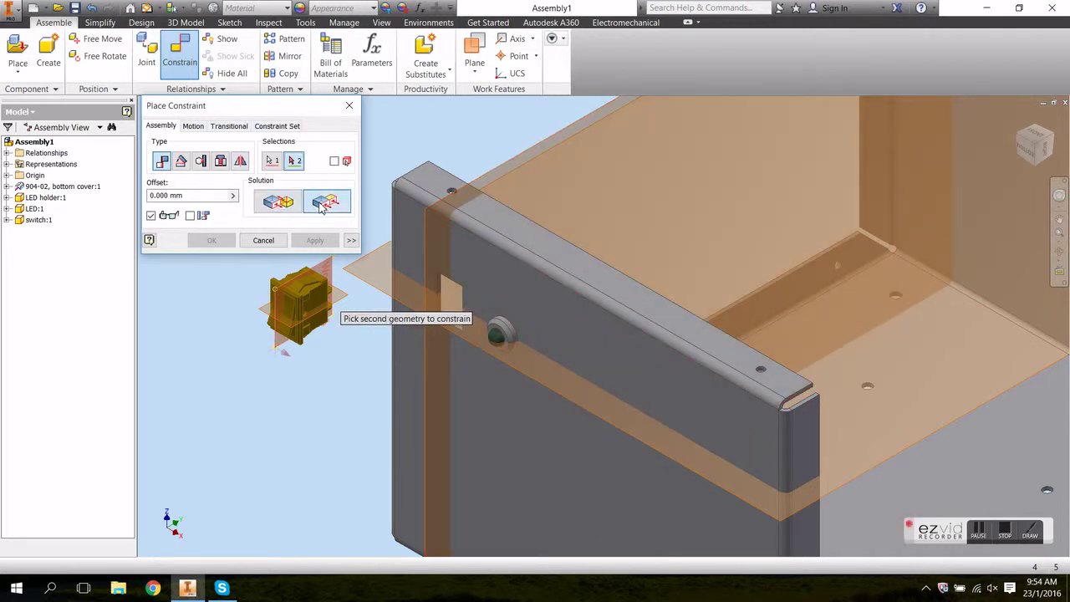
pyautogui.click(426, 473)
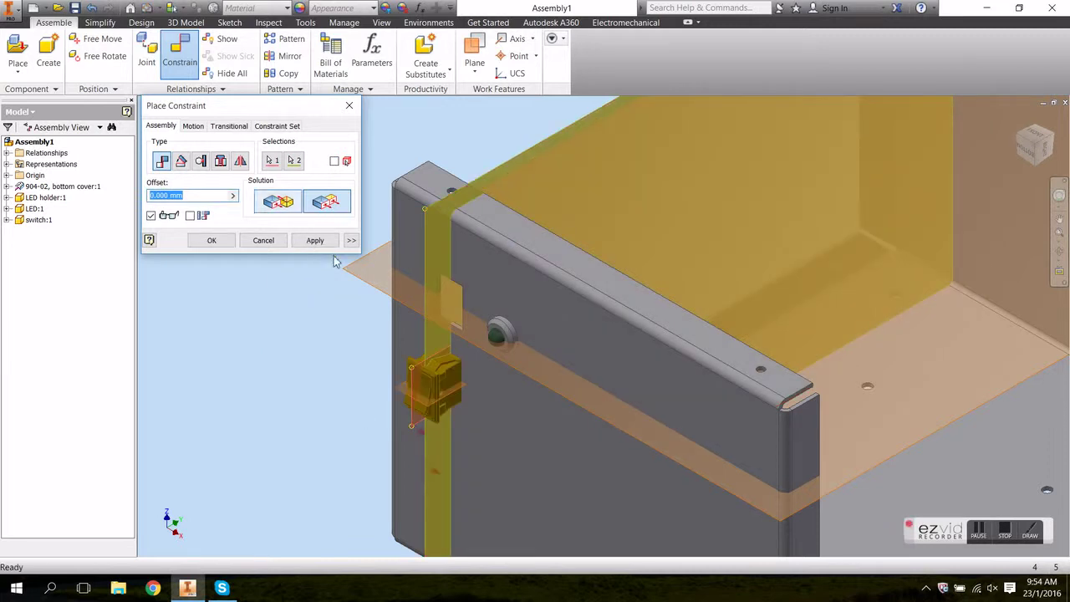
pyautogui.click(315, 241)
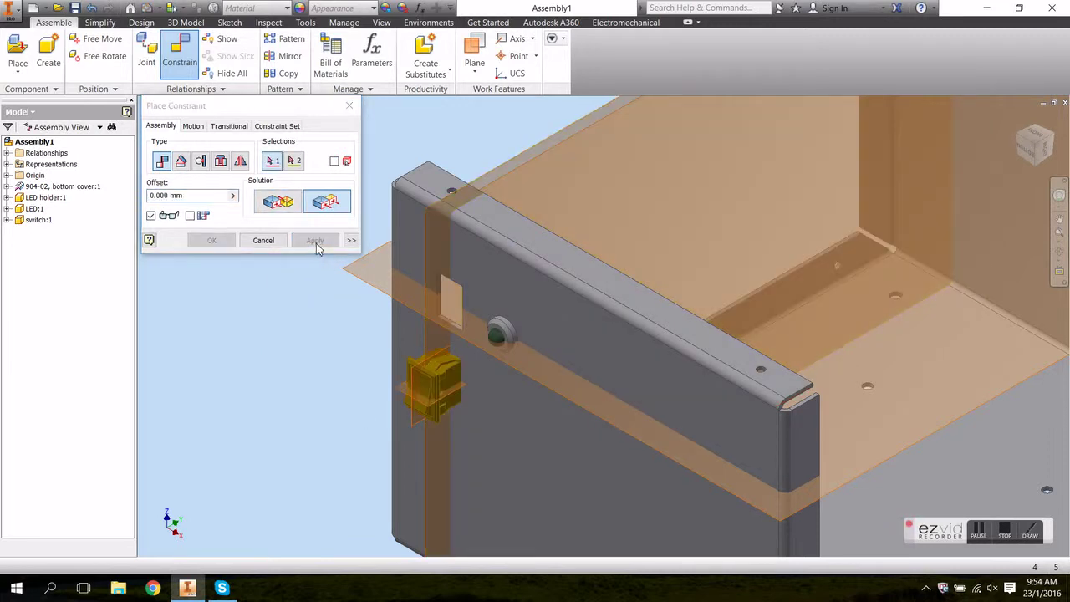
# Step: Constrain the horizontal midplane of the cutout flush with the switch's horizontal midplane at 0 mm offset, and finish constraining
pyautogui.click(359, 285)
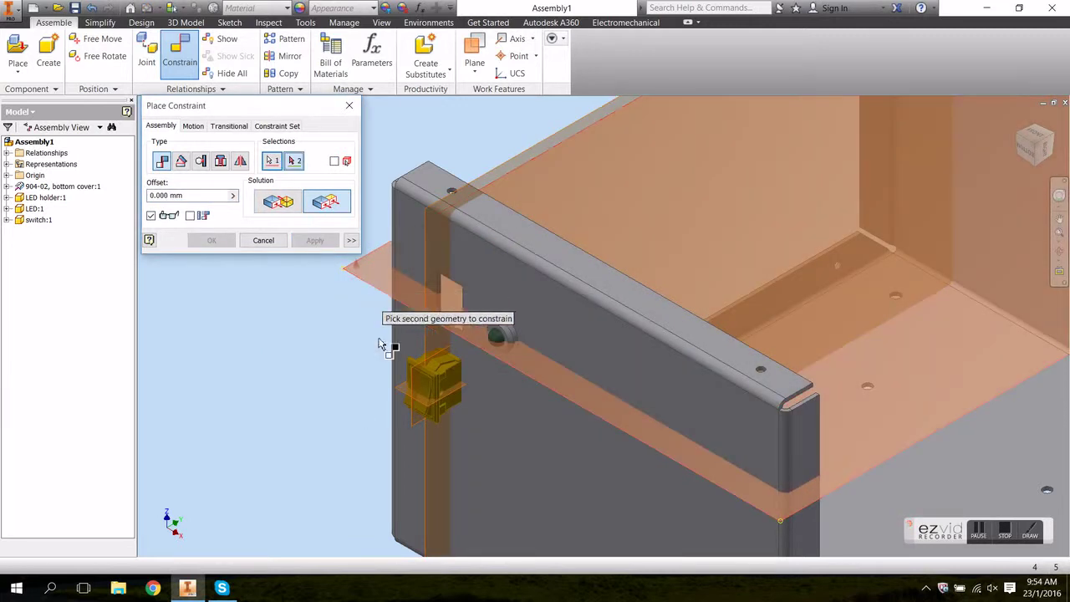
pyautogui.click(399, 397)
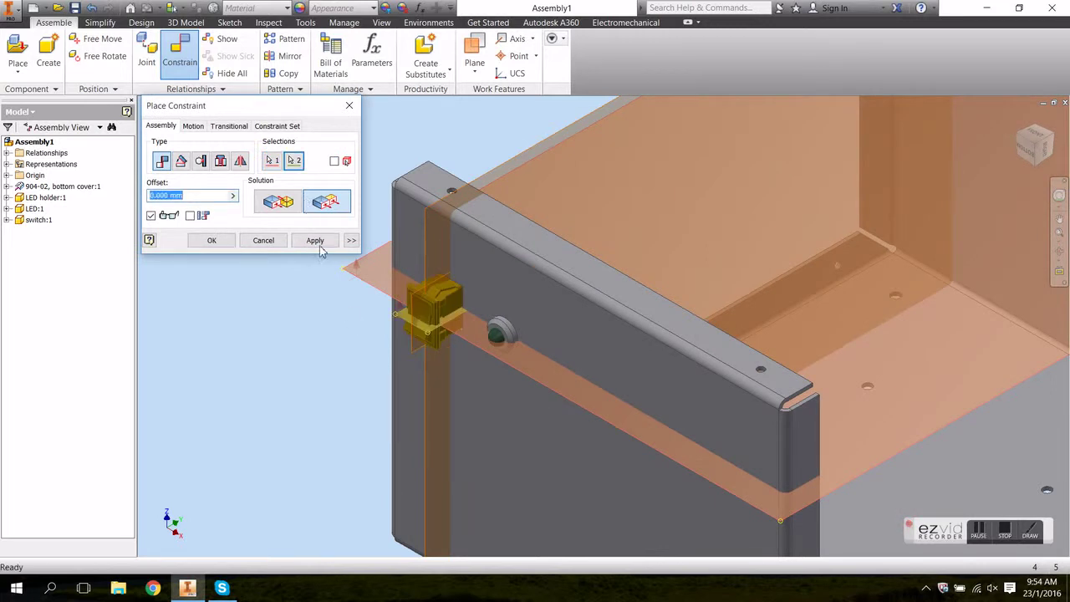
pyautogui.click(315, 241)
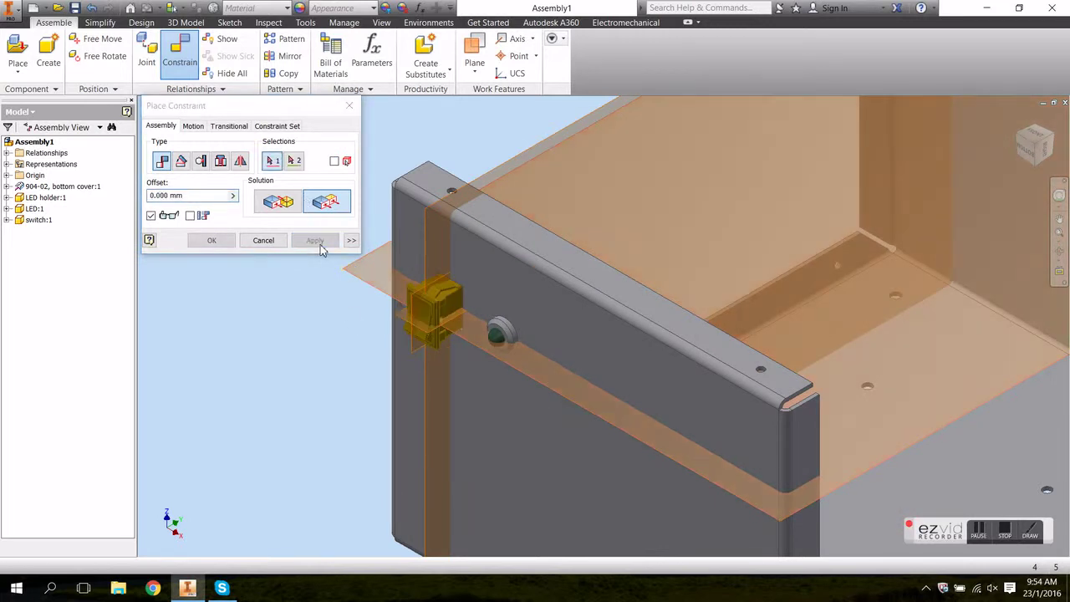
pyautogui.click(264, 240)
# Step: Open the bottom cover part, hide Work Plane6 and Work Plane7, and close it with the changes saved
pyautogui.click(416, 194)
pyautogui.rightClick(416, 195)
pyautogui.click(419, 162)
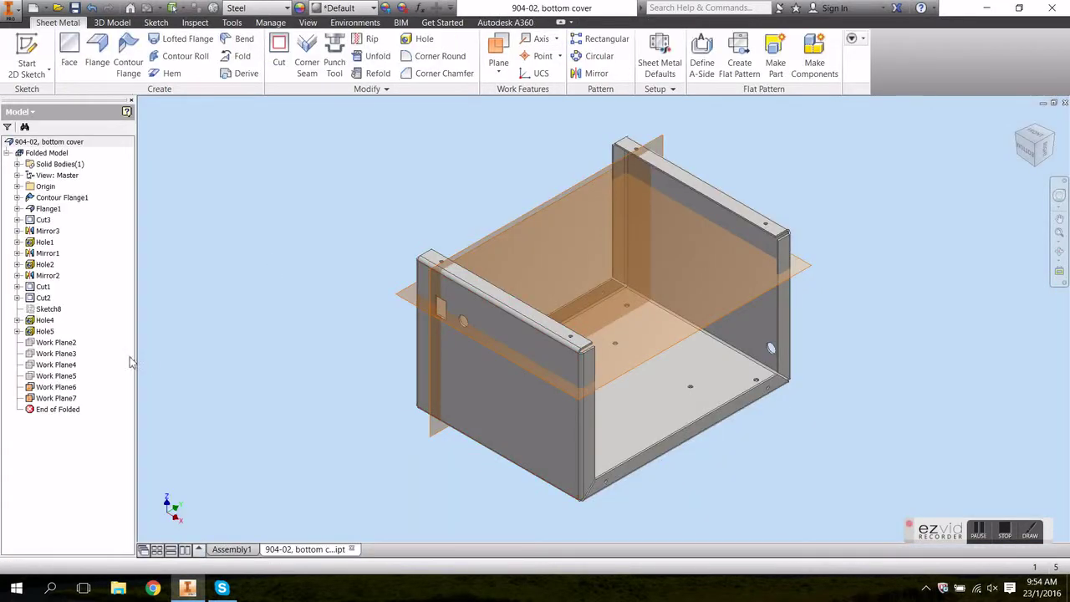
pyautogui.click(57, 387)
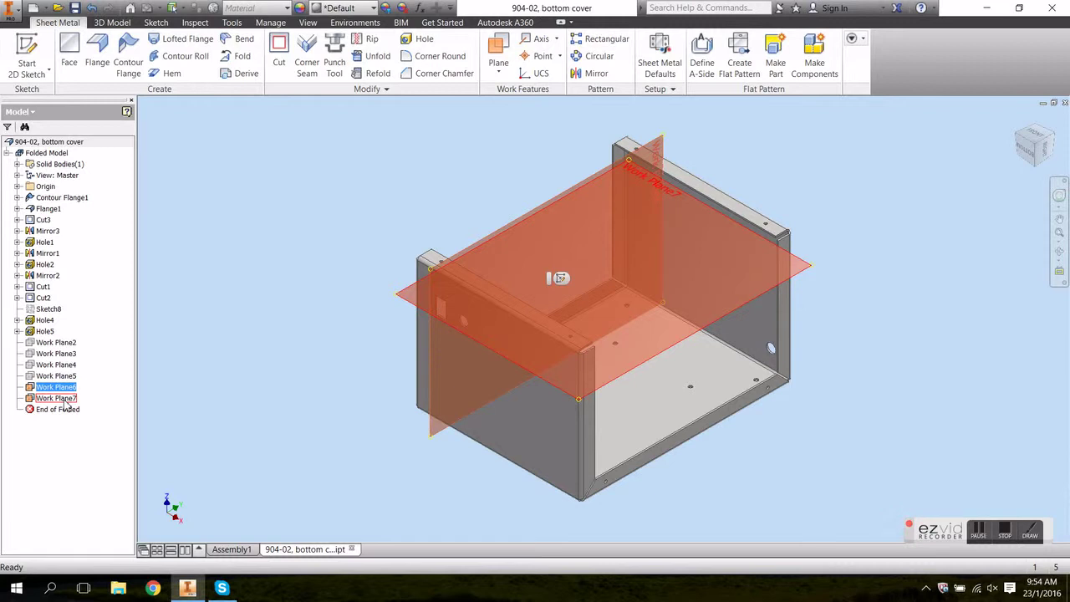
pyautogui.keyDown('ctrl'); pyautogui.click(48, 402); pyautogui.keyUp('ctrl')
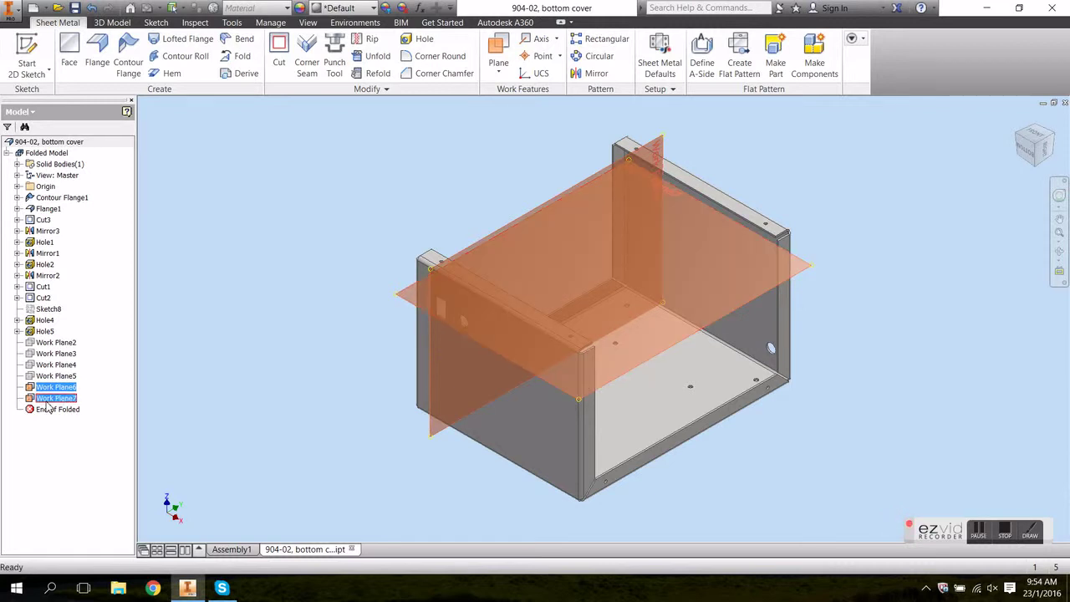
pyautogui.rightClick(47, 405)
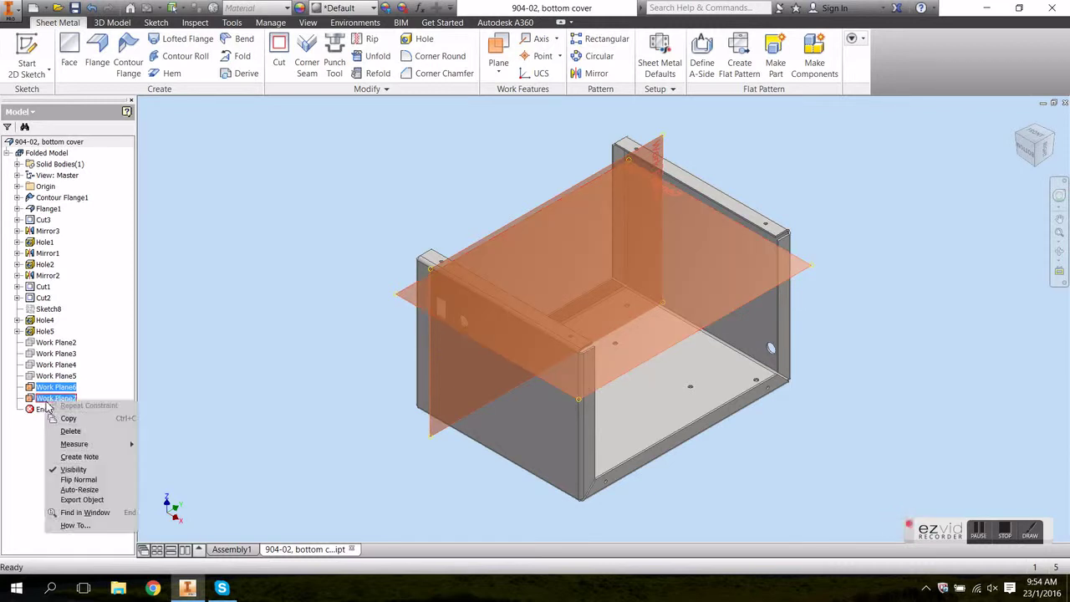
pyautogui.click(83, 470)
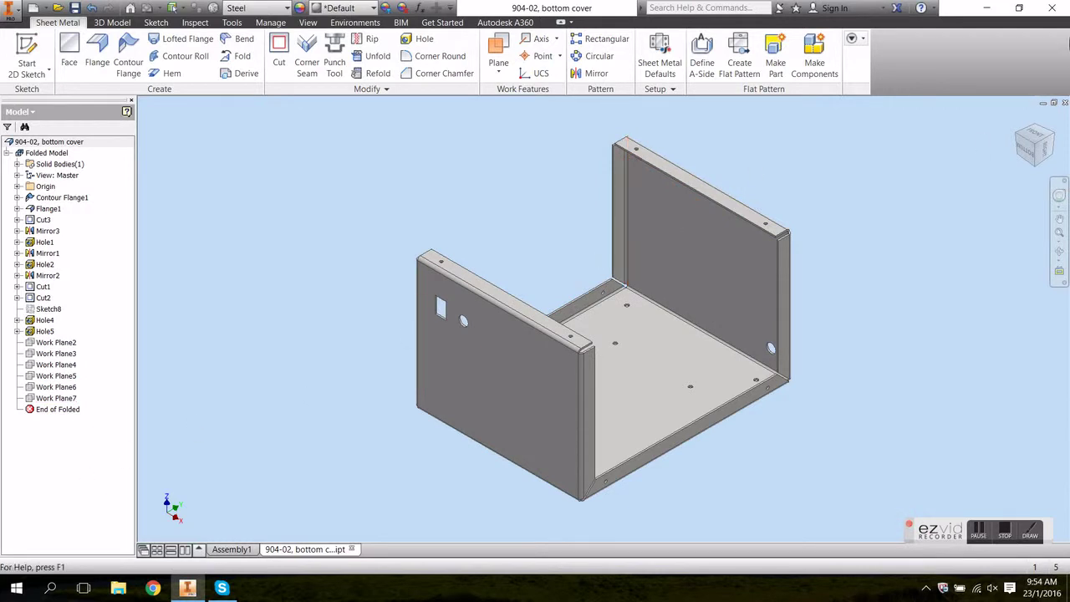
pyautogui.click(1064, 102)
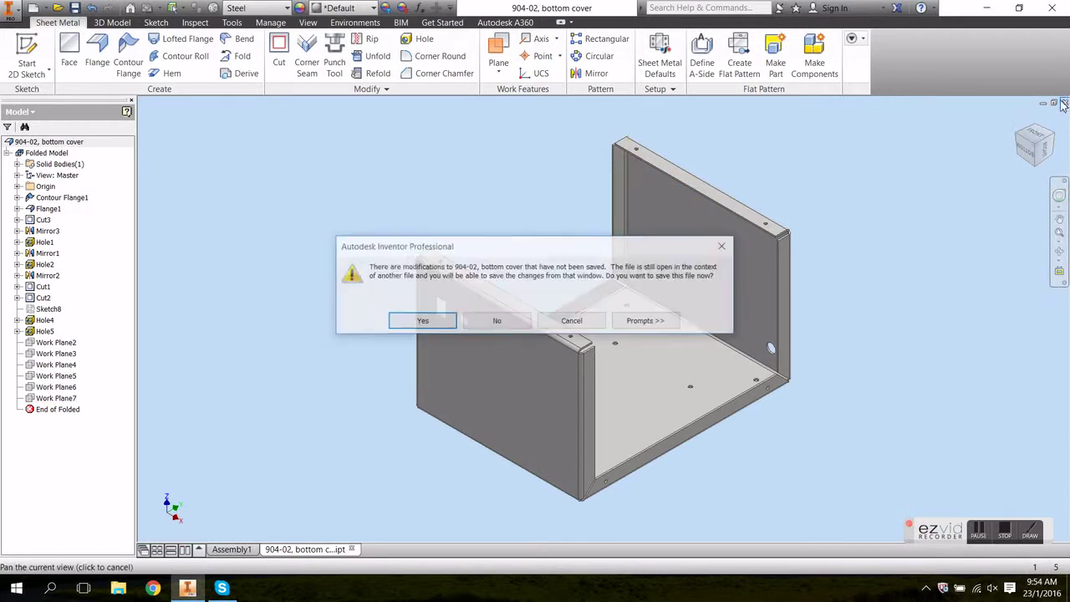
pyautogui.click(423, 321)
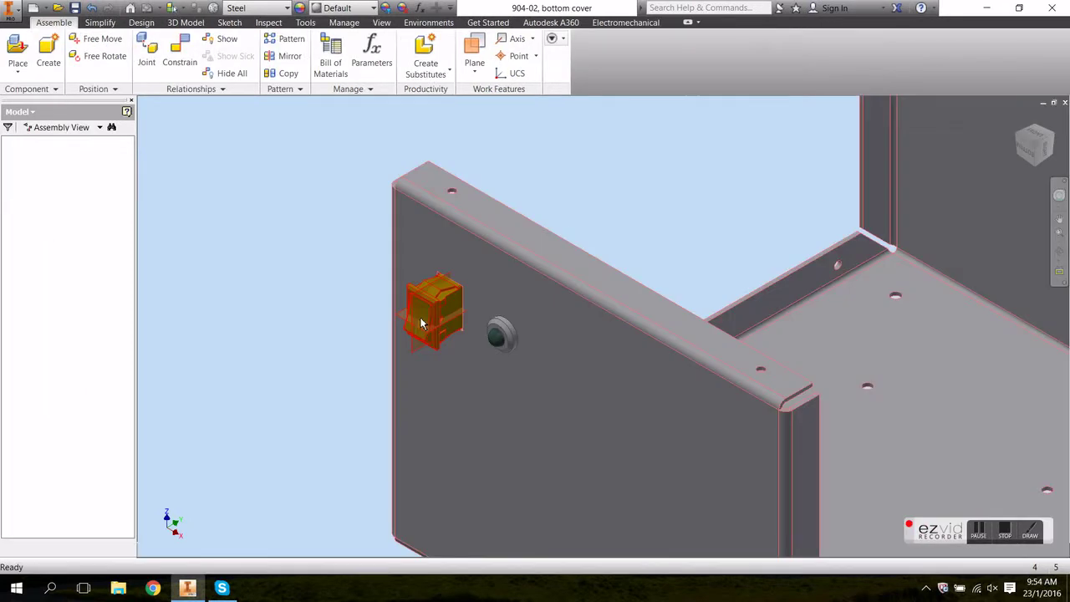
# Step: Open the switch part, hide its Work Plane6 and Work Plane7, and close it with the changes saved
pyautogui.rightClick(427, 316)
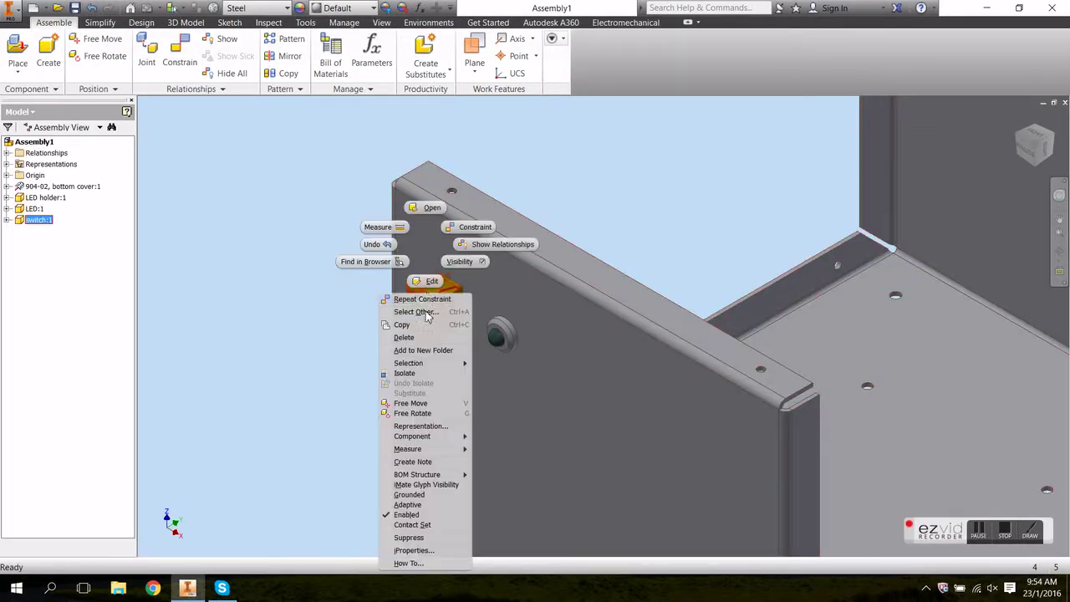
pyautogui.click(427, 208)
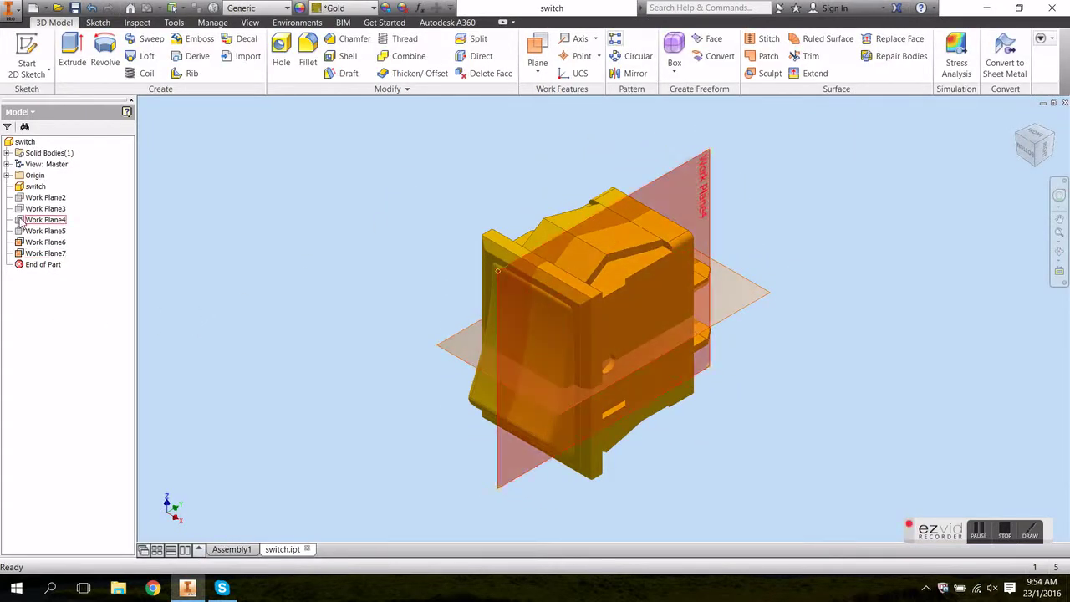
pyautogui.click(40, 243)
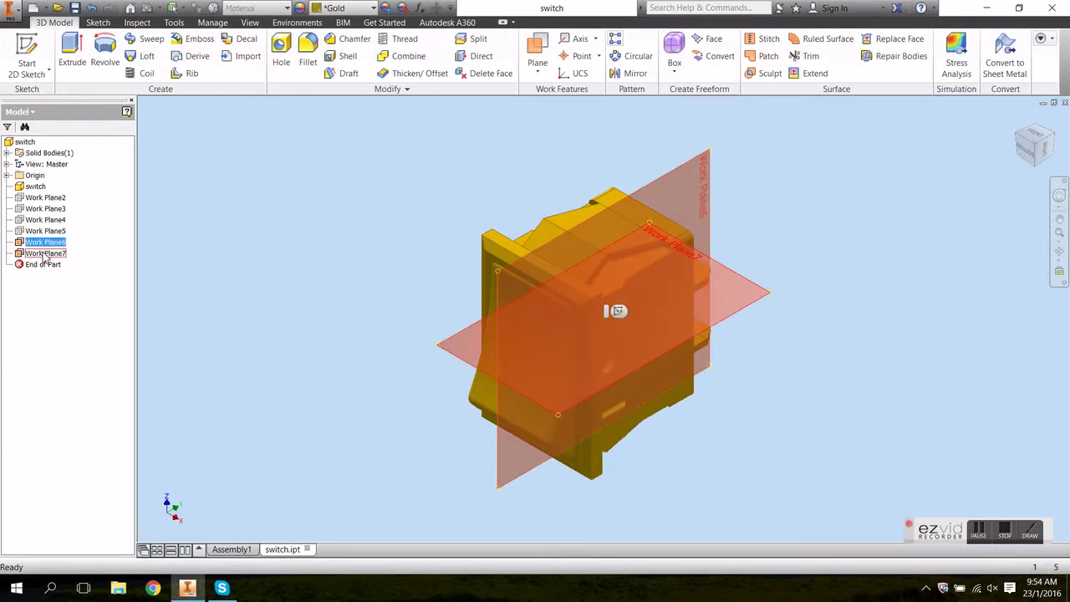
pyautogui.keyDown('ctrl'); pyautogui.click(45, 253); pyautogui.keyUp('ctrl')
pyautogui.rightClick(44, 255)
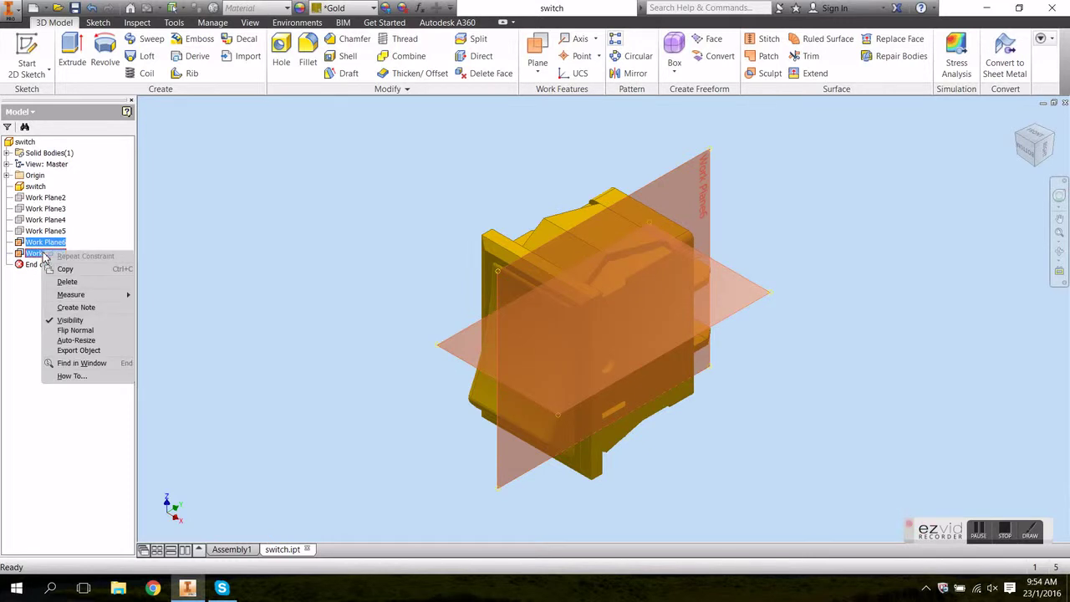
pyautogui.click(70, 321)
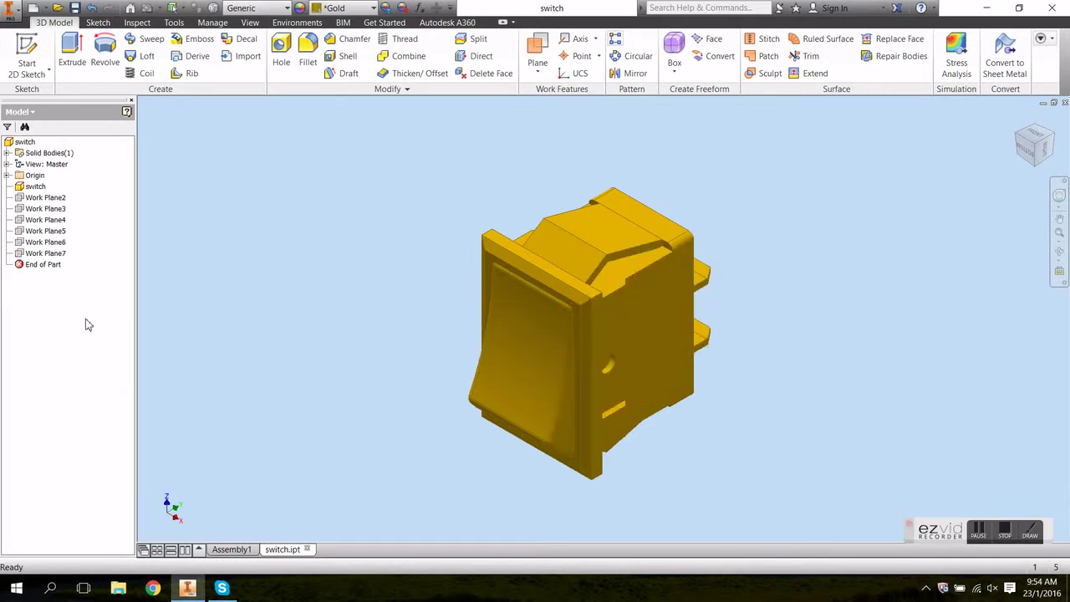
pyautogui.click(1065, 104)
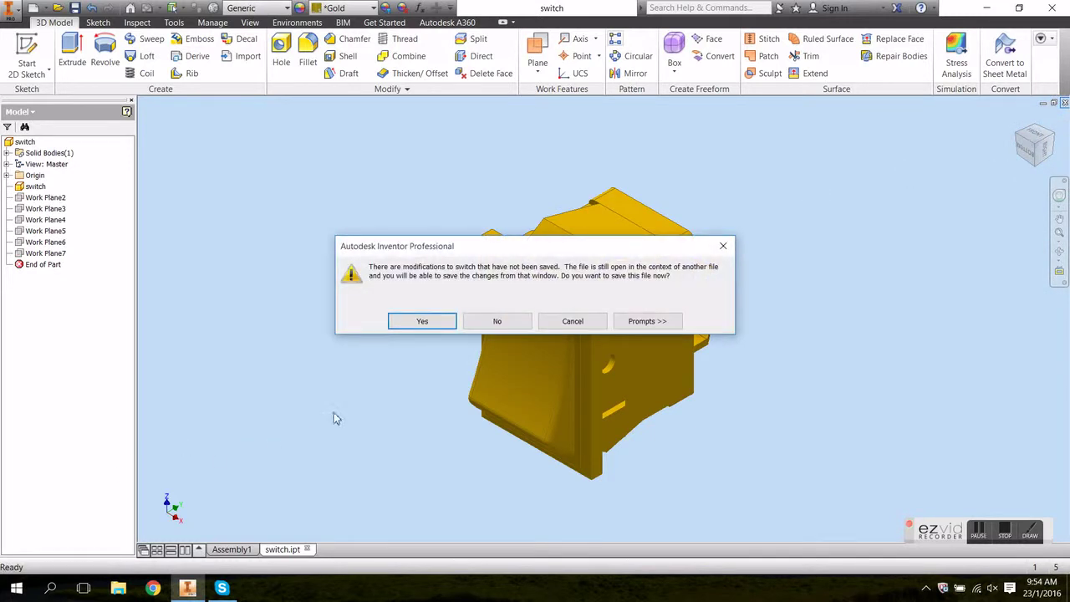
pyautogui.click(420, 323)
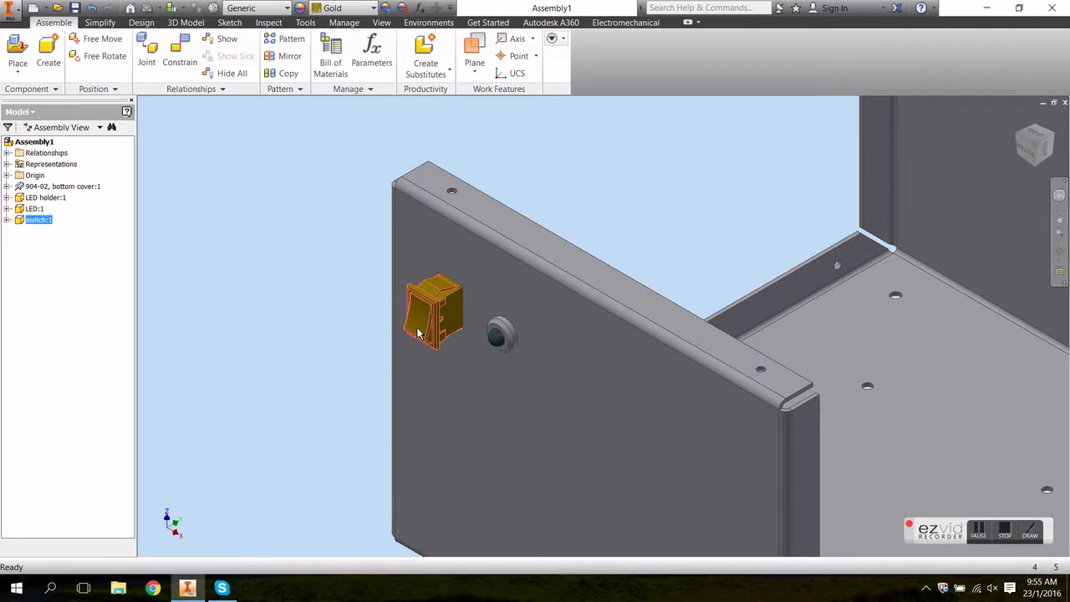
# Step: Move the switch out in front of the cutout and freely rotate it to expose the back of its flange
pyautogui.moveTo(444, 332); pyautogui.dragTo(343, 350)
pyautogui.click(321, 298)
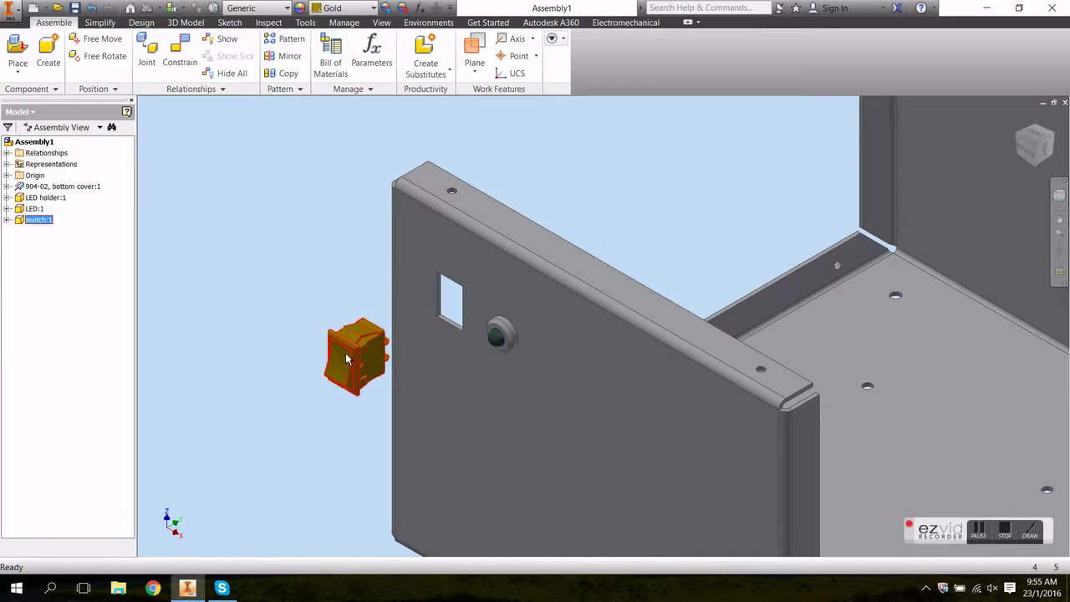
pyautogui.press('g')
pyautogui.moveTo(374, 382)
pyautogui.mouseDown()
pyautogui.moveTo(323, 383)
pyautogui.moveTo(376, 388)
pyautogui.mouseUp()
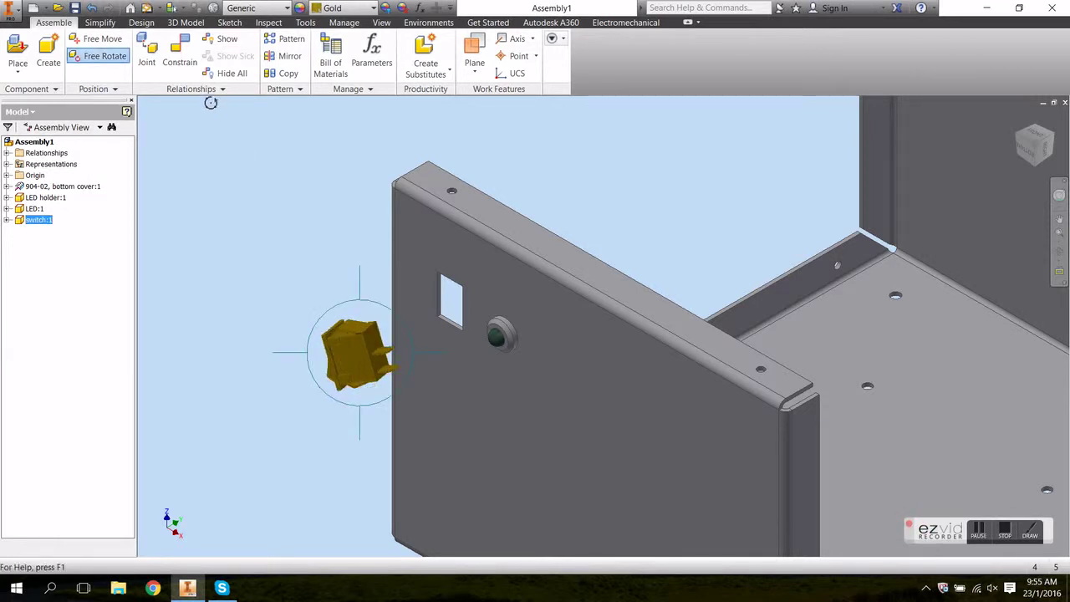
# Step: Mate the bottom cover's outer front face with the rear face of the switch's flange at 0 mm offset
pyautogui.click(174, 52)
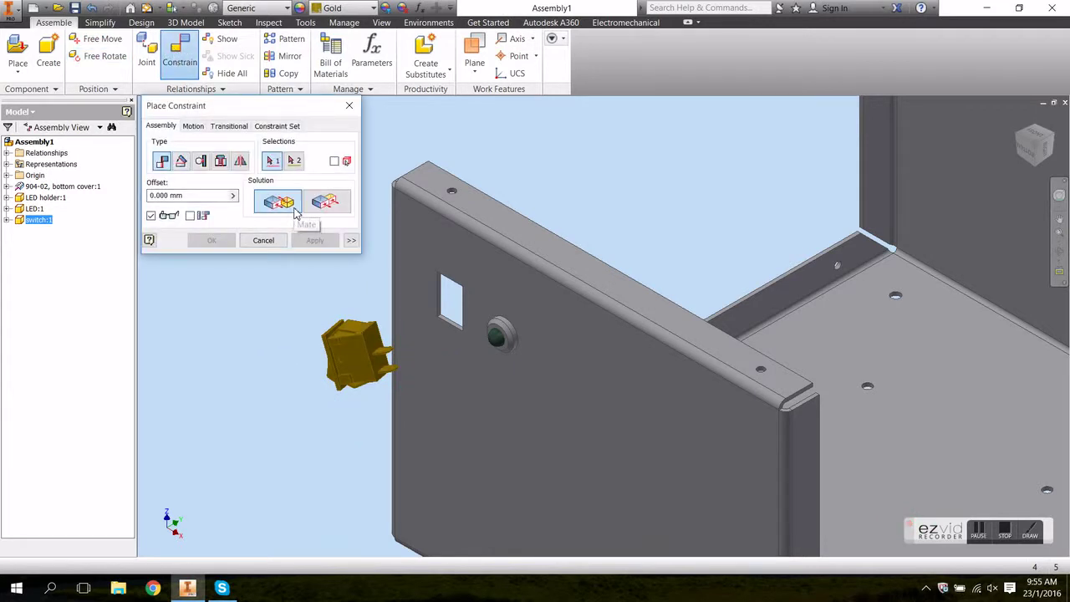
pyautogui.click(470, 269)
pyautogui.scroll(5, 402, 368)
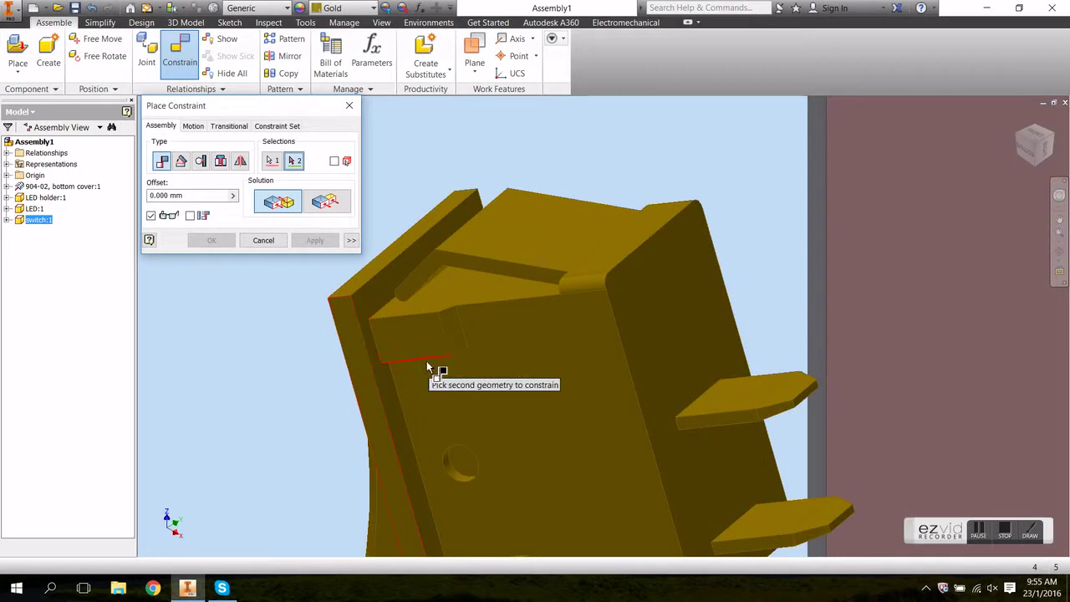
pyautogui.click(369, 301)
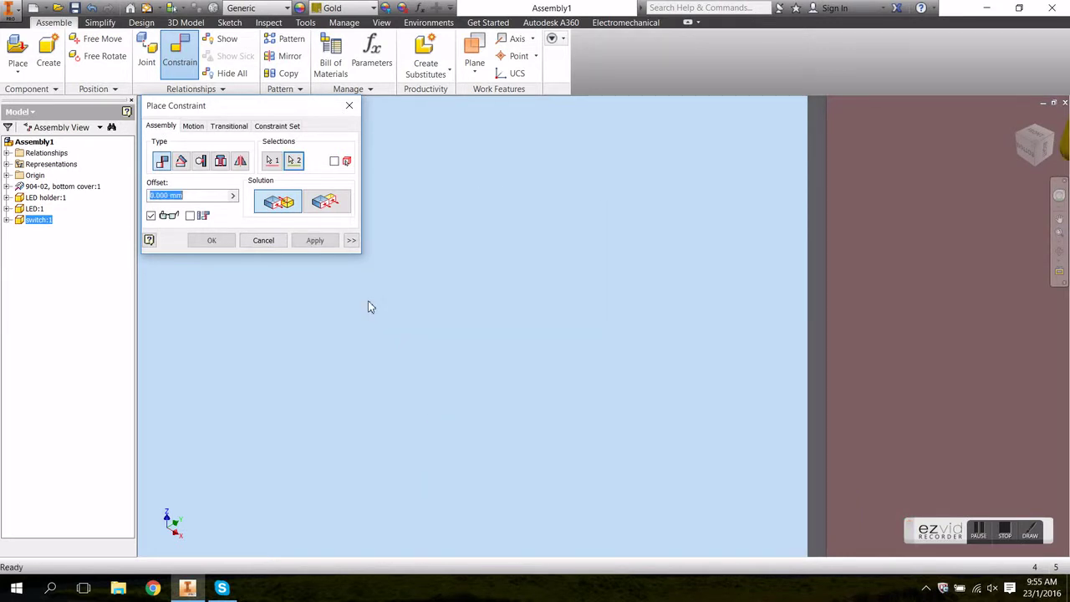
pyautogui.click(315, 240)
pyautogui.click(264, 240)
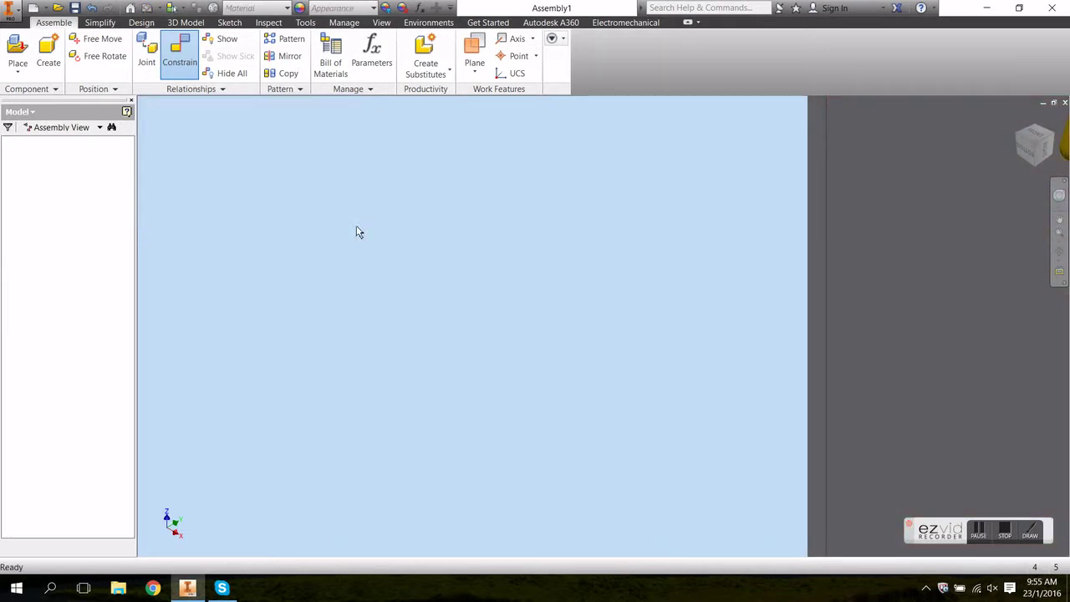
# Step: Examine the switch's fit in the bottom cover wall from the right-side view using the Wireframe visual style
pyautogui.click(1047, 154)
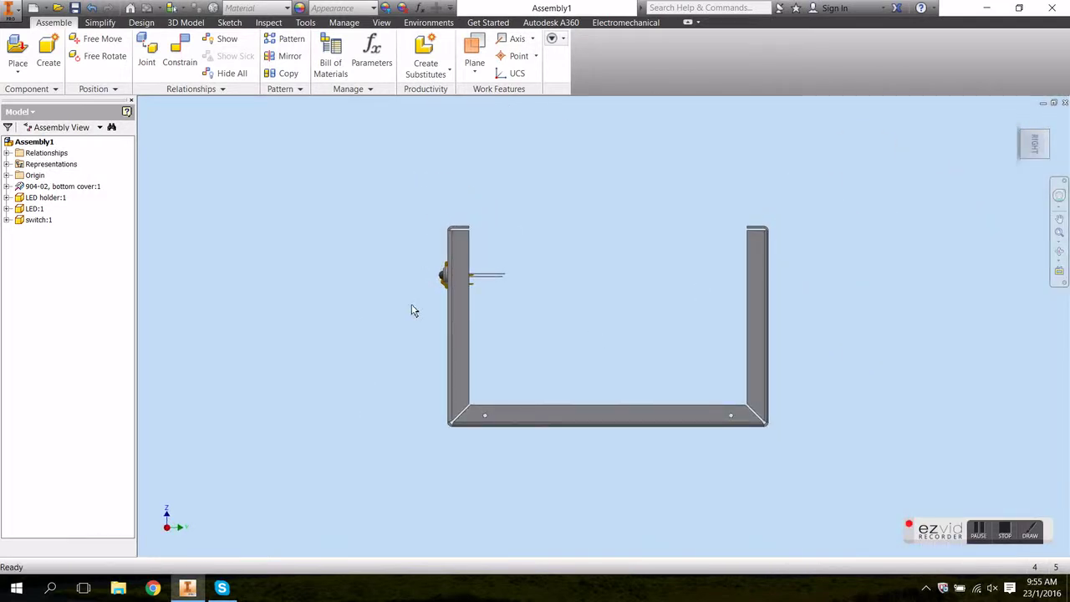
pyautogui.scroll(5, 451, 281)
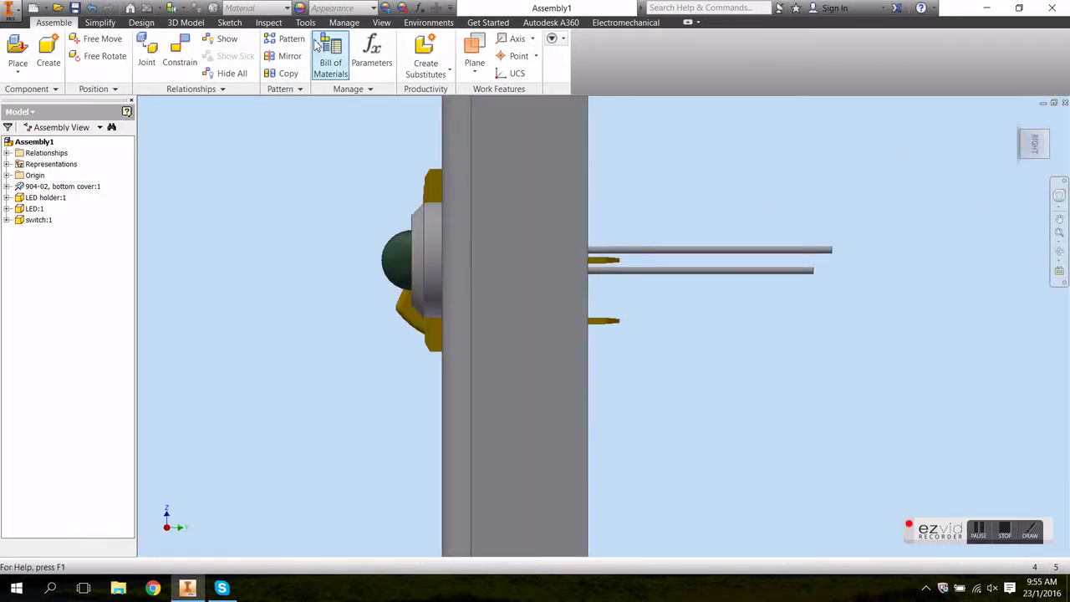
pyautogui.click(381, 22)
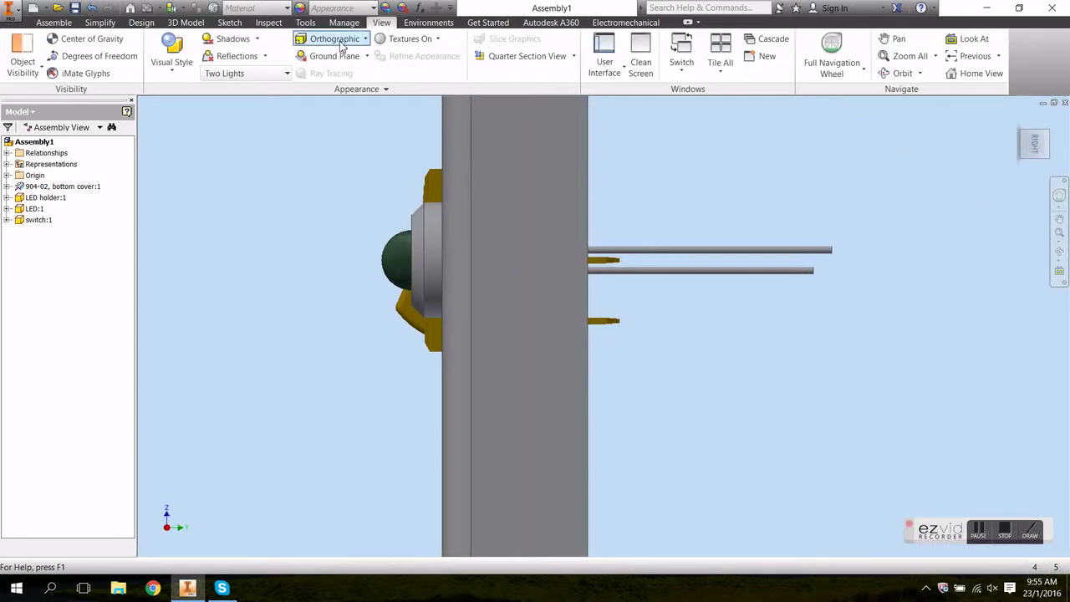
pyautogui.click(169, 68)
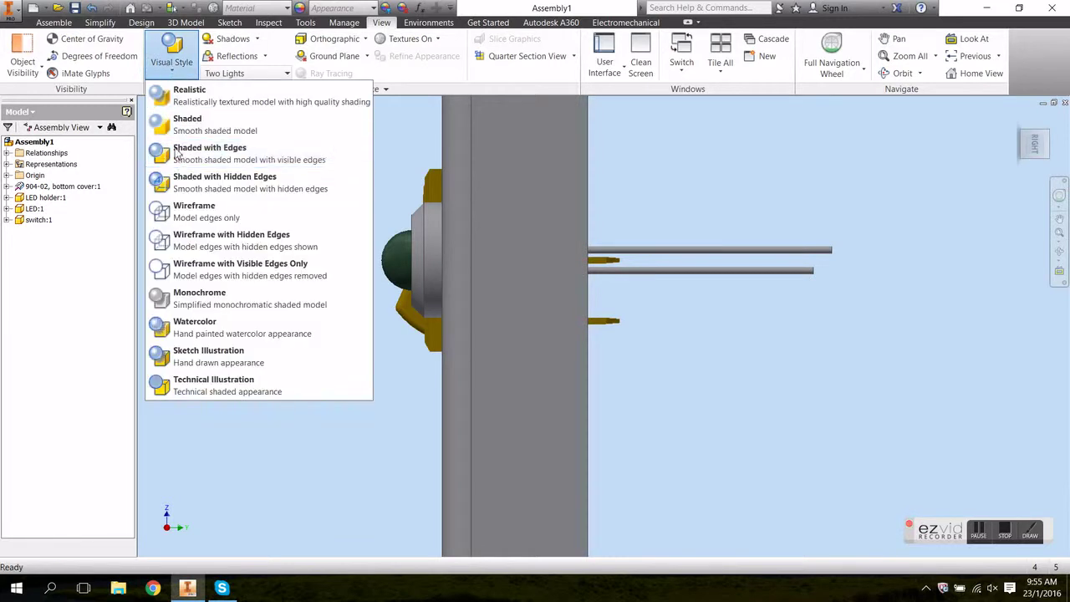
pyautogui.click(197, 214)
pyautogui.scroll(-4, 455, 180)
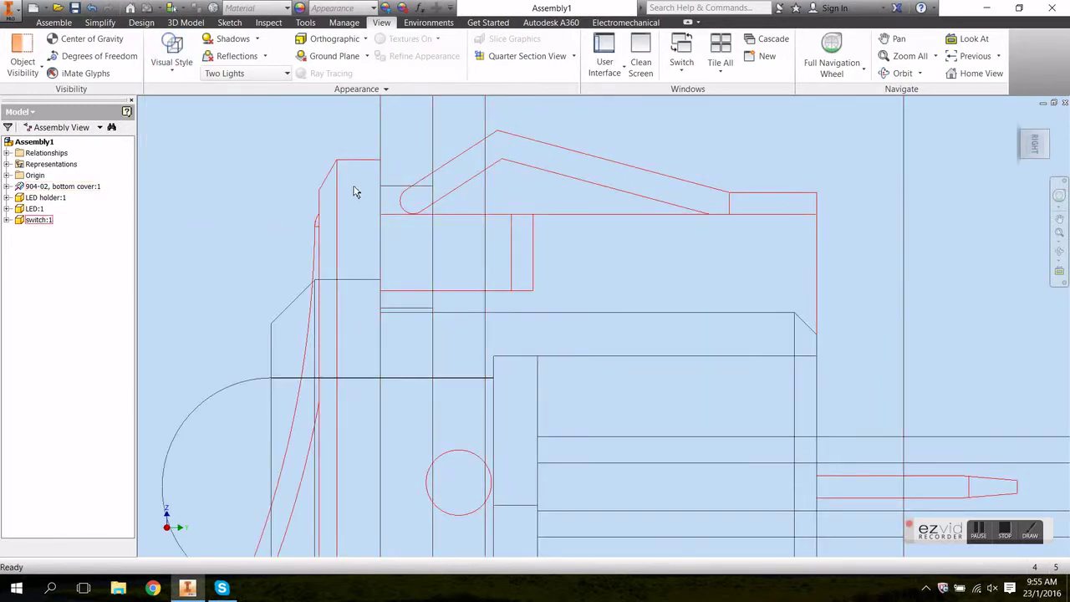
pyautogui.scroll(1, 429, 358)
pyautogui.moveTo(458, 386); pyautogui.dragTo(463, 292, button='middle')
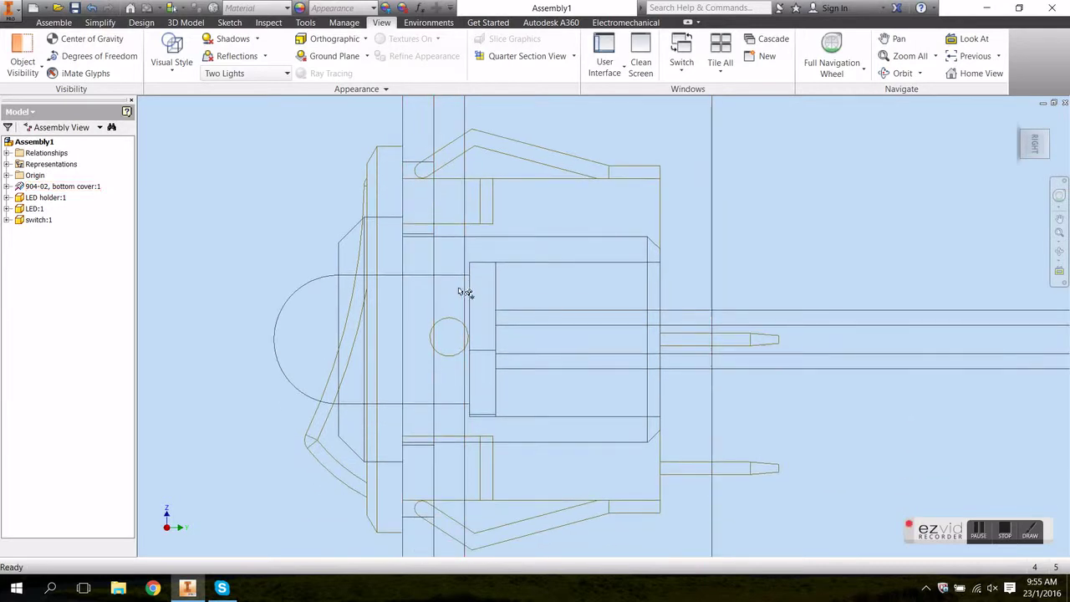
# Step: Examine the switch's seating from the FRONT view, and restore the Shaded with Edges style and the home view
pyautogui.moveTo(1034, 131)
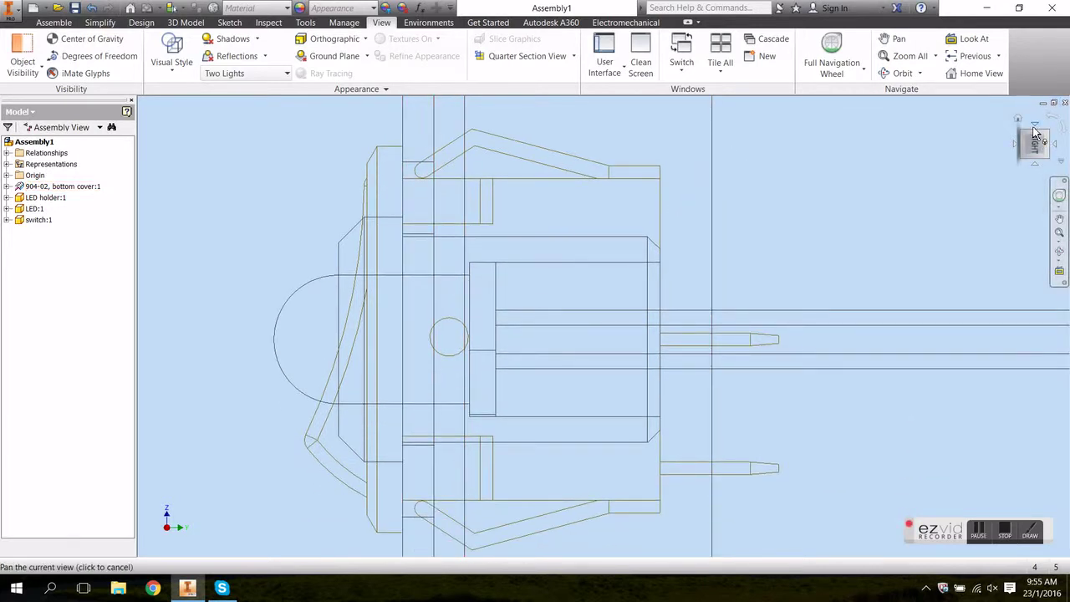
pyautogui.click(1035, 129)
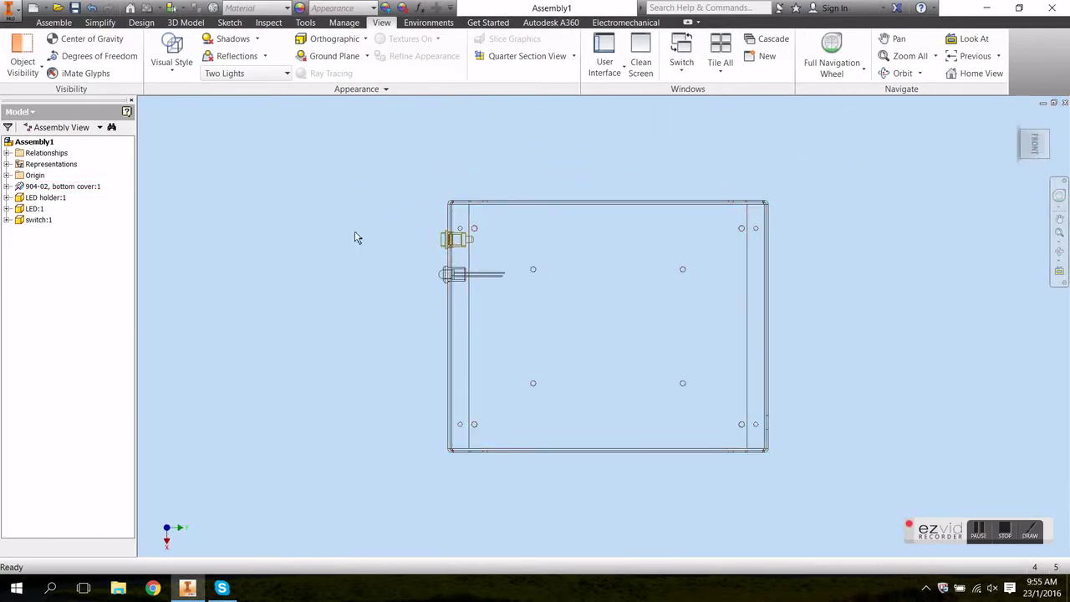
pyautogui.scroll(10, 425, 232)
pyautogui.moveTo(425, 208); pyautogui.dragTo(383, 389, button='middle')
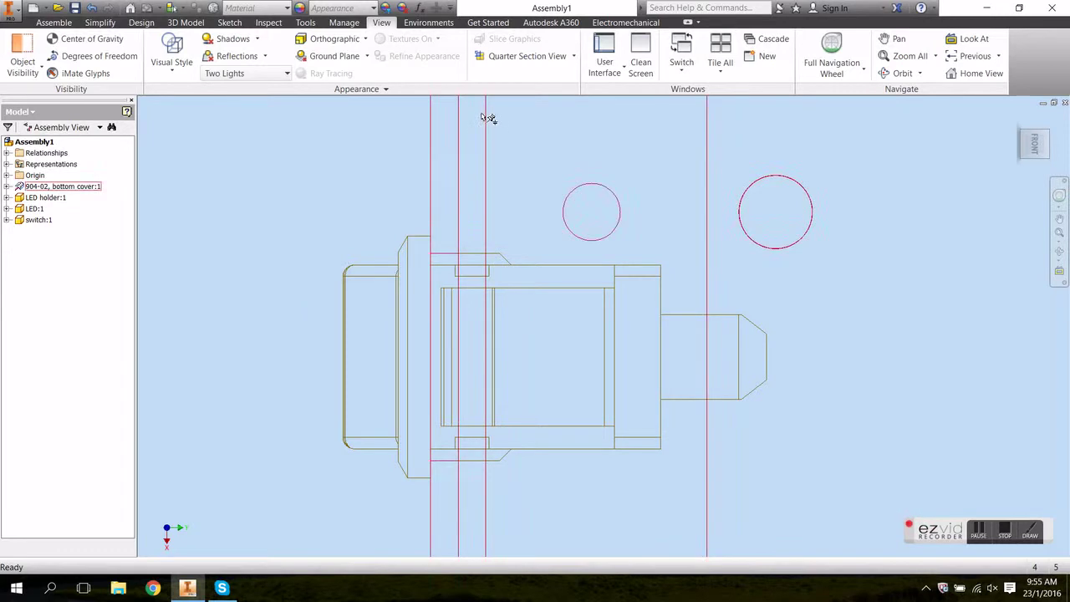
pyautogui.click(171, 60)
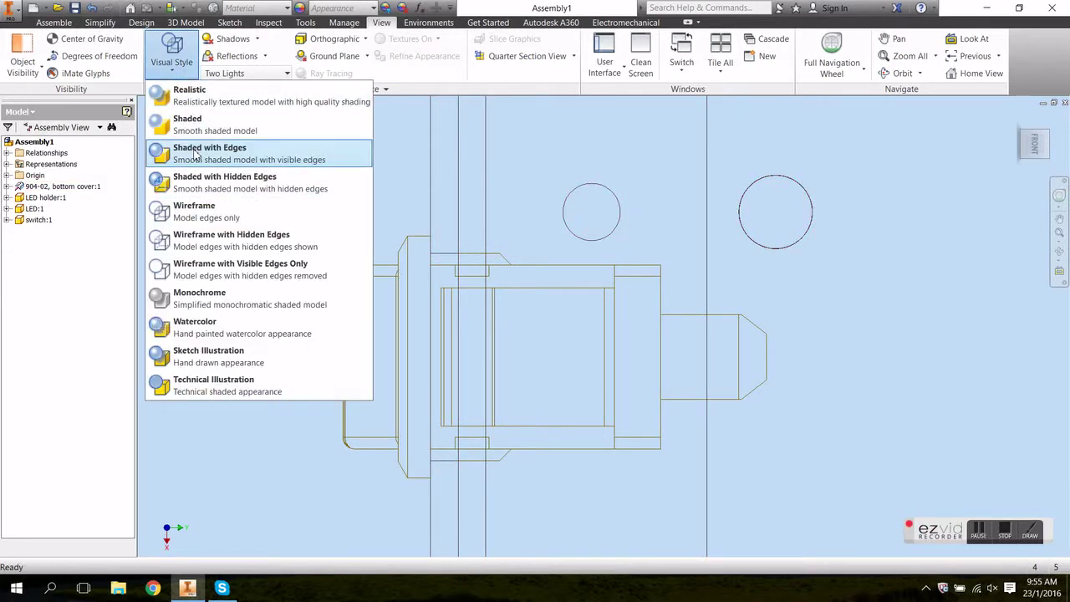
pyautogui.click(195, 155)
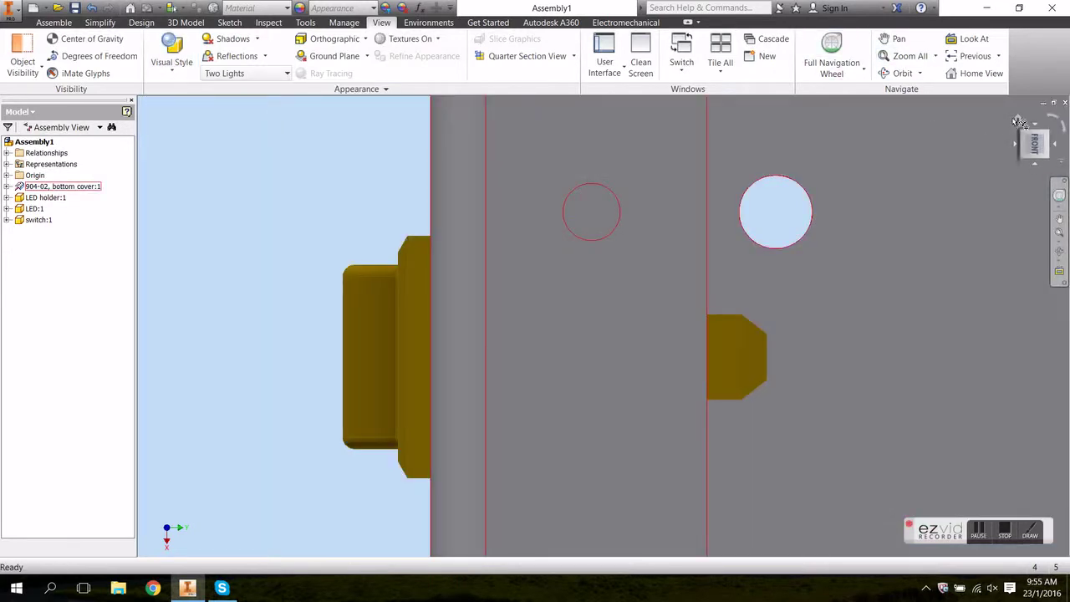
pyautogui.click(1019, 121)
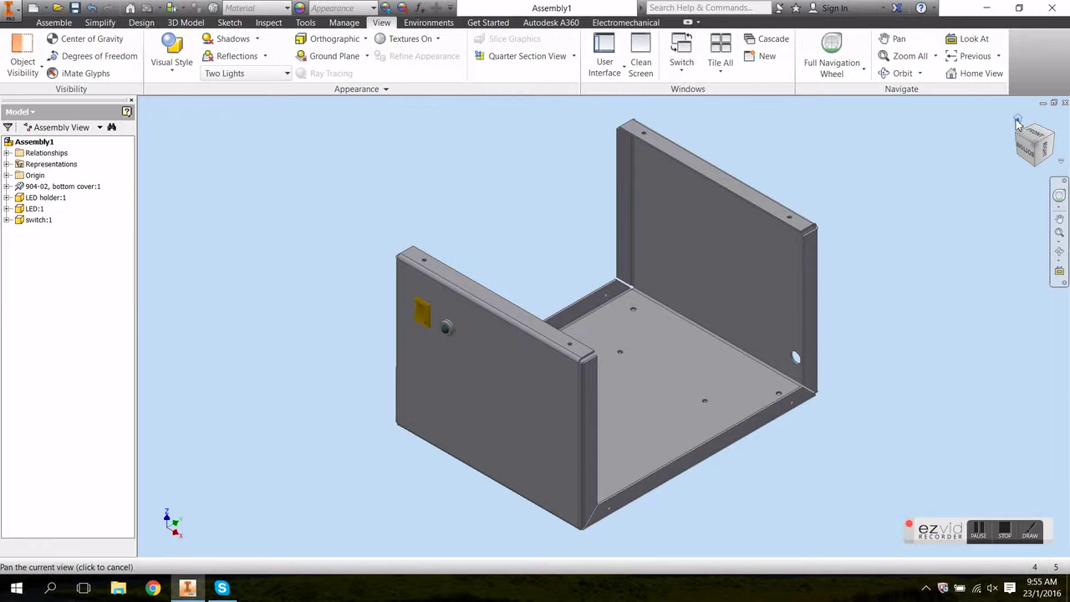
# Step: Place one grommet component beside the bottom cover wall that has the large round hole
pyautogui.click(52, 24)
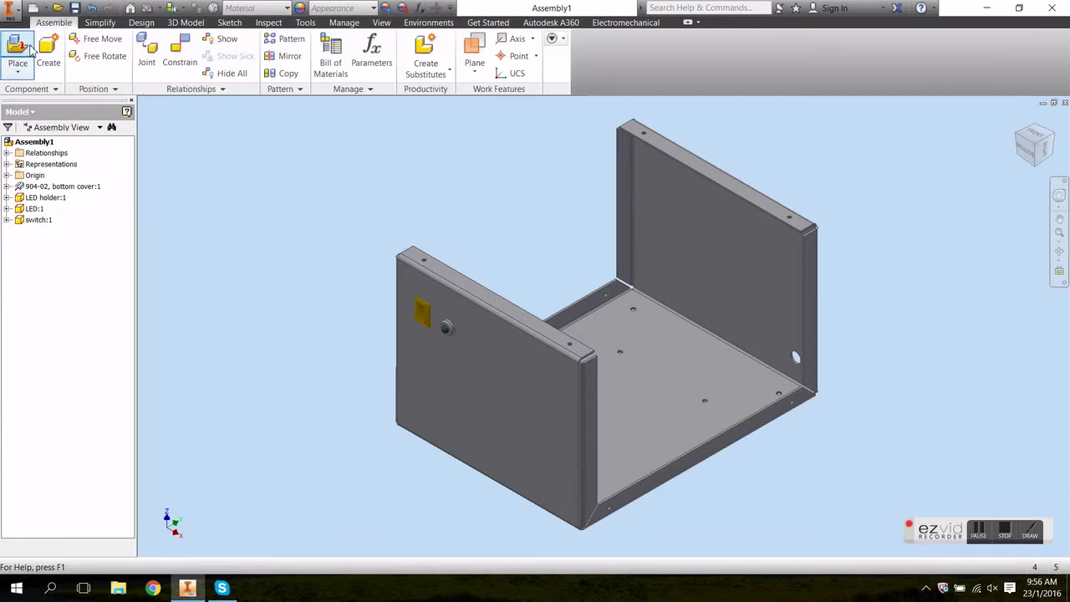
pyautogui.click(23, 50)
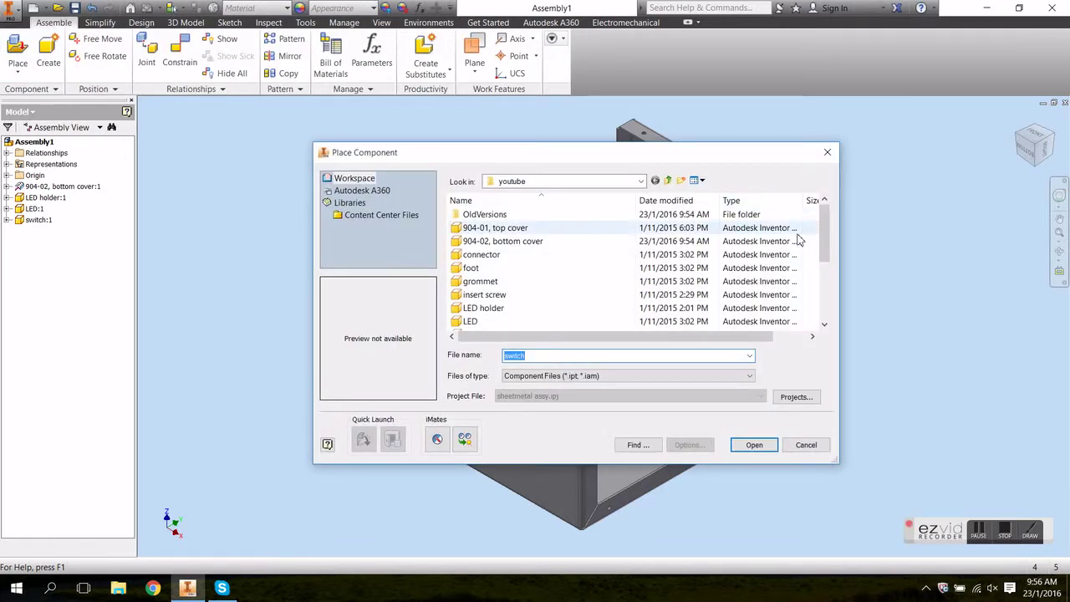
pyautogui.click(503, 283)
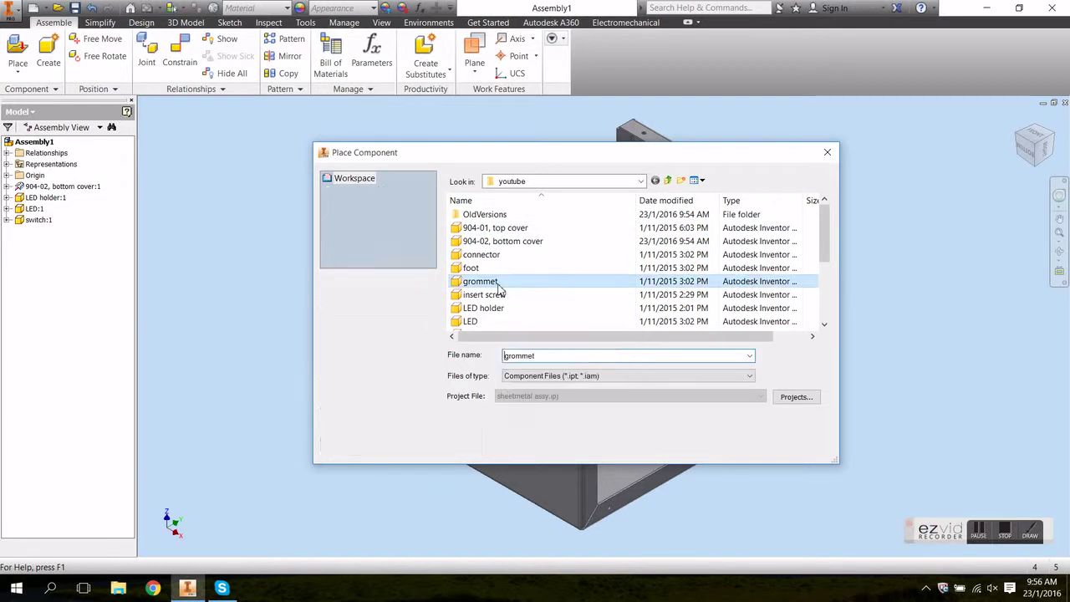
pyautogui.click(755, 444)
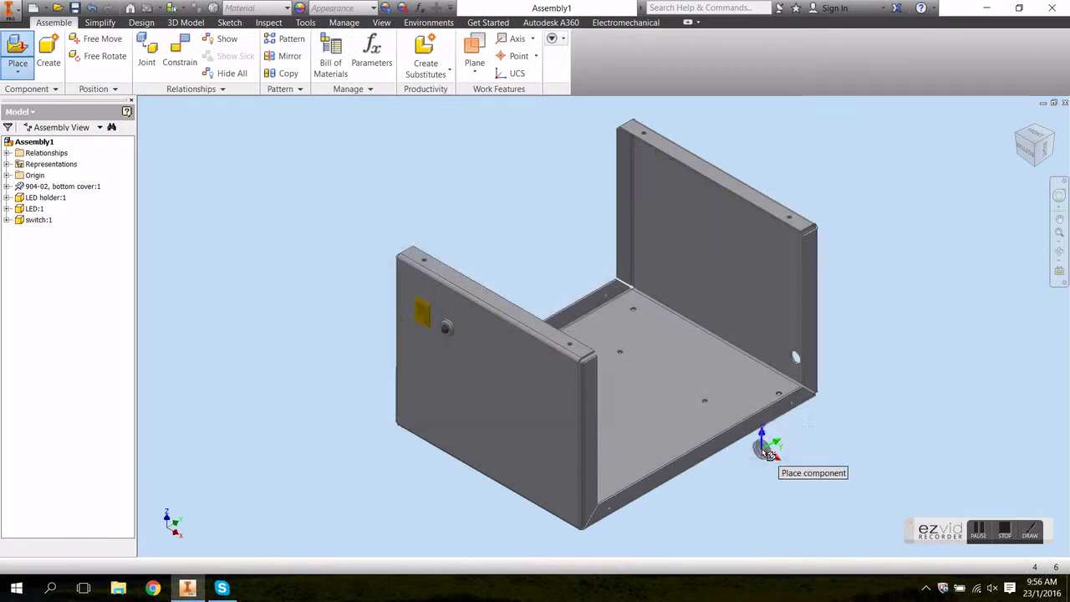
pyautogui.click(854, 357)
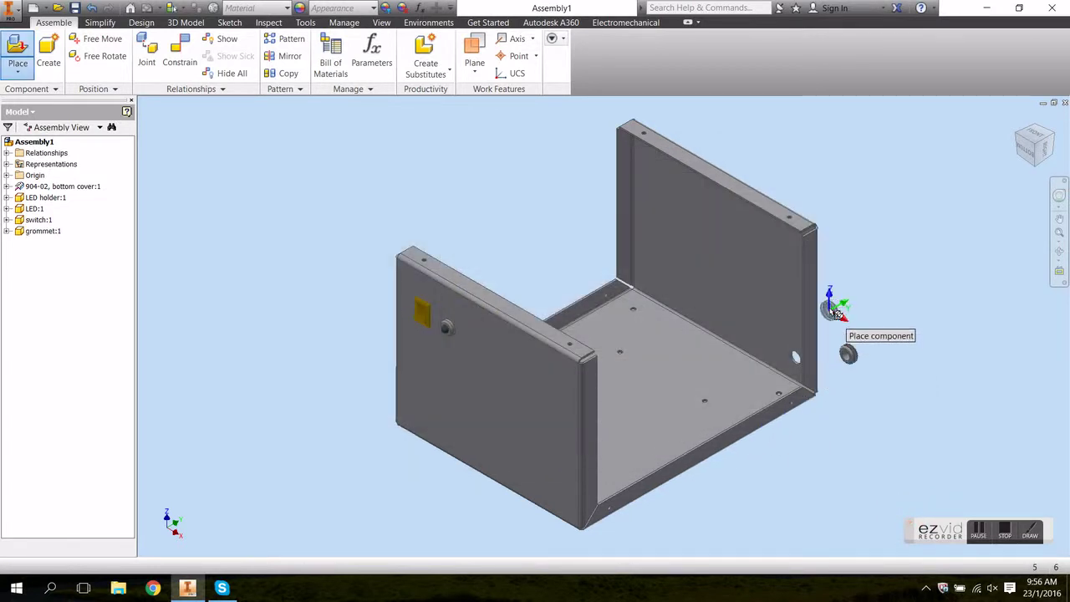
# Step: Apply an opposed Insert constraint with 0 mm offset between the wall hole's outer-face edge and the circular edge of the grommet's groove
pyautogui.scroll(5, 909, 370)
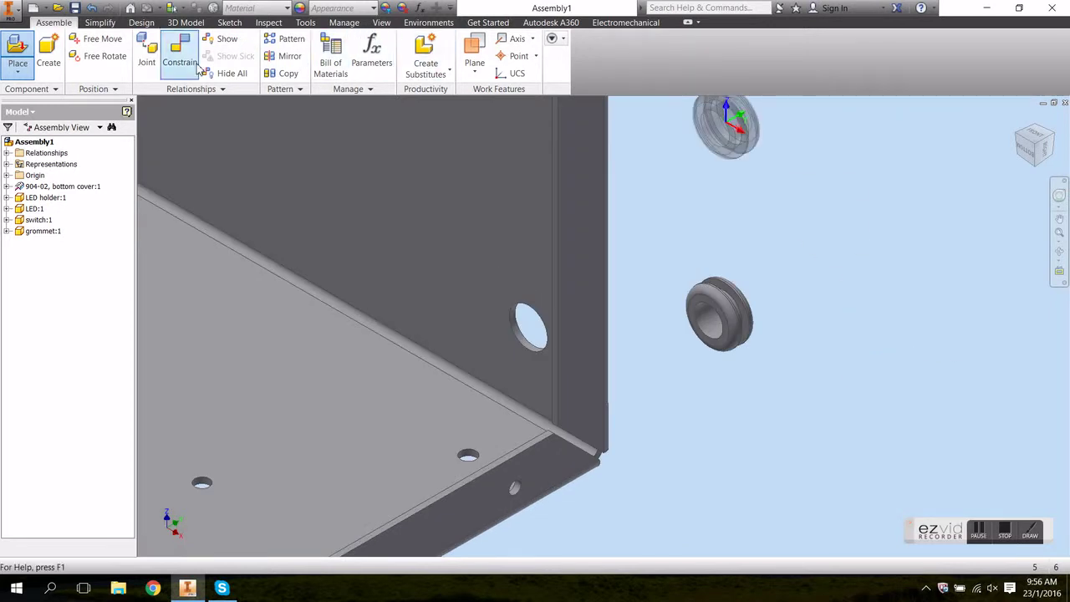
pyautogui.click(176, 57)
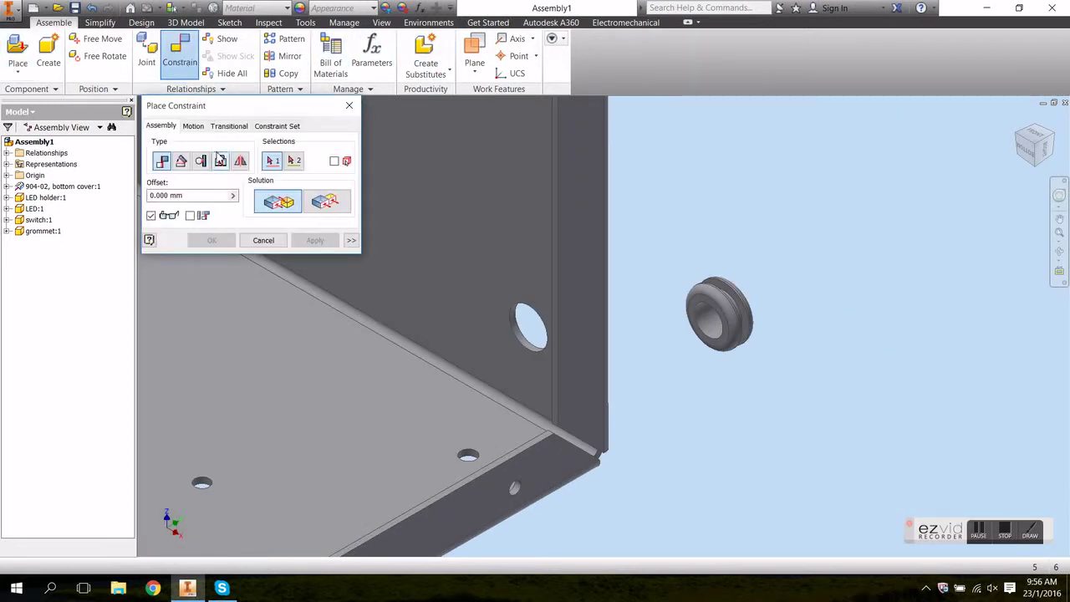
pyautogui.click(220, 163)
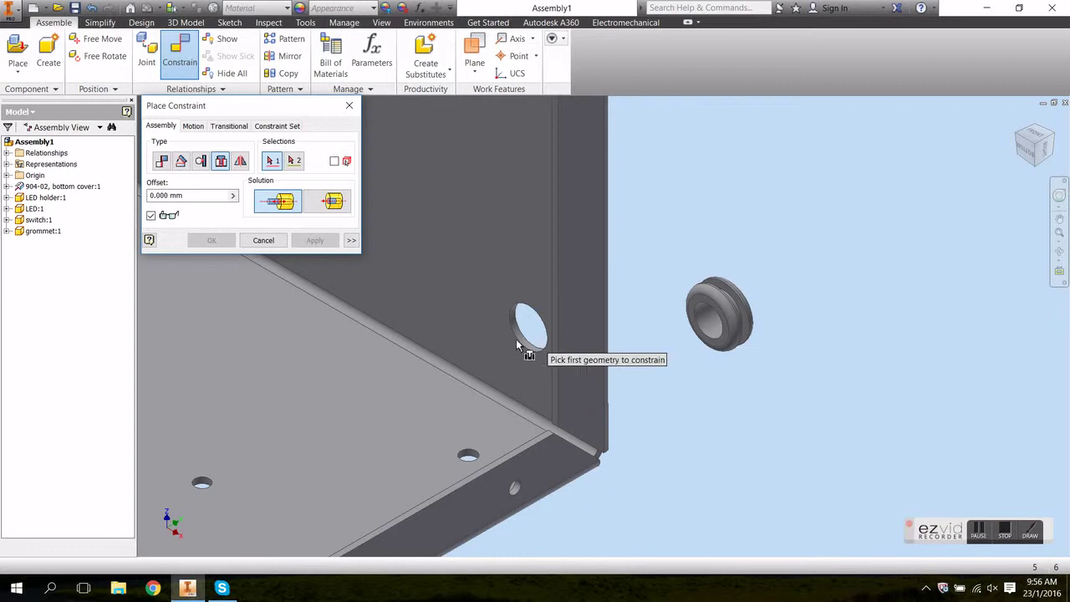
pyautogui.scroll(2, 505, 343)
pyautogui.scroll(2, 504, 345)
pyautogui.click(598, 354)
pyautogui.scroll(-2, 920, 217)
pyautogui.click(1060, 219)
pyautogui.moveTo(1029, 251); pyautogui.dragTo(628, 340)
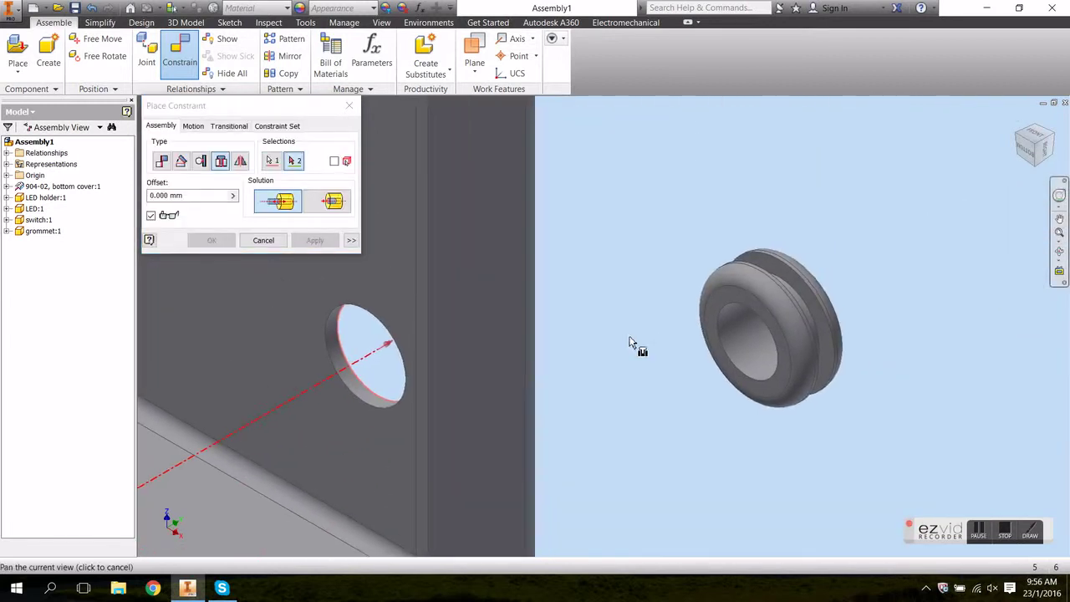
pyautogui.scroll(2, 814, 289)
pyautogui.click(872, 328)
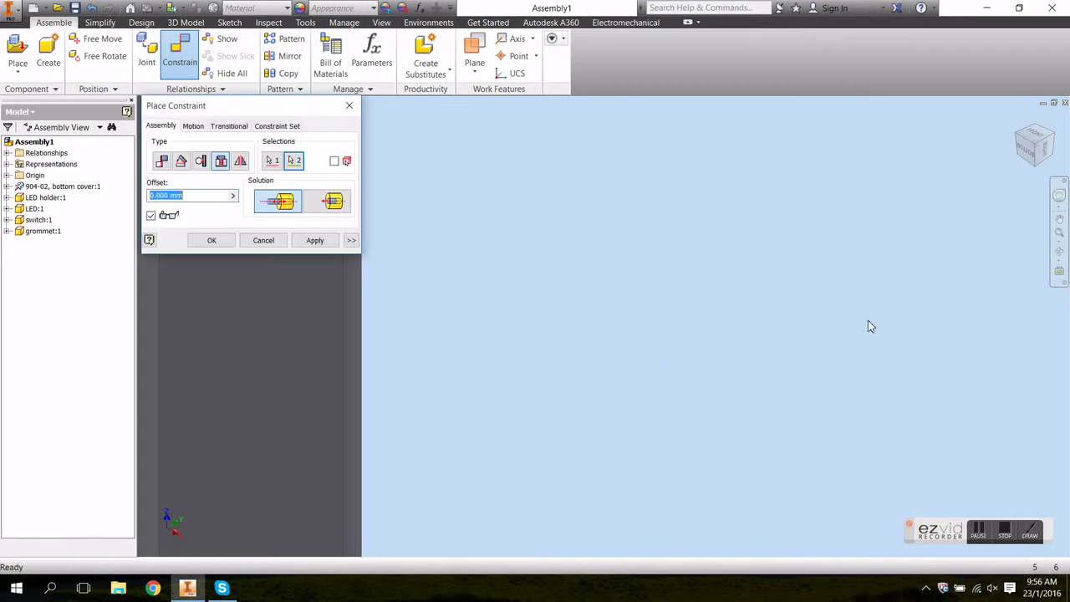
pyautogui.click(316, 242)
pyautogui.click(1037, 149)
pyautogui.scroll(5, 783, 424)
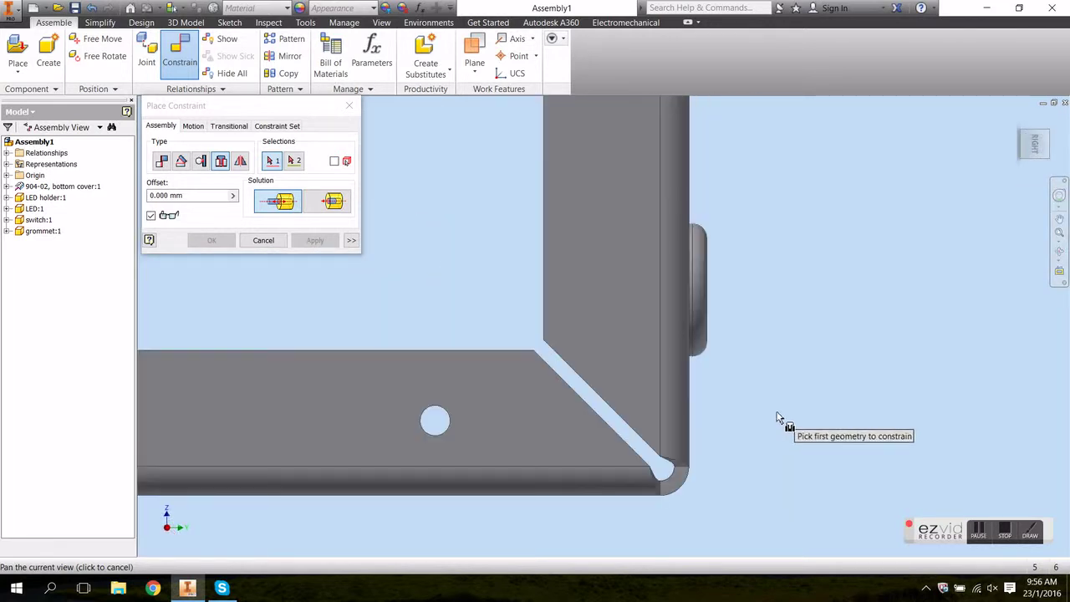
pyautogui.click(263, 240)
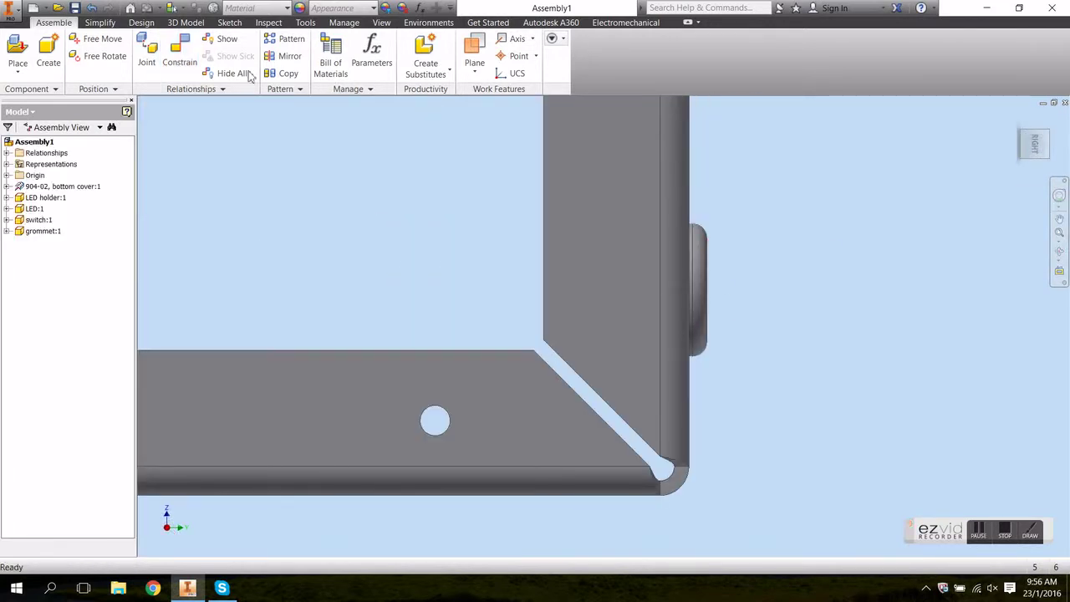
# Step: Examine the grommet's seating in the wall using Wireframe style, and restore Shaded with Edges and the home view
pyautogui.click(381, 22)
pyautogui.click(173, 66)
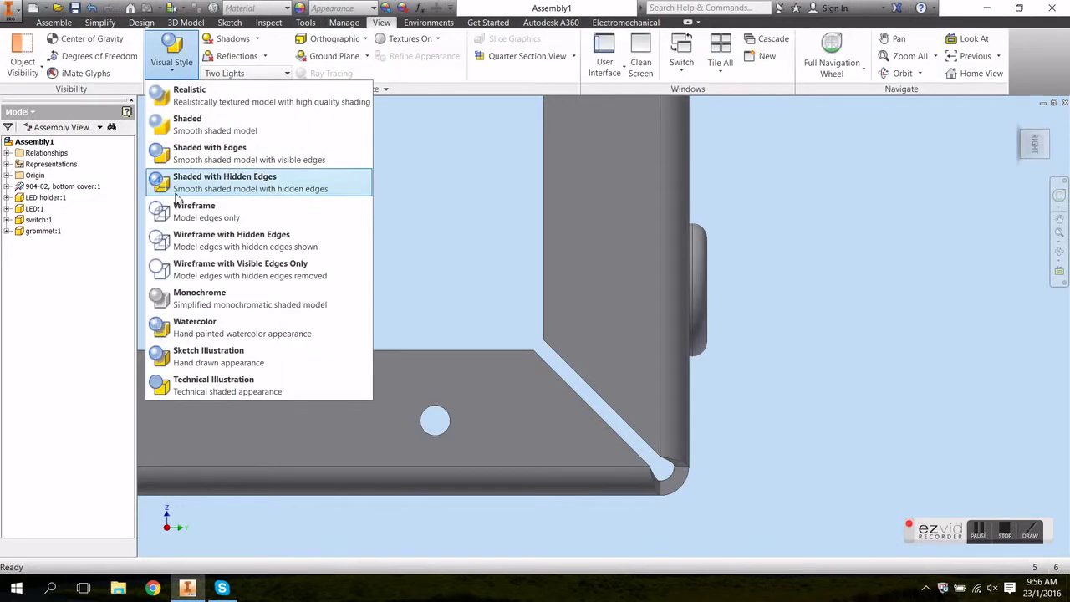
pyautogui.click(185, 213)
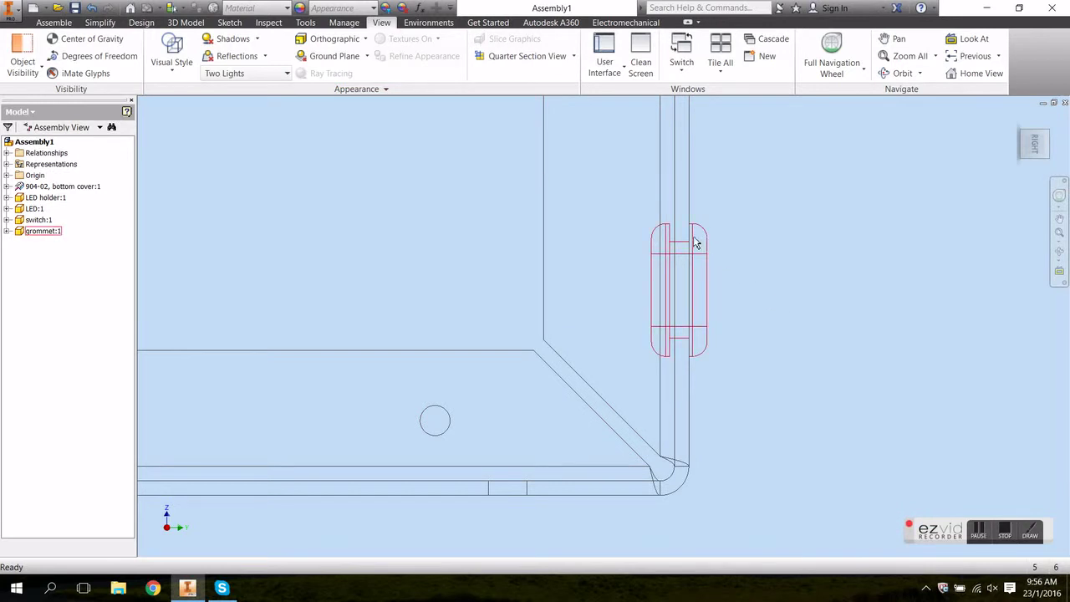
pyautogui.scroll(3, 681, 241)
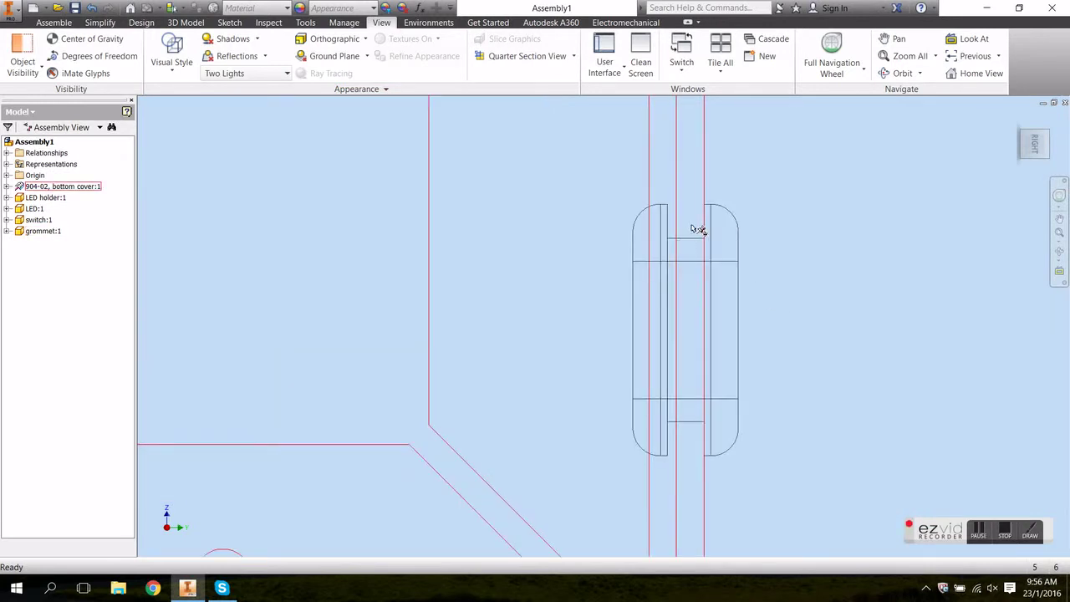
pyautogui.scroll(-2, 740, 245)
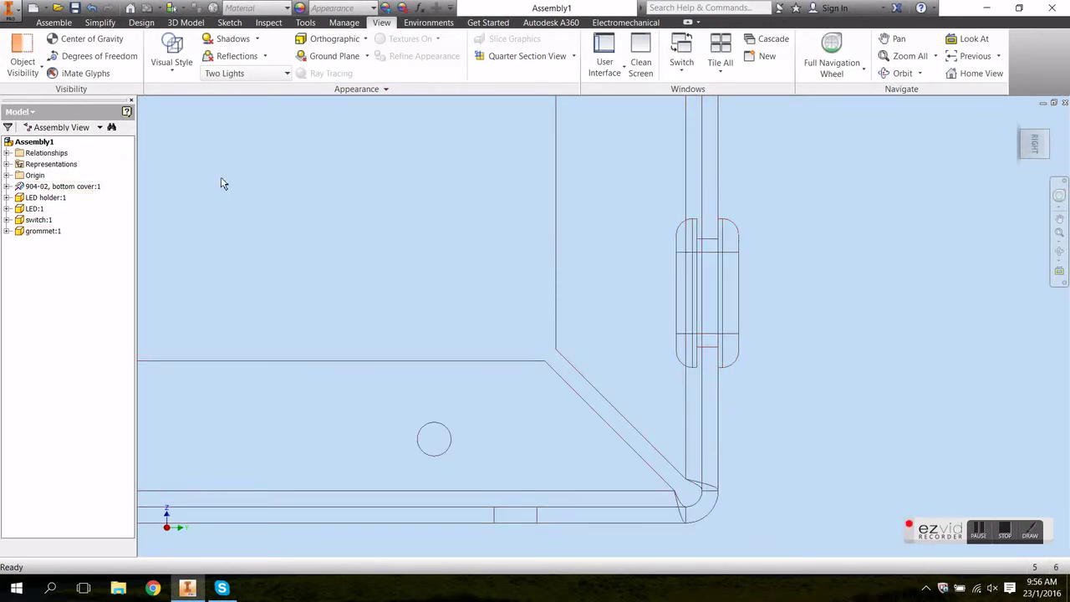
pyautogui.click(171, 72)
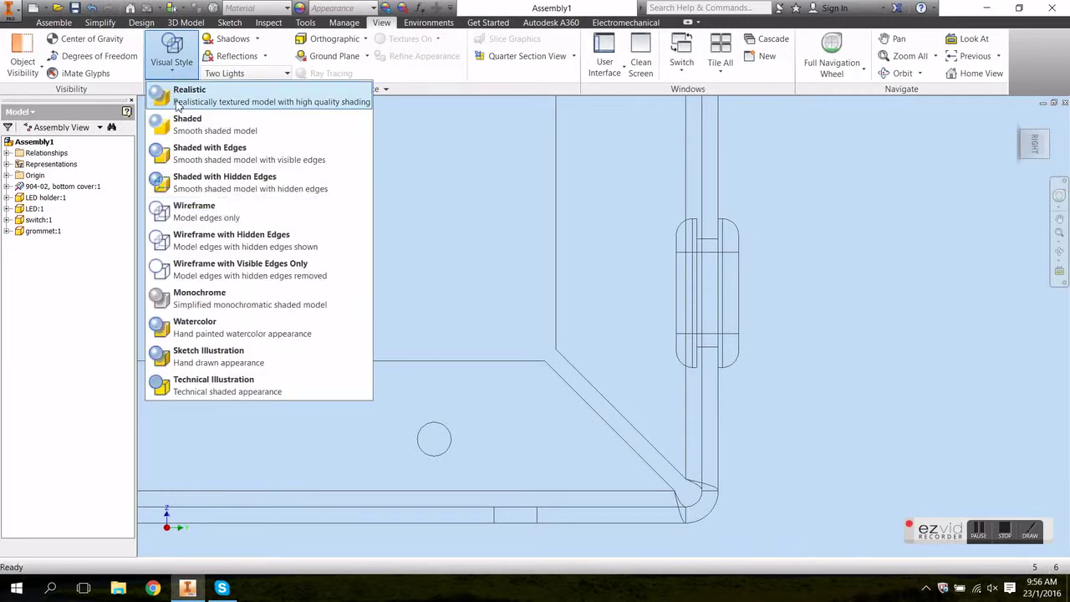
pyautogui.click(194, 158)
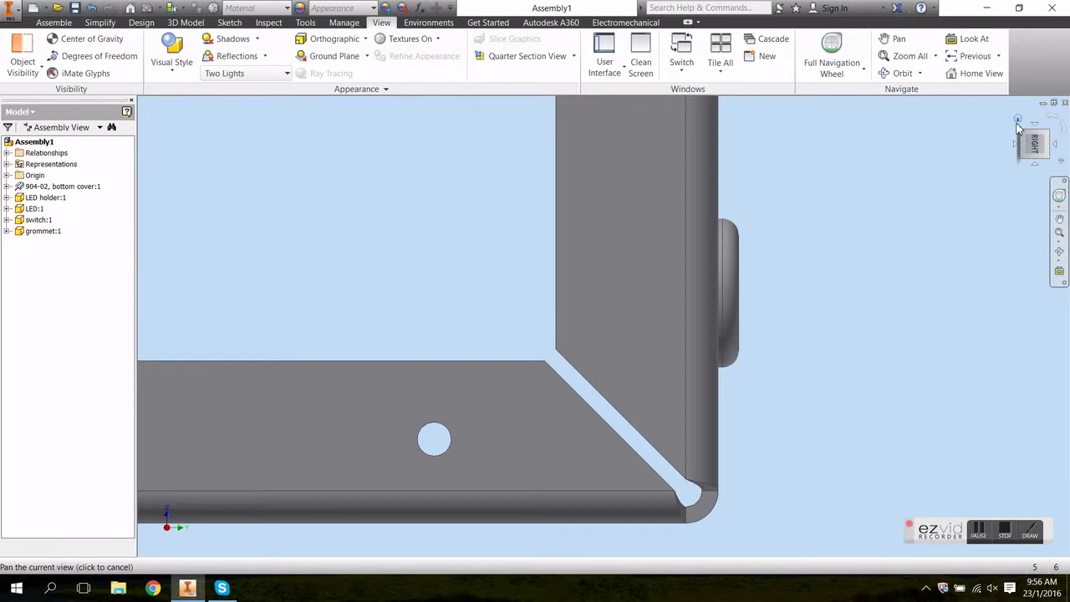
pyautogui.click(1019, 121)
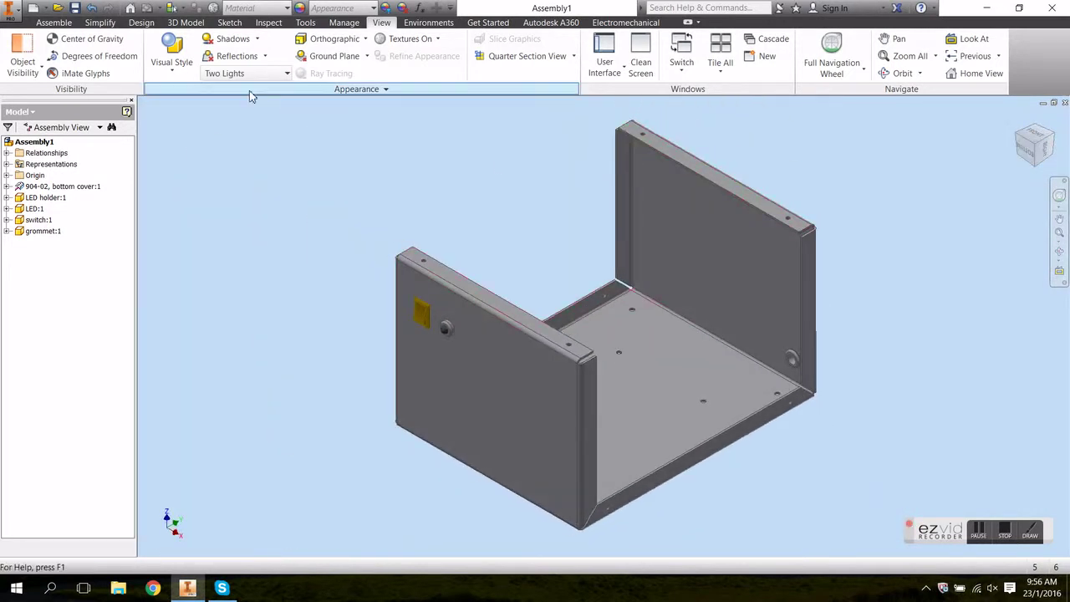
# Step: Save the assembly as main in the youtube folder
pyautogui.click(76, 8)
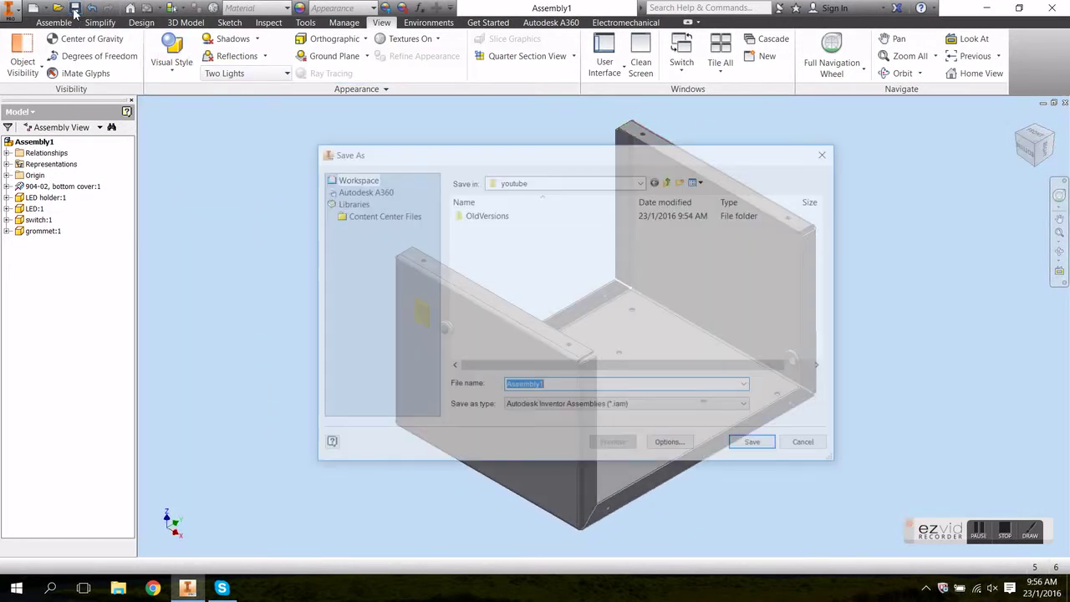
pyautogui.write('main')
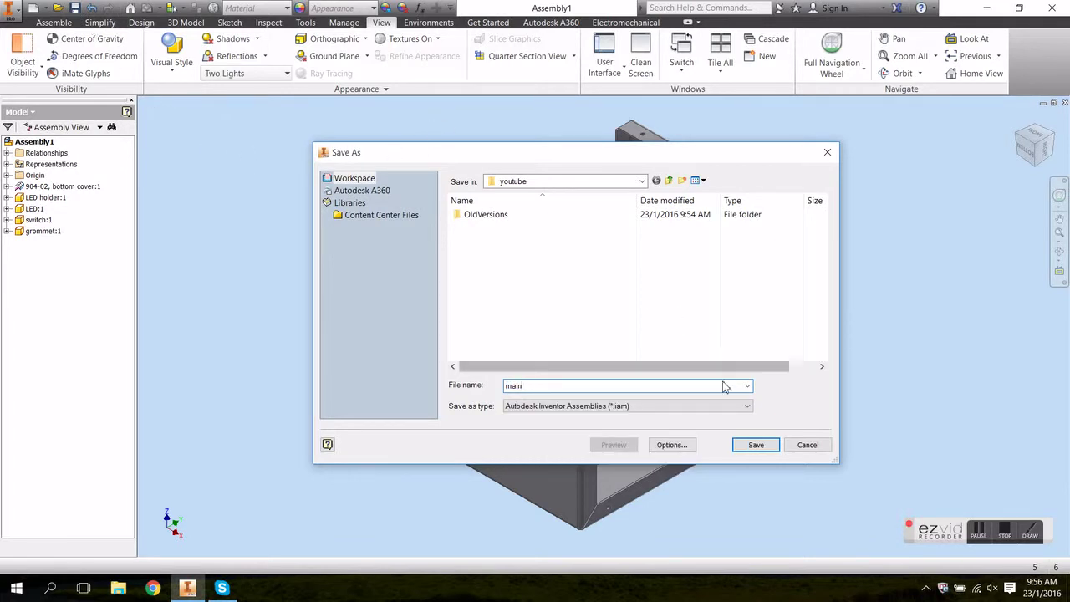
pyautogui.click(756, 445)
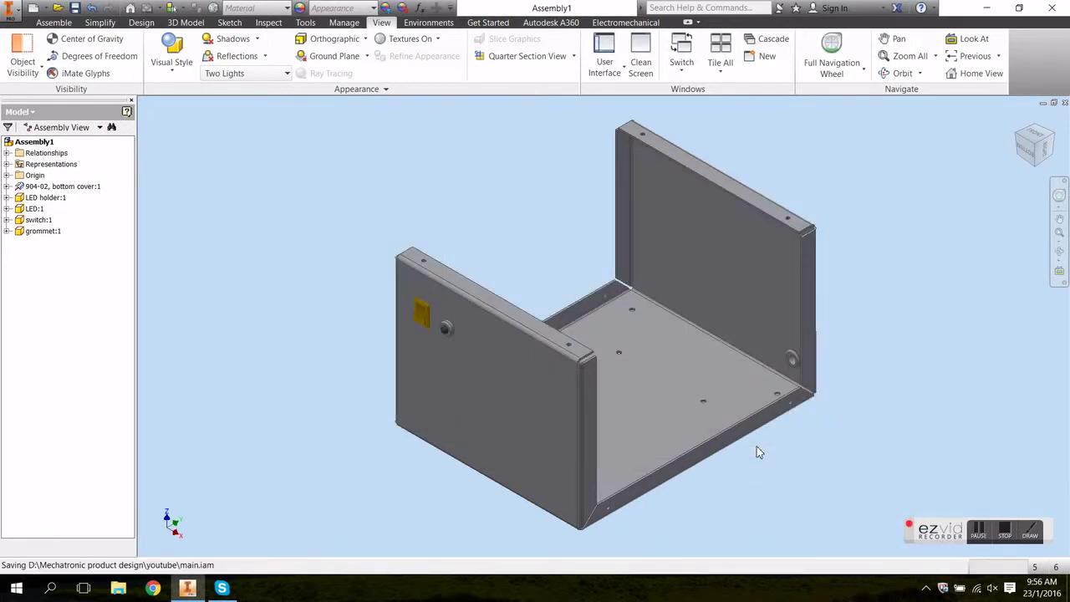
# Step: Start a new assembly and place one foot component grounded at the origin, working in the home view
pyautogui.click(46, 8)
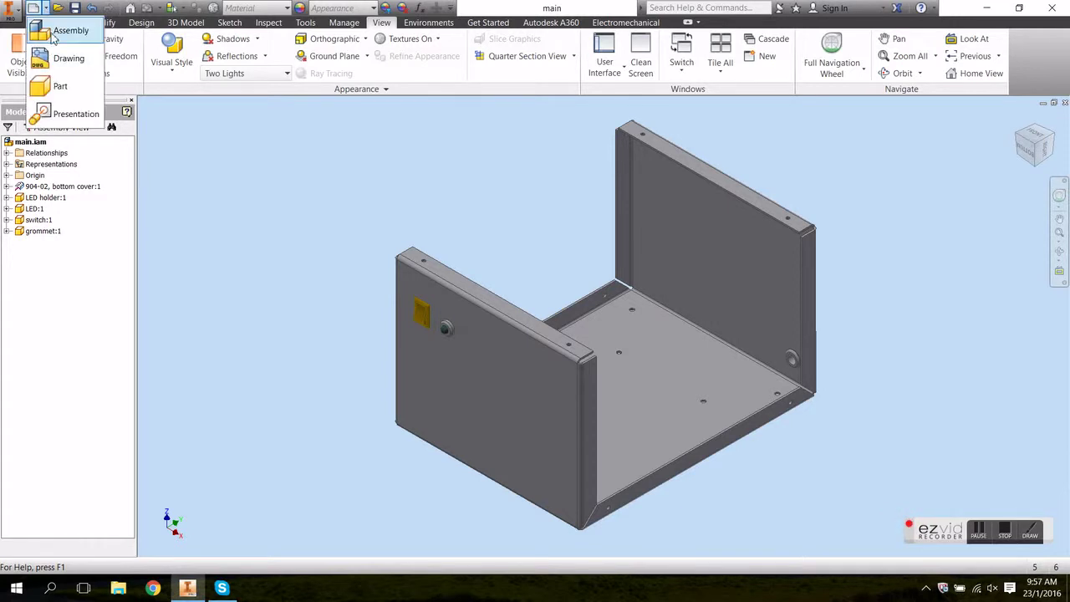
pyautogui.click(53, 32)
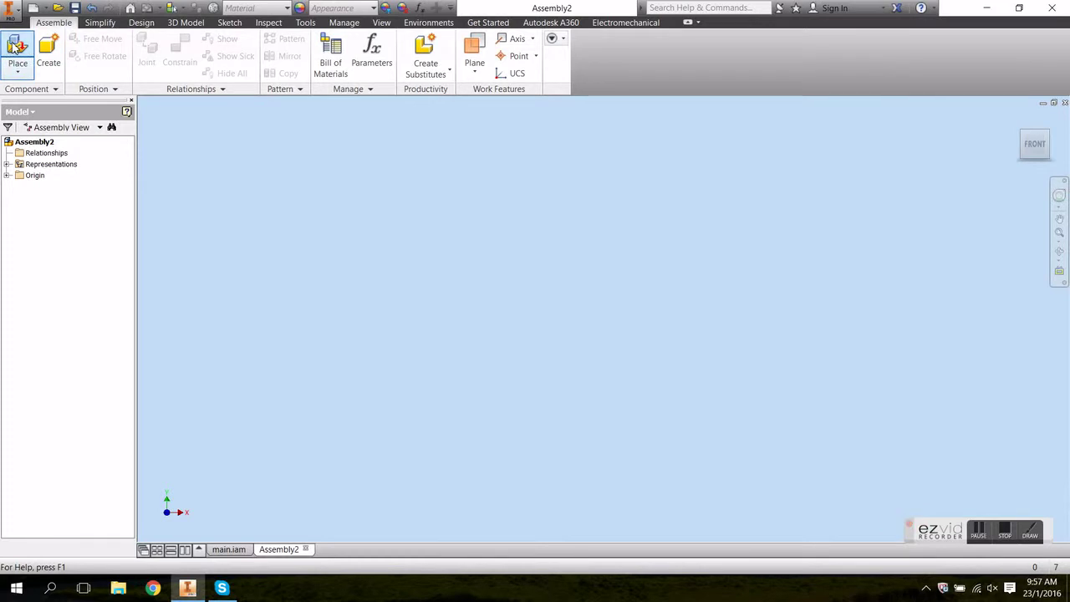
pyautogui.click(17, 46)
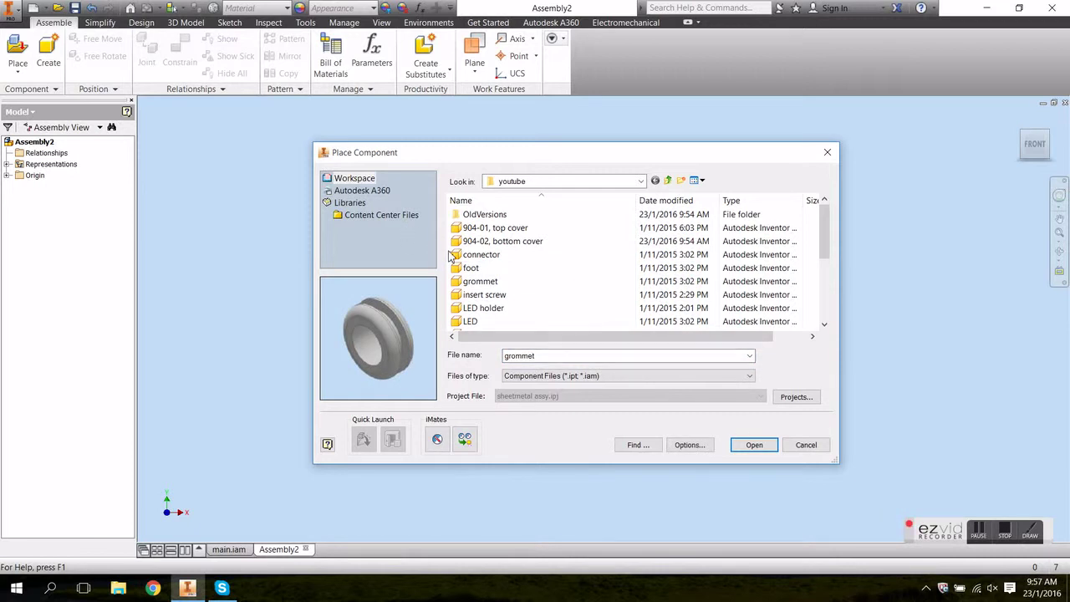
pyautogui.click(481, 273)
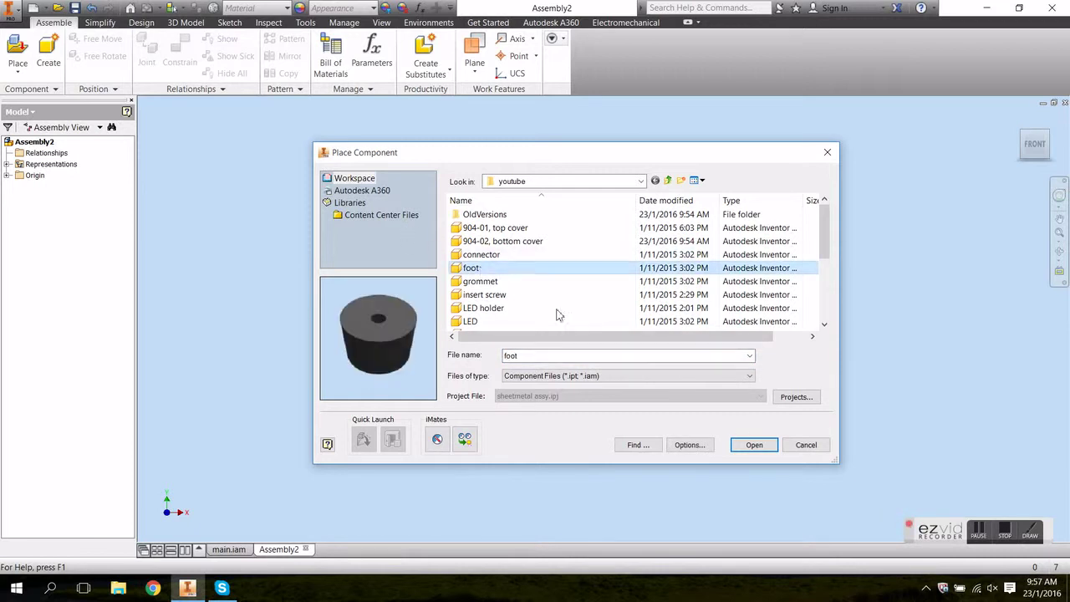
pyautogui.click(771, 448)
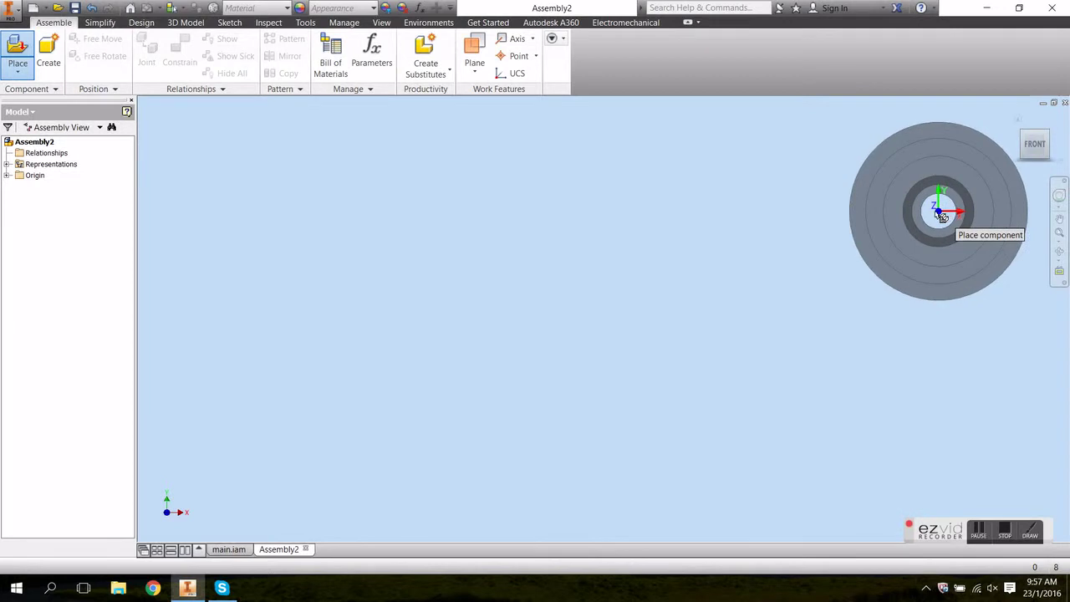
pyautogui.click(1018, 120)
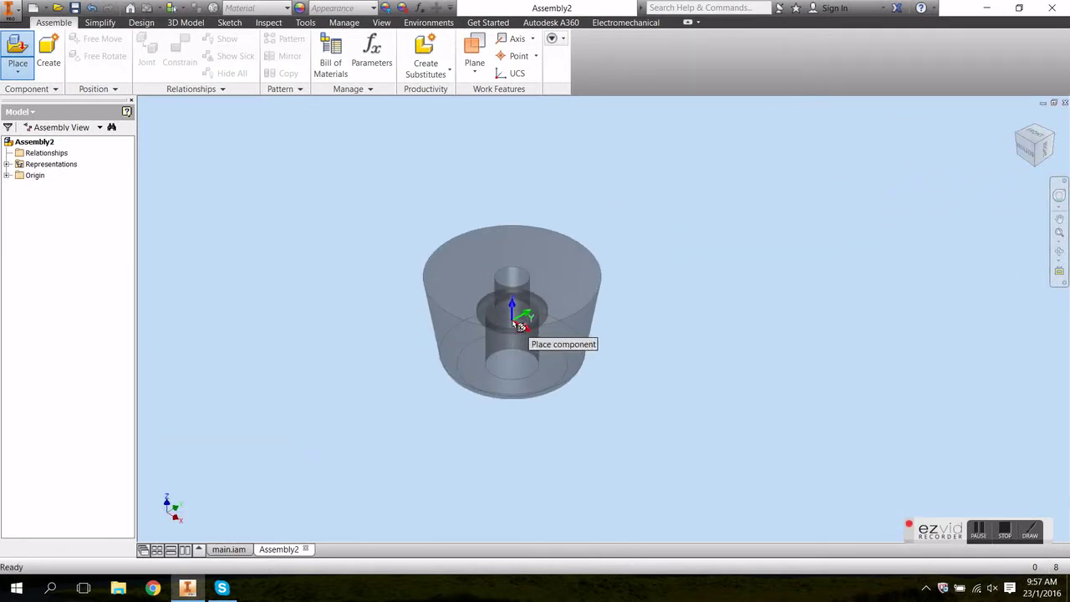
pyautogui.rightClick(517, 323)
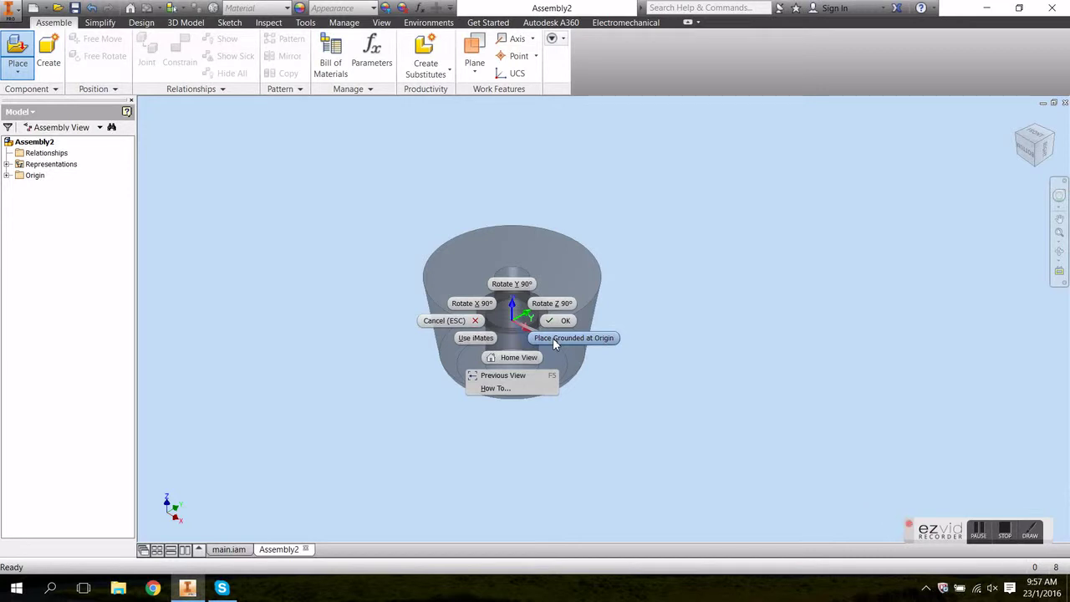
pyautogui.click(556, 341)
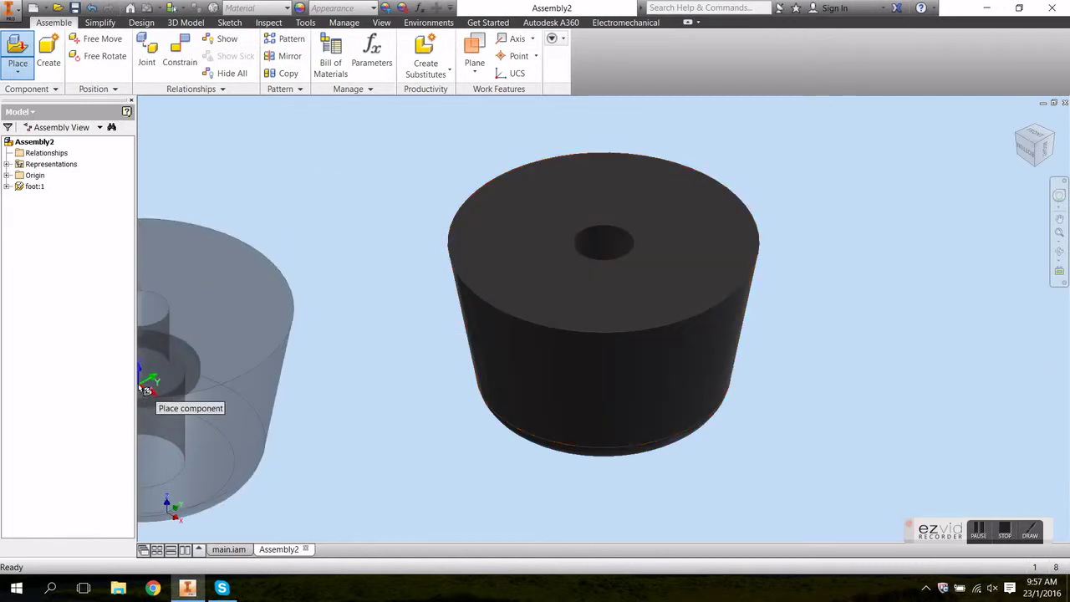
pyautogui.press('Escape')
pyautogui.scroll(3, 655, 301)
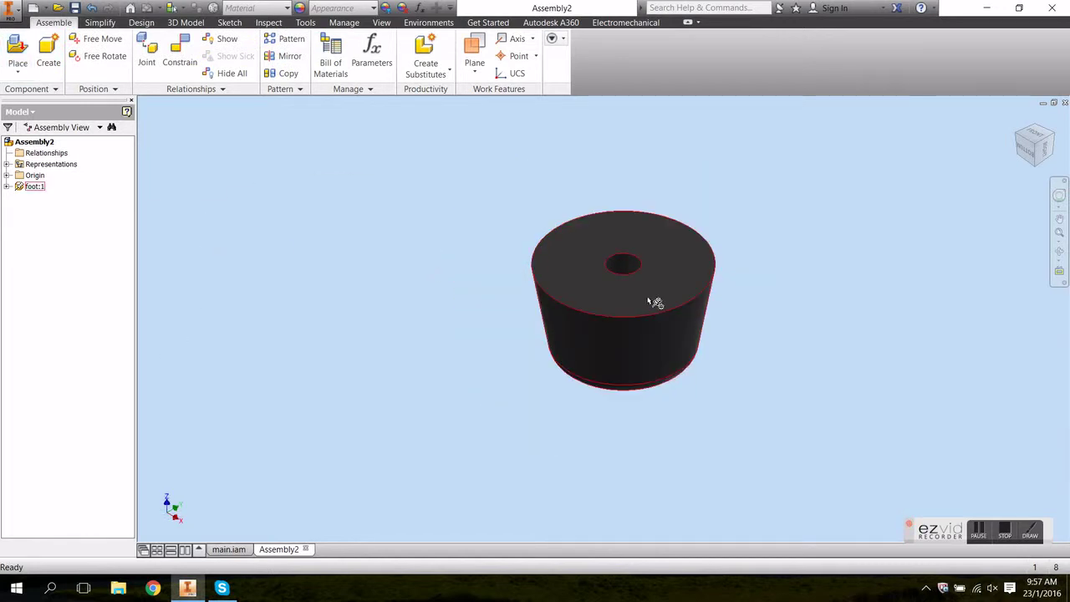
# Step: Place one M3x16 screw component in free space in front of the foot
pyautogui.click(17, 50)
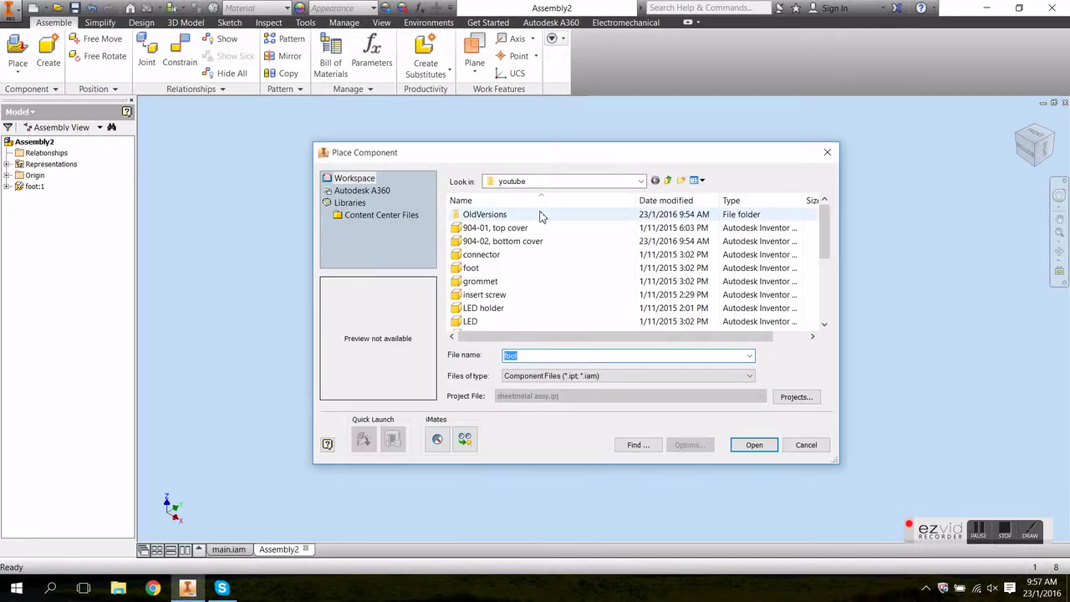
pyautogui.click(825, 320)
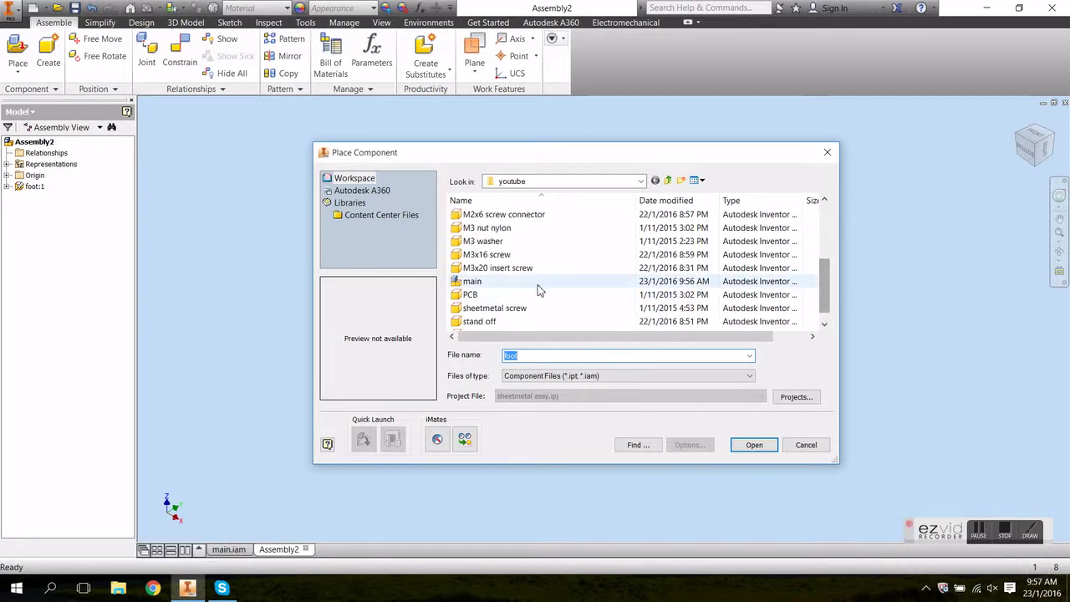
pyautogui.click(492, 255)
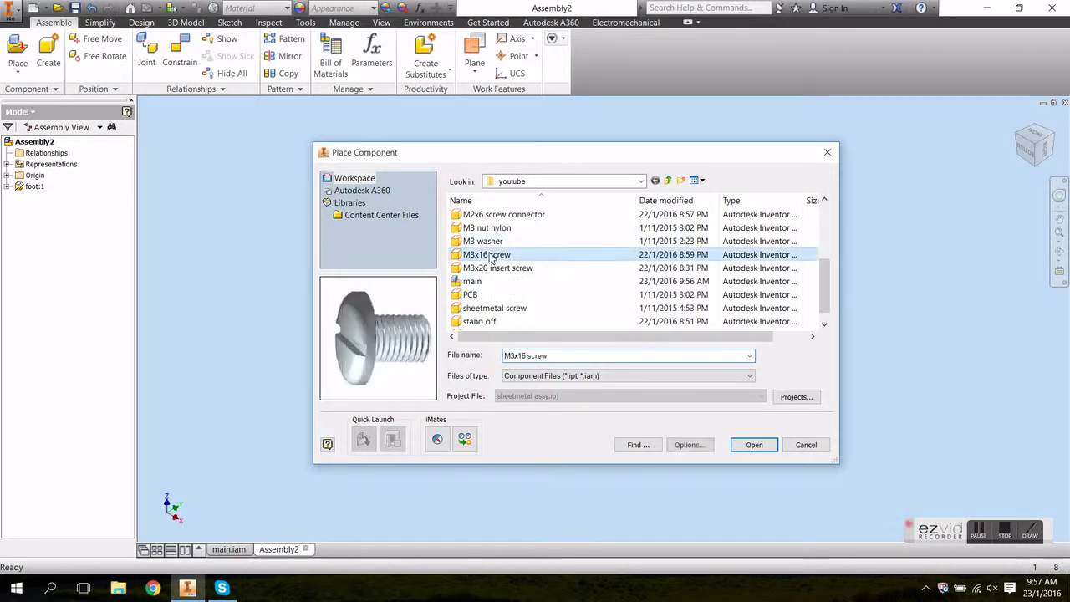
pyautogui.click(753, 446)
pyautogui.click(552, 423)
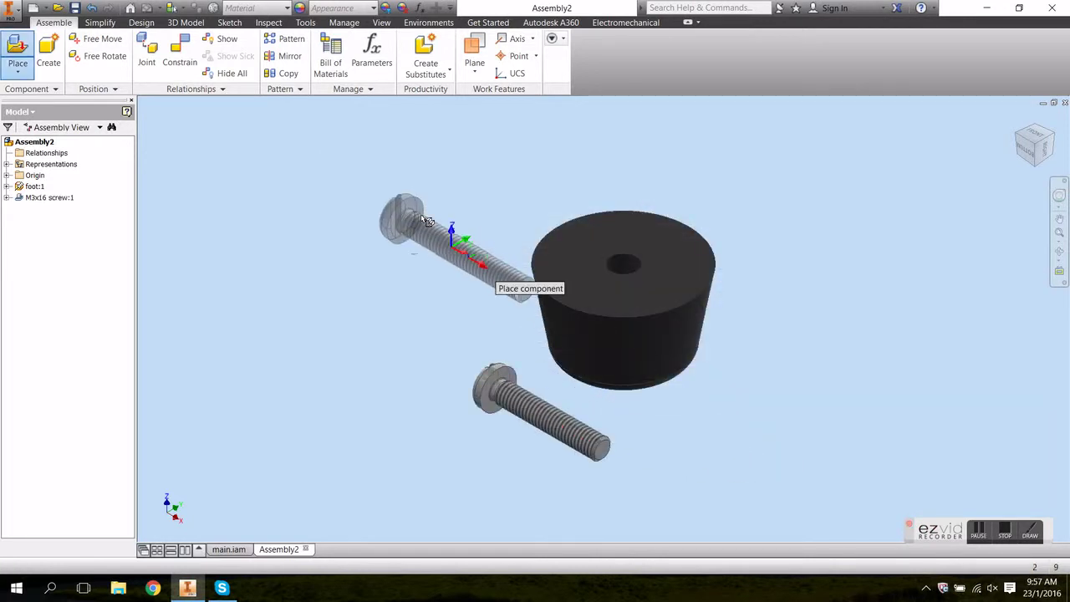
# Step: Place one M3 washer component in free space beside the foot, above the screw
pyautogui.click(18, 46)
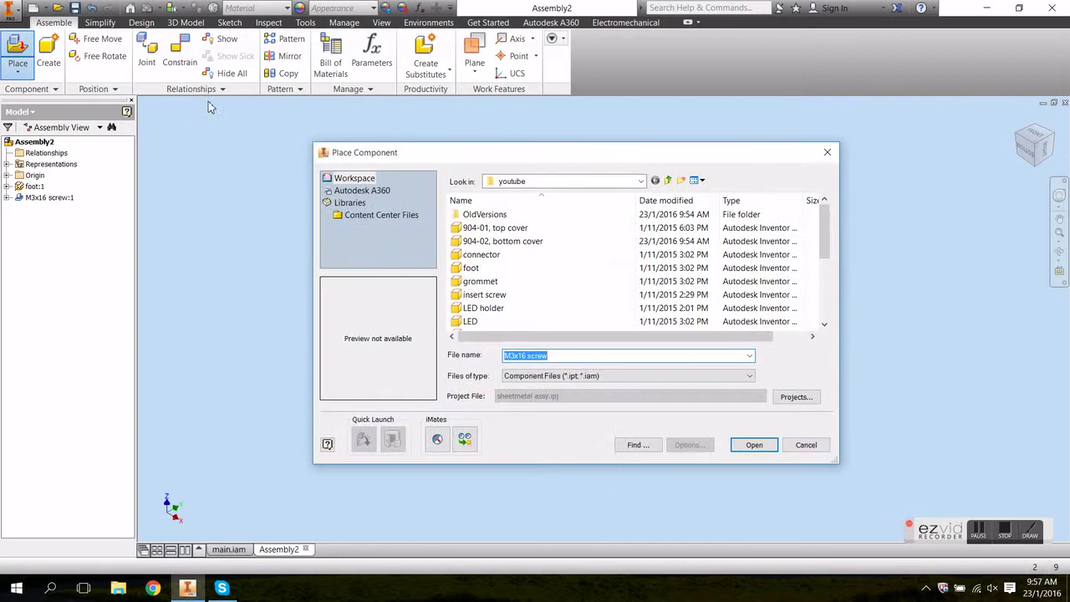
pyautogui.click(824, 306)
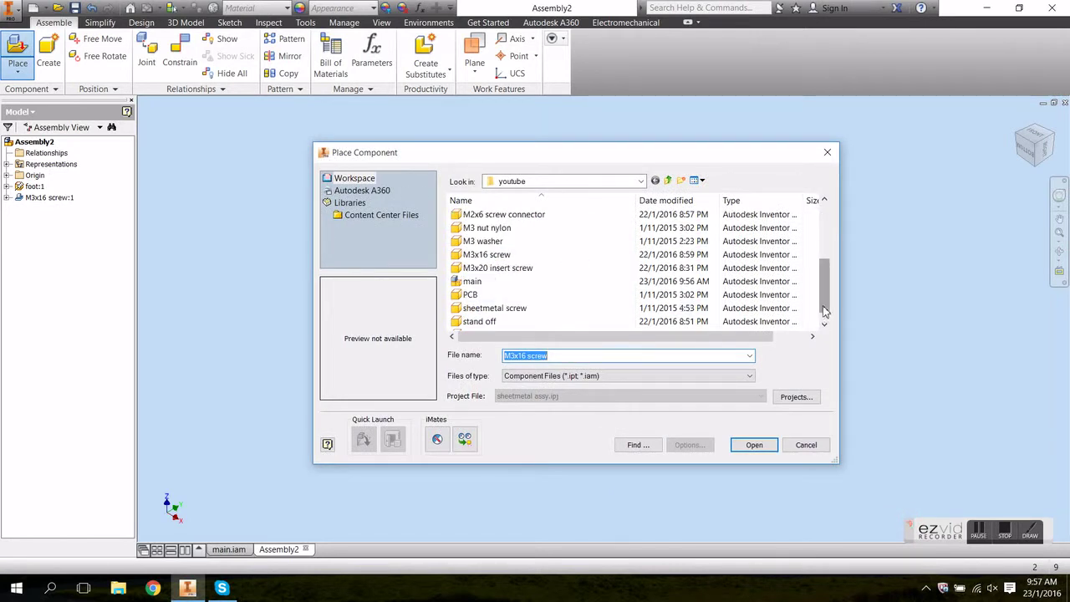
pyautogui.click(485, 243)
pyautogui.click(754, 445)
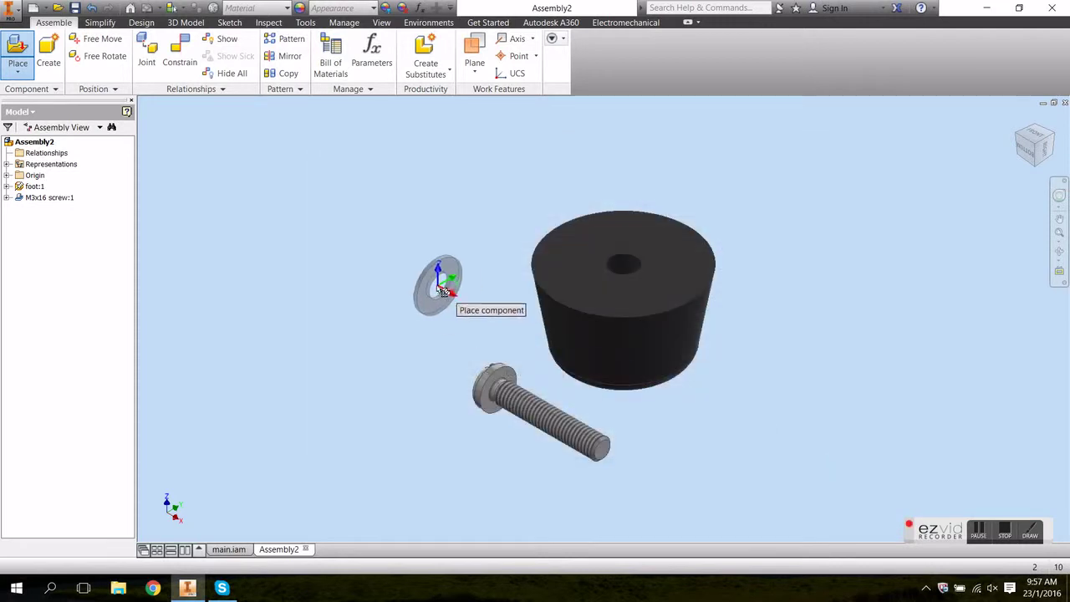
pyautogui.click(437, 286)
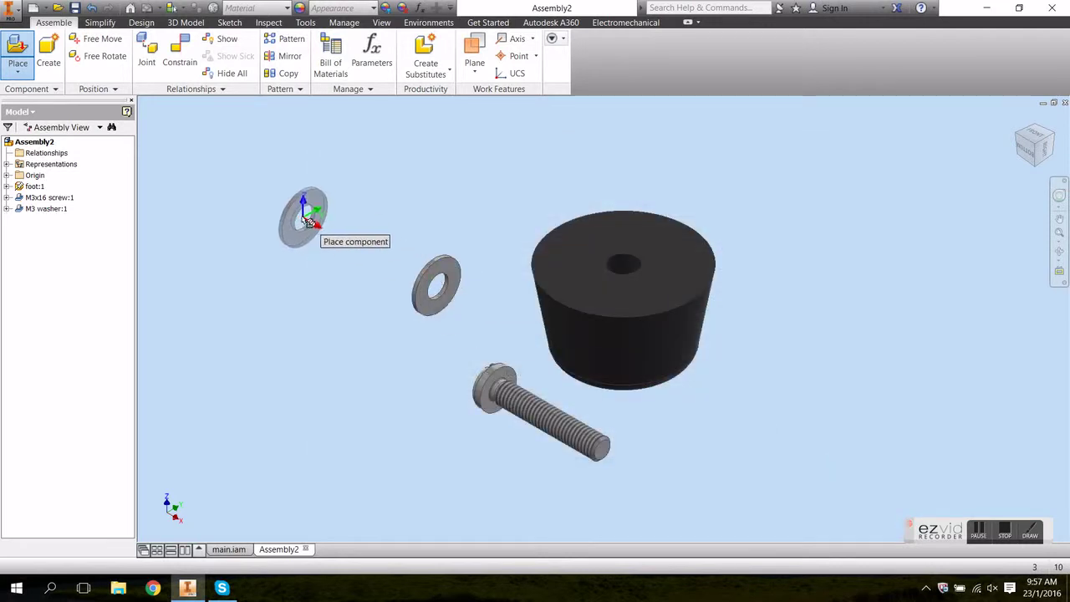
# Step: Place one M3 nut nylon component in free space above the washer and end the placement
pyautogui.click(17, 49)
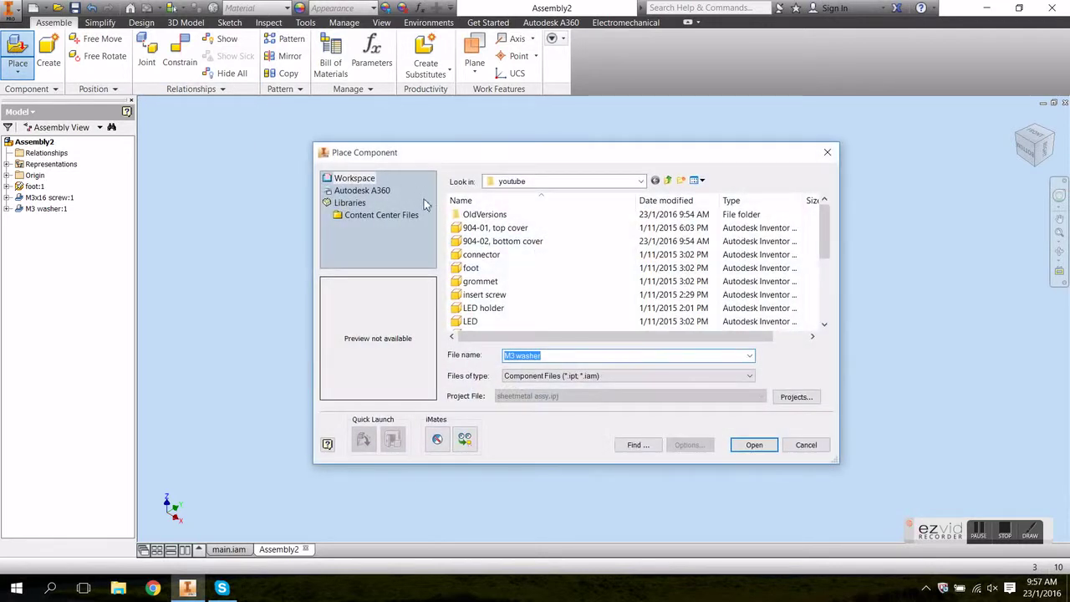
pyautogui.click(824, 319)
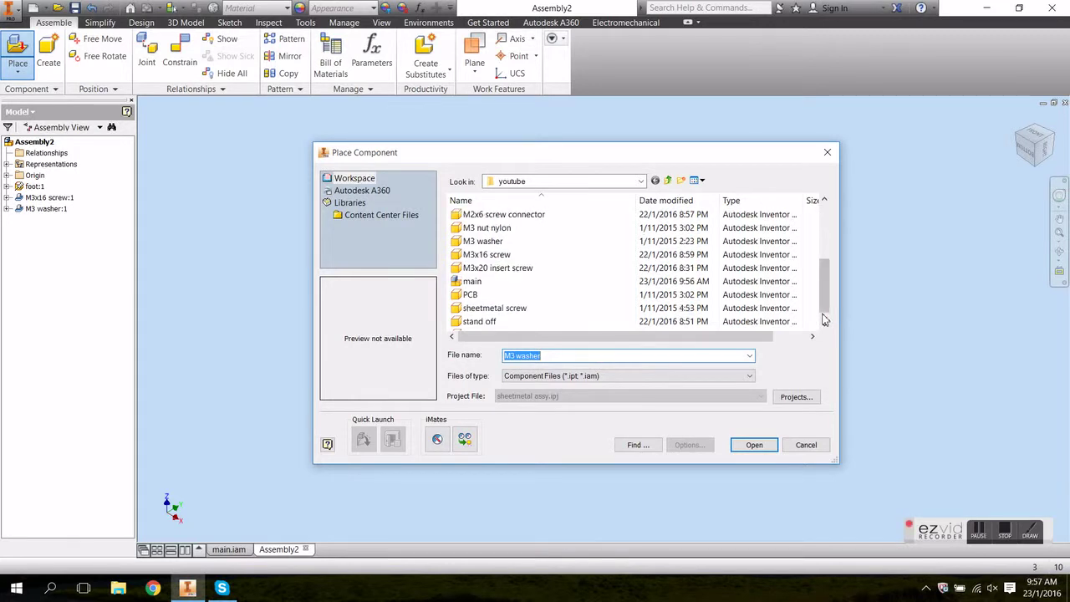
pyautogui.click(528, 230)
pyautogui.click(754, 445)
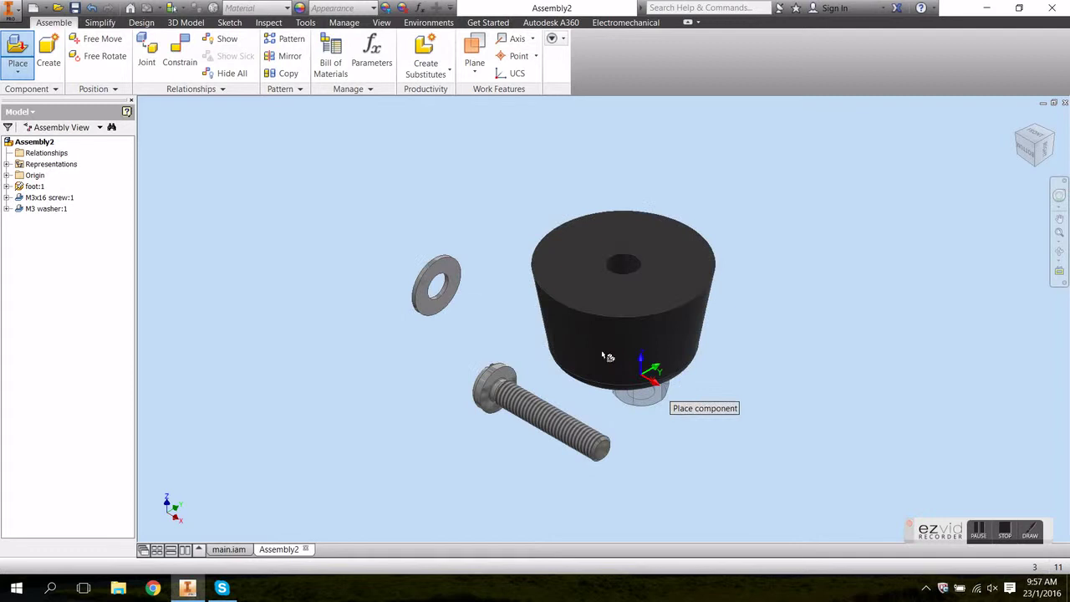
pyautogui.click(468, 211)
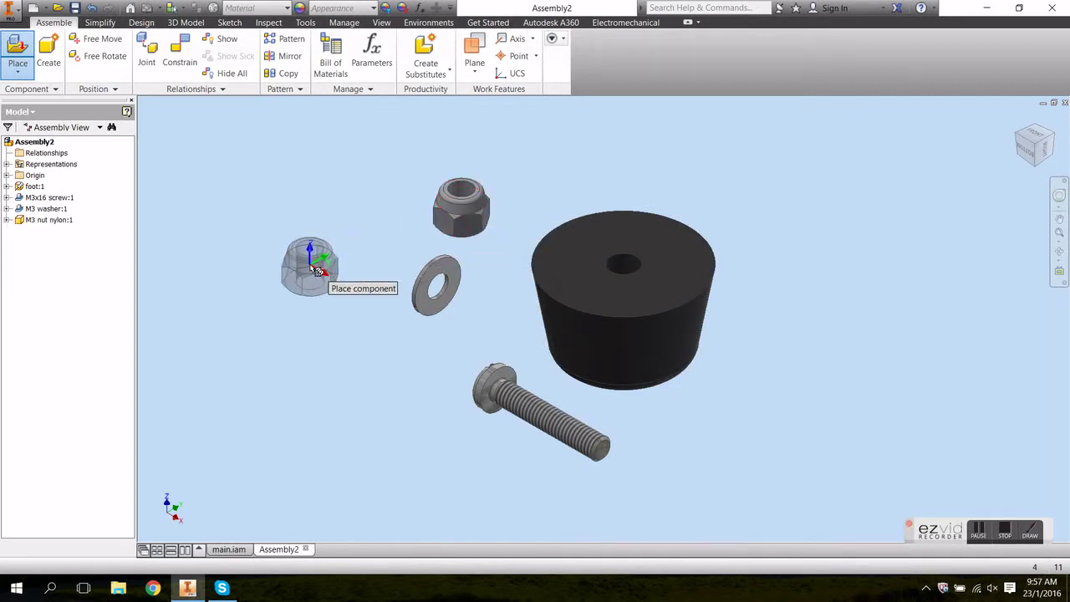
pyautogui.press('Escape')
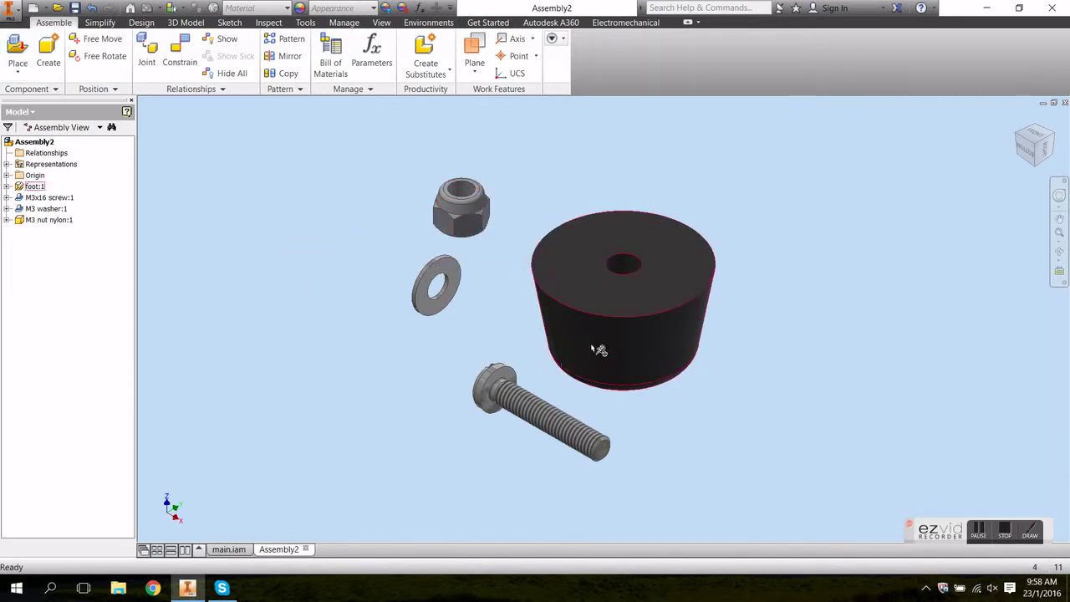
# Step: Move the M3x16 screw clear of the foot and free-rotate it so the underside of its head faces the view
pyautogui.scroll(-10, 623, 360)
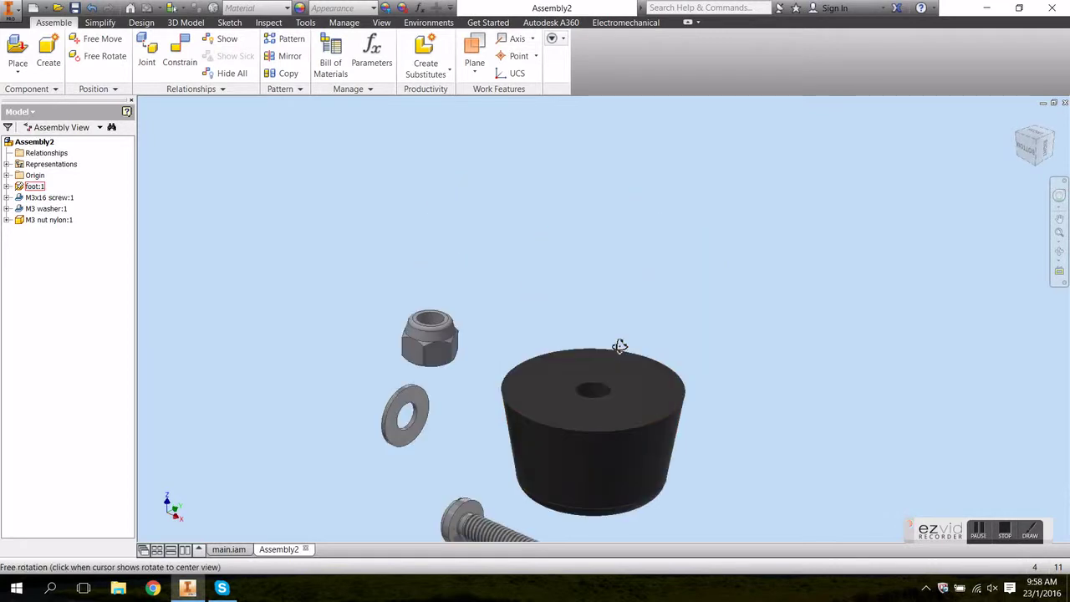
pyautogui.scroll(4, 636, 375)
pyautogui.scroll(2, 738, 377)
pyautogui.moveTo(739, 376); pyautogui.dragTo(697, 315, button='middle')
pyautogui.scroll(-3, 641, 474)
pyautogui.scroll(5, 650, 354)
pyautogui.keyDown('shift'); pyautogui.moveTo(741, 387); pyautogui.dragTo(650, 345, button='middle'); pyautogui.keyUp('shift')
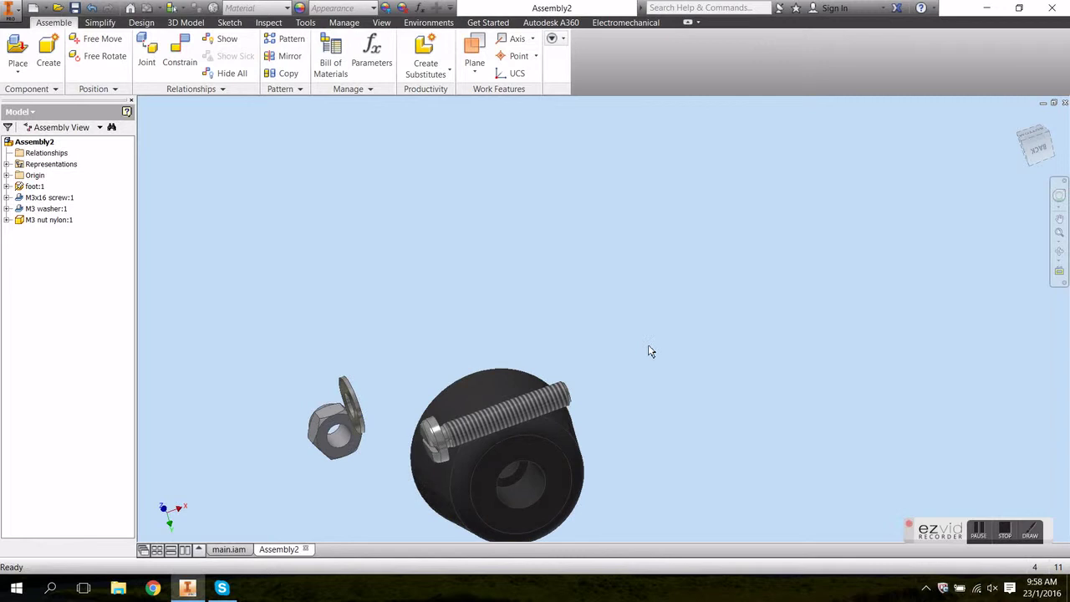
pyautogui.moveTo(473, 441); pyautogui.dragTo(704, 413)
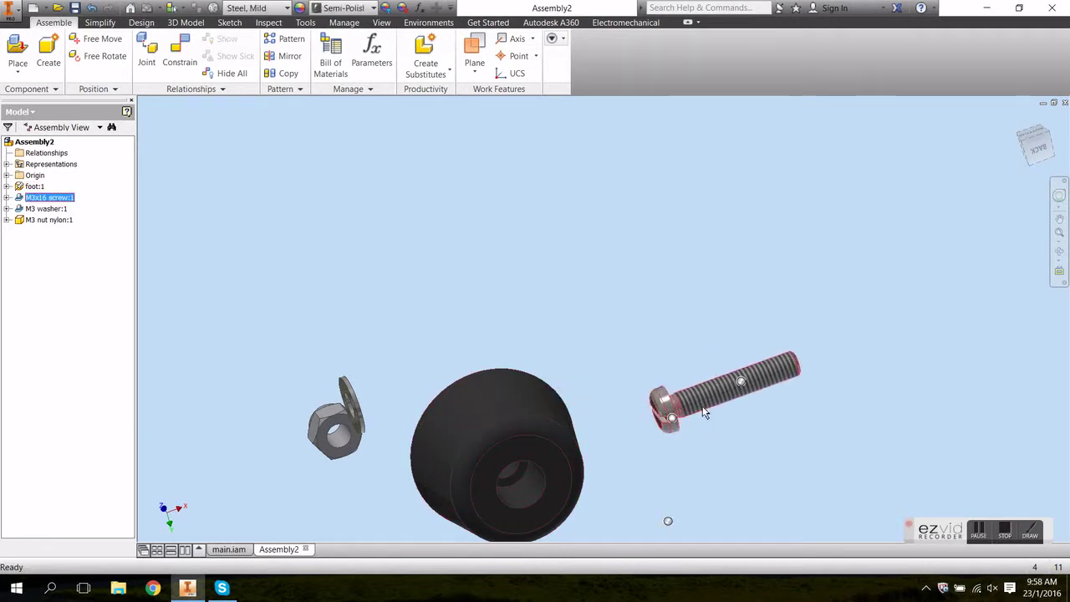
pyautogui.press('g')
pyautogui.moveTo(772, 394)
pyautogui.mouseDown()
pyautogui.moveTo(745, 401)
pyautogui.moveTo(755, 399)
pyautogui.mouseUp()
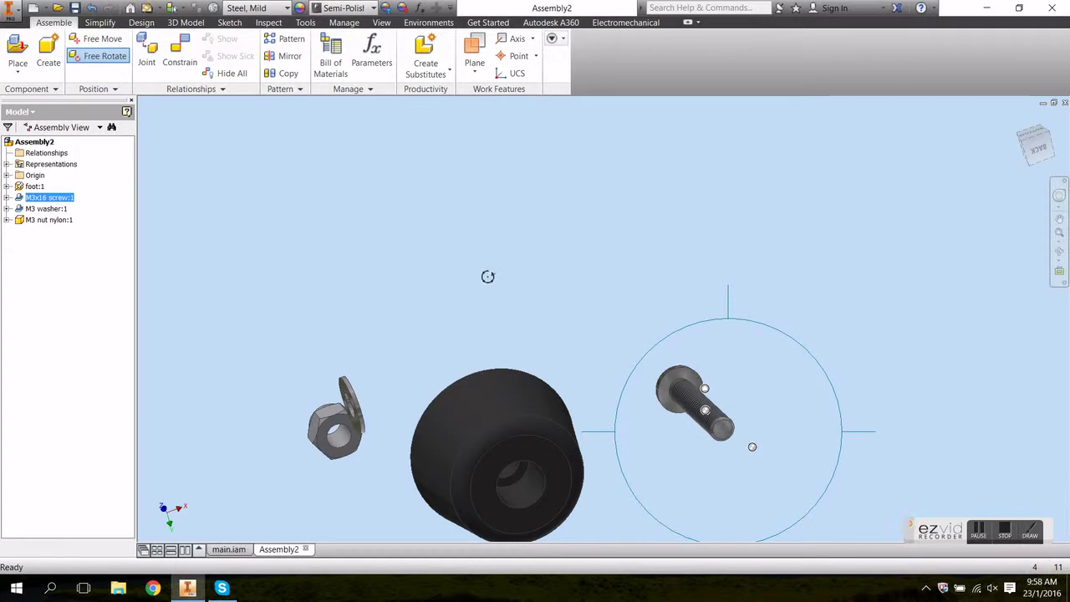
pyautogui.press('Escape')
# Step: Apply an opposed Insert constraint with 0 mm offset between the foot's inner counterbore edge and the circular edge under the screw head
pyautogui.click(182, 52)
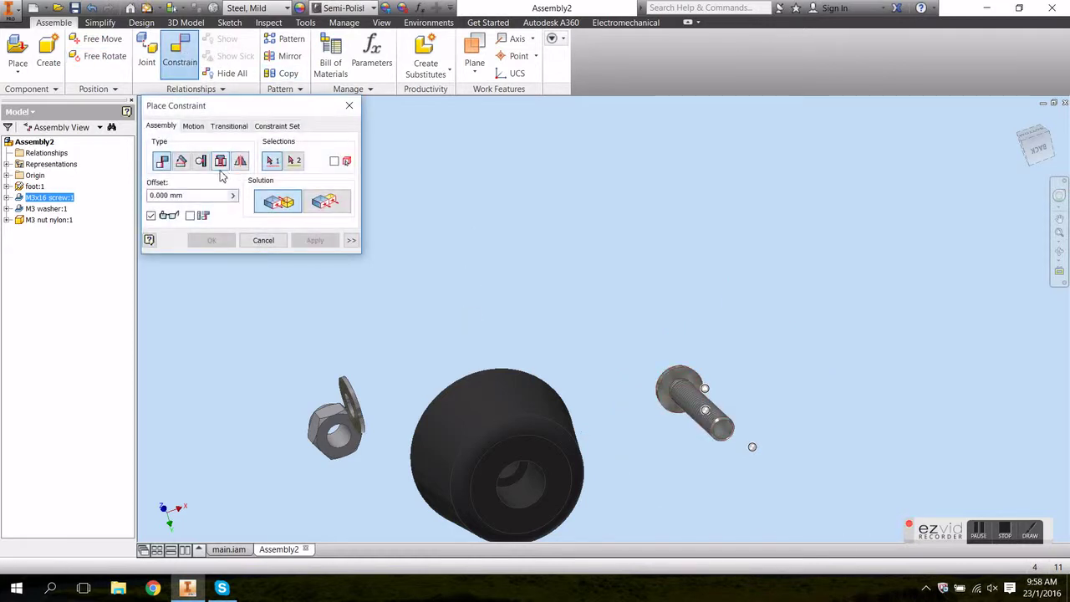
pyautogui.click(221, 162)
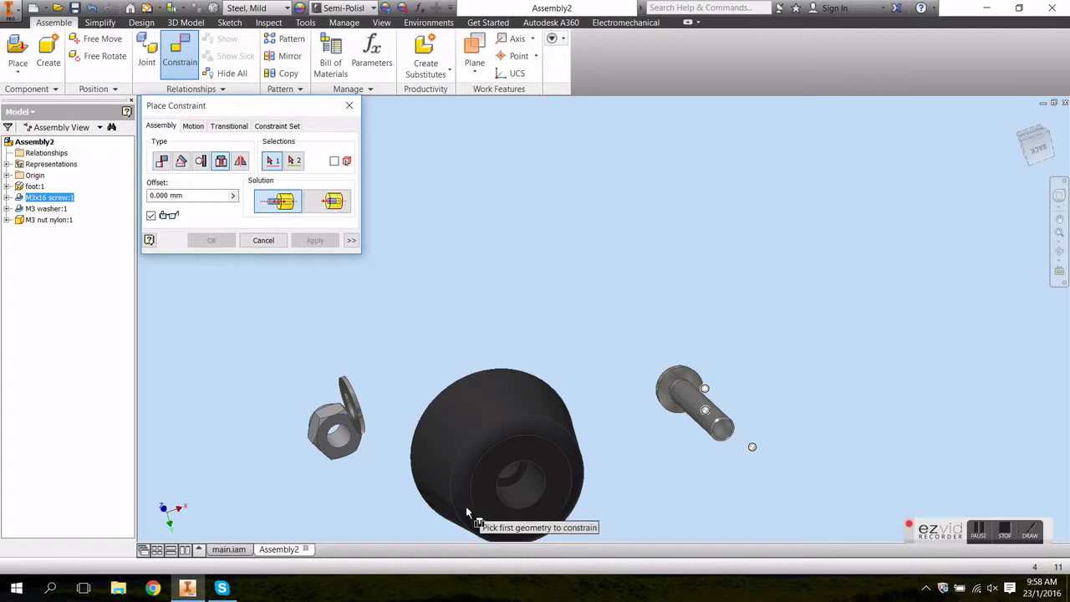
pyautogui.click(516, 475)
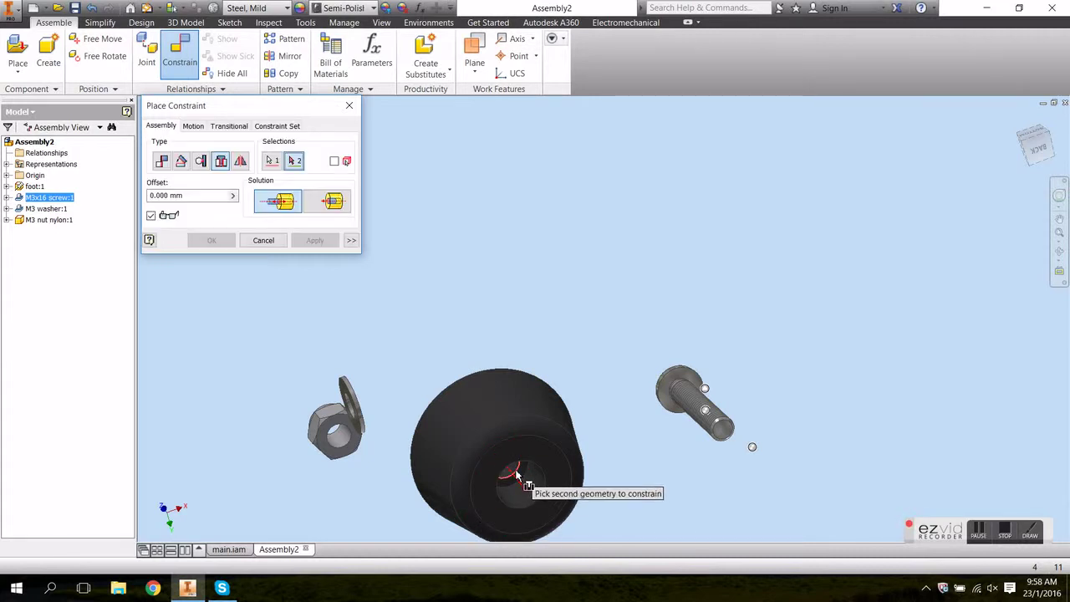
pyautogui.scroll(5, 703, 426)
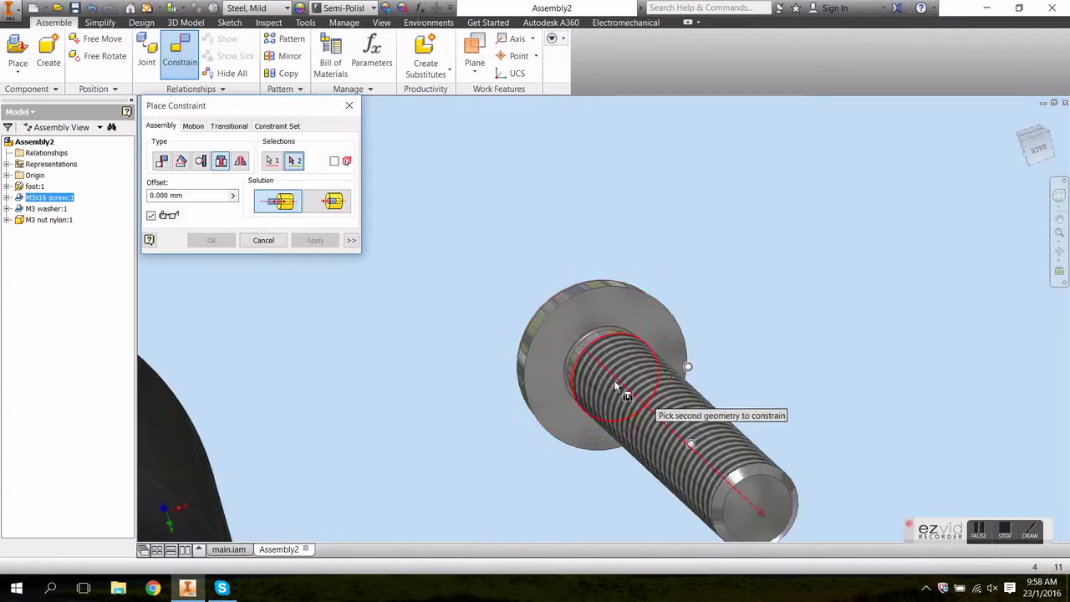
pyautogui.click(525, 398)
pyautogui.click(322, 243)
# Step: Apply an opposed Insert constraint with 1.2 mm offset between the washer's inner circular edge and the foot's top outer edge
pyautogui.scroll(-5, 415, 350)
pyautogui.moveTo(415, 350); pyautogui.dragTo(645, 366, button='middle')
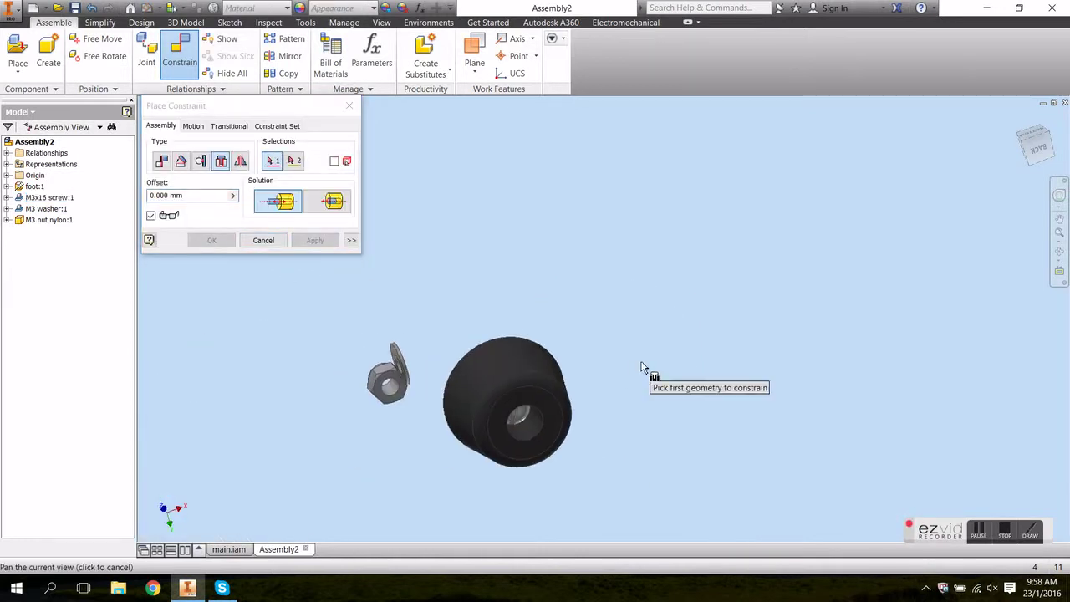
pyautogui.click(1021, 118)
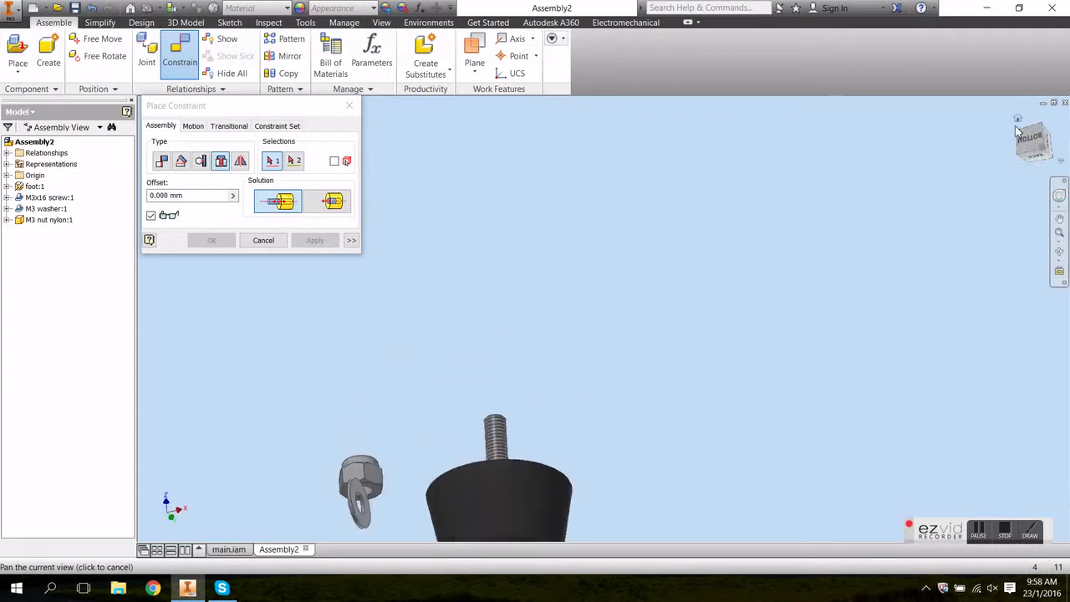
pyautogui.click(221, 164)
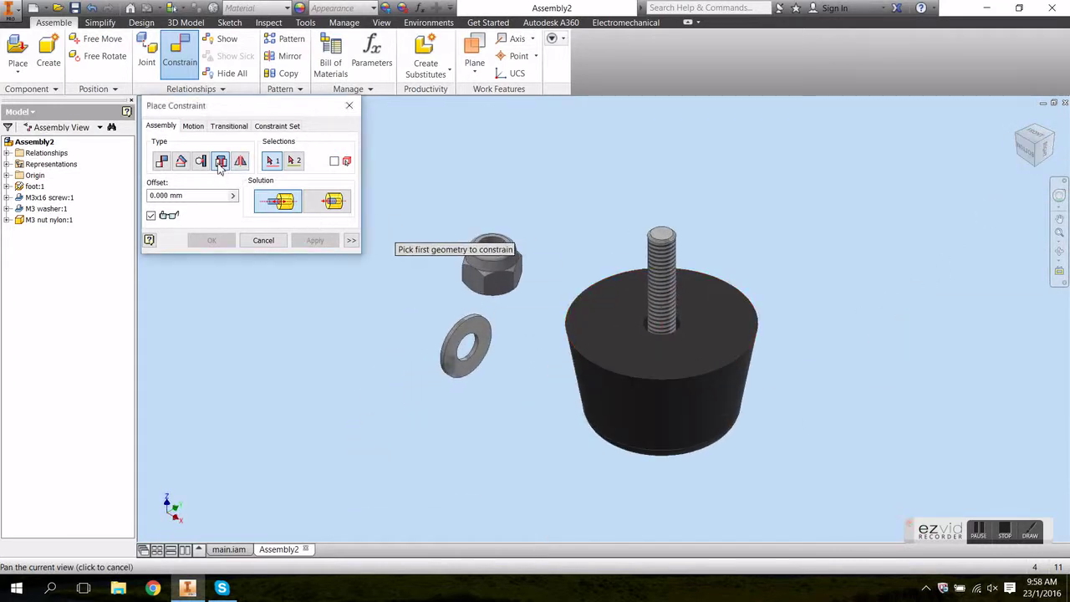
pyautogui.click(470, 361)
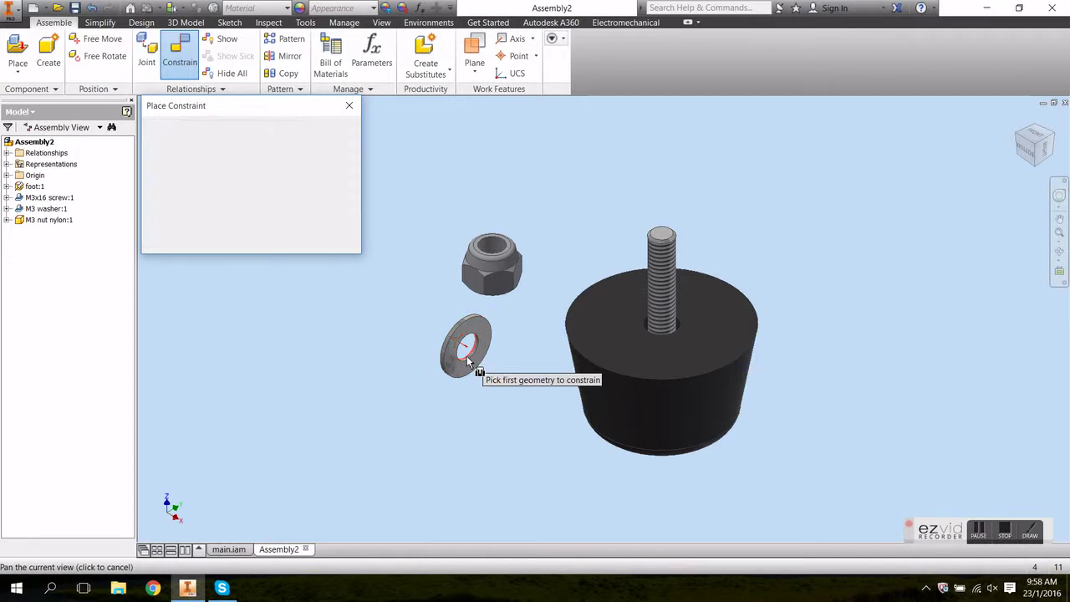
pyautogui.click(580, 362)
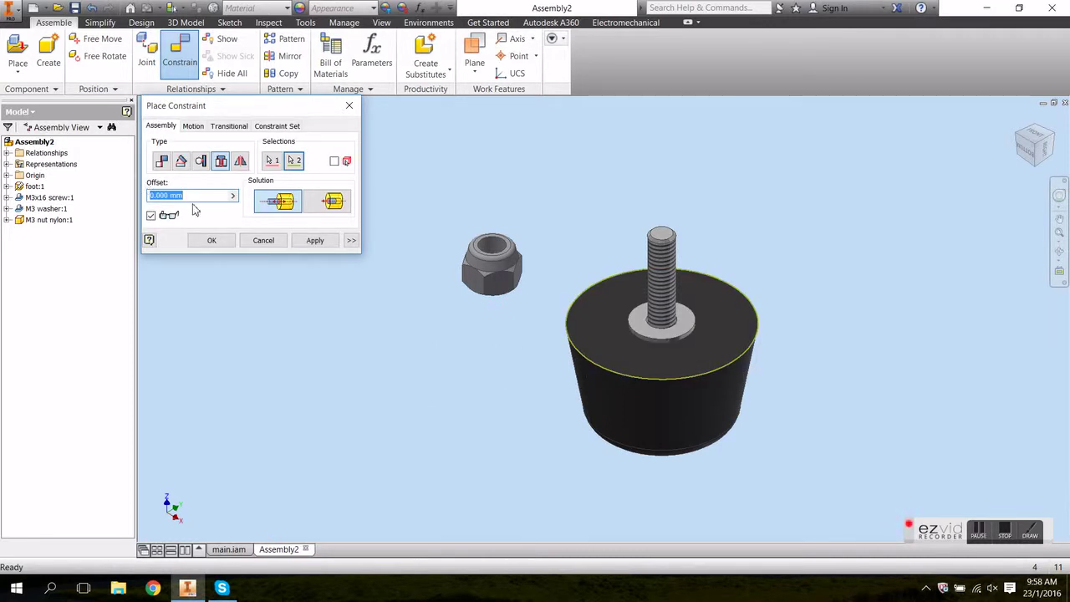
pyautogui.write('1.2')
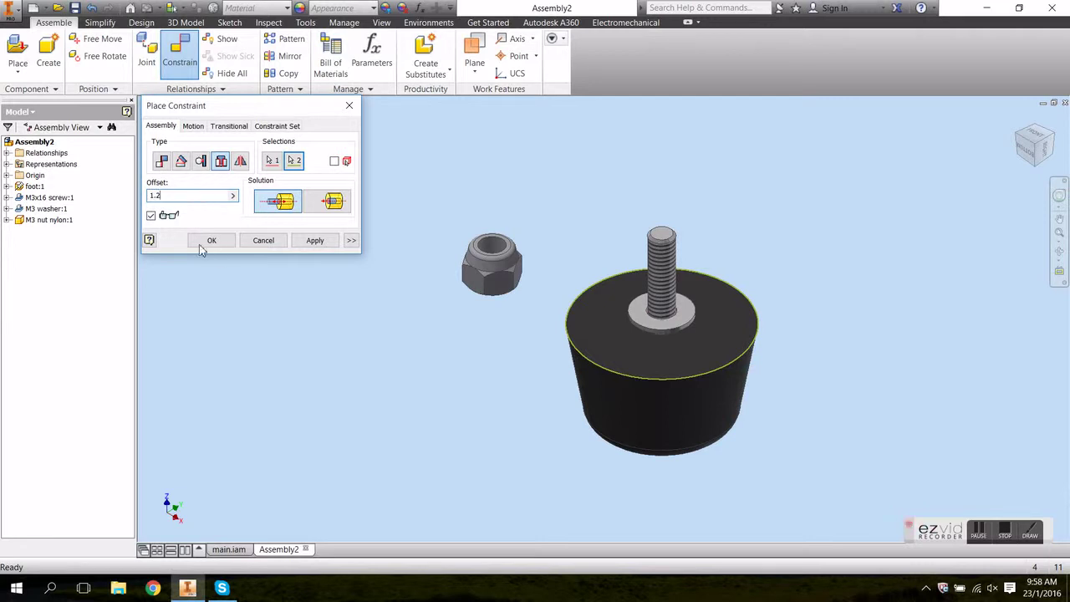
pyautogui.click(203, 242)
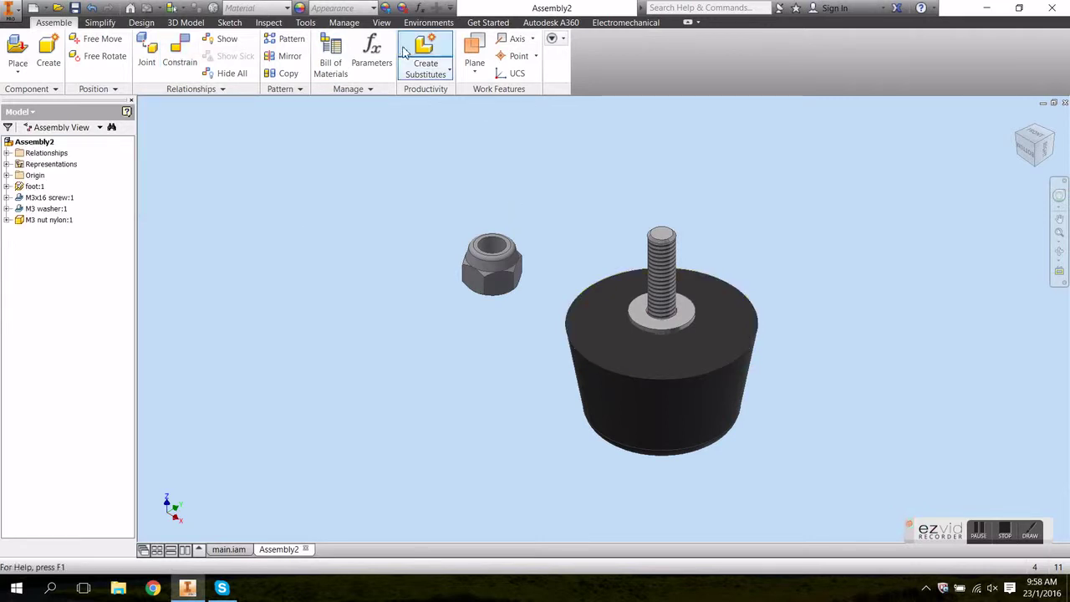
# Step: Free-rotate the M3 nylon nut so its flat underside with the threaded hole faces the view
pyautogui.click(505, 269)
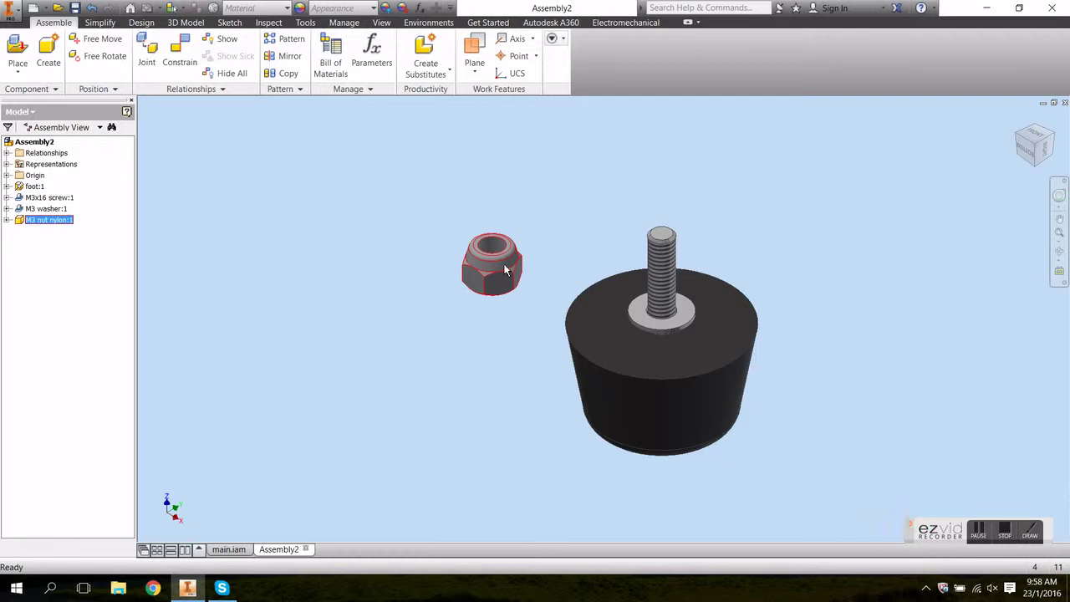
pyautogui.press('g')
pyautogui.moveTo(505, 270); pyautogui.dragTo(495, 289)
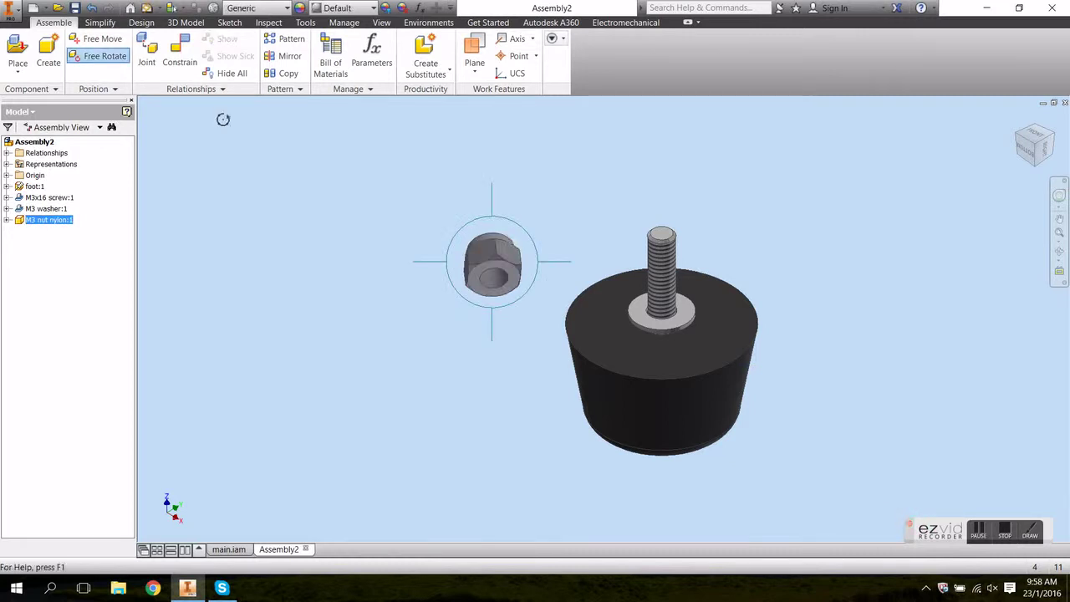
# Step: Apply an opposed Insert constraint with 0 mm offset between the circular hole edge under the nut and the washer's upper edge
pyautogui.click(179, 52)
pyautogui.click(223, 163)
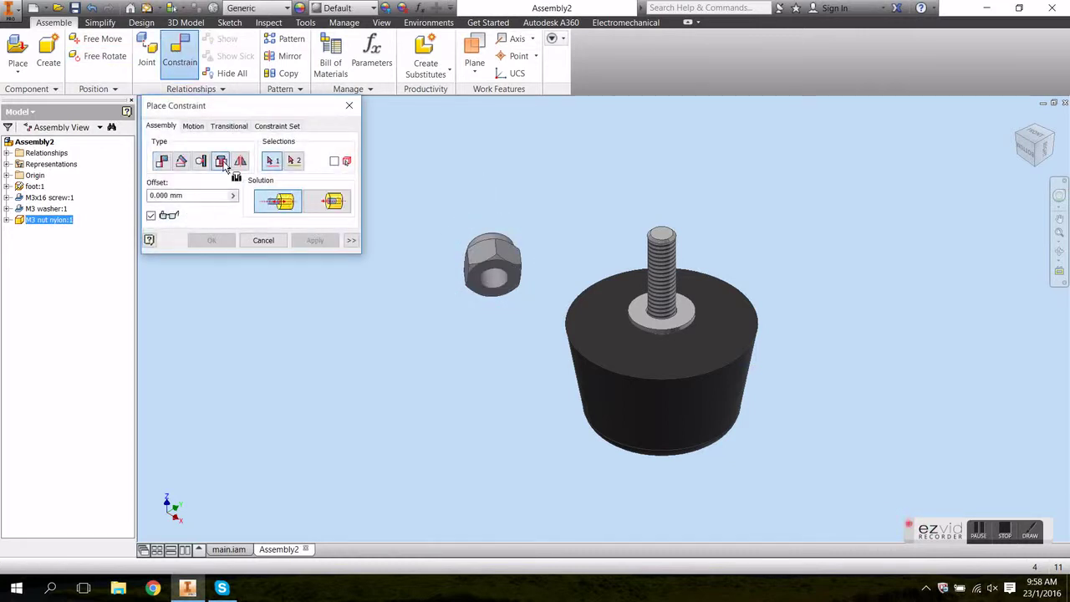
pyautogui.click(498, 292)
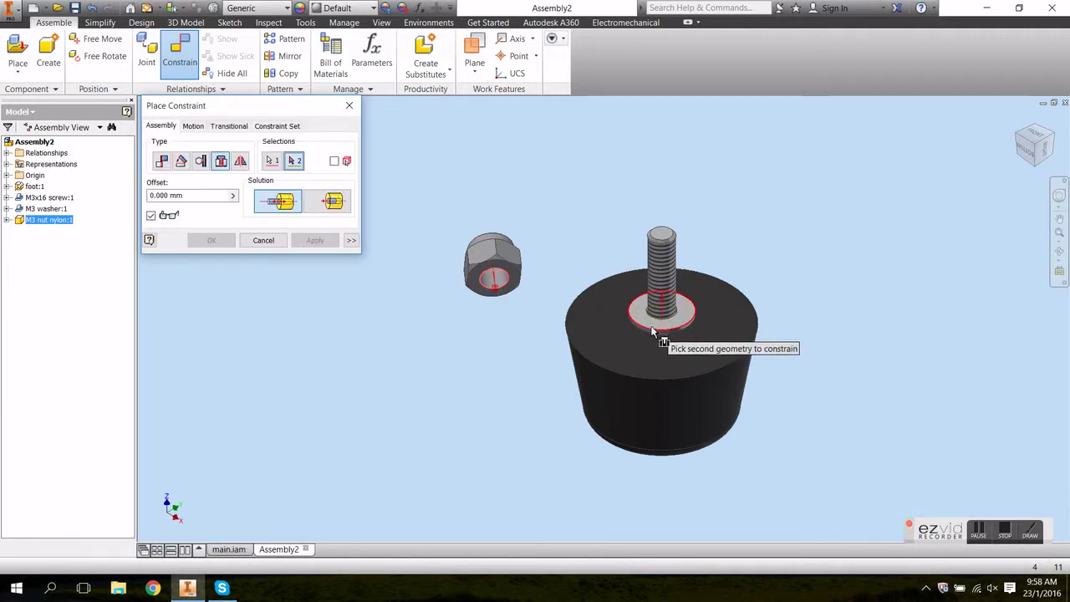
pyautogui.click(653, 332)
pyautogui.click(316, 241)
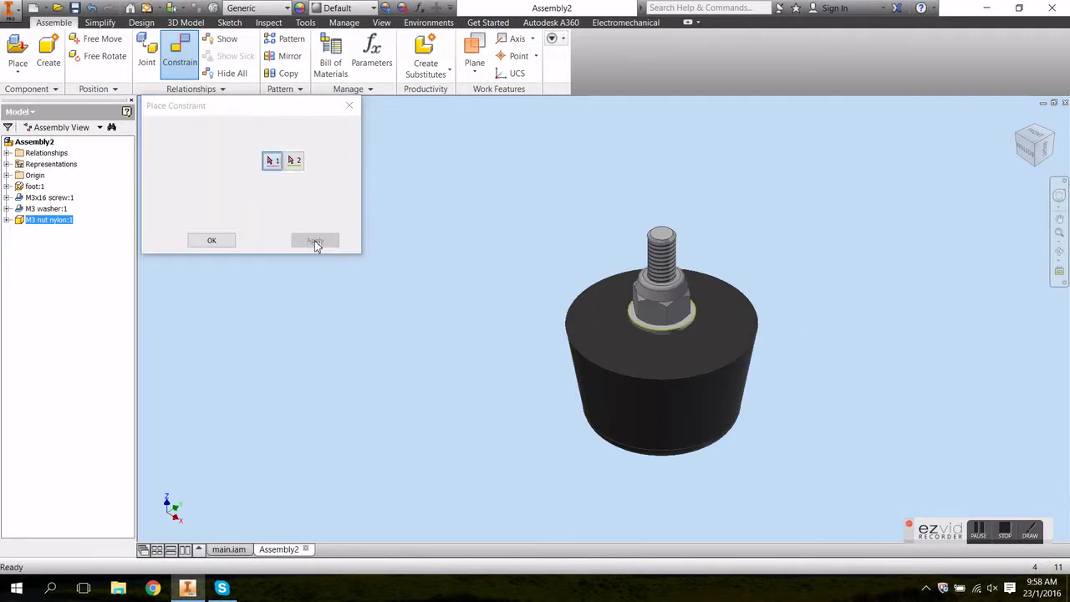
# Step: Examine the foot stack from the side in Wireframe style, including the screw head and nut, and return to Shaded with Edges
pyautogui.click(1051, 153)
pyautogui.scroll(2, 615, 315)
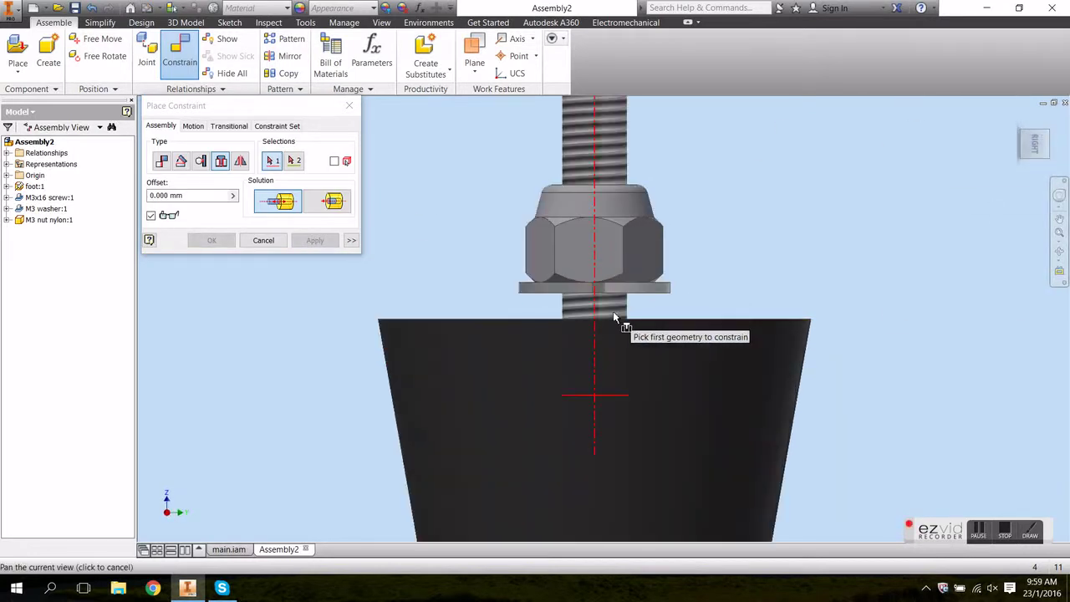
pyautogui.scroll(-3, 627, 234)
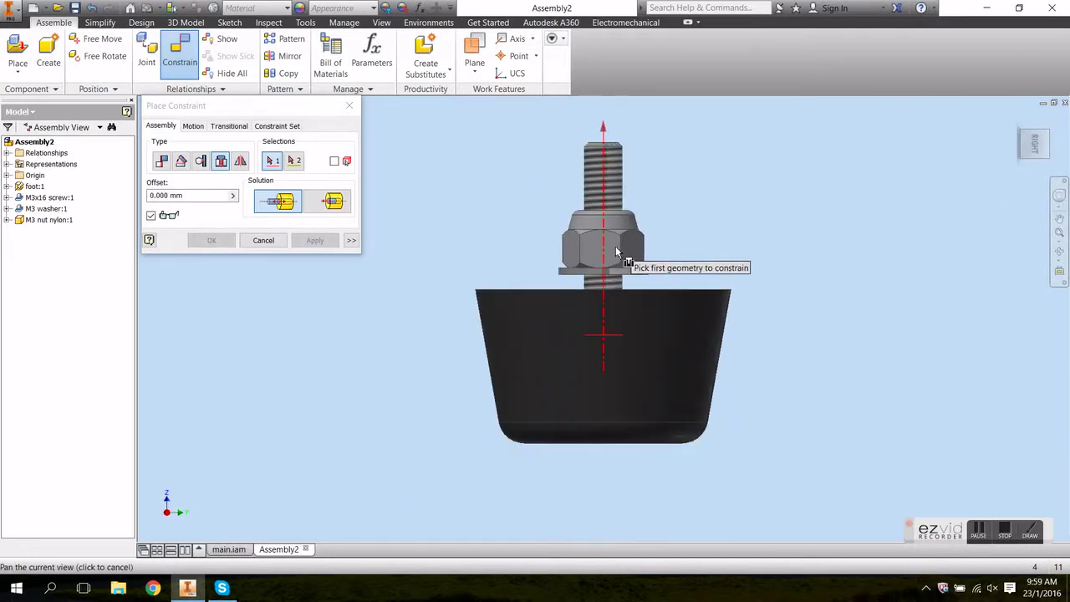
pyautogui.click(263, 240)
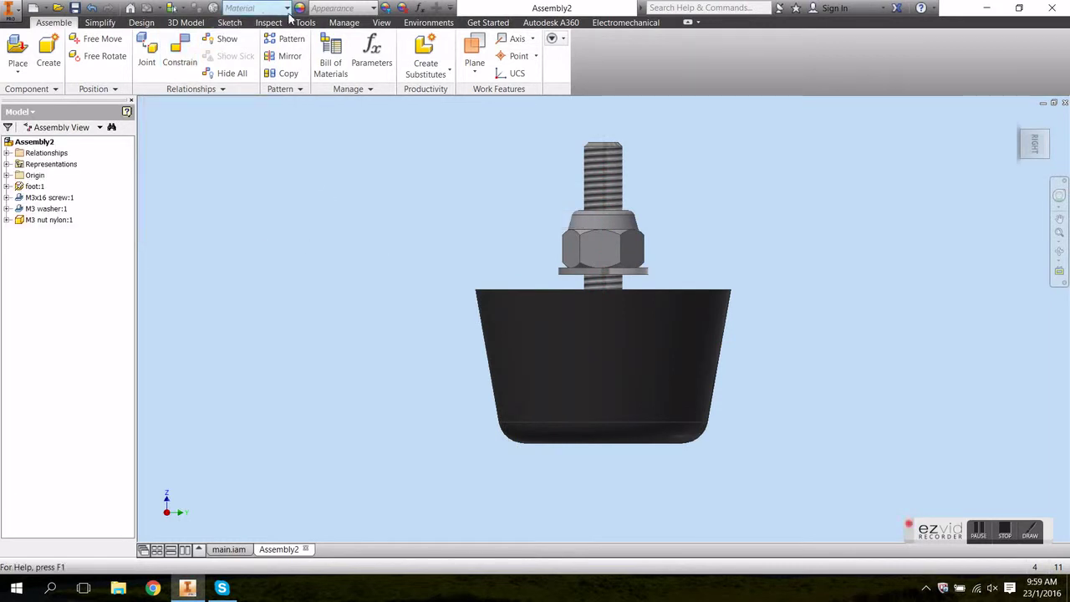
pyautogui.click(381, 23)
pyautogui.click(171, 59)
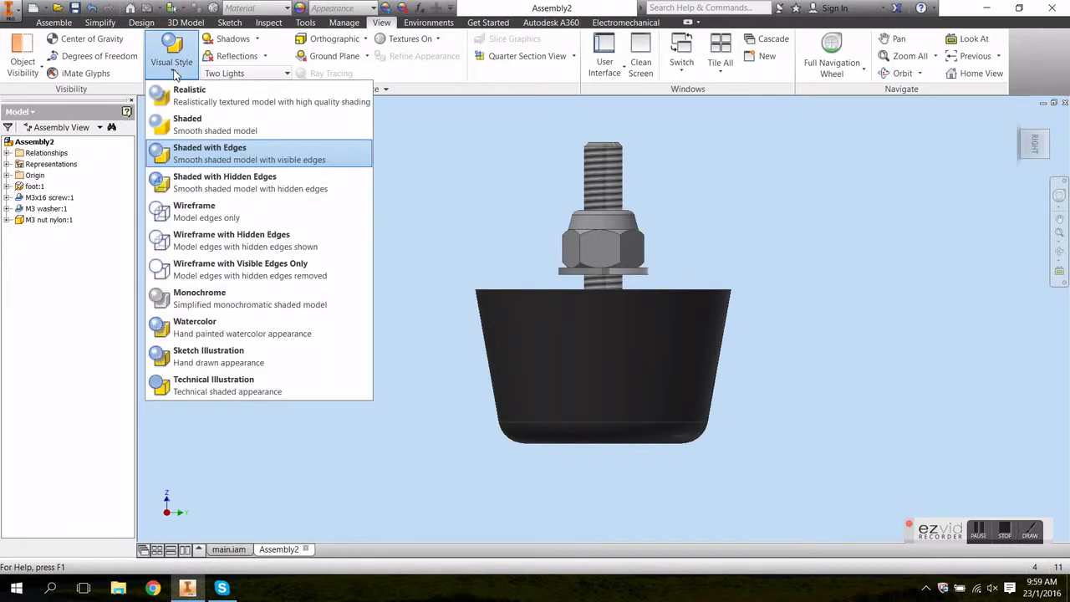
pyautogui.click(217, 215)
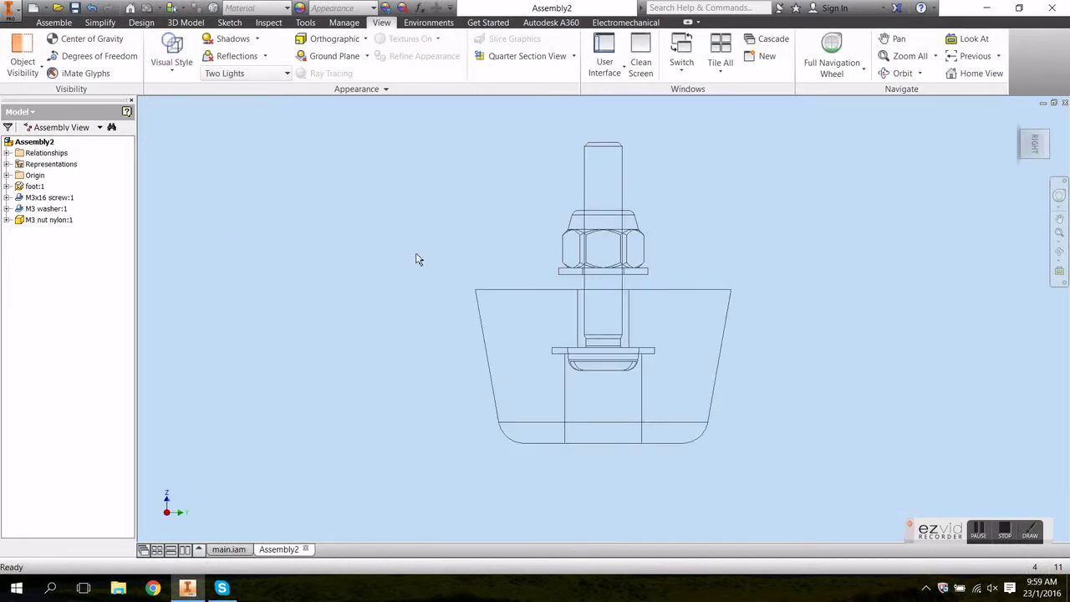
pyautogui.click(609, 368)
pyautogui.click(609, 235)
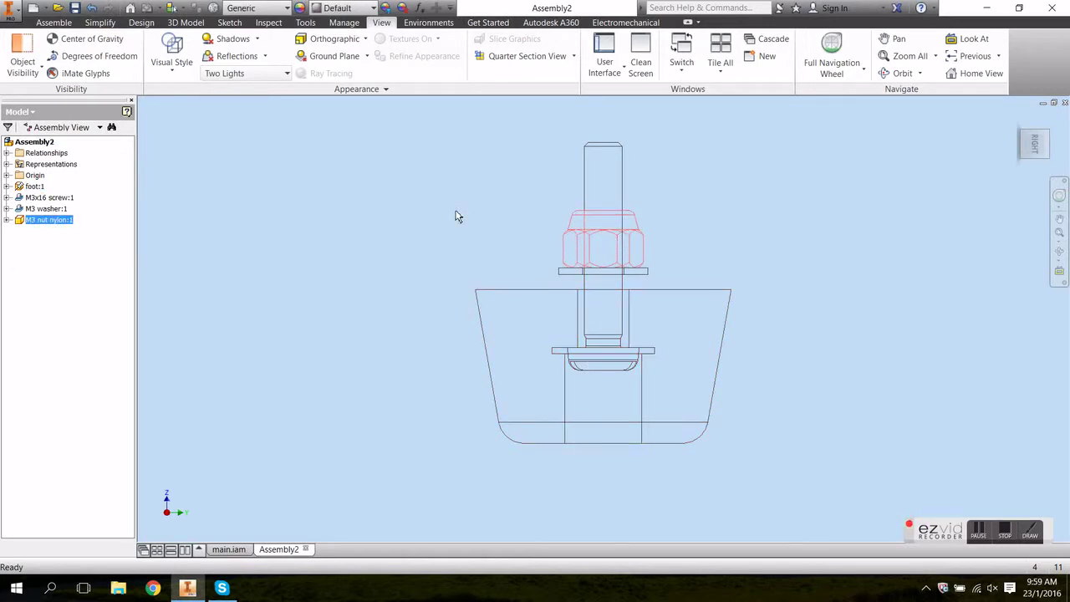
pyautogui.click(171, 58)
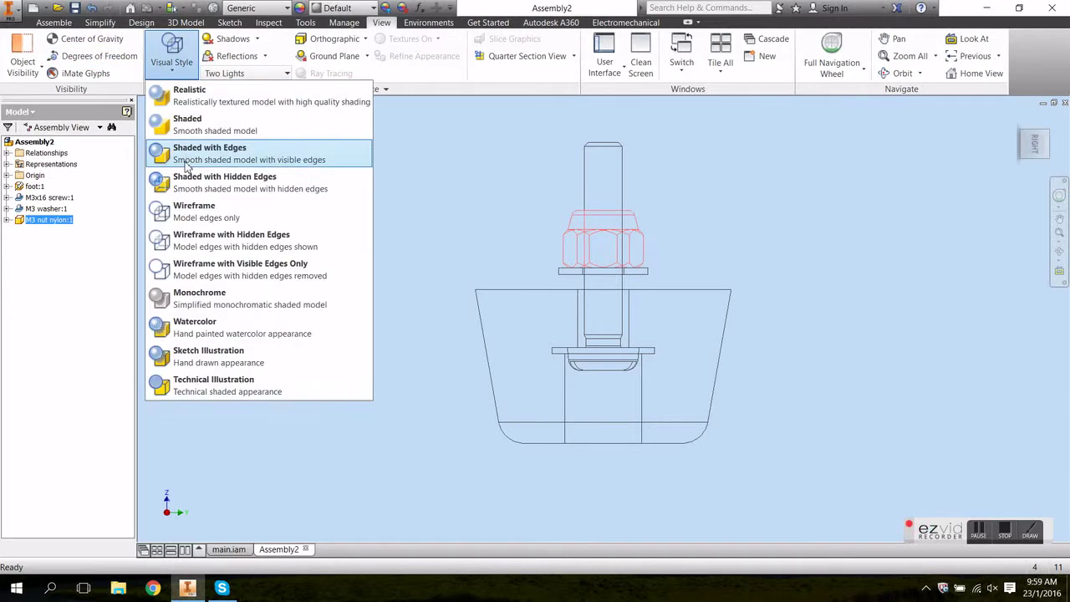
pyautogui.click(196, 149)
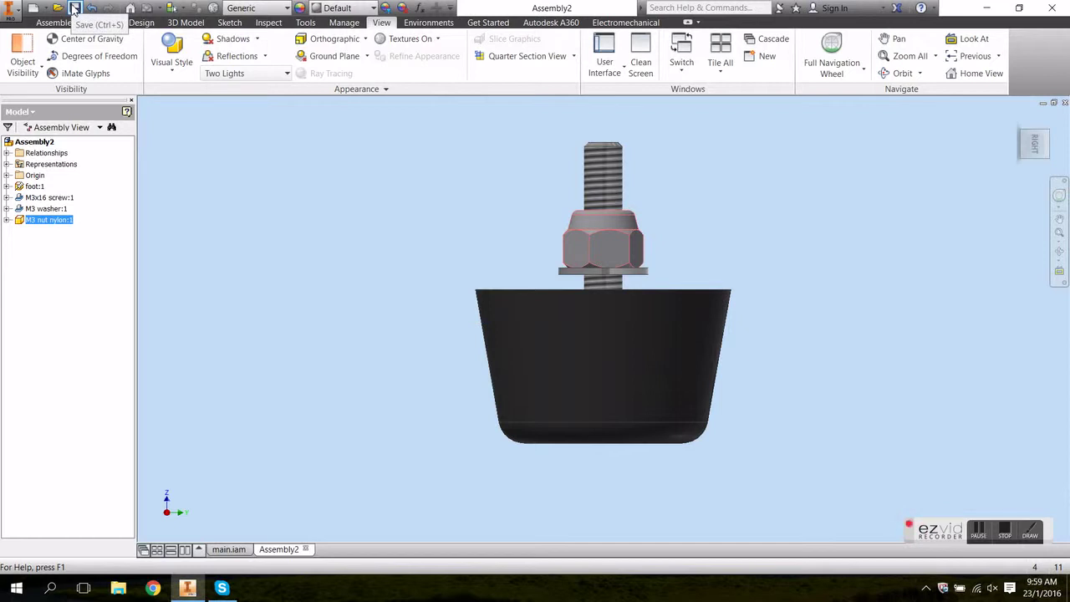
# Step: Save the subassembly as foot in the youtube folder and close it to return to the main assembly
pyautogui.click(74, 7)
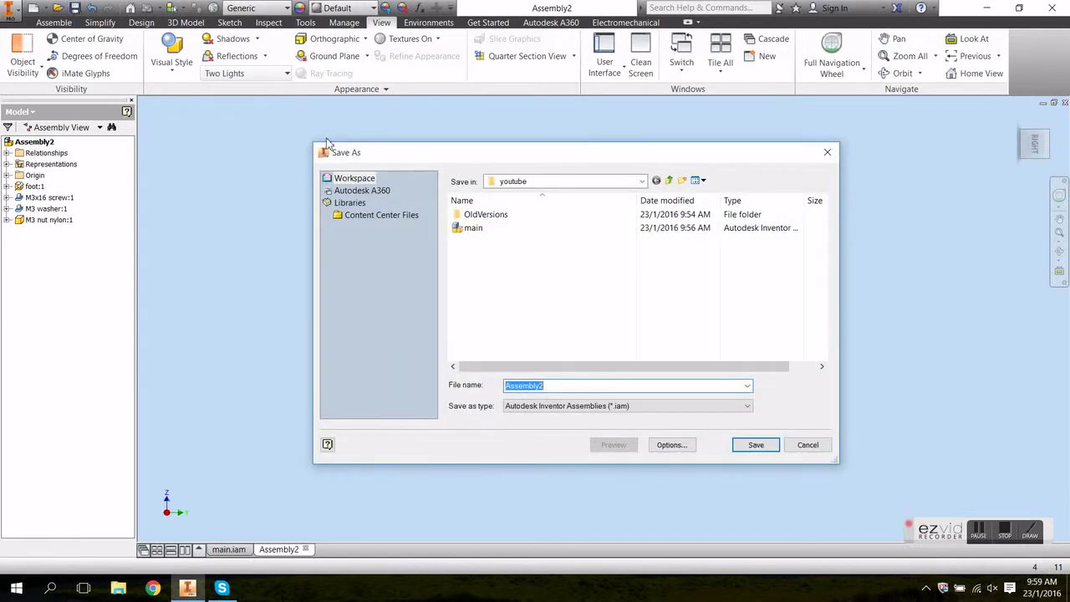
pyautogui.write('foot')
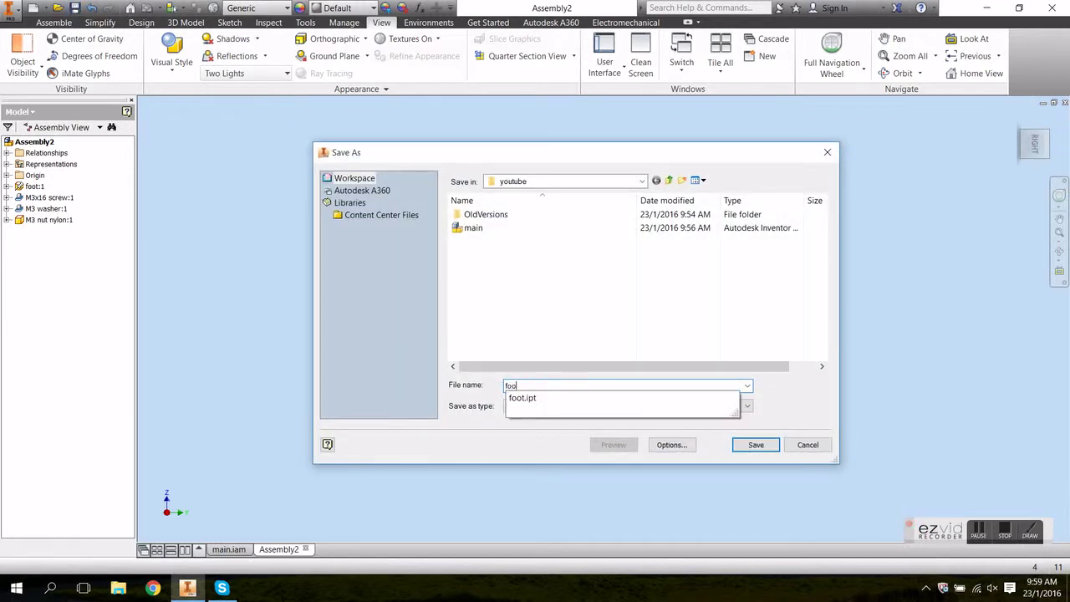
pyautogui.click(752, 447)
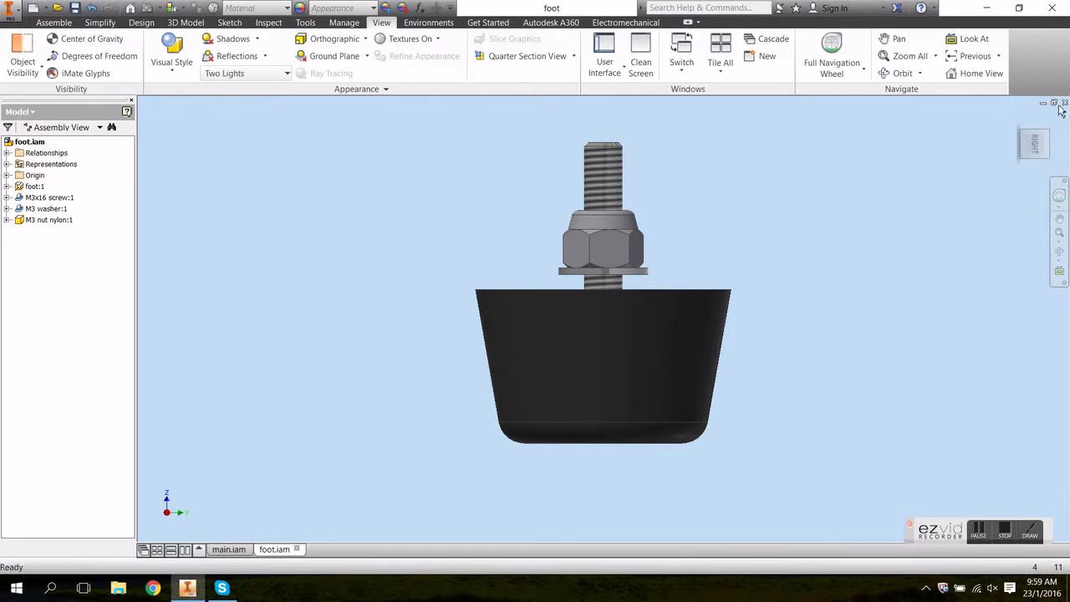
pyautogui.press('F2')
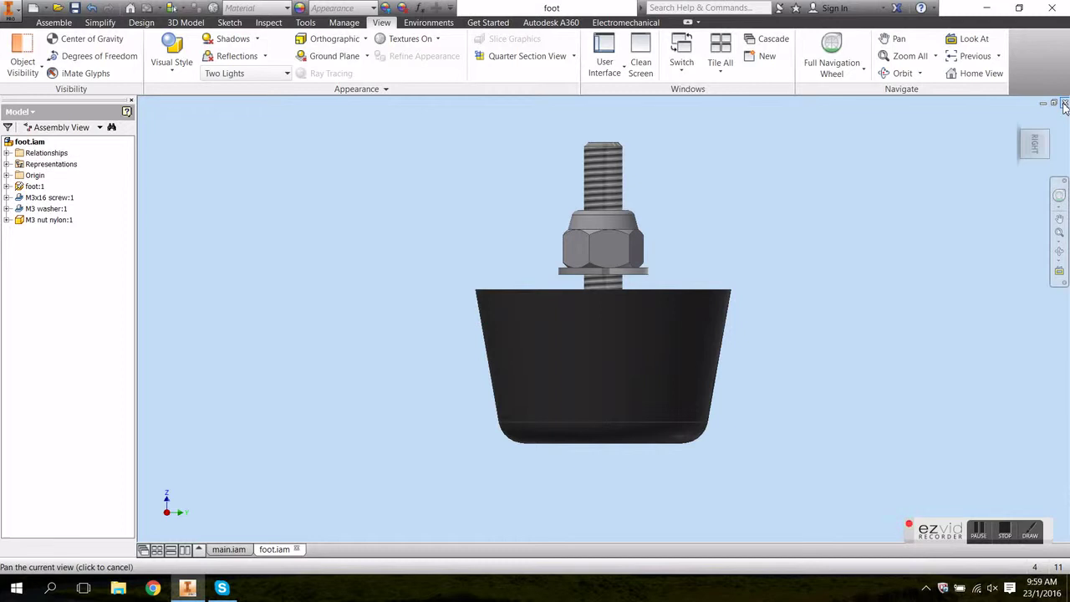
pyautogui.click(1065, 103)
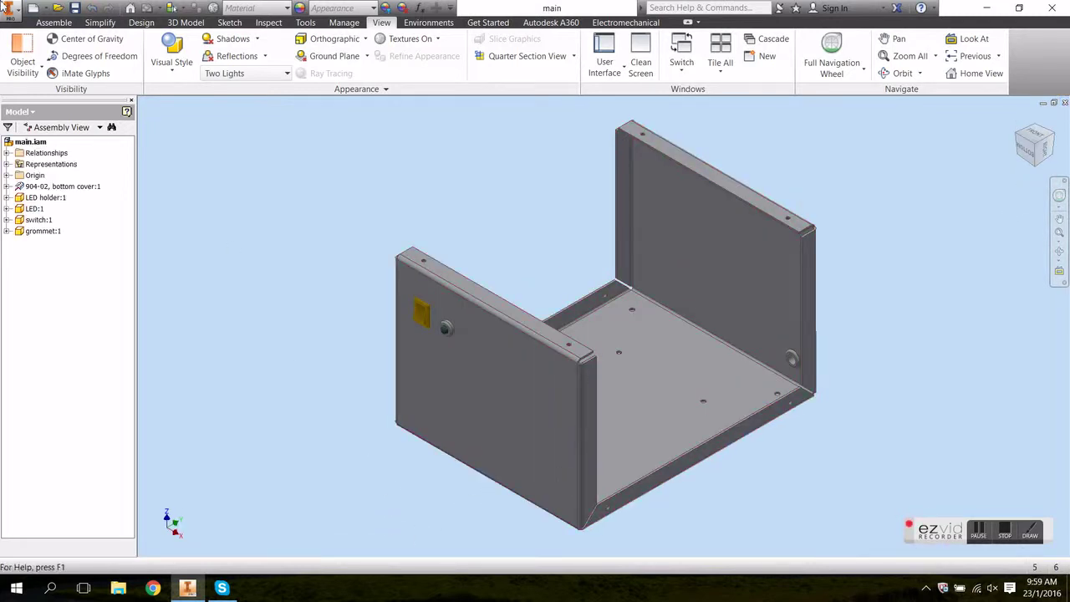
# Step: Place four instances of the foot subassembly in free space beside the enclosure
pyautogui.click(25, 52)
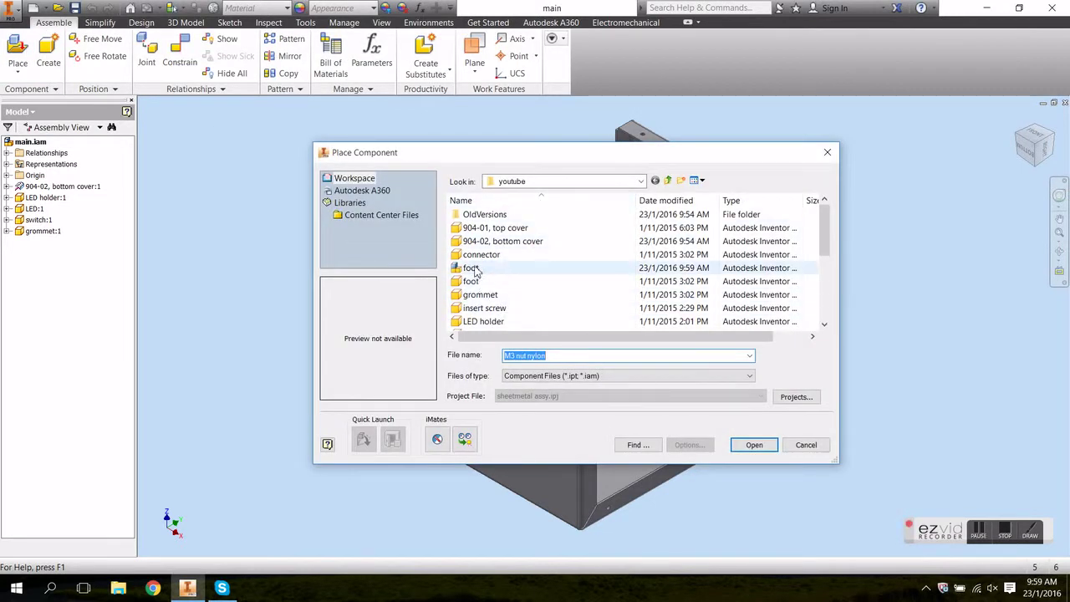
pyautogui.click(473, 269)
pyautogui.click(755, 446)
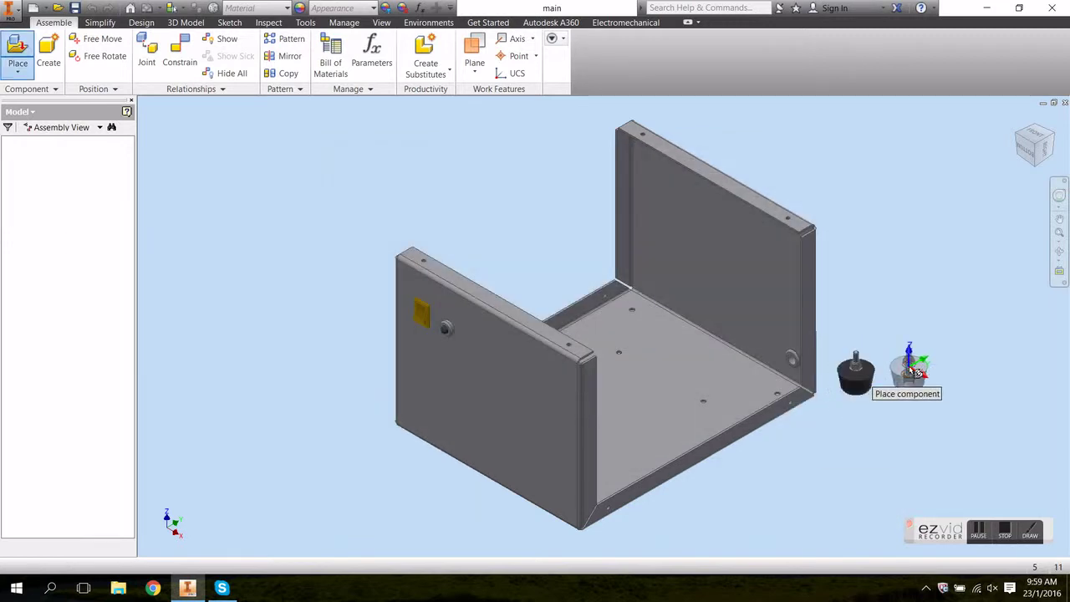
pyautogui.click(915, 368)
pyautogui.click(919, 428)
pyautogui.click(960, 405)
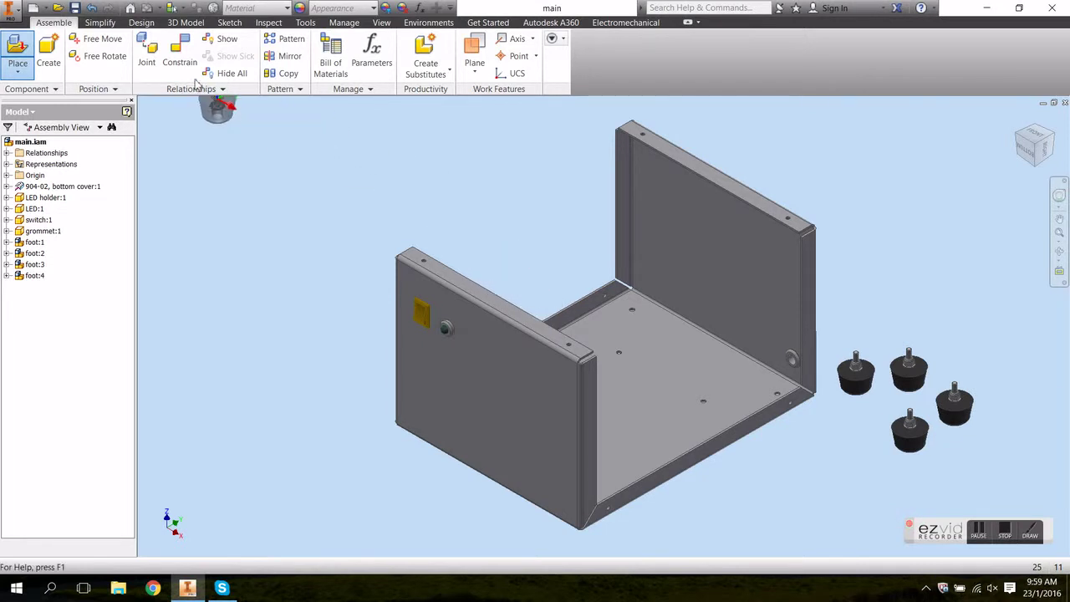
# Step: Insert-constrain the nearest foot's top outer edge to the bottom cover's corner hole near the grommet, opposed with 0 mm offset
pyautogui.click(182, 48)
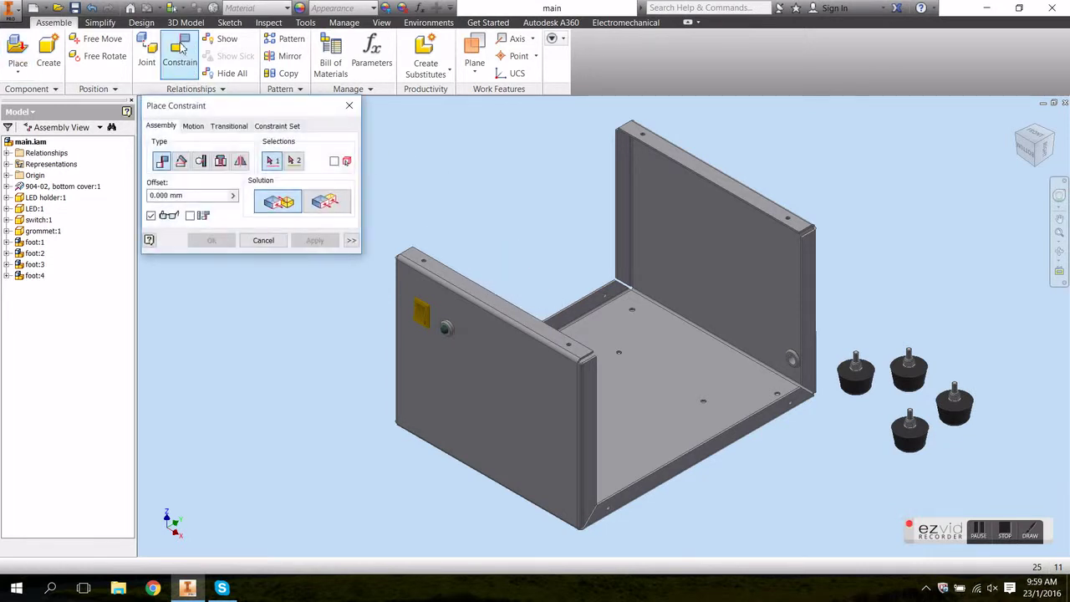
pyautogui.click(222, 161)
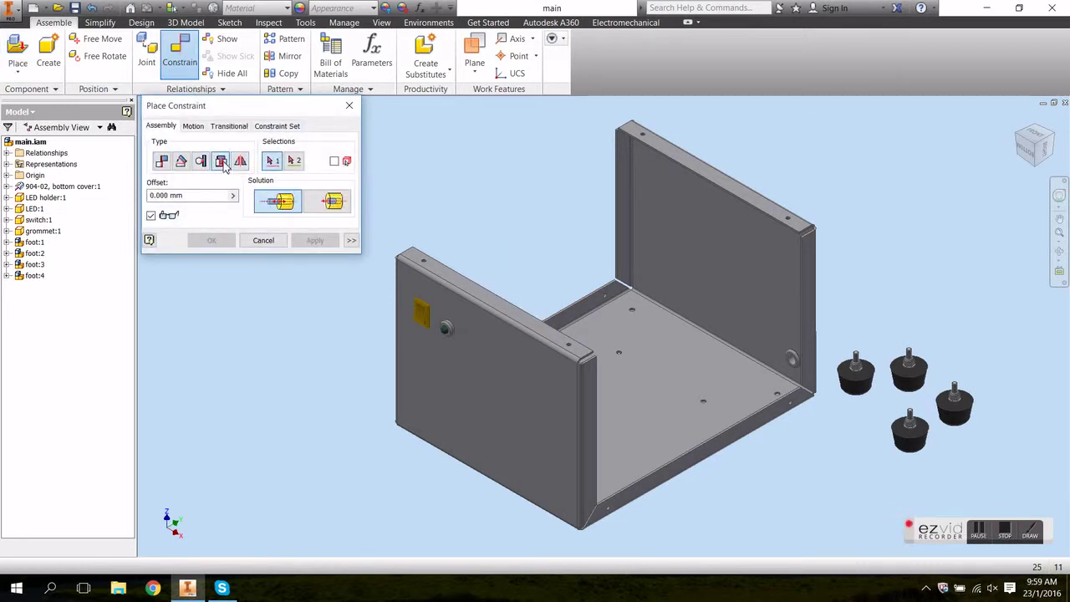
pyautogui.scroll(5, 853, 381)
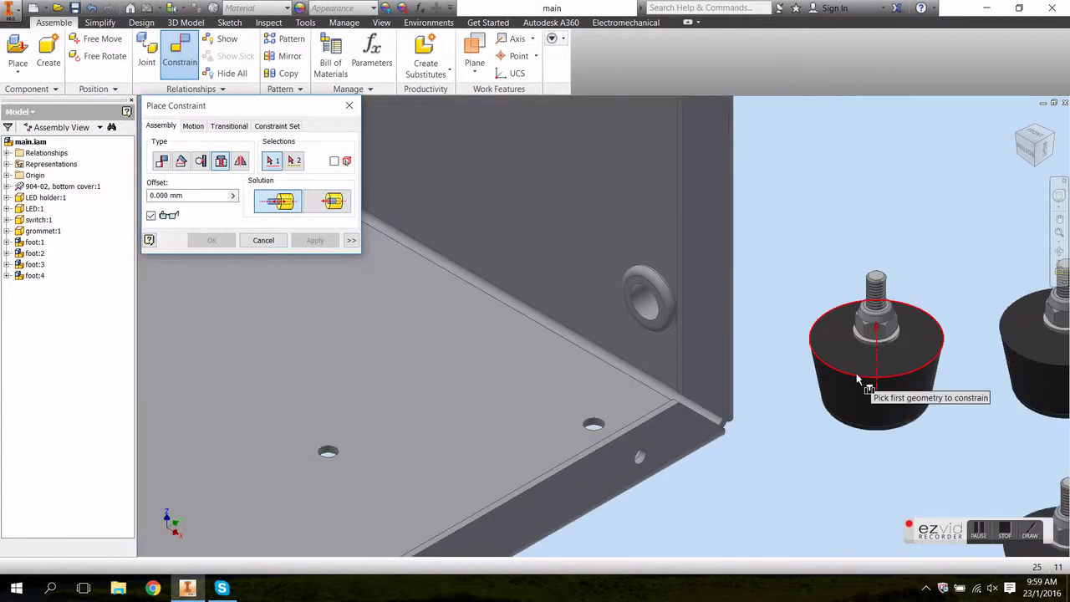
pyautogui.click(855, 378)
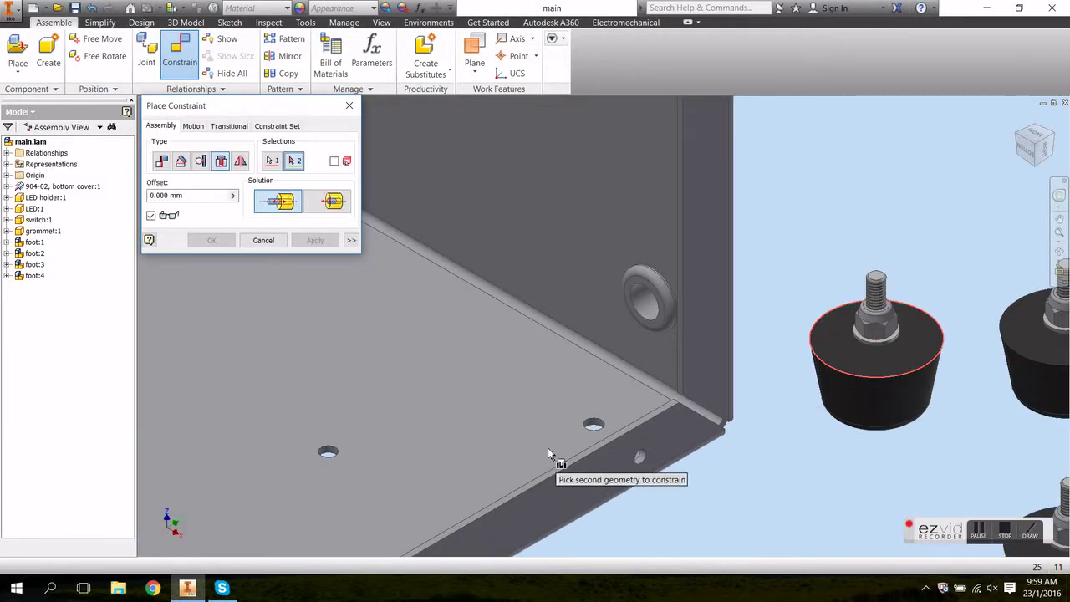
pyautogui.scroll(3, 573, 431)
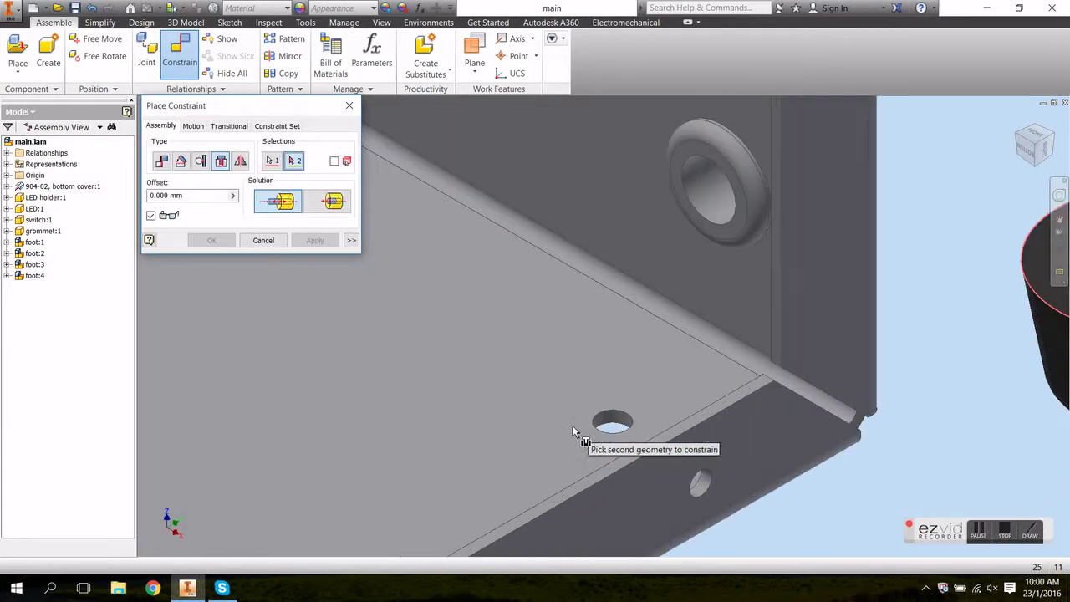
pyautogui.click(625, 429)
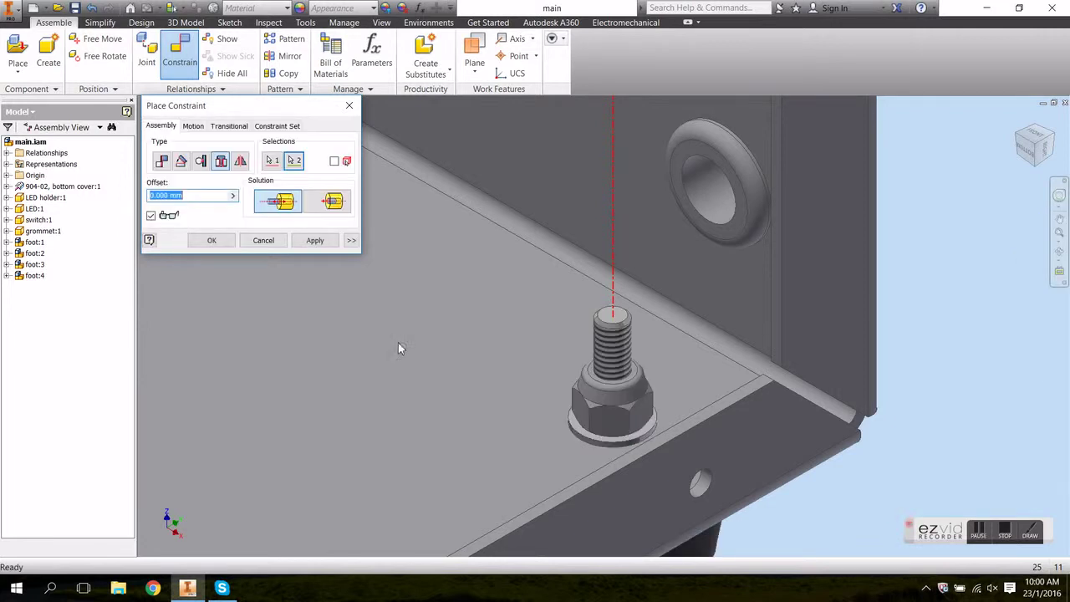
pyautogui.click(314, 240)
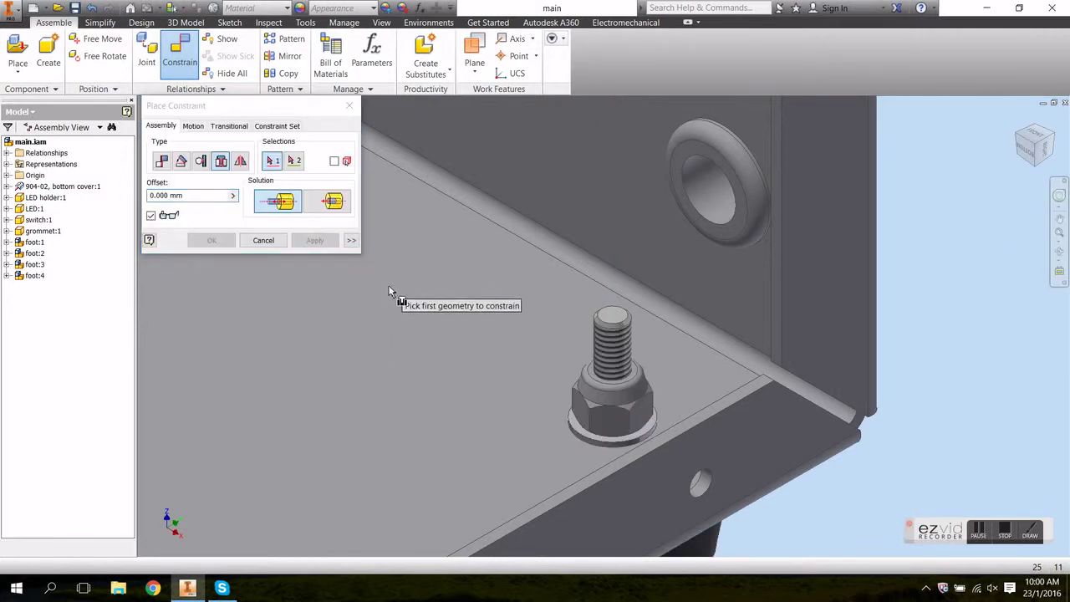
# Step: Insert-constrain the second foot's top outer edge to the bottom cover's other corner hole along the grommet wall, opposed with 0 mm offset
pyautogui.scroll(-2, 393, 294)
pyautogui.moveTo(688, 350); pyautogui.dragTo(938, 514, button='middle')
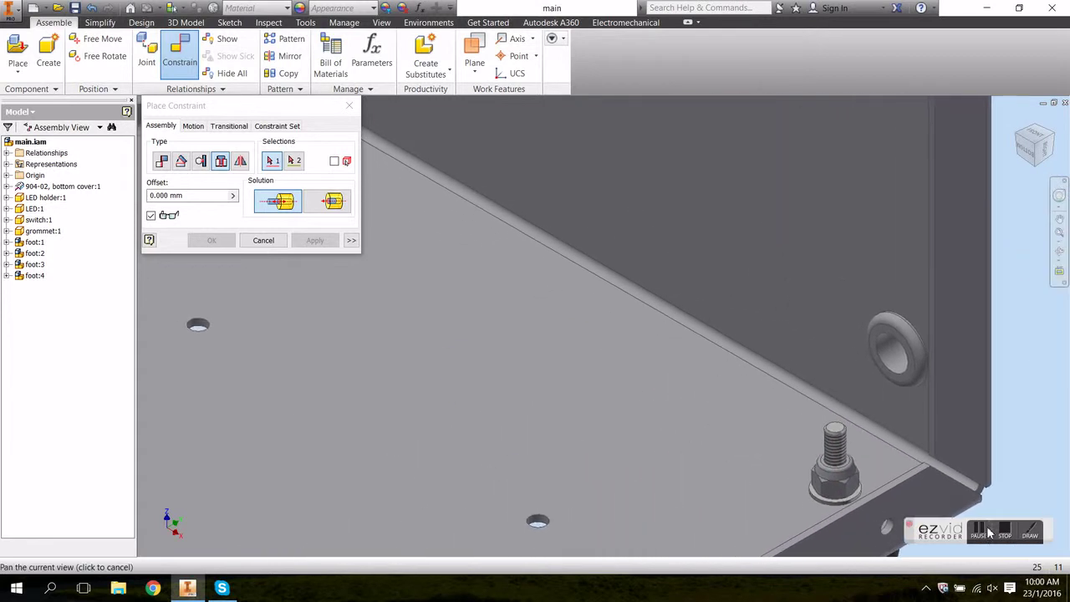
pyautogui.scroll(-2, 476, 247)
pyautogui.scroll(2, 410, 242)
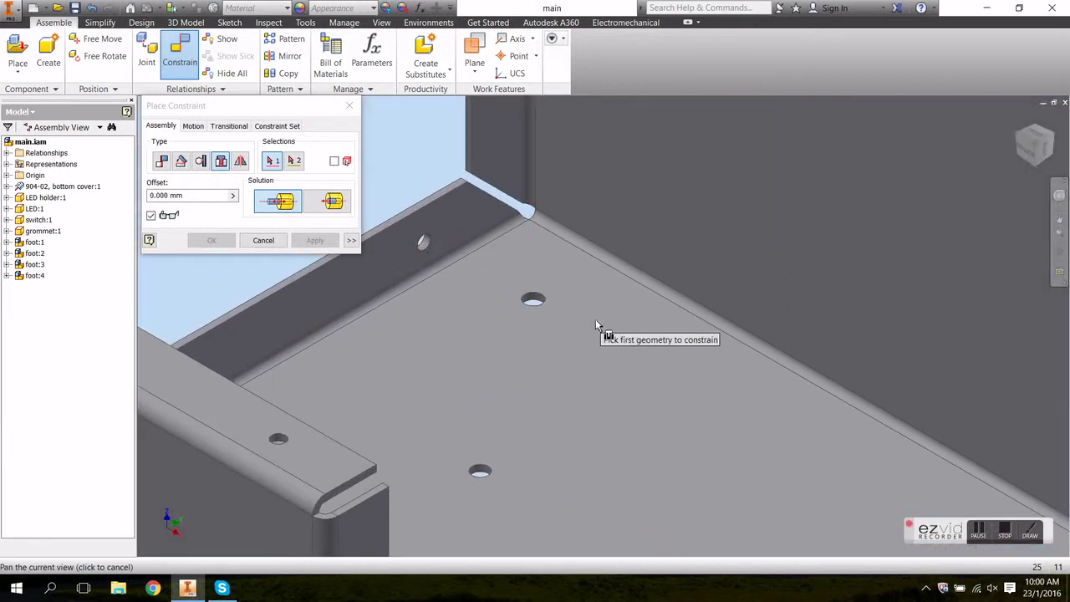
pyautogui.click(540, 307)
pyautogui.scroll(-3, 640, 343)
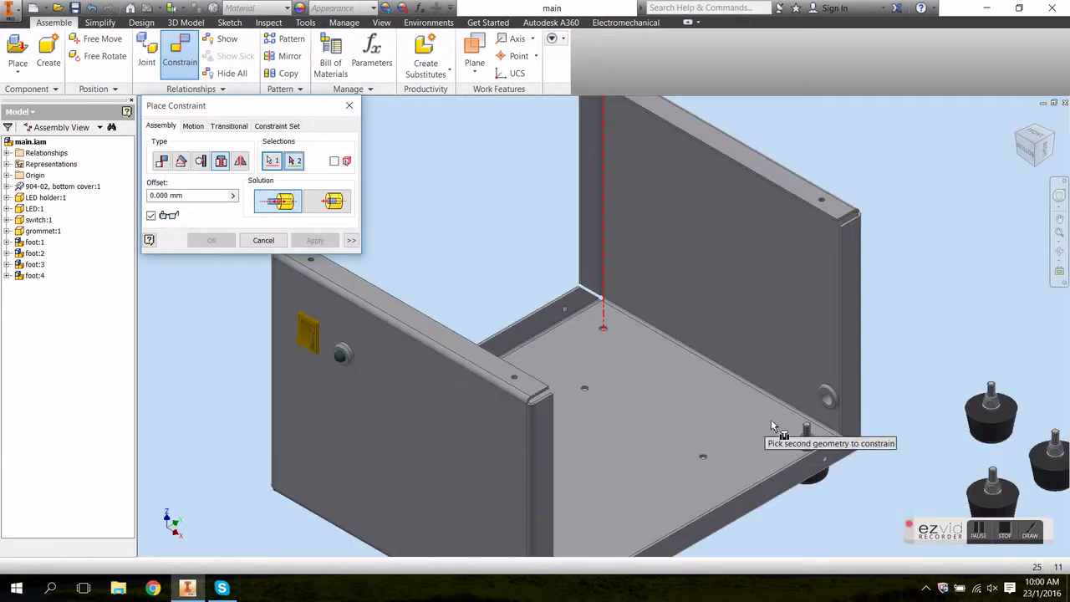
pyautogui.click(973, 428)
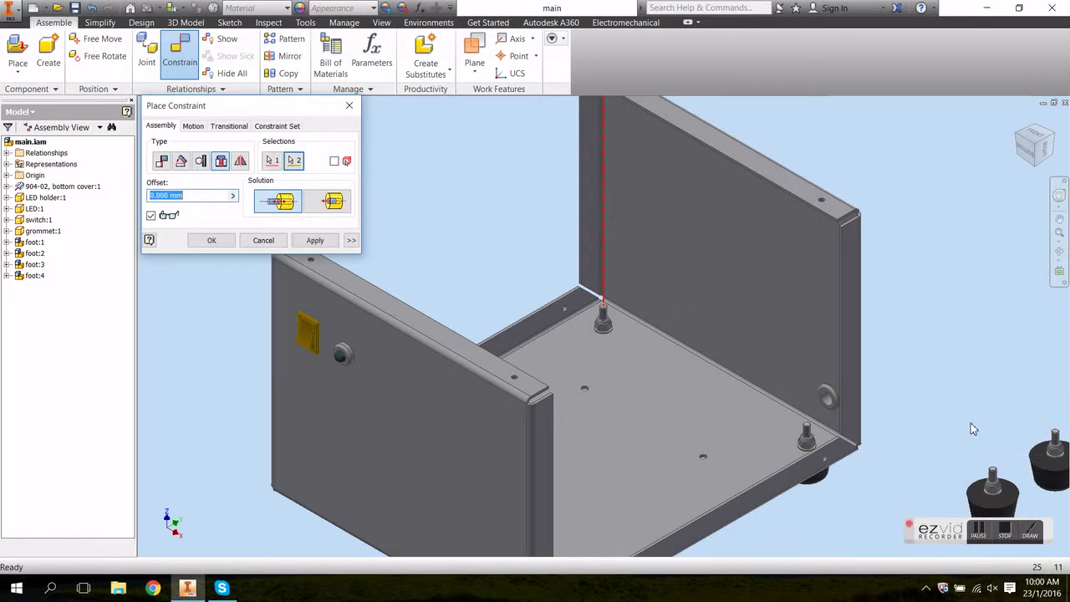
pyautogui.click(322, 244)
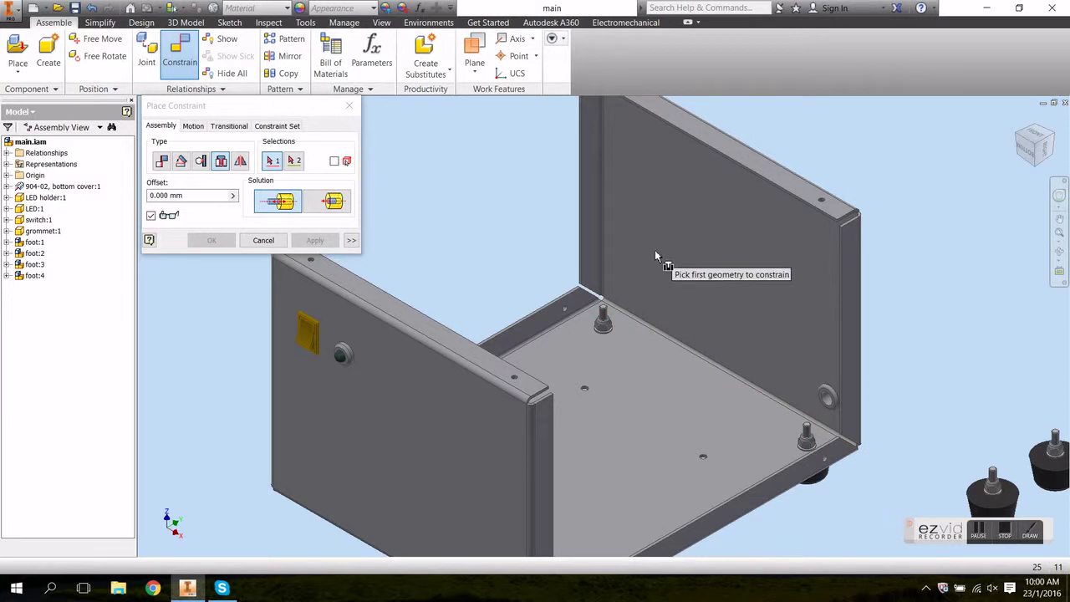
# Step: Insert-constrain the third foot to the bottom cover's corner hole behind the switch and LED, opposed with 0 mm offset
pyautogui.scroll(-5, 655, 250)
pyautogui.press('F4')
pyautogui.moveTo(654, 408); pyautogui.dragTo(605, 384)
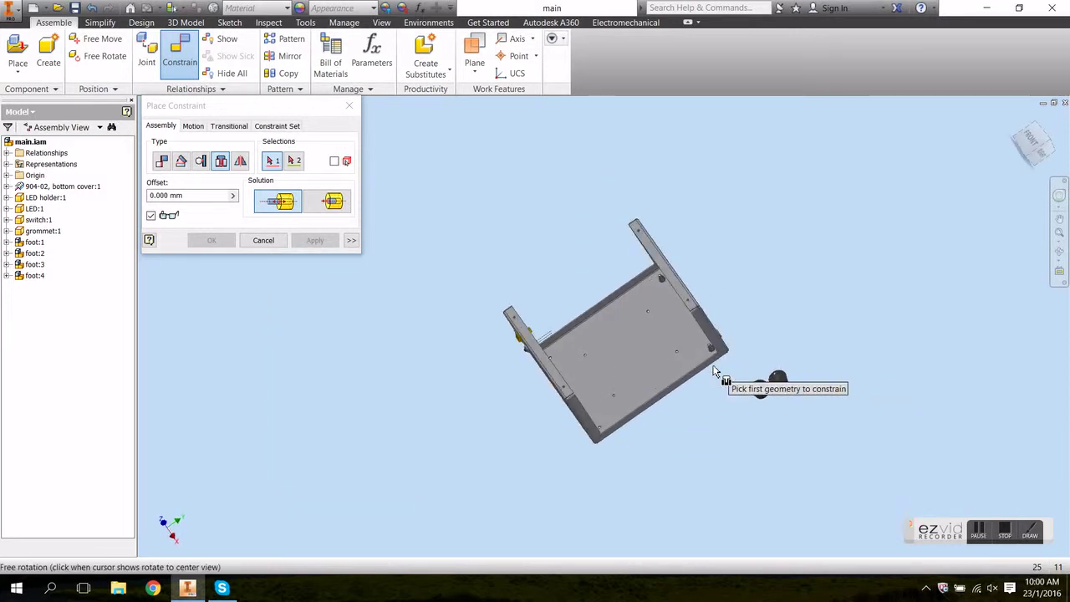
pyautogui.scroll(6, 633, 397)
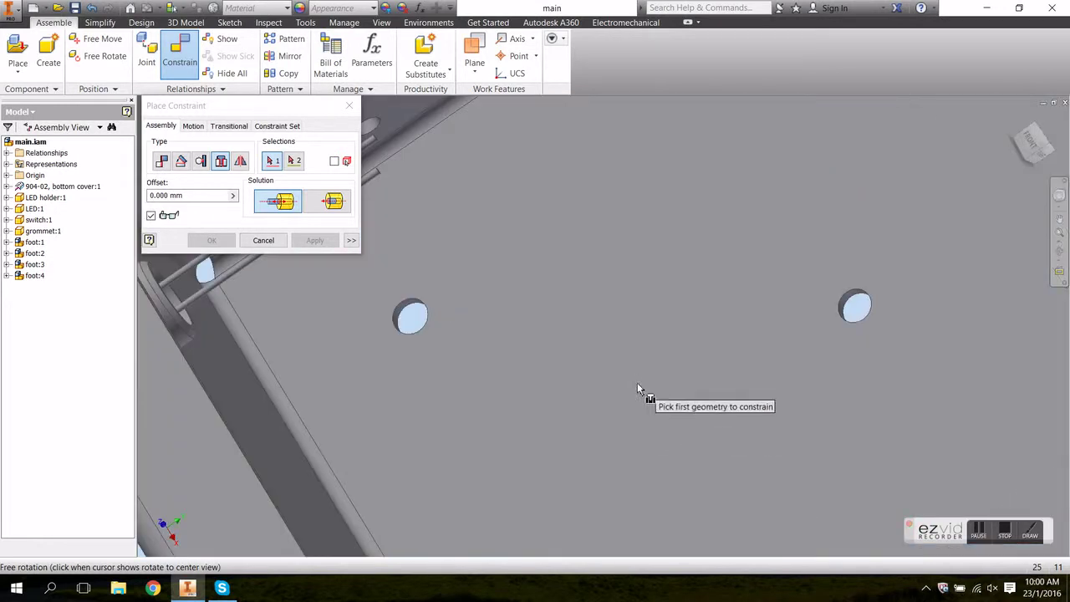
pyautogui.click(409, 312)
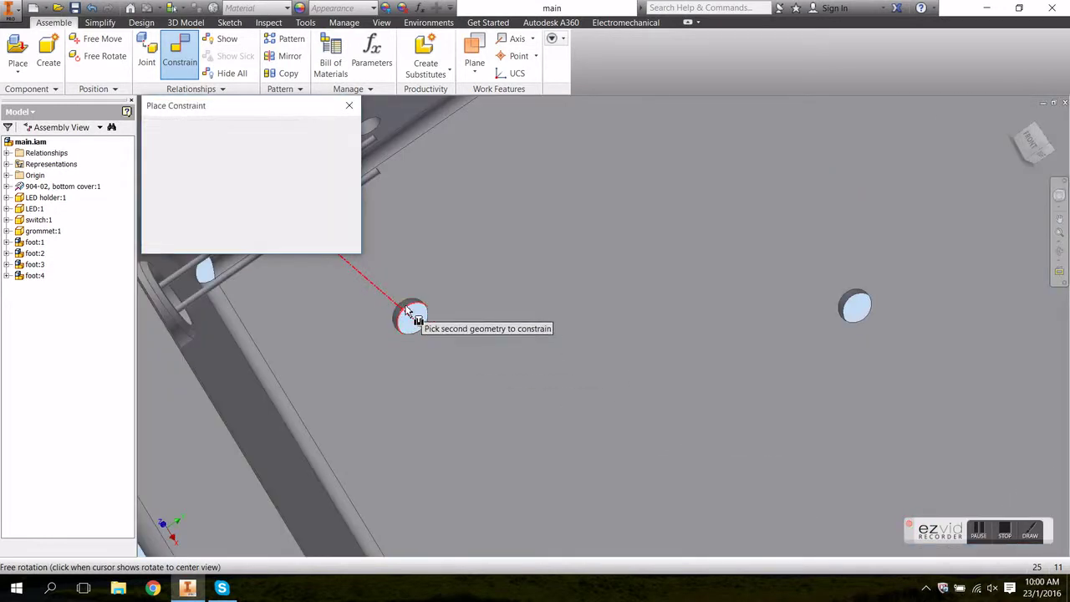
pyautogui.scroll(-6, 700, 394)
pyautogui.moveTo(937, 469); pyautogui.dragTo(585, 402, button='middle')
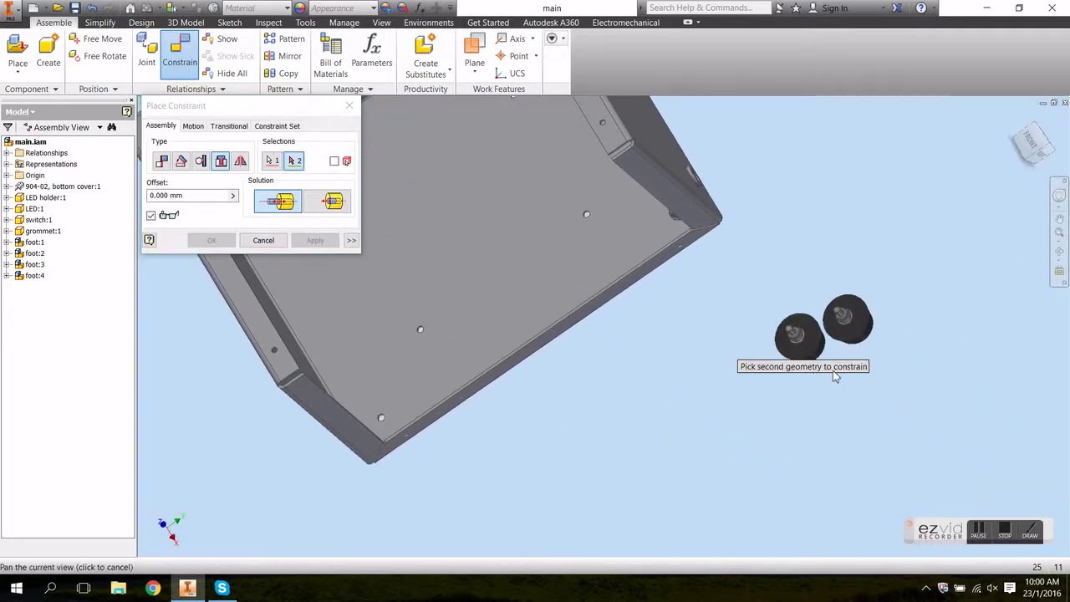
pyautogui.scroll(3, 828, 343)
pyautogui.click(723, 282)
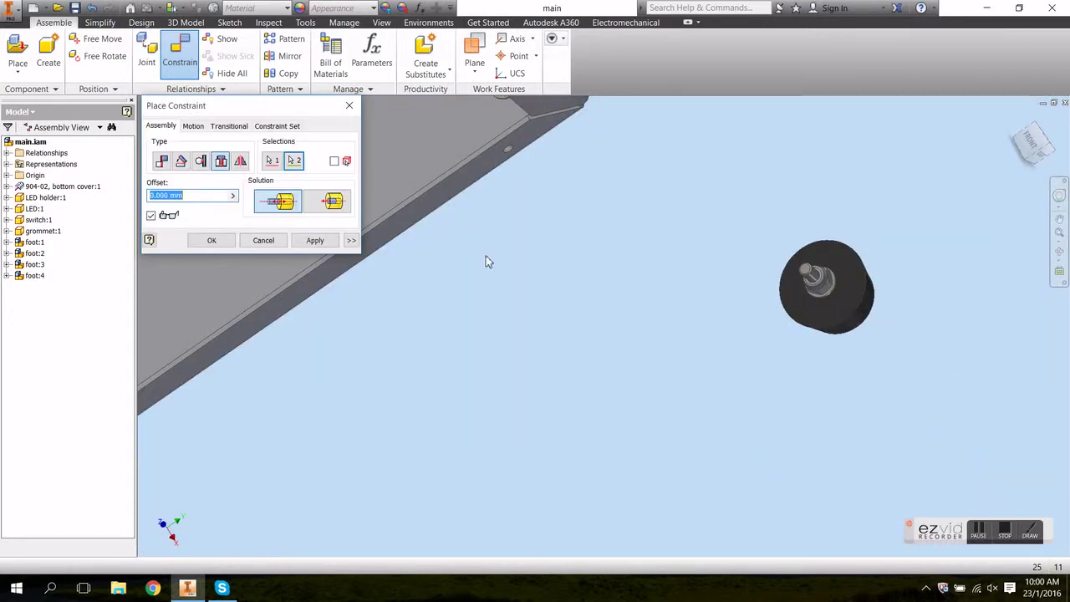
pyautogui.click(327, 241)
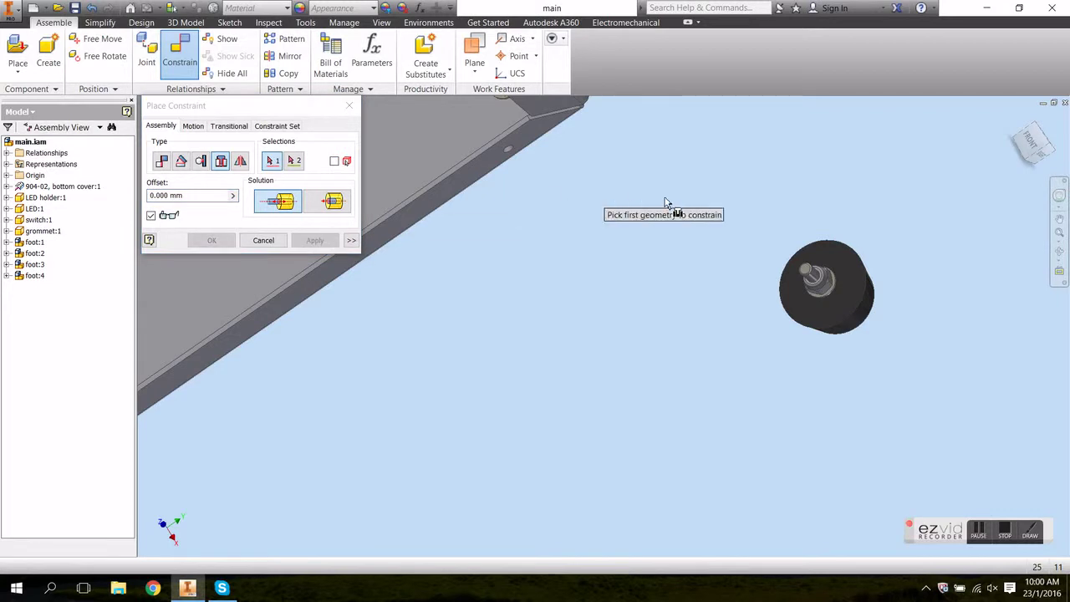
# Step: Insert-constrain the last foot's top outer edge to the bottom cover's remaining corner hole, opposed with 0 mm offset
pyautogui.click(828, 249)
pyautogui.moveTo(828, 248); pyautogui.dragTo(547, 430, button='middle')
pyautogui.scroll(5, 633, 330)
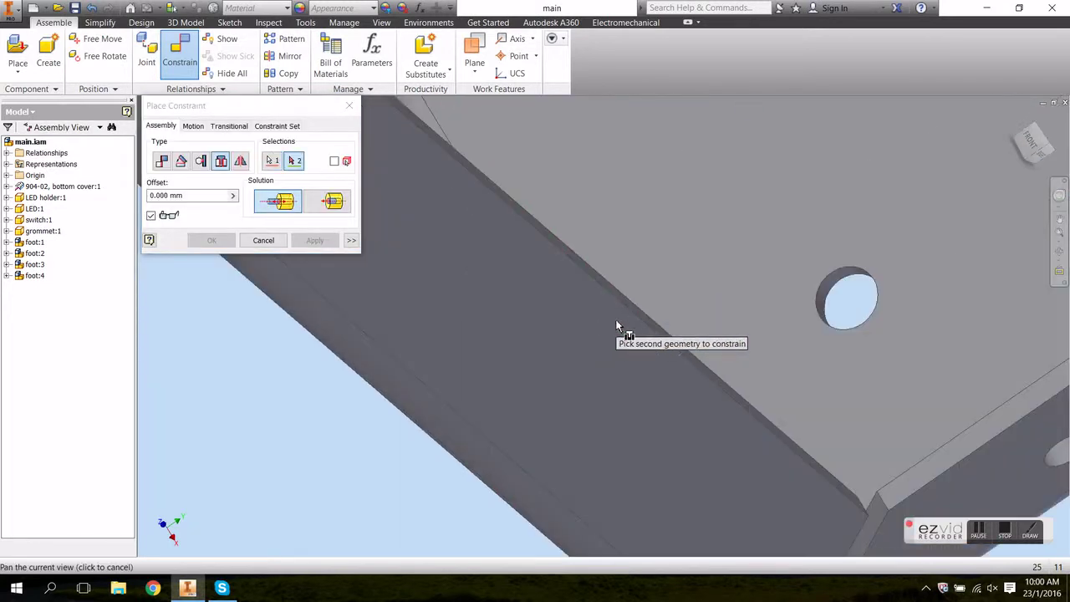
pyautogui.click(849, 283)
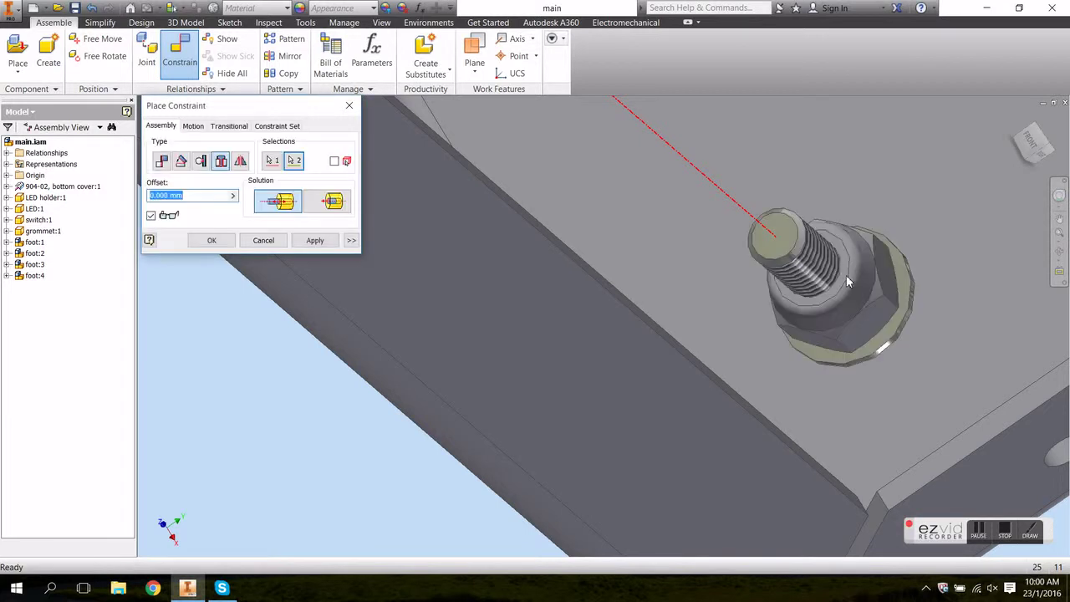
pyautogui.click(315, 241)
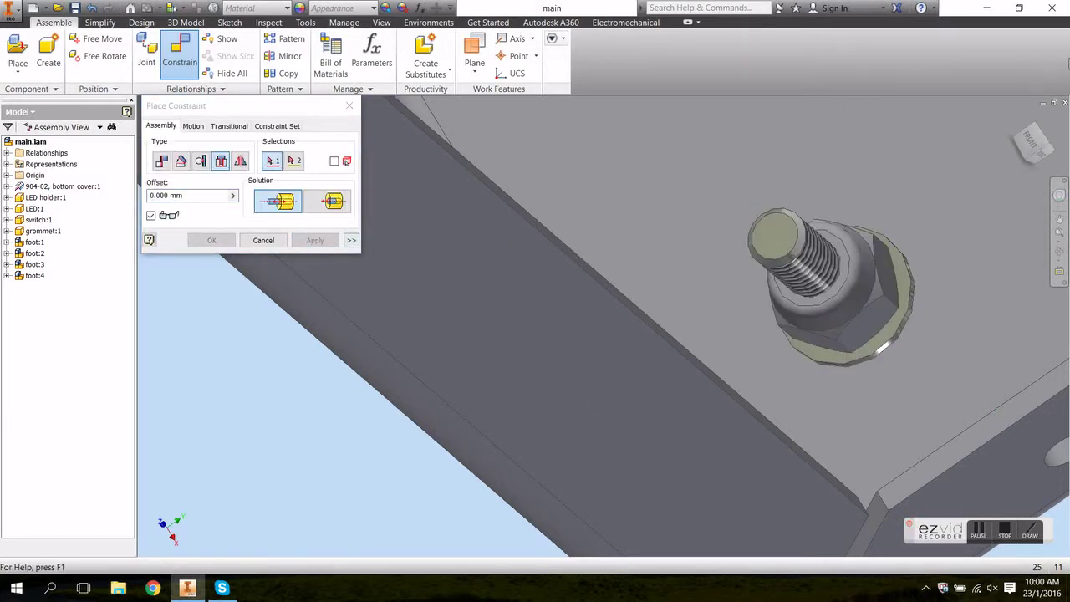
# Step: Finish constraining and display the enclosure from the right side in Wireframe style
pyautogui.click(1020, 119)
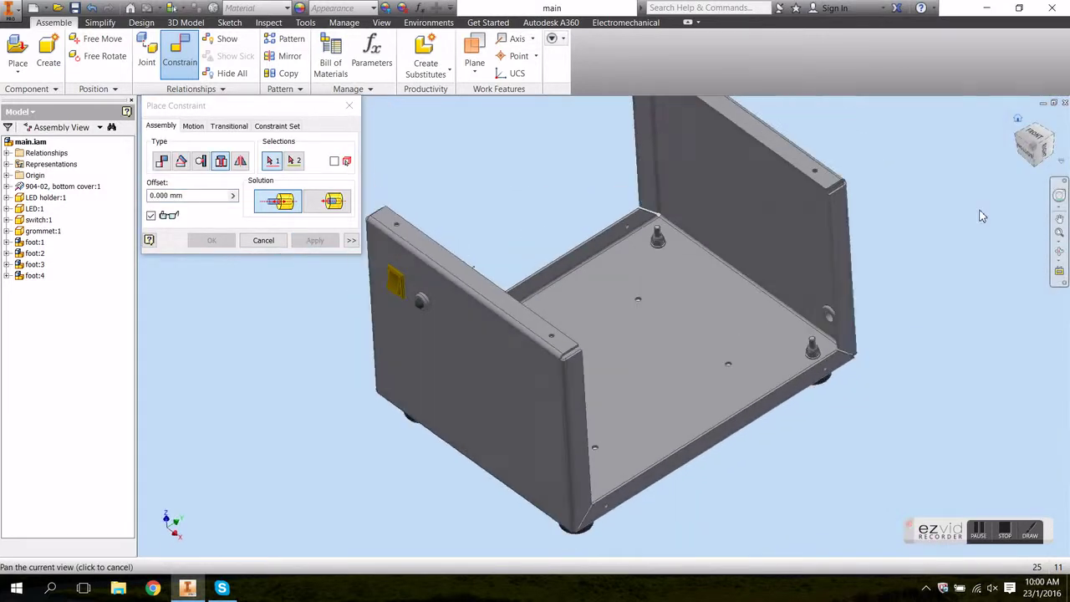
pyautogui.click(1046, 155)
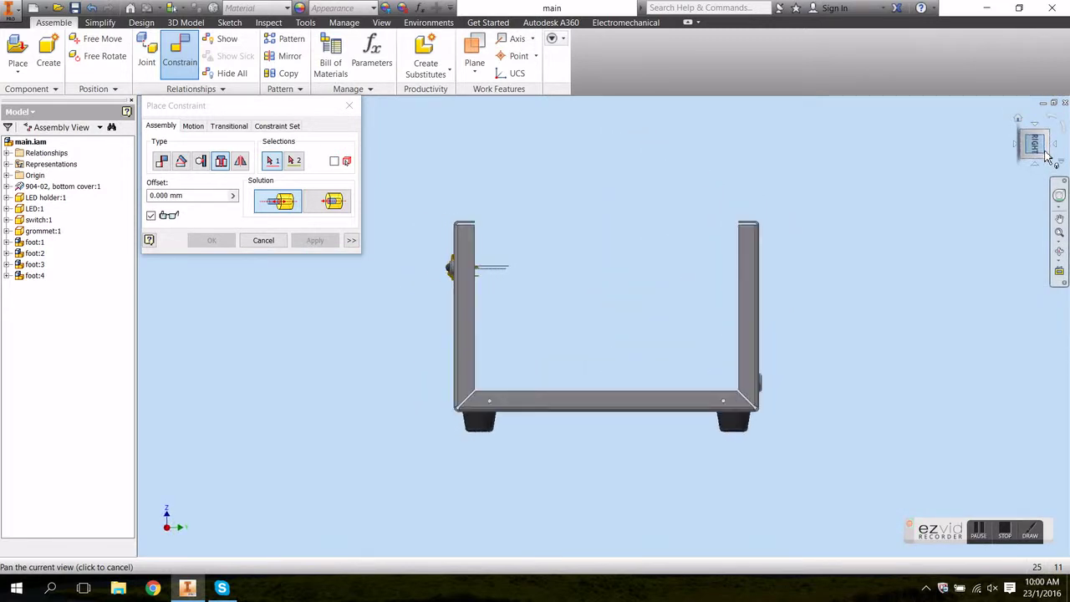
pyautogui.click(263, 240)
pyautogui.moveTo(358, 261); pyautogui.dragTo(296, 172, button='middle')
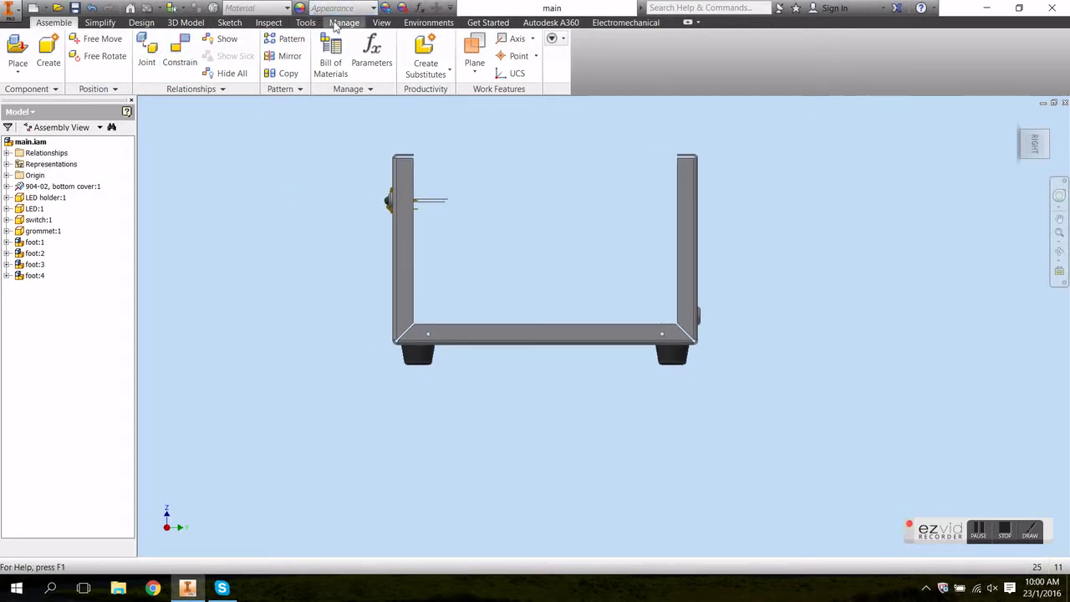
pyautogui.click(387, 24)
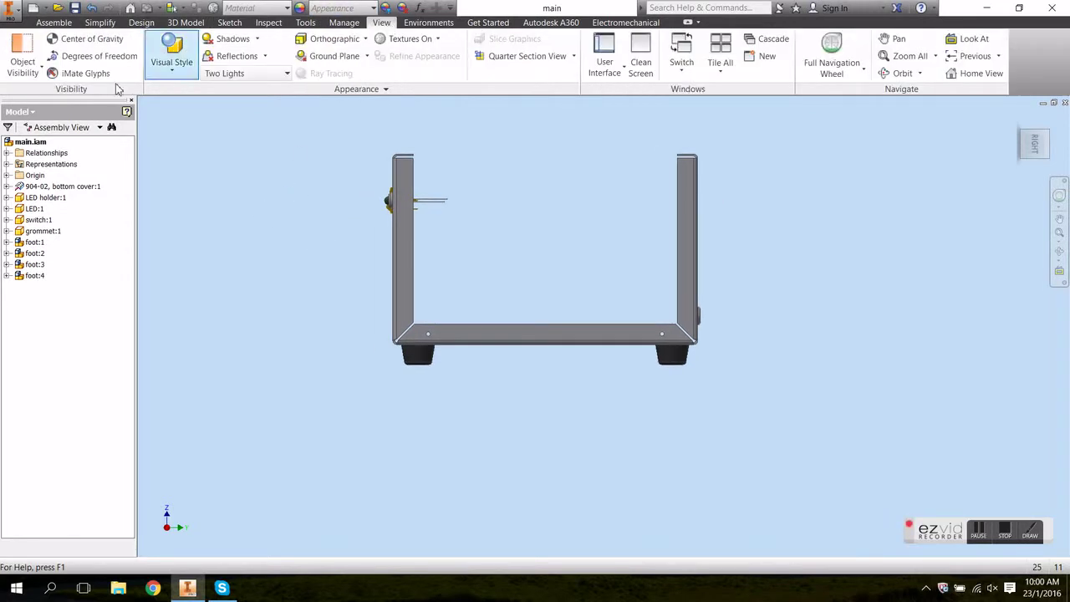
pyautogui.click(173, 74)
pyautogui.click(205, 215)
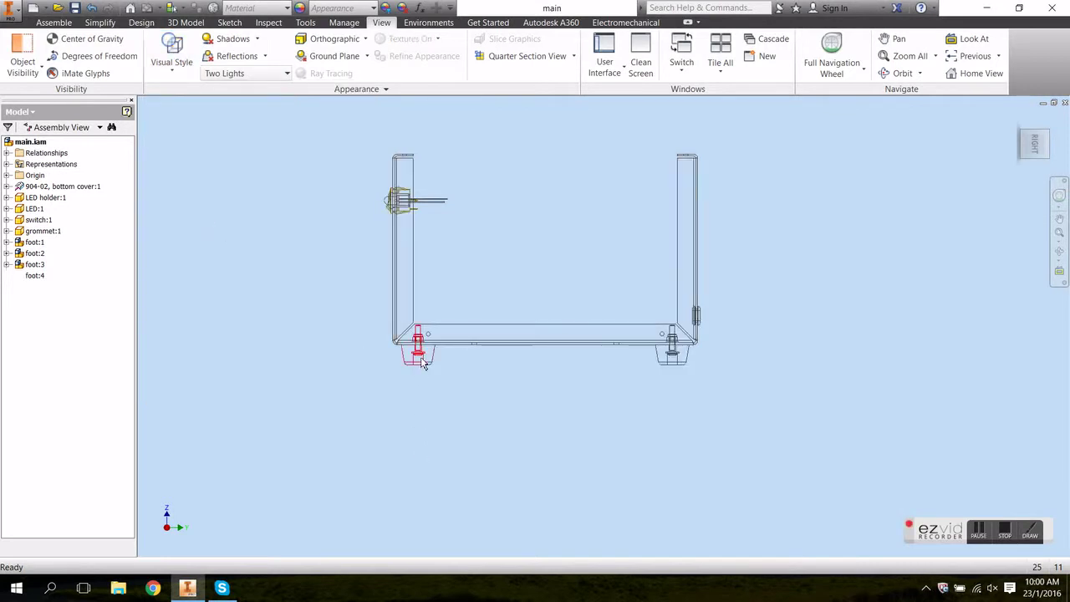
# Step: Examine the screw, washer and nut stacks of the feet at both corners, and return to the home view in Shaded with Edges
pyautogui.scroll(-5, 422, 368)
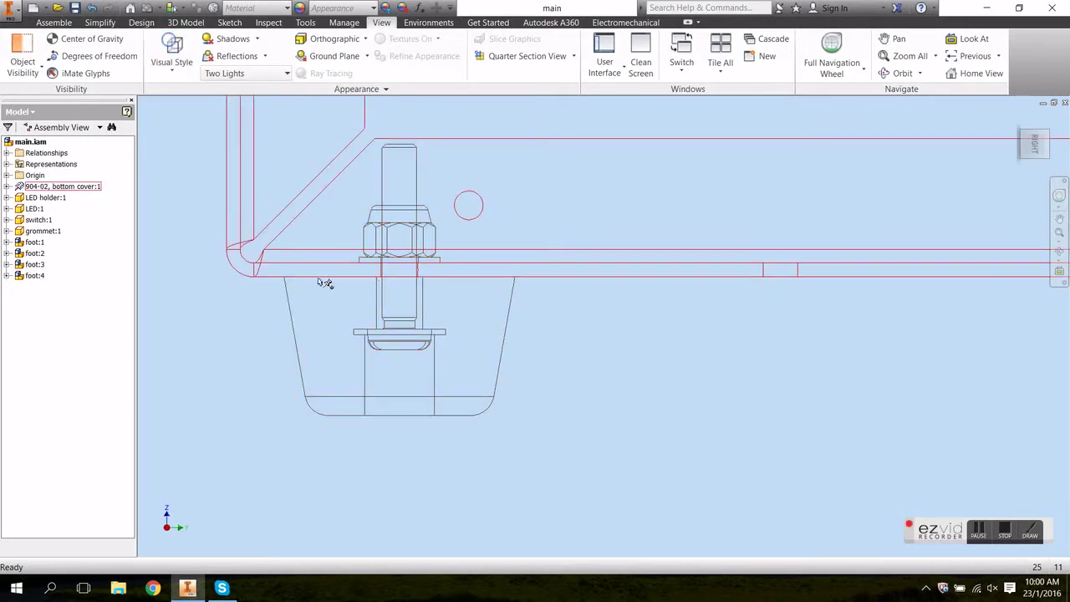
pyautogui.moveTo(527, 276); pyautogui.dragTo(521, 405, button='middle')
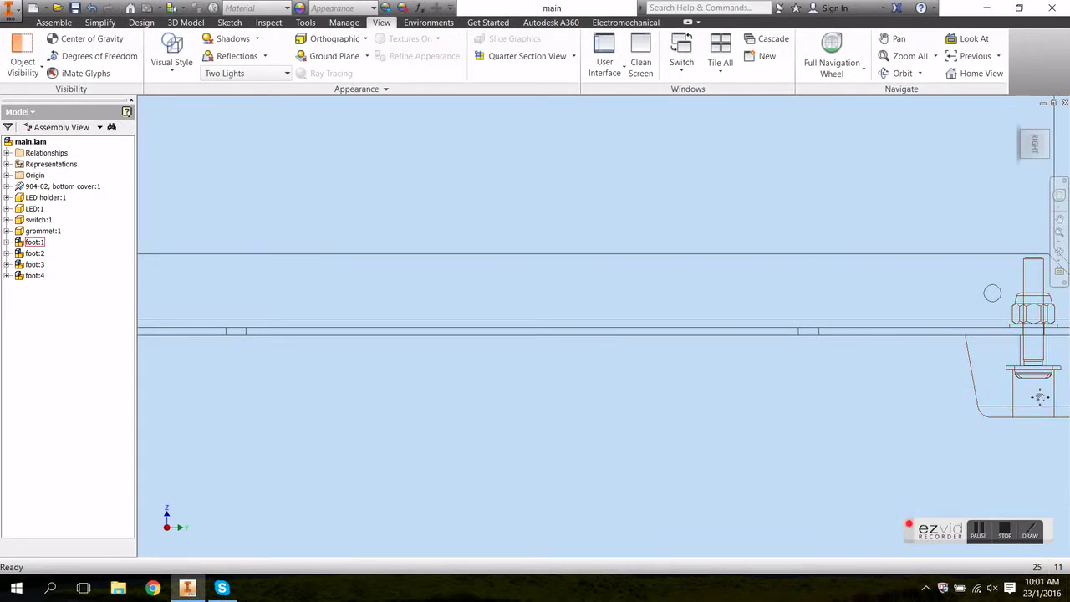
pyautogui.scroll(-2, 1041, 397)
pyautogui.moveTo(1041, 397); pyautogui.dragTo(808, 389, button='middle')
pyautogui.scroll(-2, 860, 320)
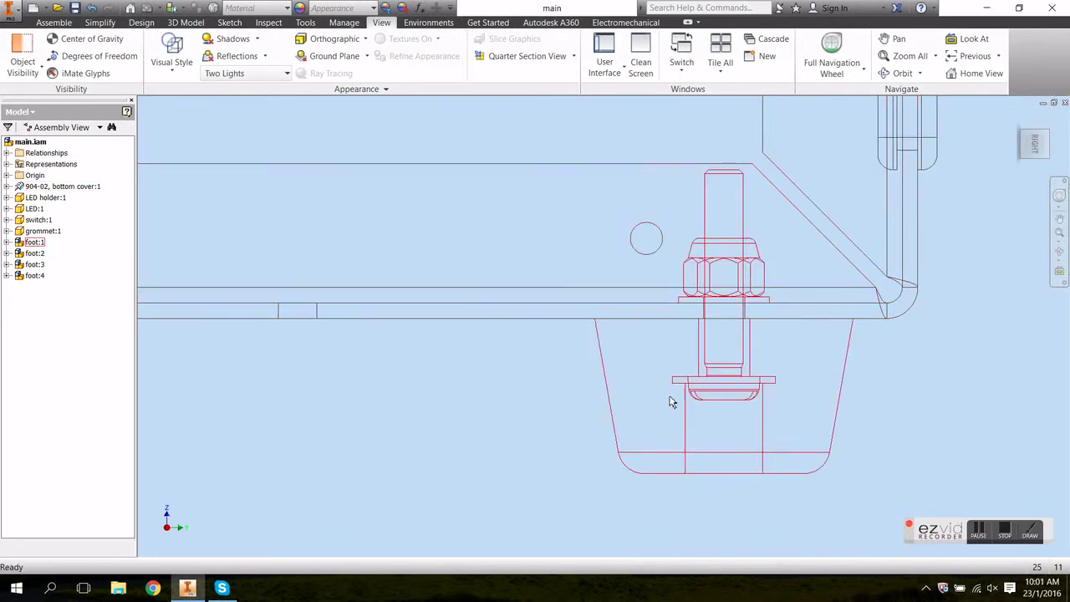
pyautogui.scroll(2, 679, 402)
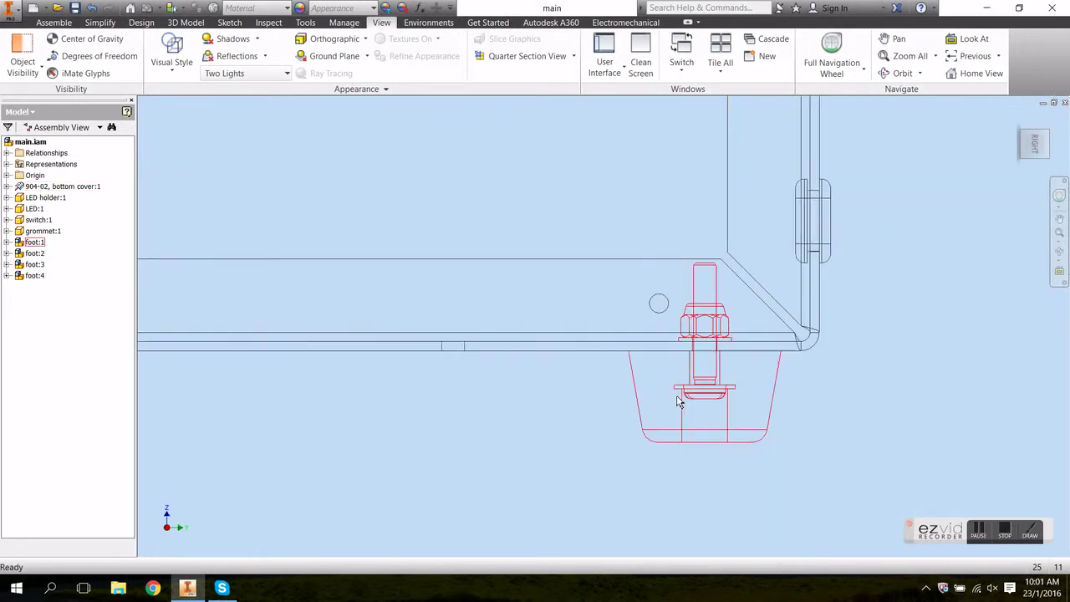
pyautogui.click(1025, 127)
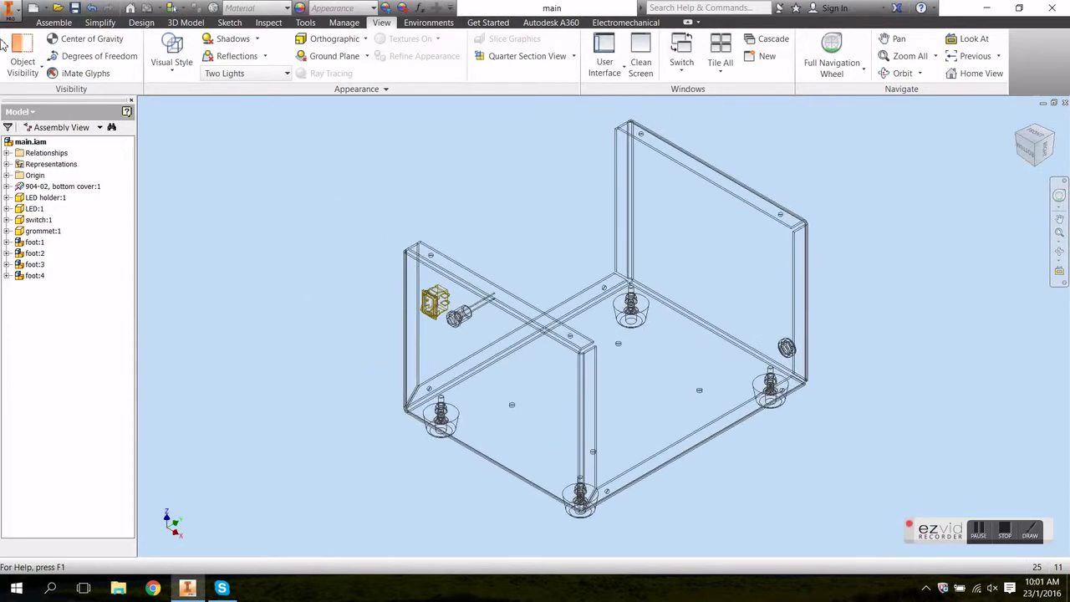
pyautogui.click(167, 66)
pyautogui.click(196, 156)
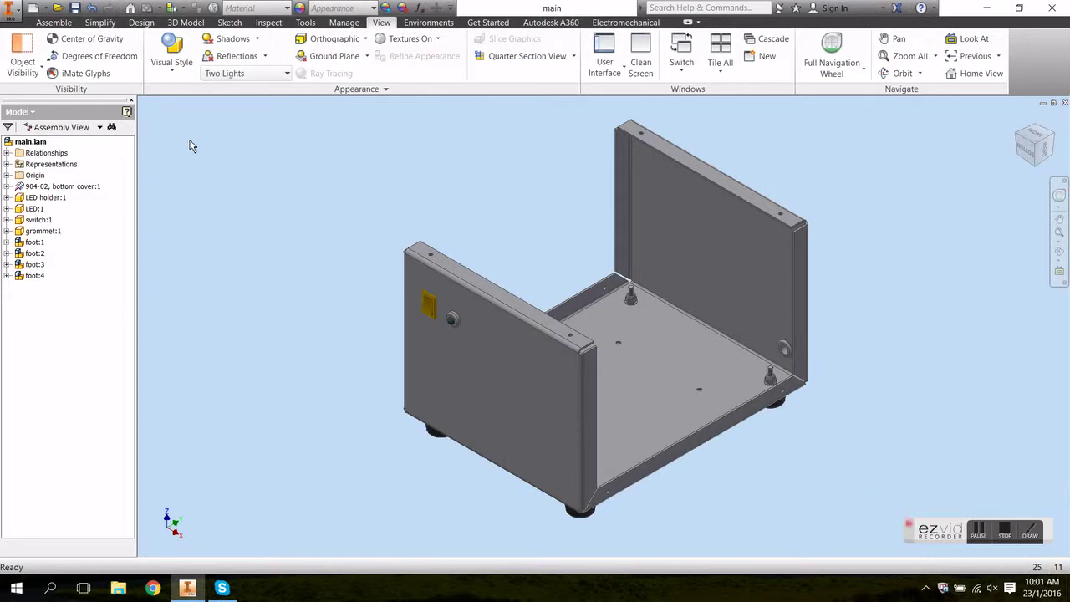
# Step: Save the main assembly and place four instances of M3x20 insert screw in free space beside the enclosure
pyautogui.click(75, 8)
pyautogui.click(53, 22)
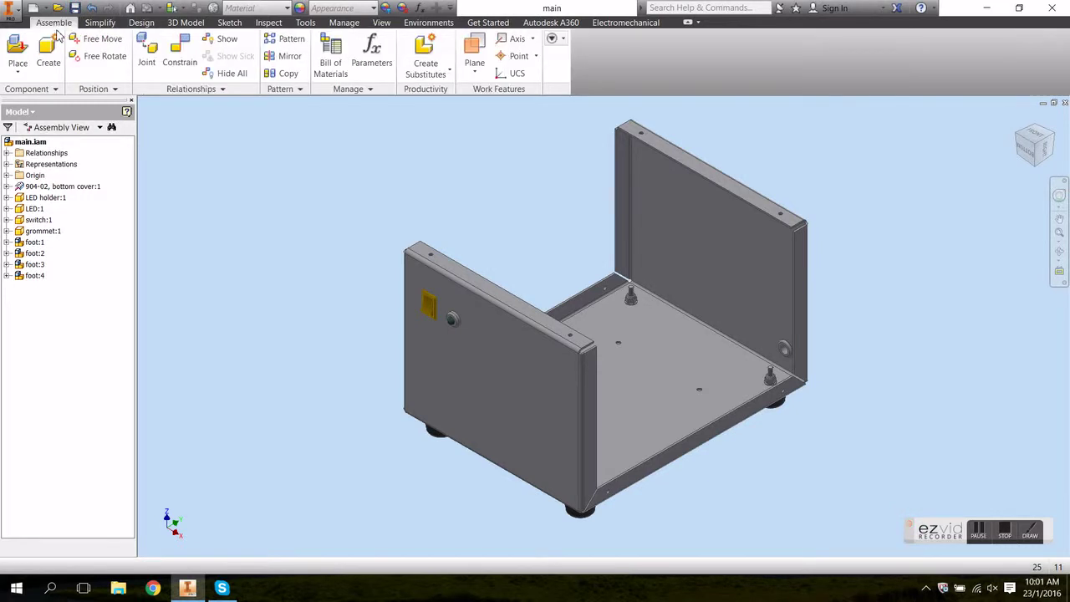
pyautogui.click(10, 55)
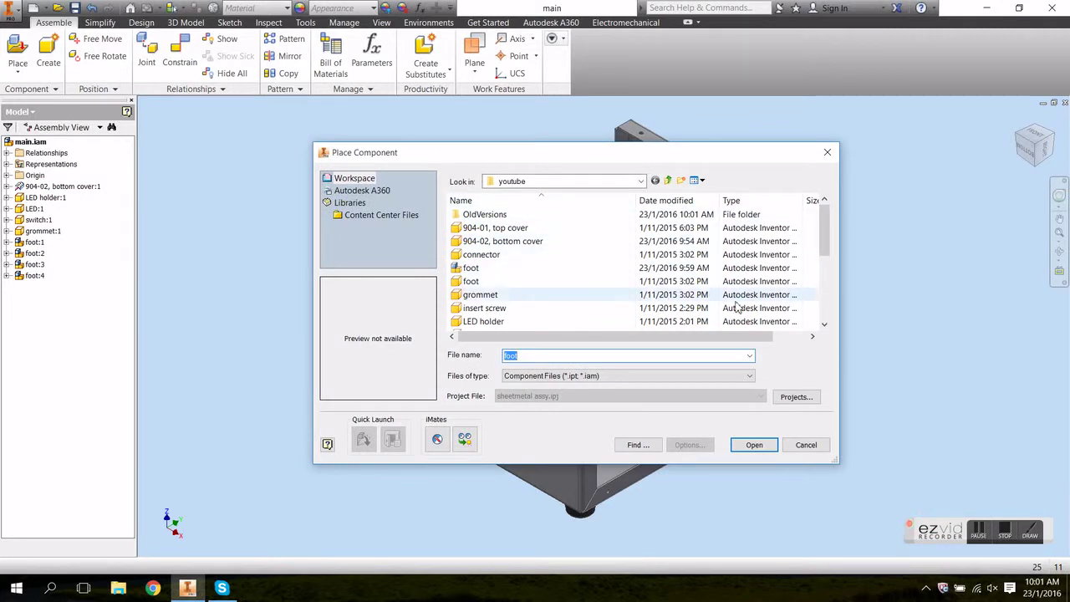
pyautogui.scroll(-4, 828, 321)
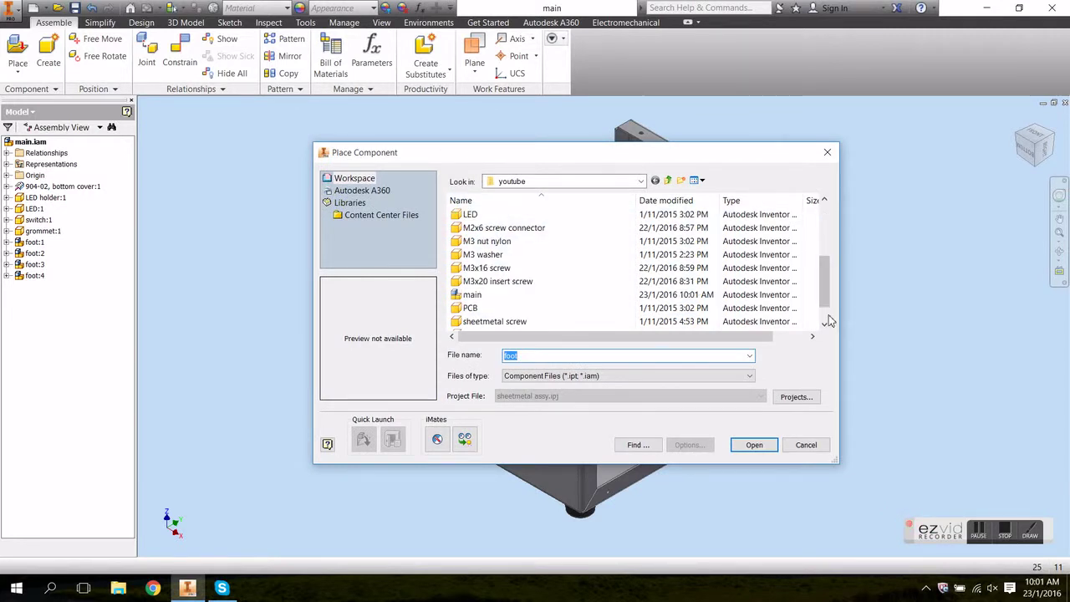
pyautogui.click(480, 255)
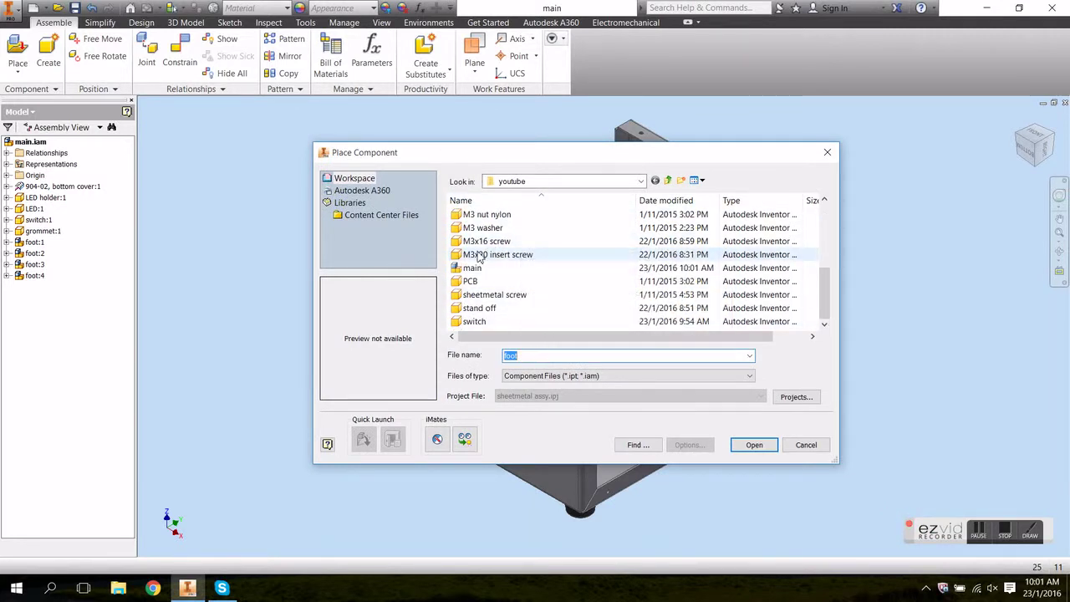
pyautogui.click(754, 446)
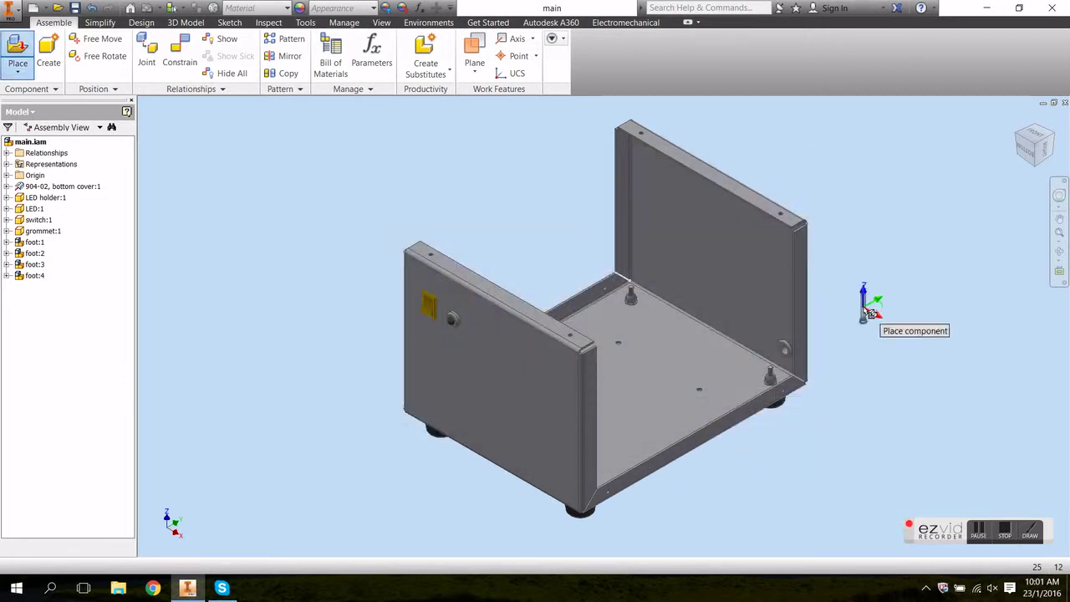
pyautogui.click(866, 343)
pyautogui.click(882, 345)
pyautogui.click(898, 345)
pyautogui.click(905, 344)
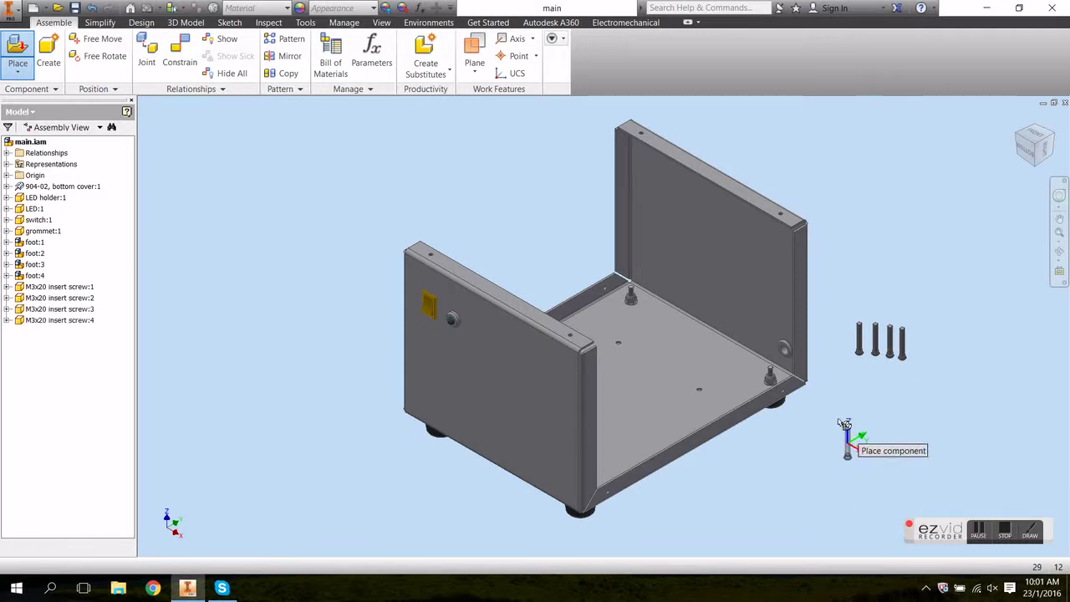
pyautogui.moveTo(845, 425); pyautogui.dragTo(650, 408, button='middle')
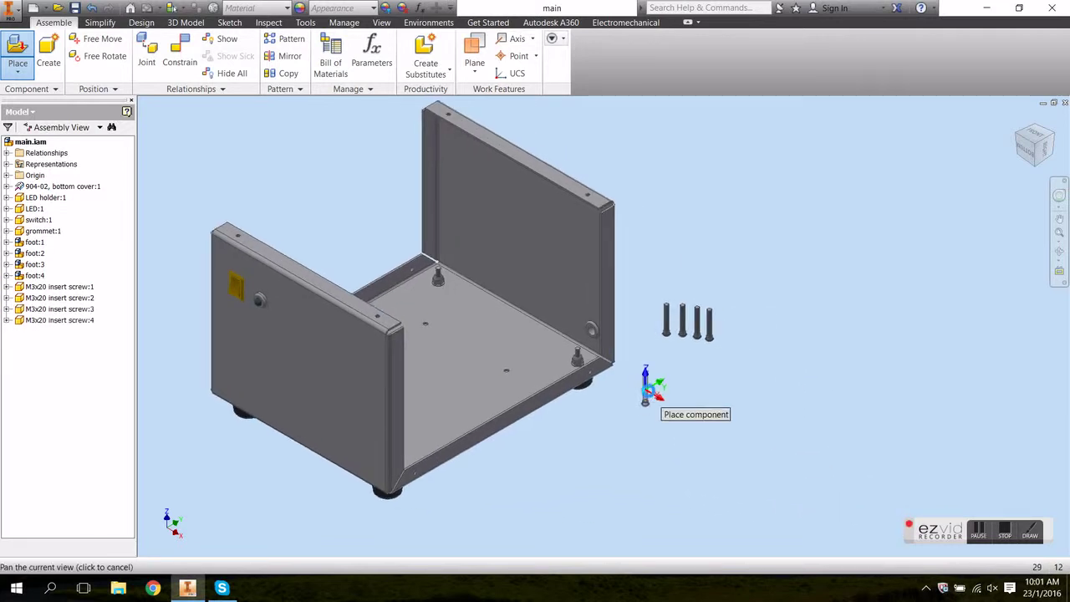
pyautogui.scroll(-5, 648, 386)
pyautogui.moveTo(636, 382); pyautogui.dragTo(817, 404, button='middle')
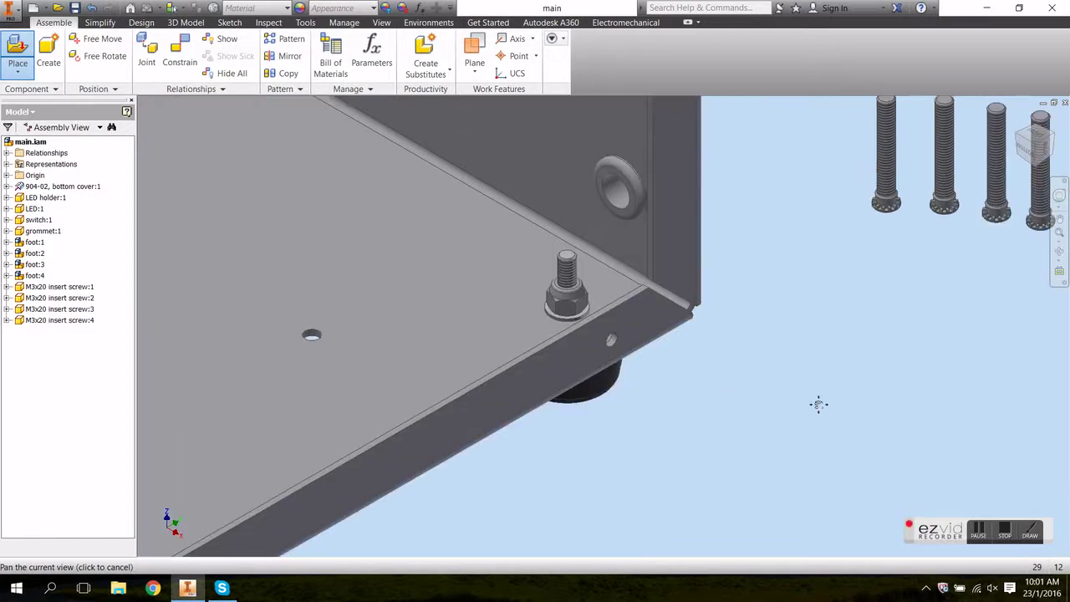
pyautogui.press('Escape')
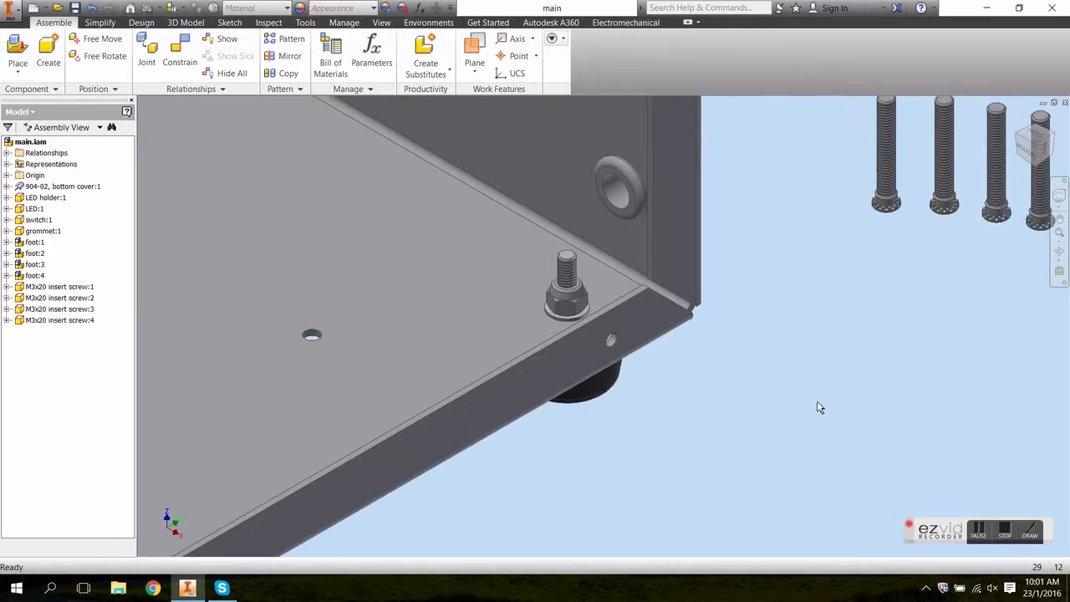
# Step: Free-rotate the first M3x20 insert screw so it lies tilted with its head facing the view
pyautogui.moveTo(883, 204); pyautogui.dragTo(859, 337)
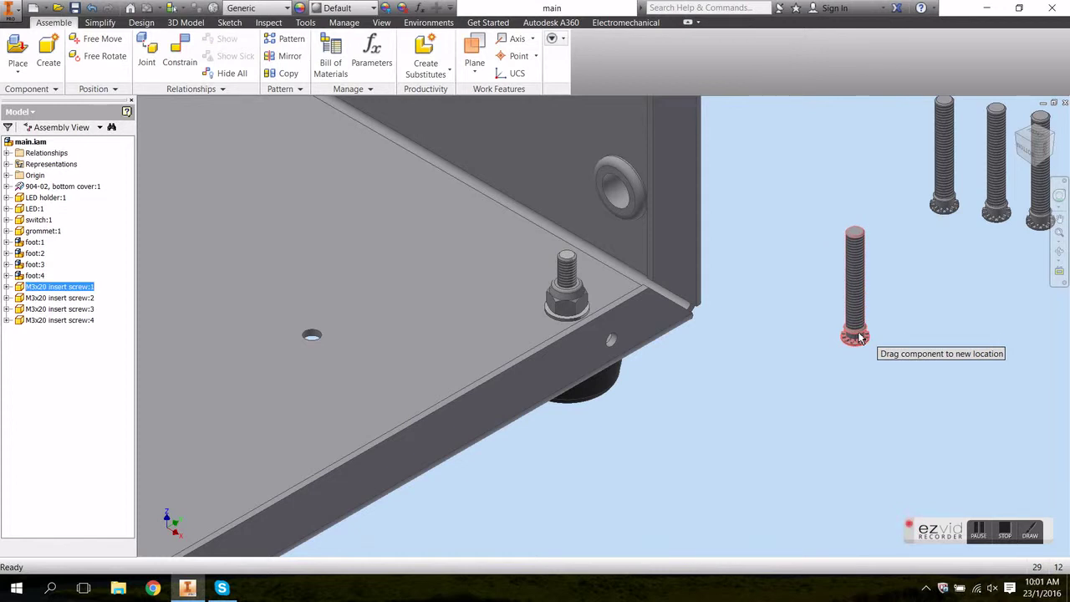
pyautogui.moveTo(859, 337); pyautogui.dragTo(863, 323)
pyautogui.press('g')
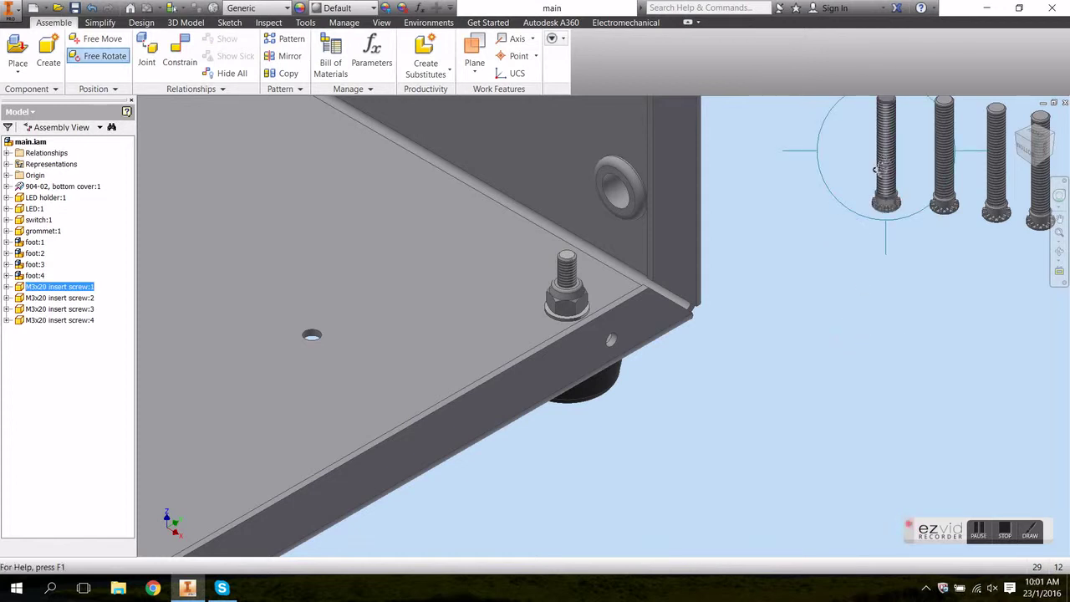
pyautogui.moveTo(875, 179); pyautogui.dragTo(870, 147)
pyautogui.scroll(3, 862, 188)
pyautogui.moveTo(861, 186); pyautogui.dragTo(761, 423, button='middle')
pyautogui.press('Escape')
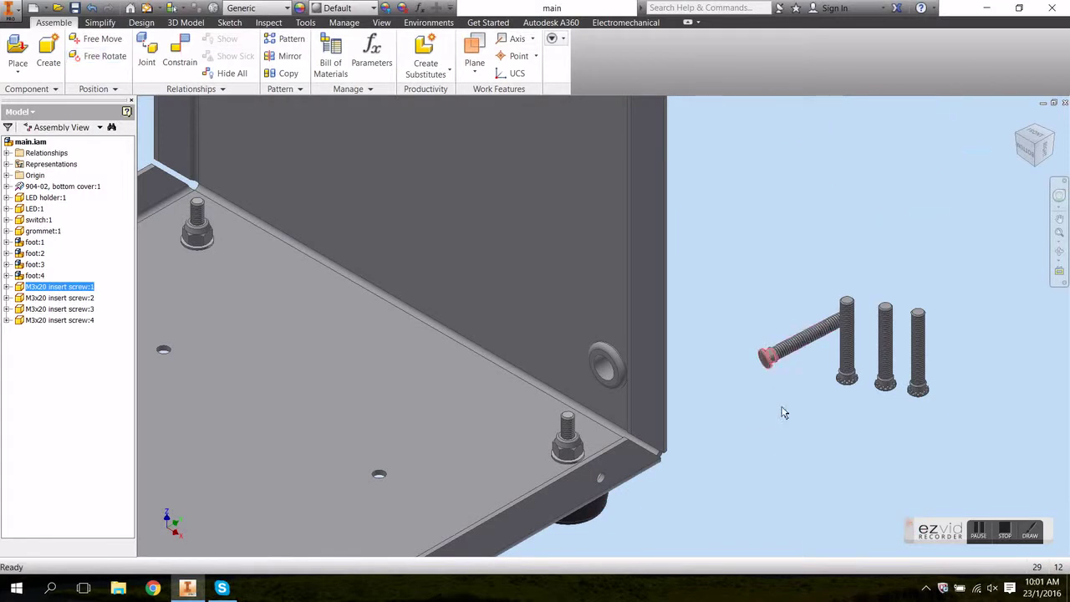
# Step: Move the rotated insert screw clear of the other three, close to the bottom cover's corner
pyautogui.moveTo(789, 359); pyautogui.dragTo(739, 460)
pyautogui.moveTo(741, 390); pyautogui.dragTo(800, 275, button='middle')
pyautogui.scroll(2, 786, 381)
pyautogui.scroll(2, 778, 393)
pyautogui.click(800, 478)
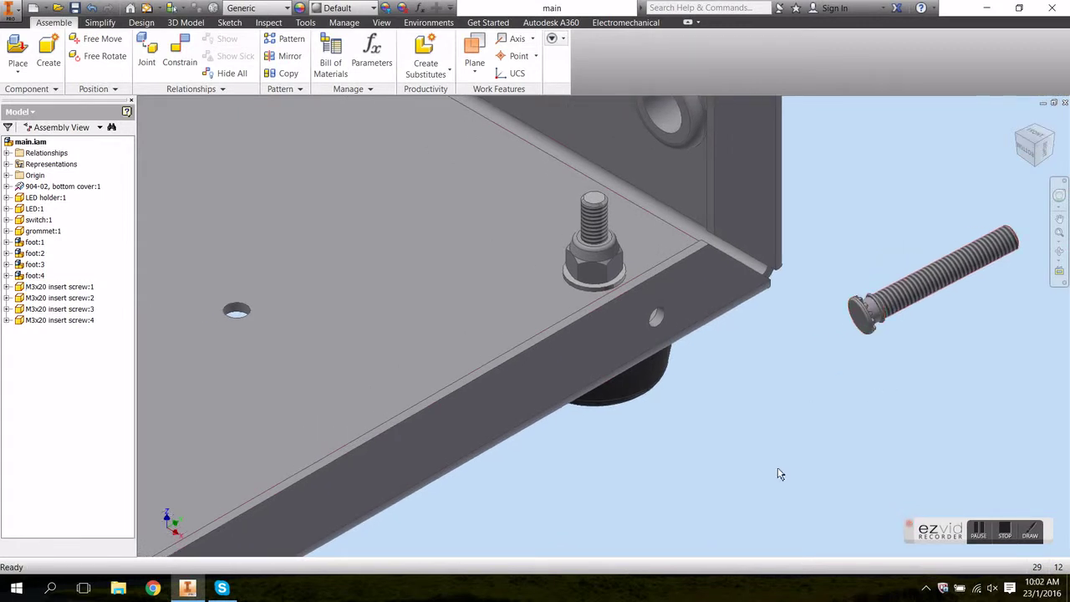
# Step: Insert-constrain the collar underside of the rotated screw to the bottom cover's nearest inner hole, opposed with 0 mm offset, and finish constraining
pyautogui.click(184, 54)
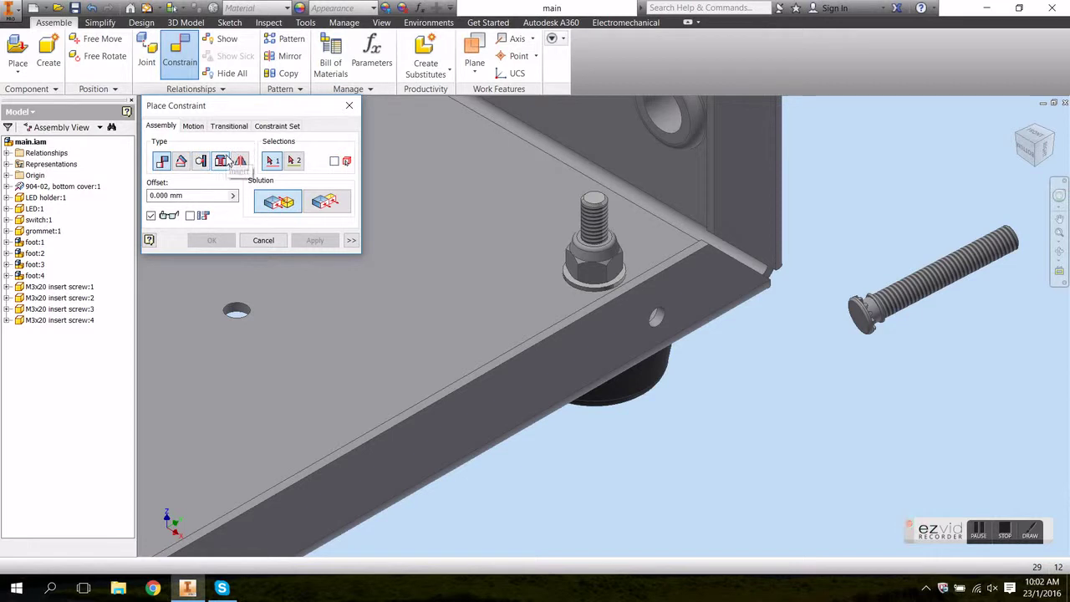
pyautogui.click(222, 162)
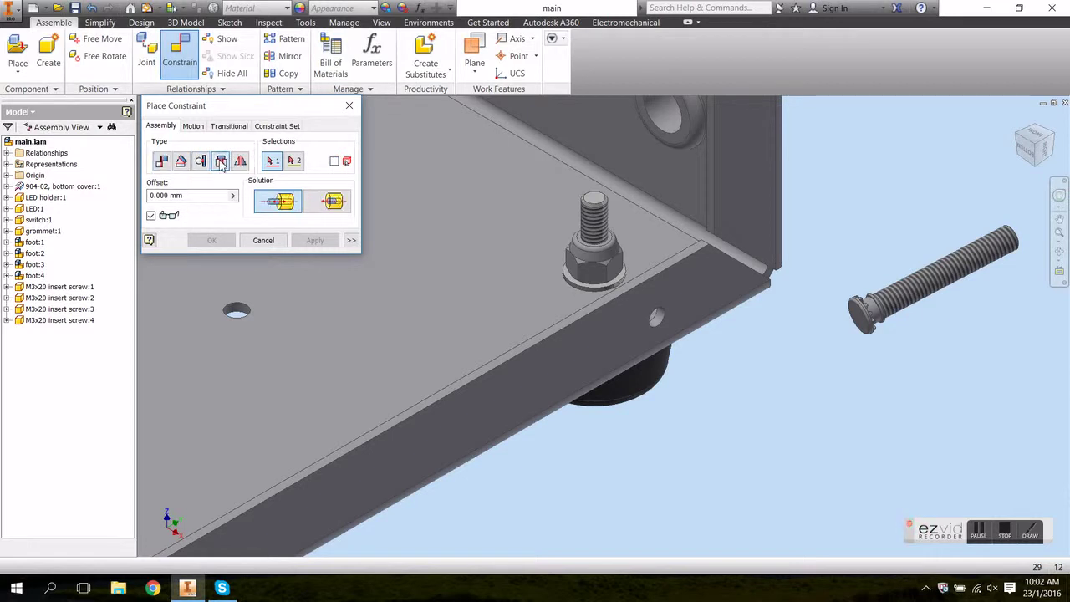
pyautogui.click(235, 309)
pyautogui.scroll(6, 920, 322)
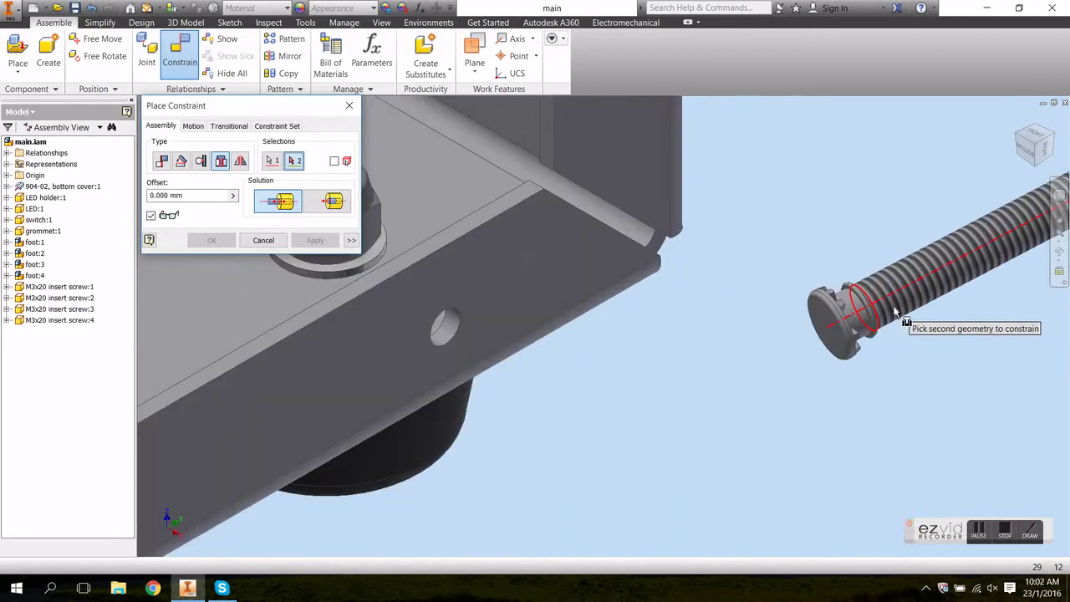
pyautogui.click(585, 197)
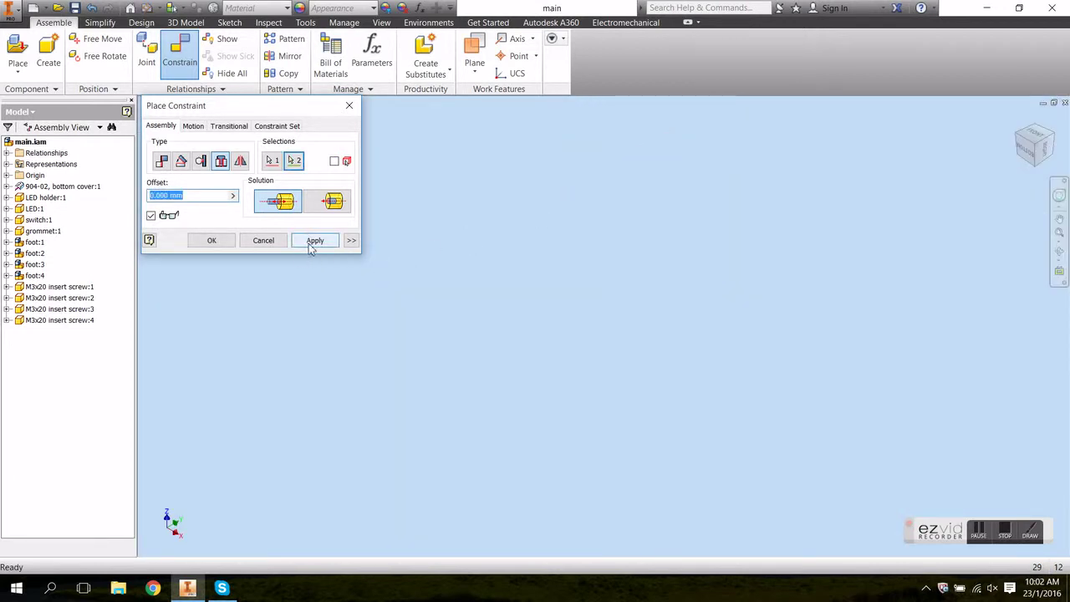
pyautogui.click(312, 243)
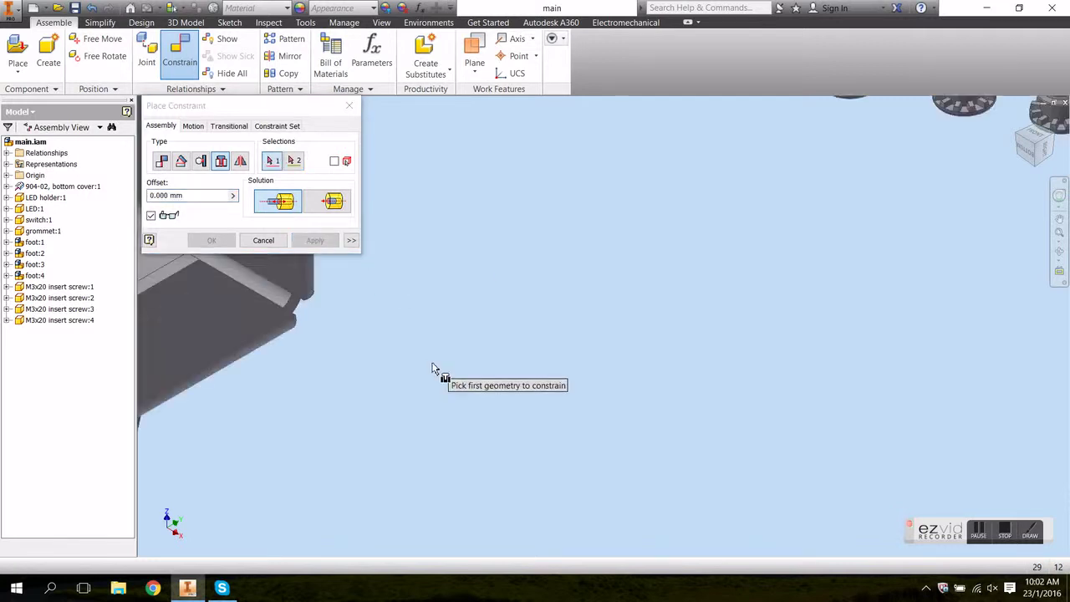
pyautogui.scroll(-5, 865, 389)
pyautogui.moveTo(456, 241); pyautogui.dragTo(453, 222, button='middle')
pyautogui.click(264, 240)
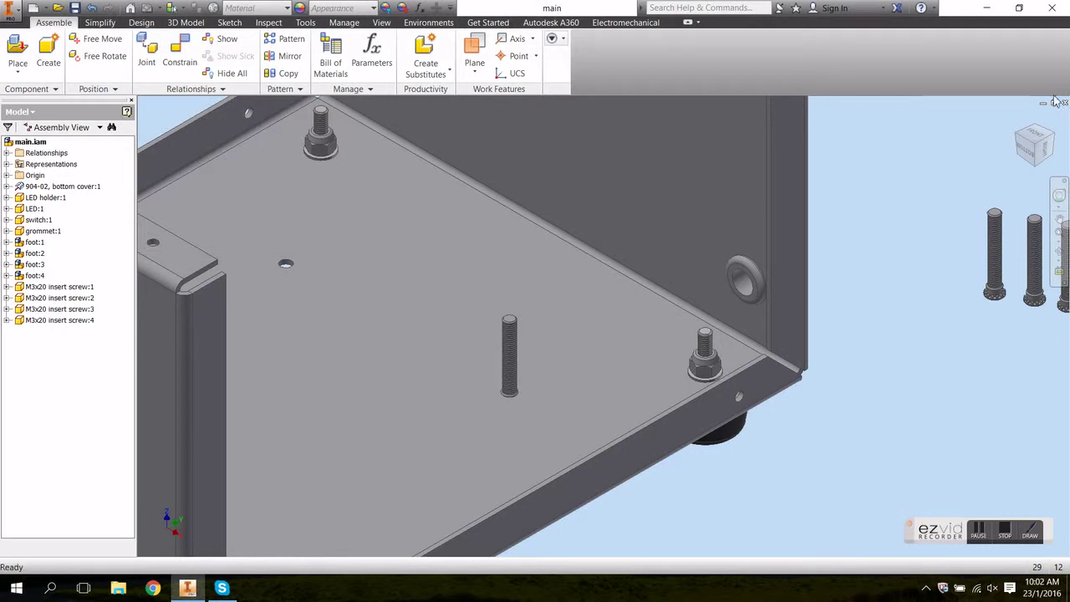
# Step: Display the enclosure from the right side in Wireframe style and examine how the insert screw seats in the bottom cover
pyautogui.click(1050, 156)
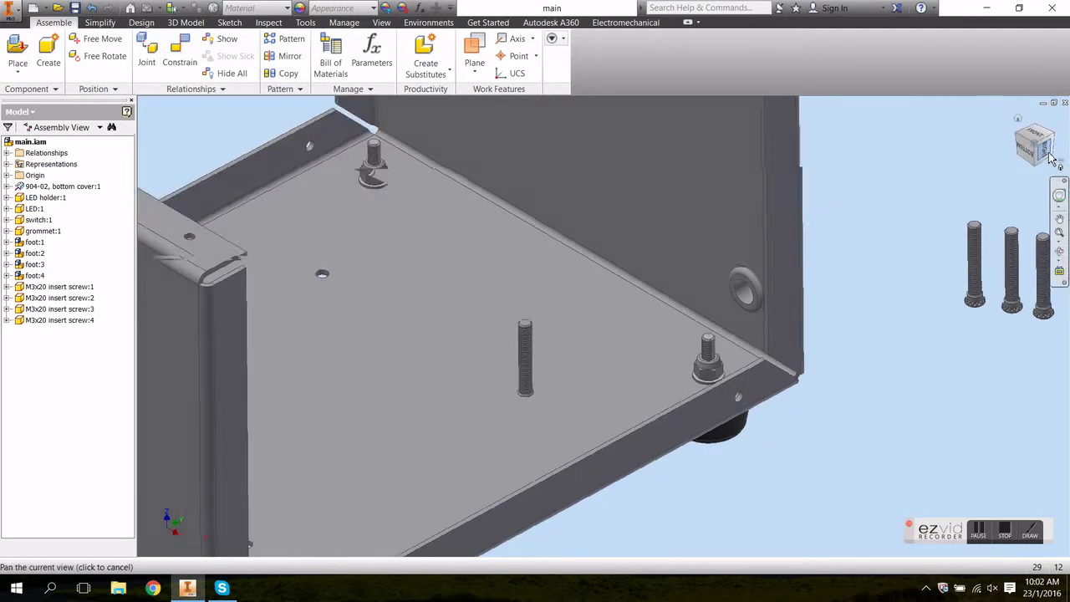
pyautogui.scroll(10, 640, 406)
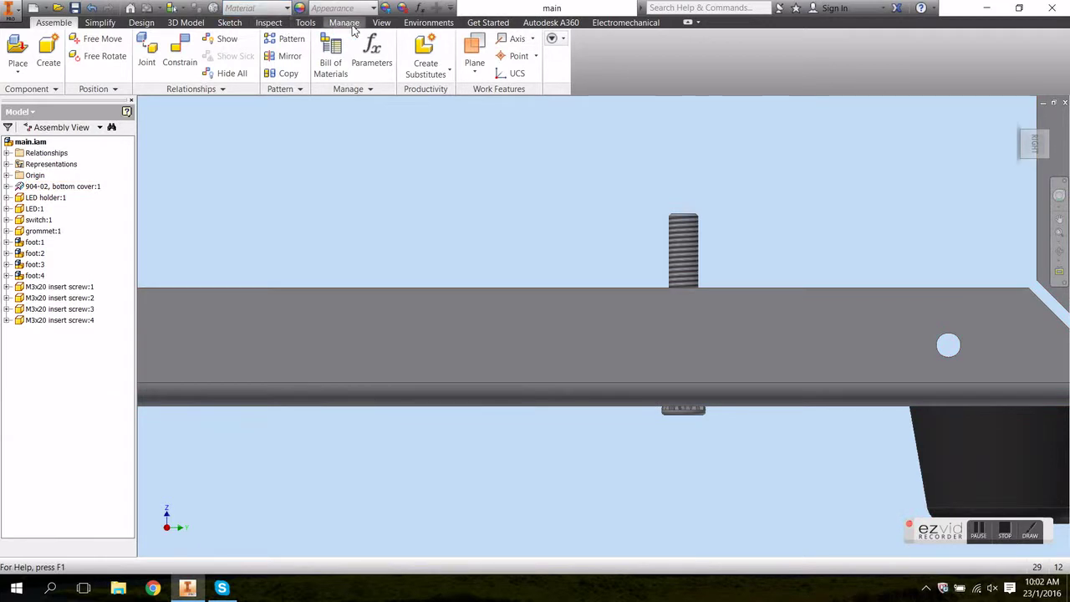
pyautogui.click(381, 23)
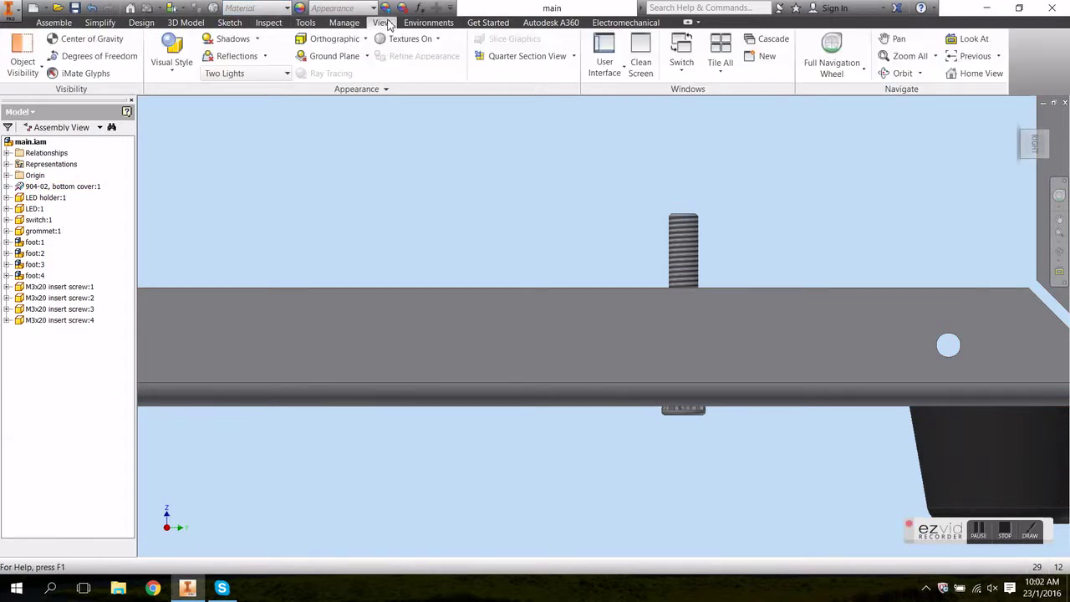
pyautogui.click(172, 55)
pyautogui.click(205, 208)
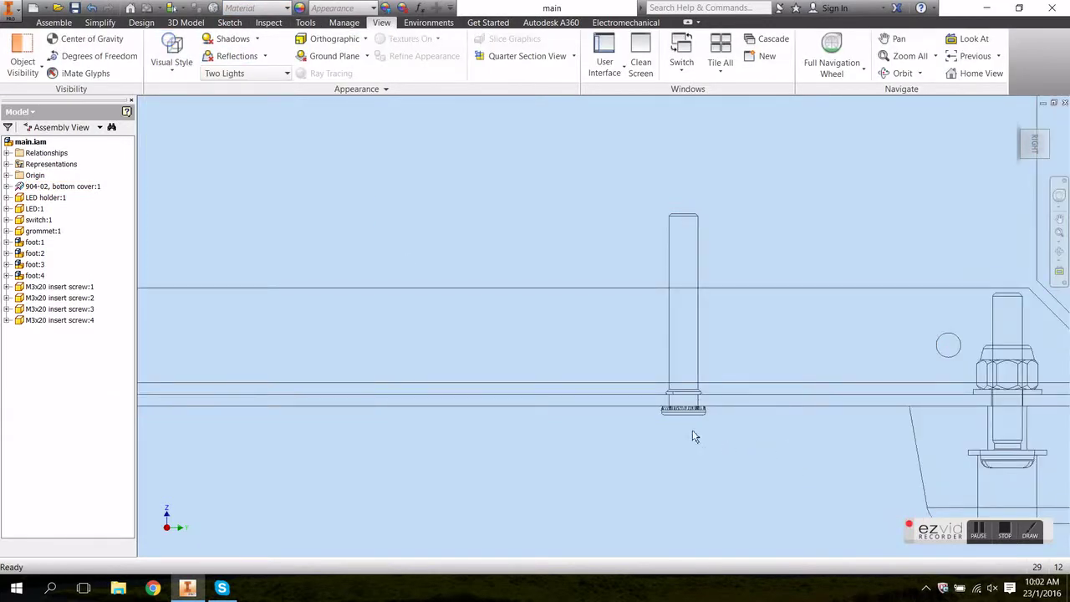
pyautogui.scroll(5, 684, 410)
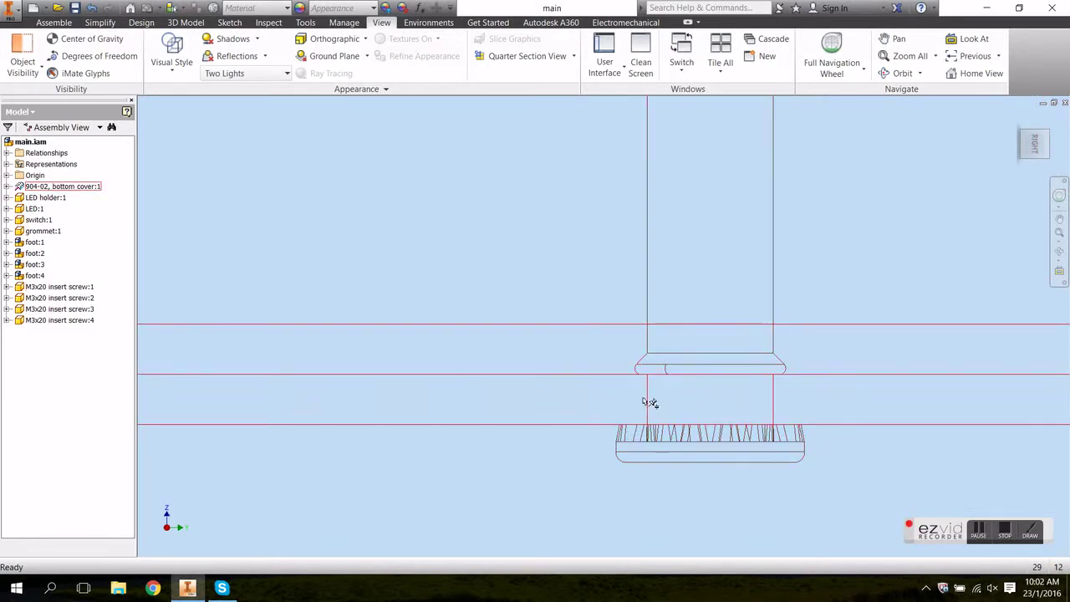
pyautogui.scroll(-4, 649, 404)
# Step: Restore the Shaded with Edges style and return to the home view
pyautogui.click(171, 55)
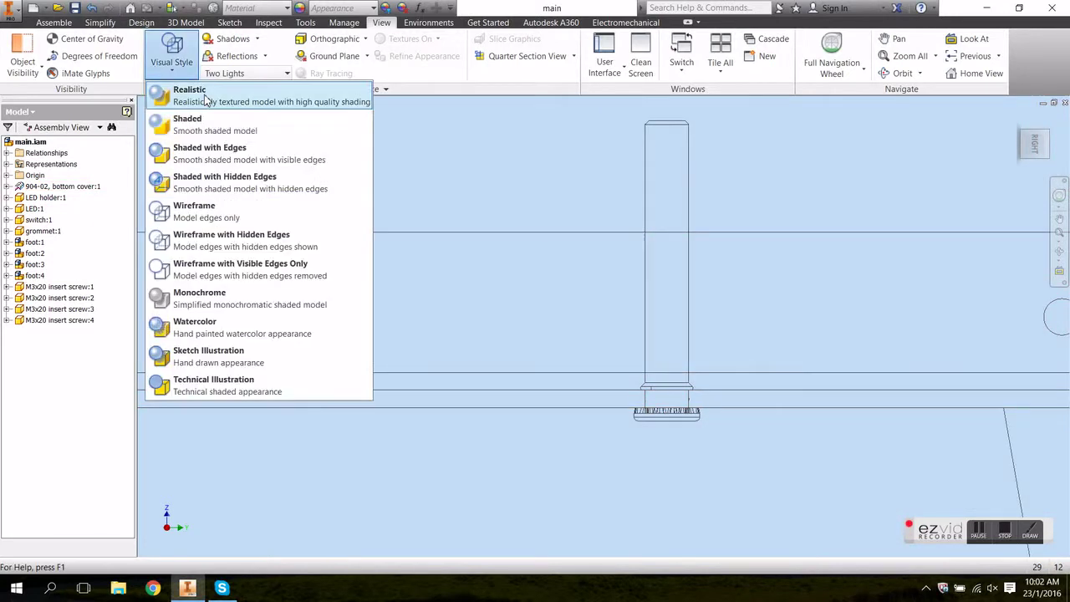
pyautogui.click(224, 154)
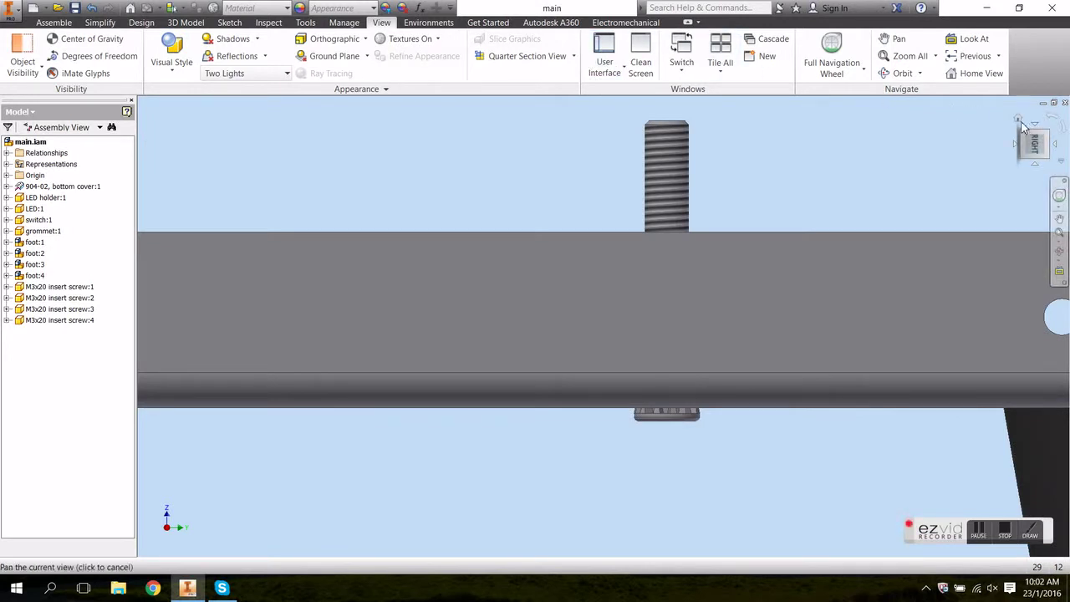
pyautogui.click(1020, 122)
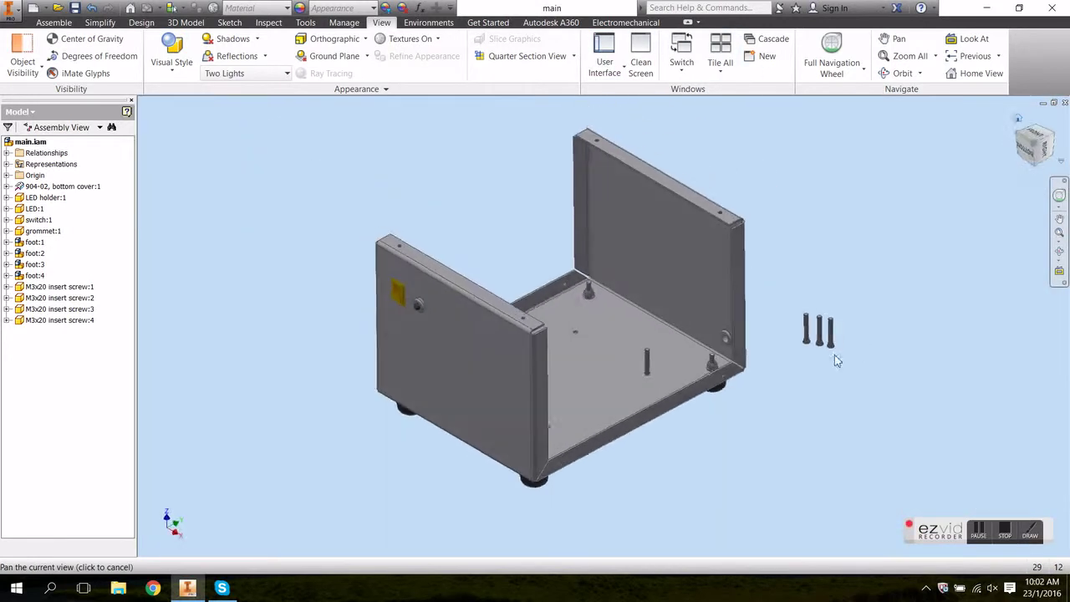
# Step: Pull the second insert screw away from the remaining ones and free-rotate it to lie horizontally with its head exposed
pyautogui.scroll(-5, 735, 401)
pyautogui.moveTo(931, 208); pyautogui.dragTo(914, 284)
pyautogui.press('g')
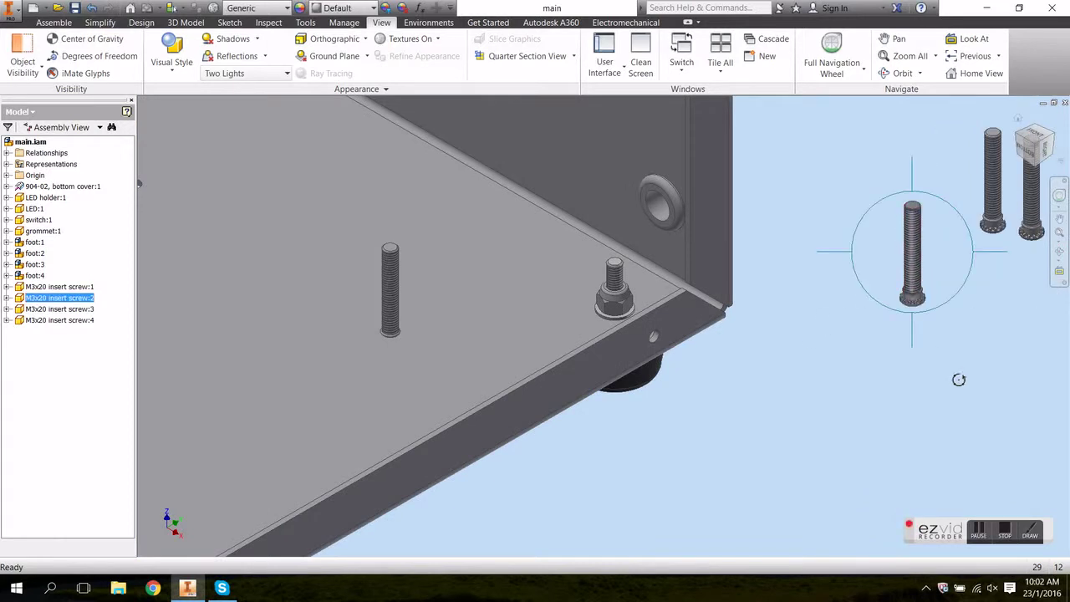
pyautogui.moveTo(916, 271); pyautogui.dragTo(896, 279)
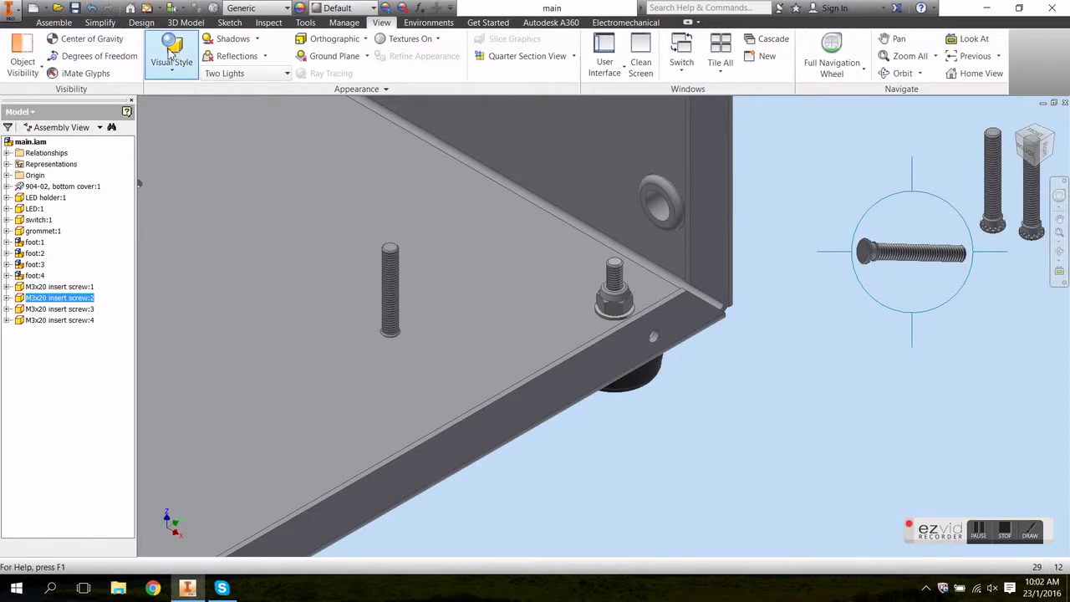
# Step: Insert-constrain the second screw's collar underside edge to the inner hole behind the first screw, opposed with 0 mm offset
pyautogui.click(51, 22)
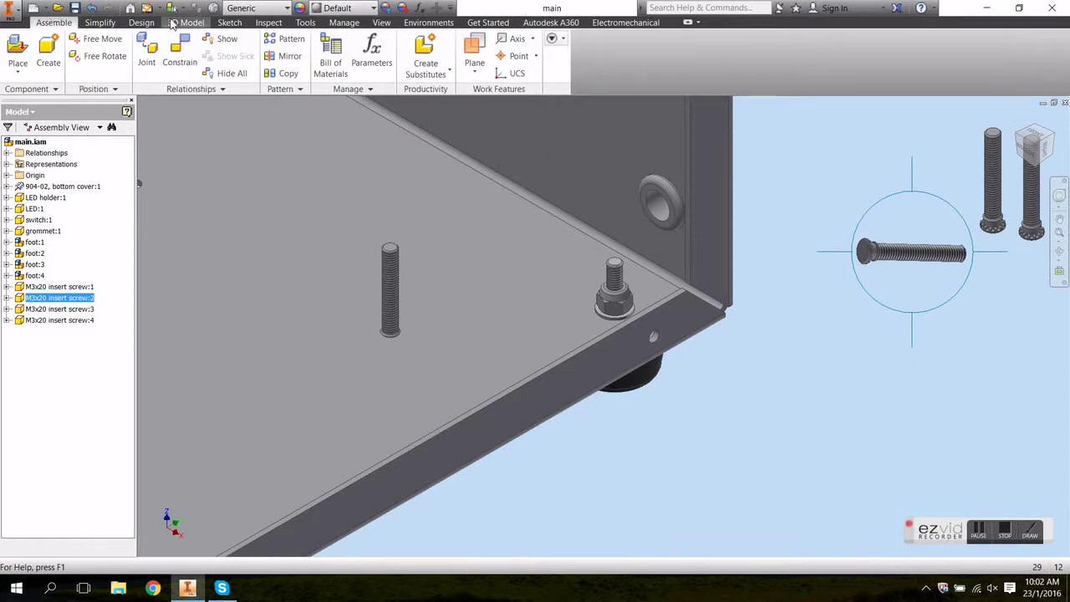
pyautogui.click(179, 52)
pyautogui.click(220, 161)
pyautogui.scroll(-5, 896, 240)
pyautogui.scroll(-3, 897, 240)
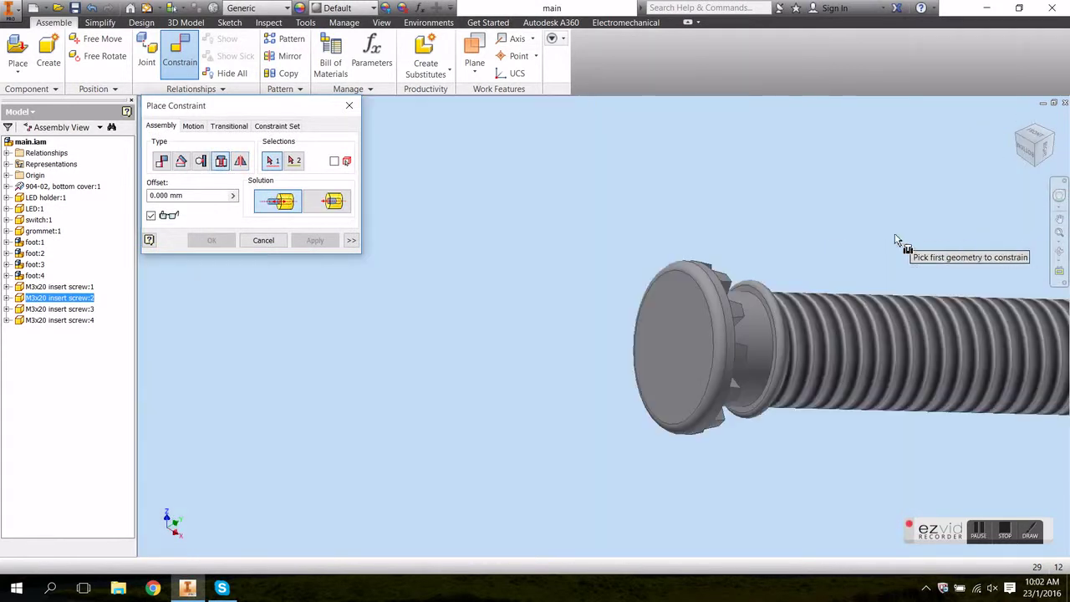
pyautogui.click(728, 308)
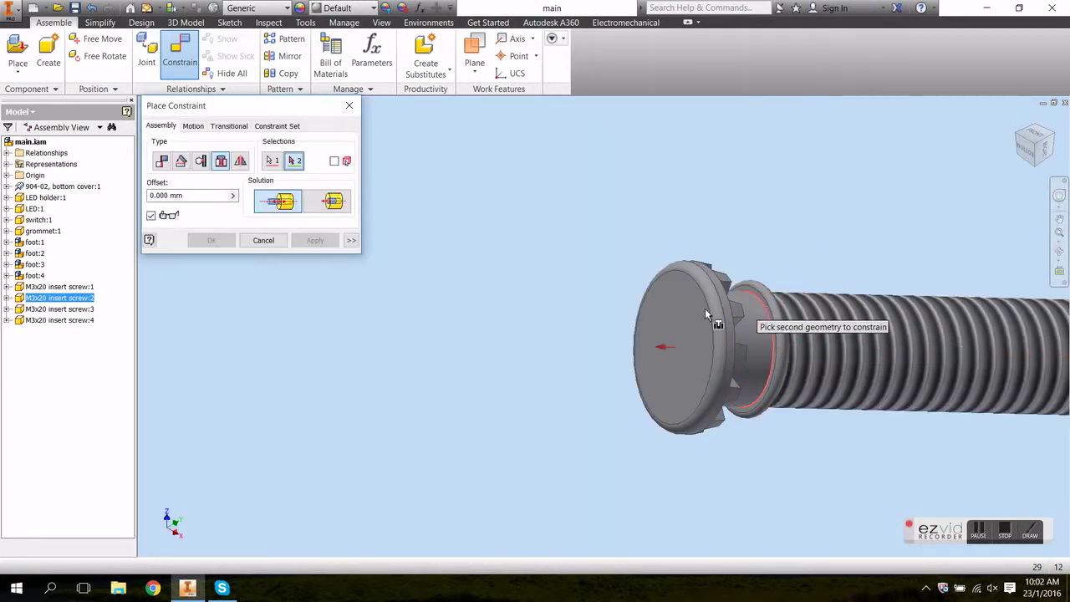
pyautogui.scroll(6, 545, 327)
pyautogui.moveTo(513, 326); pyautogui.dragTo(783, 300, button='middle')
pyautogui.scroll(-3, 783, 300)
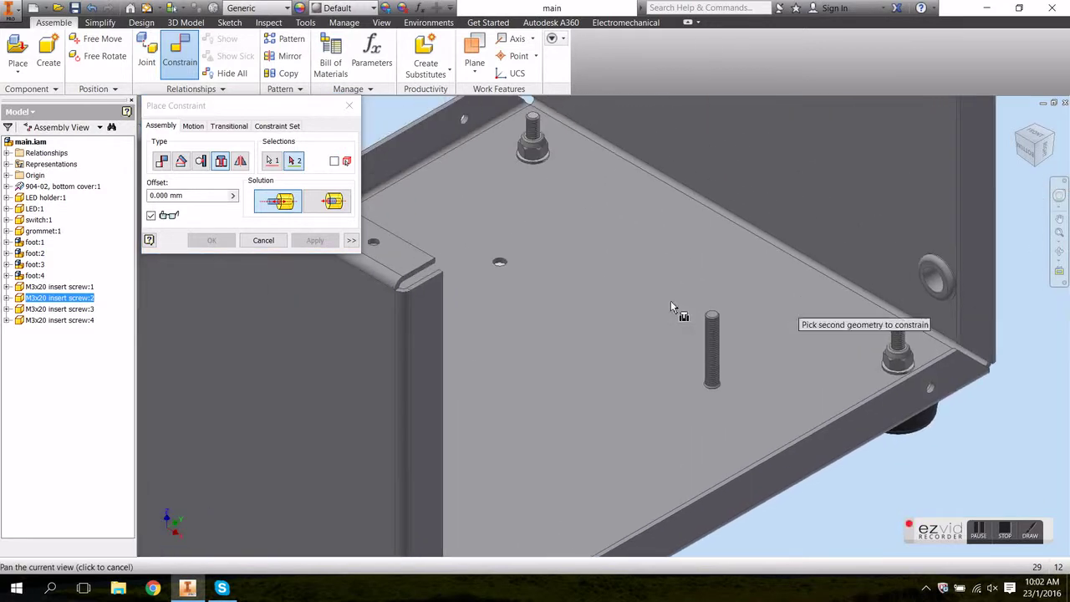
pyautogui.scroll(-5, 502, 276)
pyautogui.click(530, 227)
pyautogui.click(315, 241)
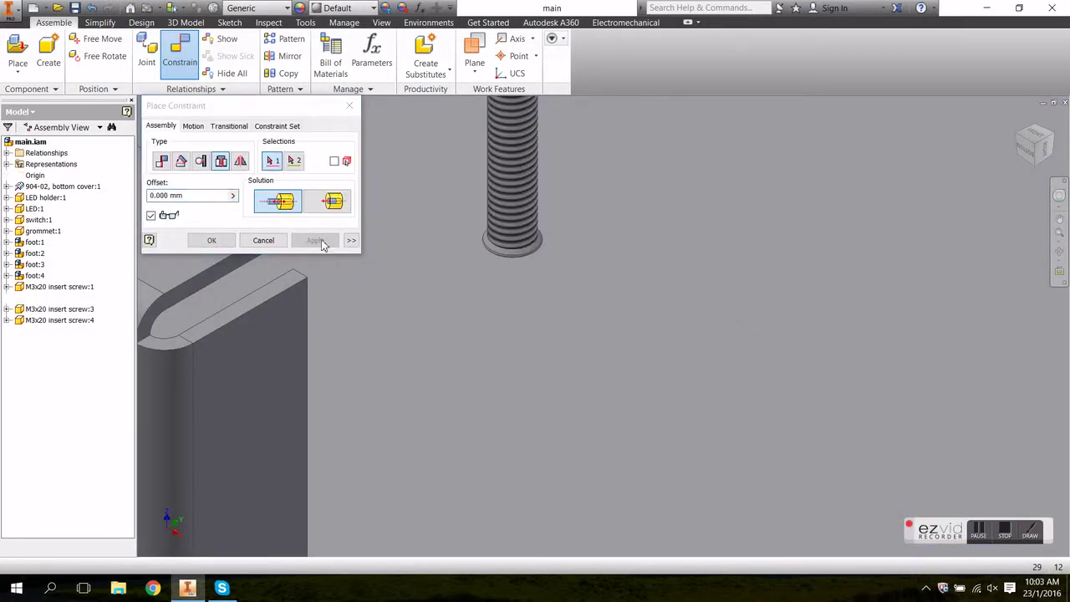
# Step: Insert-constrain a third insert screw to one of the bottom cover's two free inner holes, starting from the hole's edge
pyautogui.scroll(8, 490, 326)
pyautogui.keyDown('shift'); pyautogui.moveTo(546, 353); pyautogui.dragTo(477, 359, button='middle'); pyautogui.keyUp('shift')
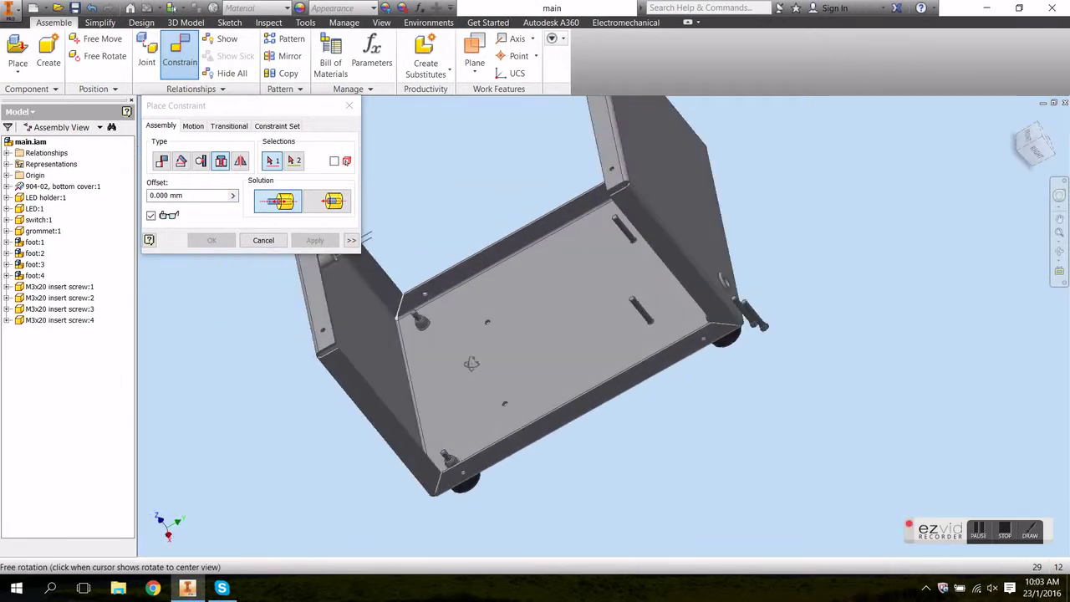
pyautogui.scroll(-5, 493, 334)
pyautogui.click(500, 284)
pyautogui.scroll(5, 679, 316)
pyautogui.moveTo(679, 316); pyautogui.dragTo(440, 402, button='middle')
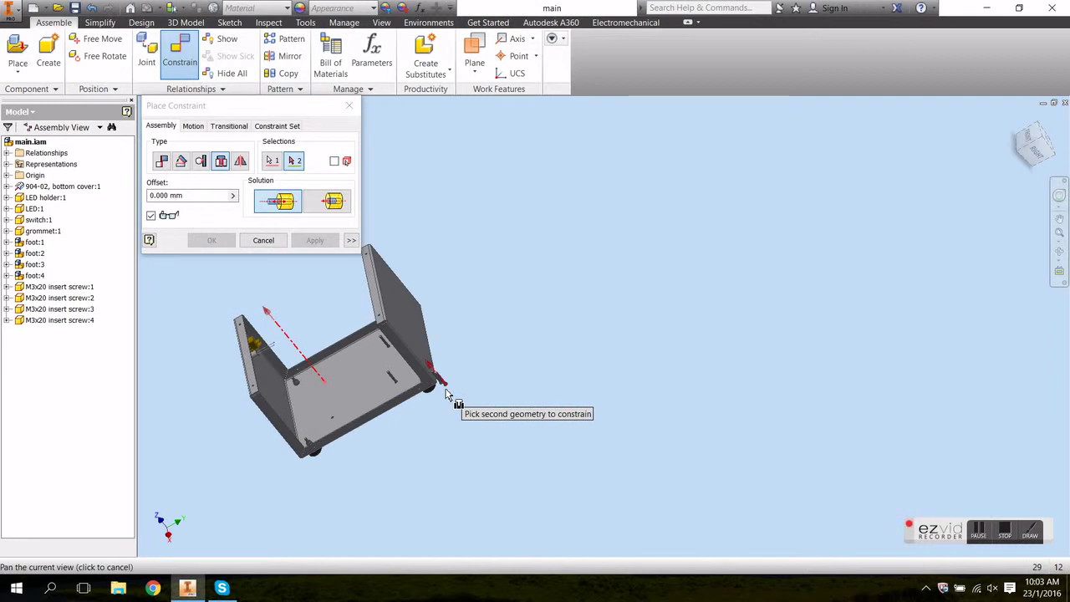
# Step: Apply an Insert constraint between the already picked bottom cover hole and the collar edge of one loose M3x20 insert screw
pyautogui.scroll(-6, 497, 363)
pyautogui.keyDown('shift'); pyautogui.moveTo(704, 388); pyautogui.dragTo(693, 352, button='middle'); pyautogui.keyUp('shift')
pyautogui.scroll(-4, 652, 326)
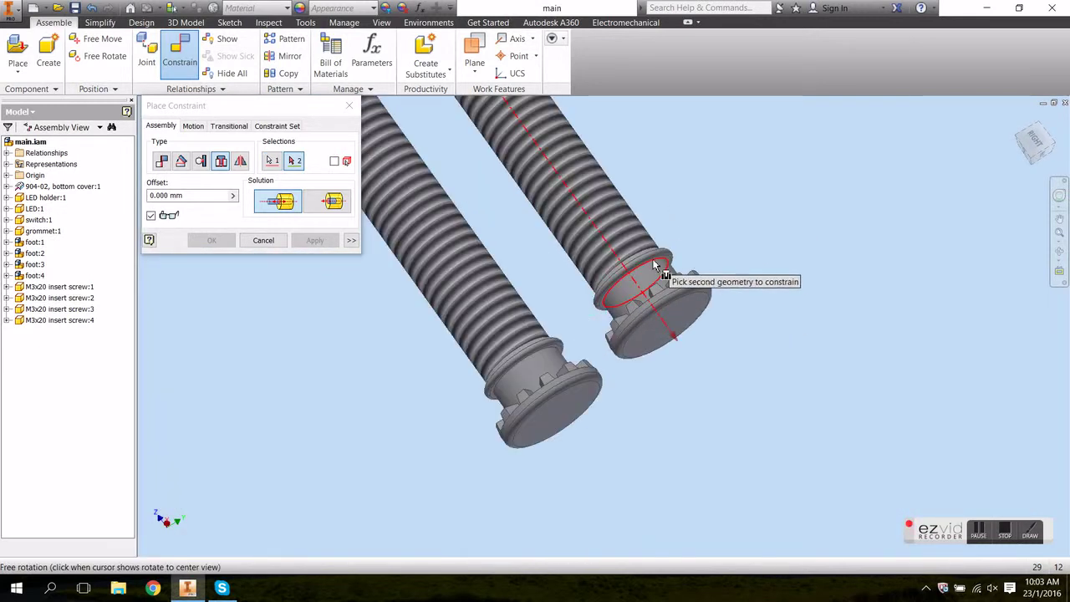
pyautogui.click(655, 262)
pyautogui.click(315, 240)
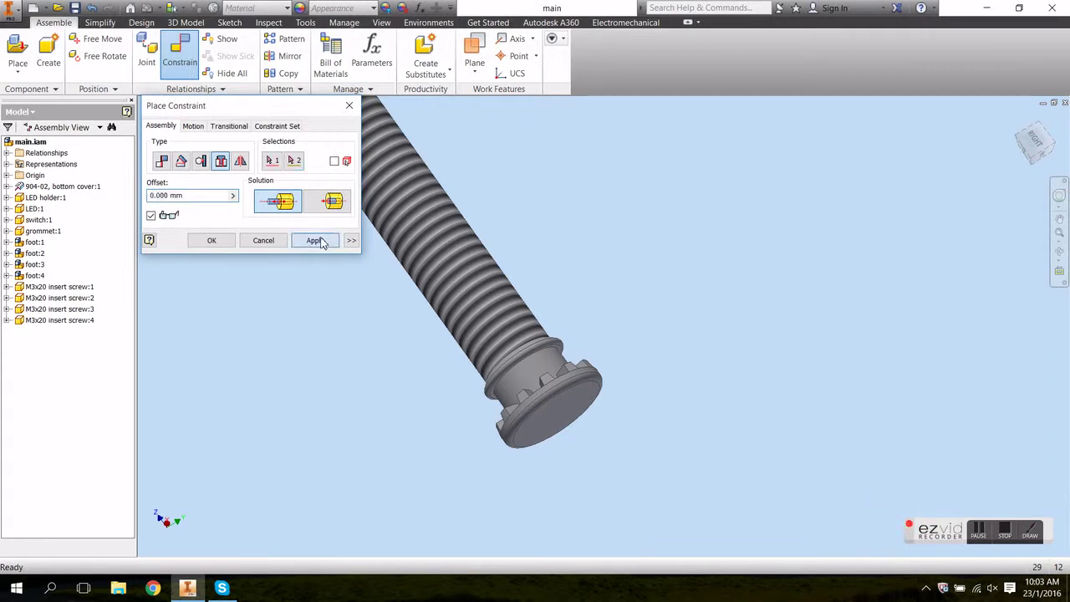
# Step: Seat the last loose M3x20 insert screw in the remaining open bottom cover hole with an Insert constraint and finish constraining
pyautogui.click(553, 356)
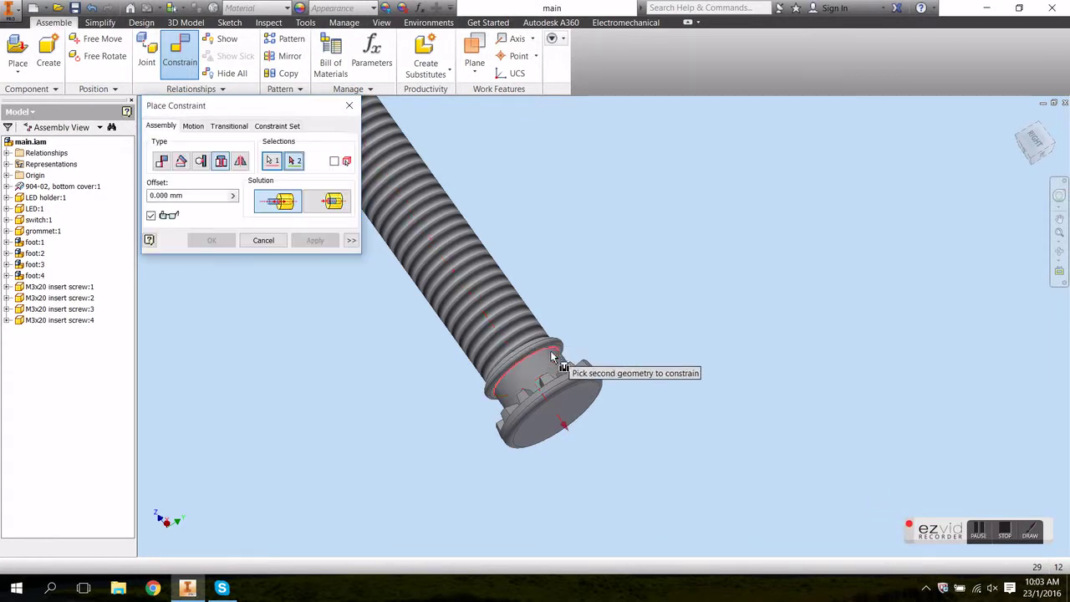
pyautogui.press('F5')
pyautogui.press('F5')
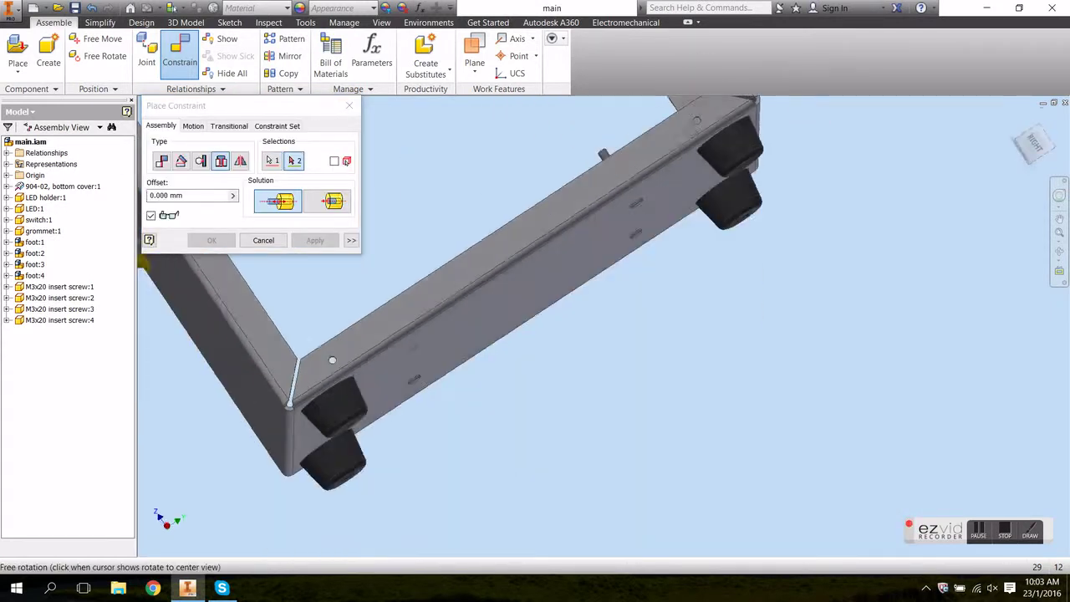
pyautogui.moveTo(518, 254); pyautogui.dragTo(547, 182, button='middle')
pyautogui.scroll(2, 630, 232)
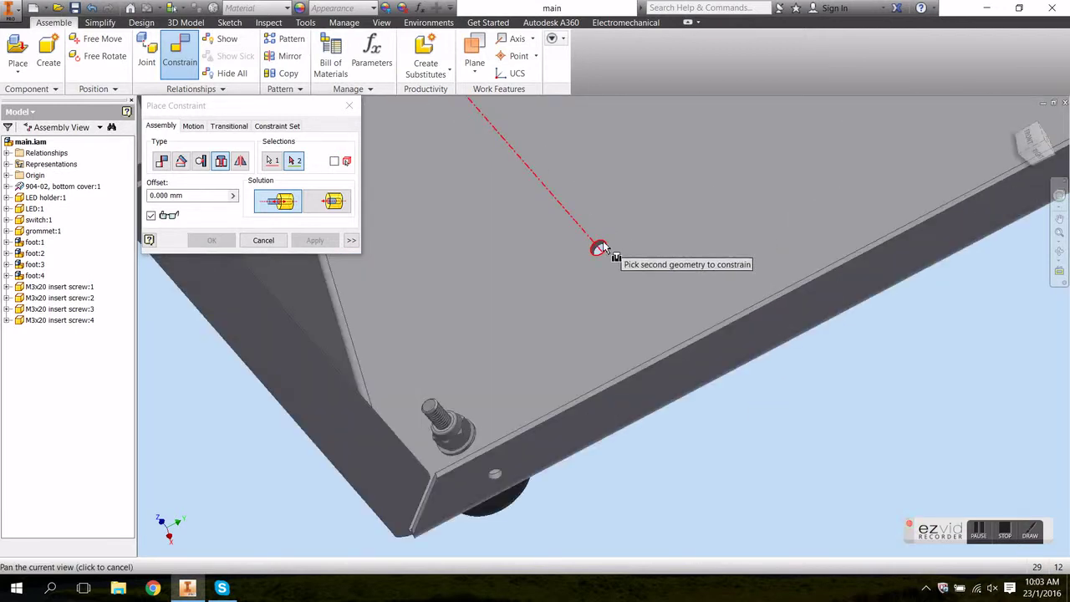
pyautogui.click(601, 248)
pyautogui.click(316, 241)
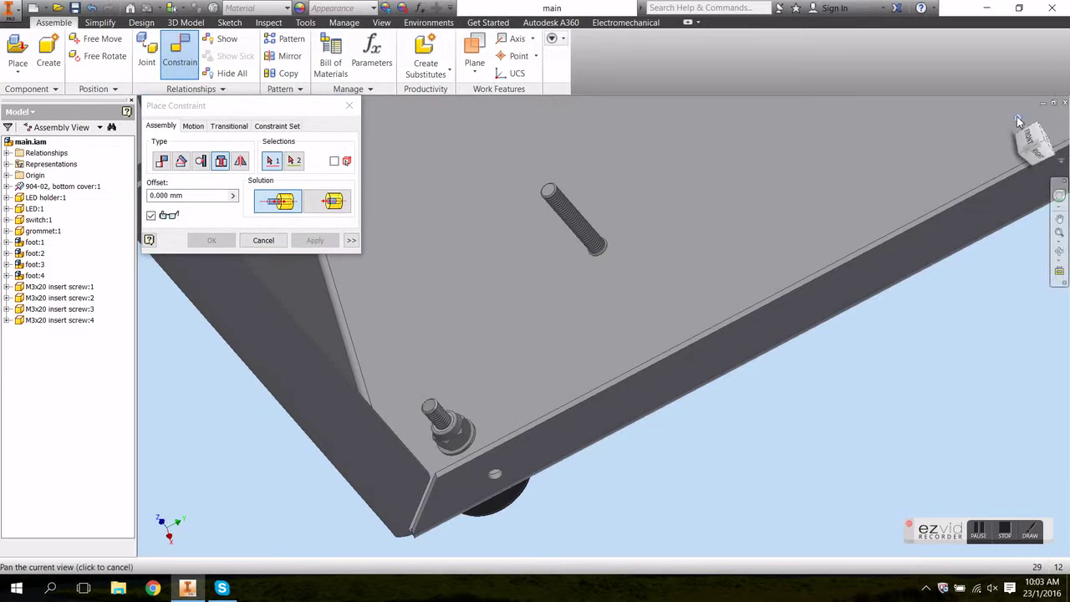
pyautogui.click(1037, 151)
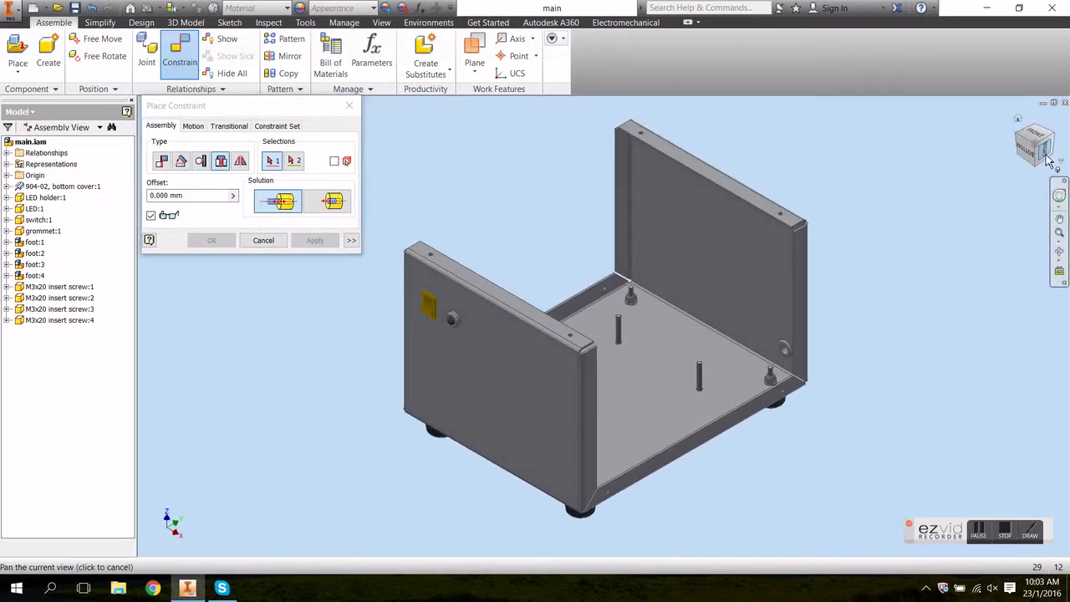
pyautogui.click(1050, 160)
pyautogui.click(262, 241)
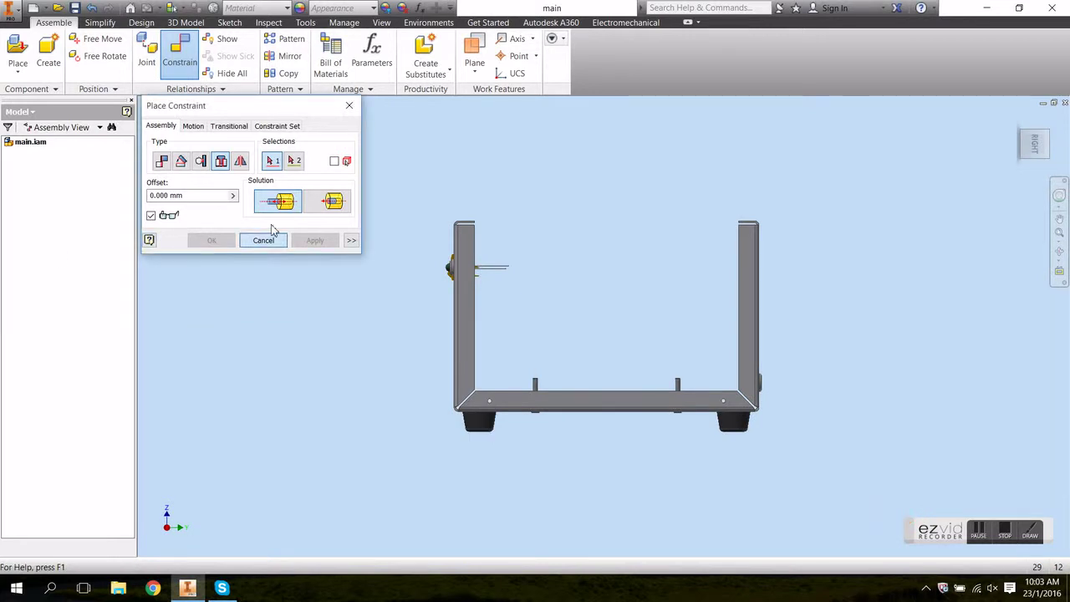
# Step: Show the assembly in Wireframe style and examine how the insert screws sit in the bottom plate from the side
pyautogui.click(382, 23)
pyautogui.click(190, 75)
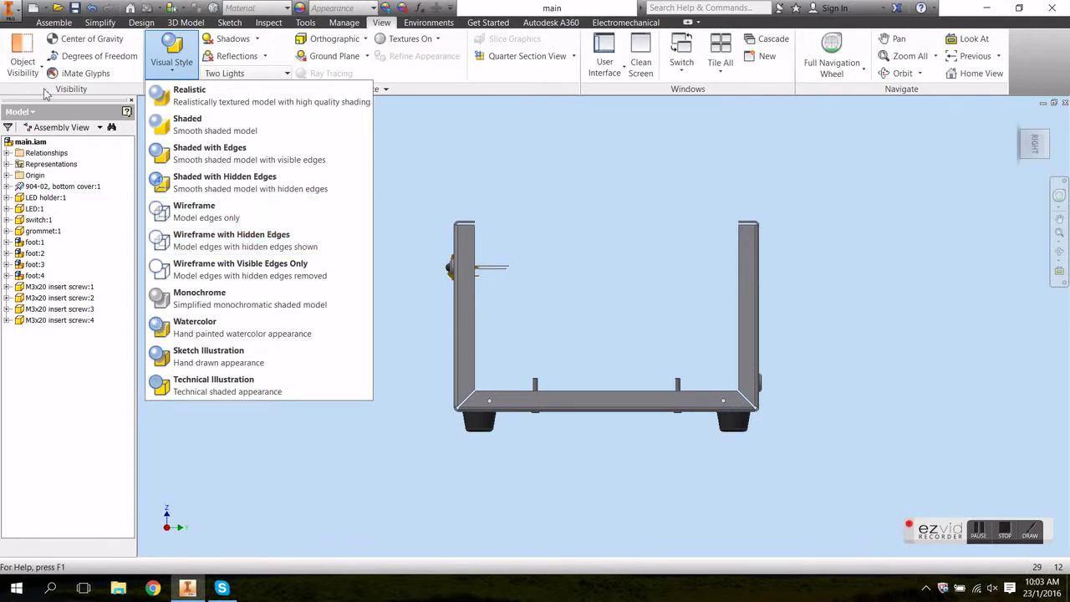
pyautogui.click(178, 219)
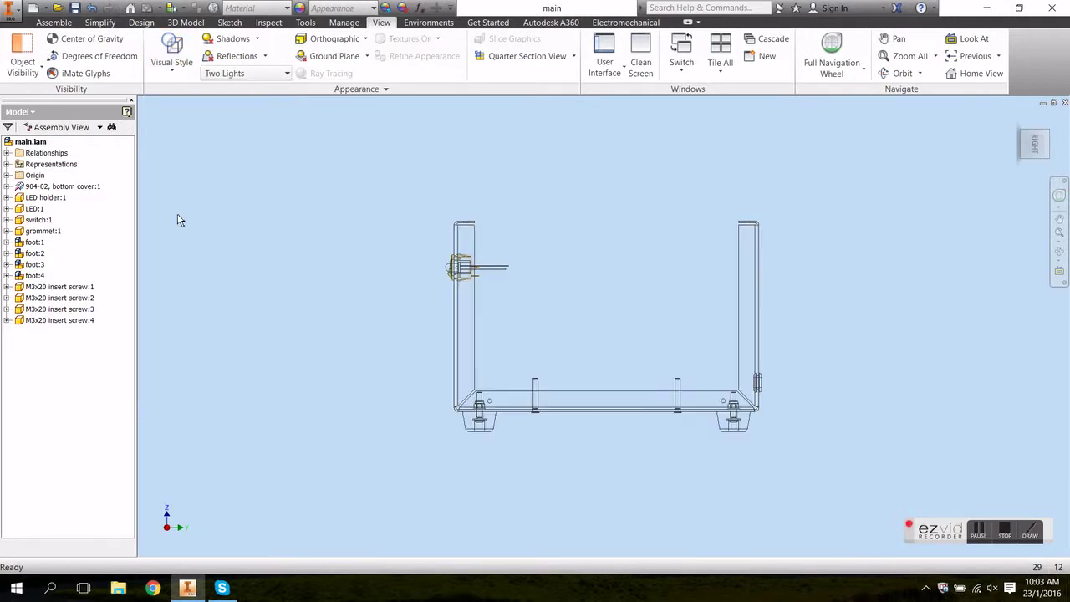
pyautogui.scroll(5, 534, 444)
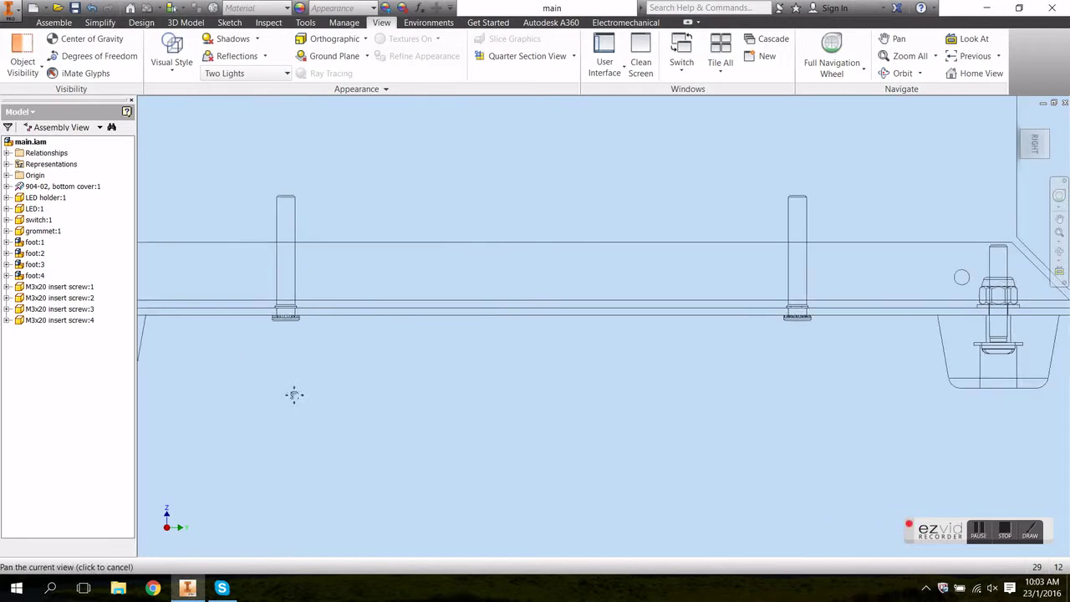
pyautogui.moveTo(253, 315); pyautogui.dragTo(728, 419, button='middle')
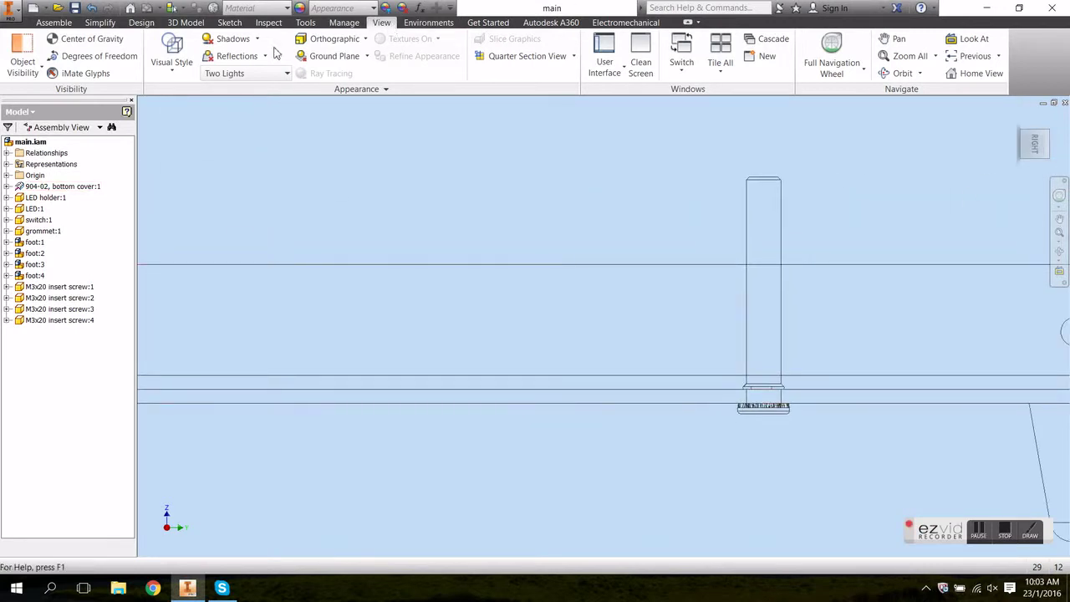
# Step: Restore the Shaded with Edges visual style and save the assembly
pyautogui.click(174, 59)
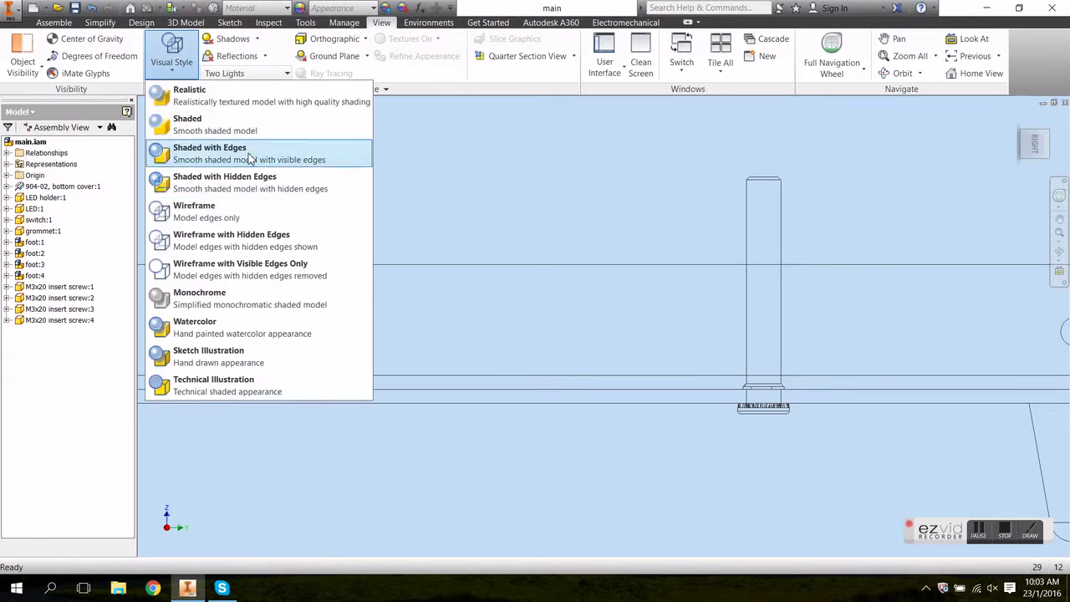
pyautogui.click(249, 158)
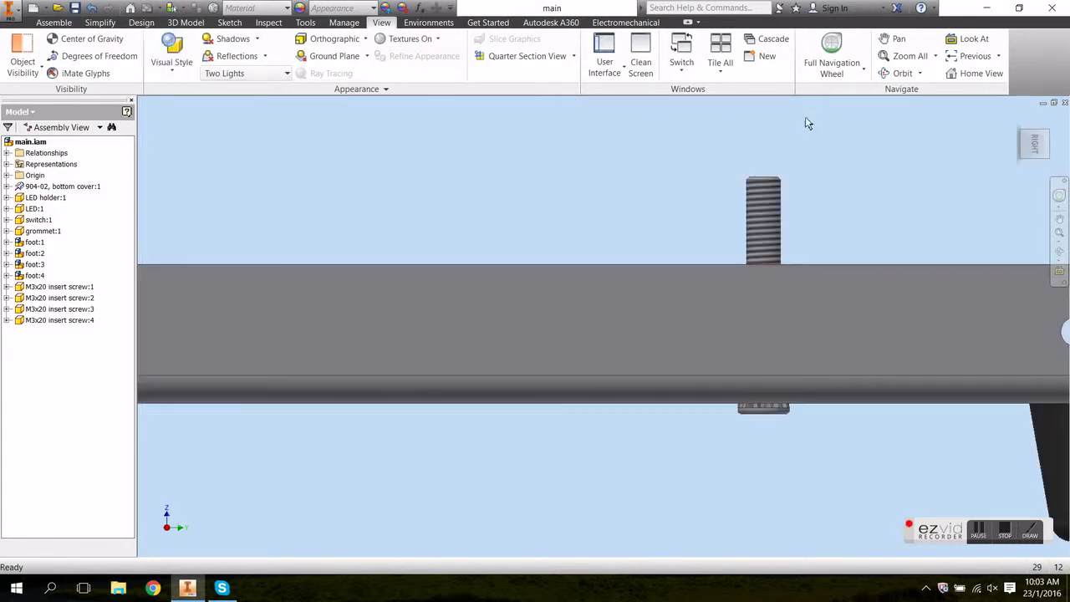
pyautogui.click(1017, 121)
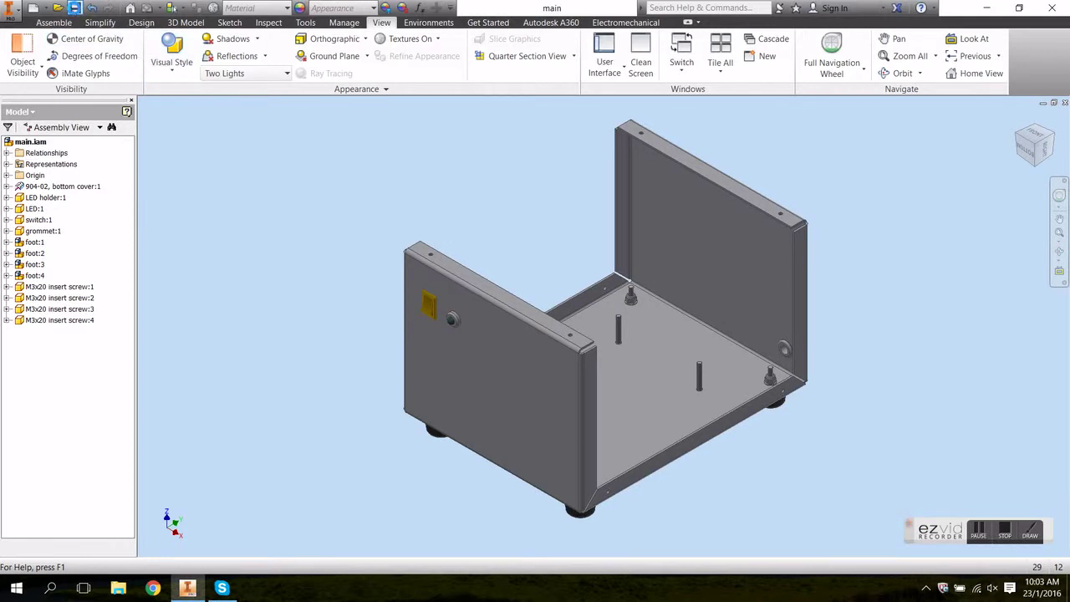
pyautogui.click(74, 7)
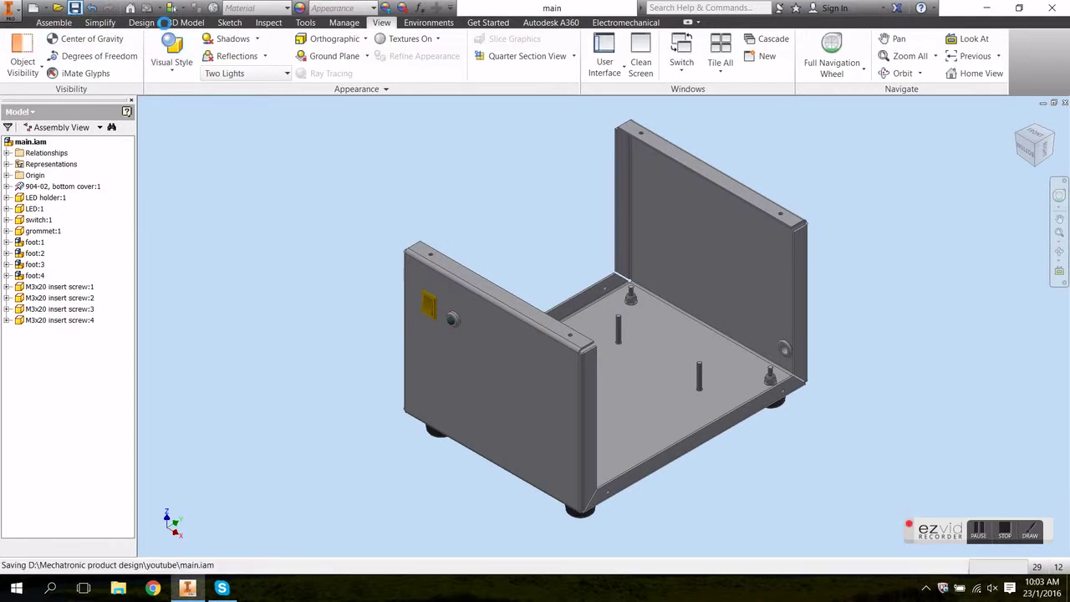
# Step: Place four instances of the stand off component in the empty space beside the bottom cover
pyautogui.click(53, 22)
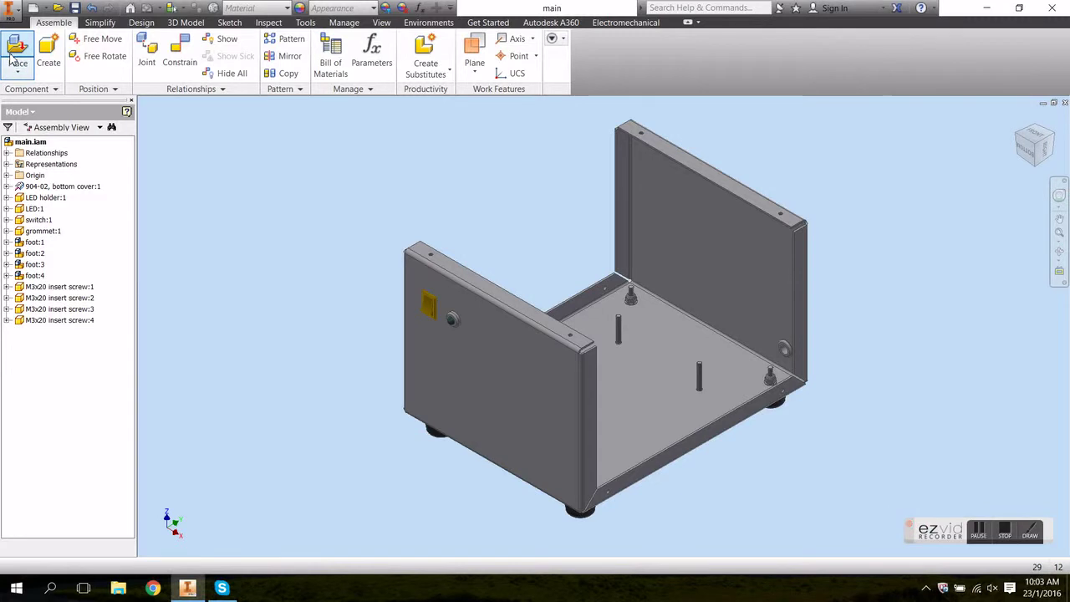
pyautogui.click(14, 55)
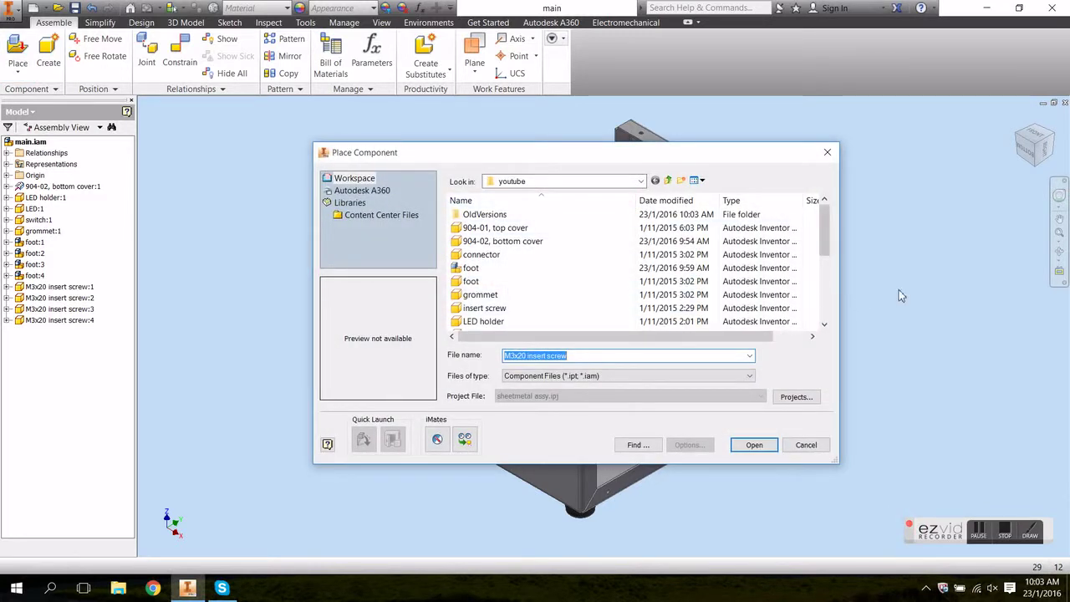
pyautogui.click(824, 309)
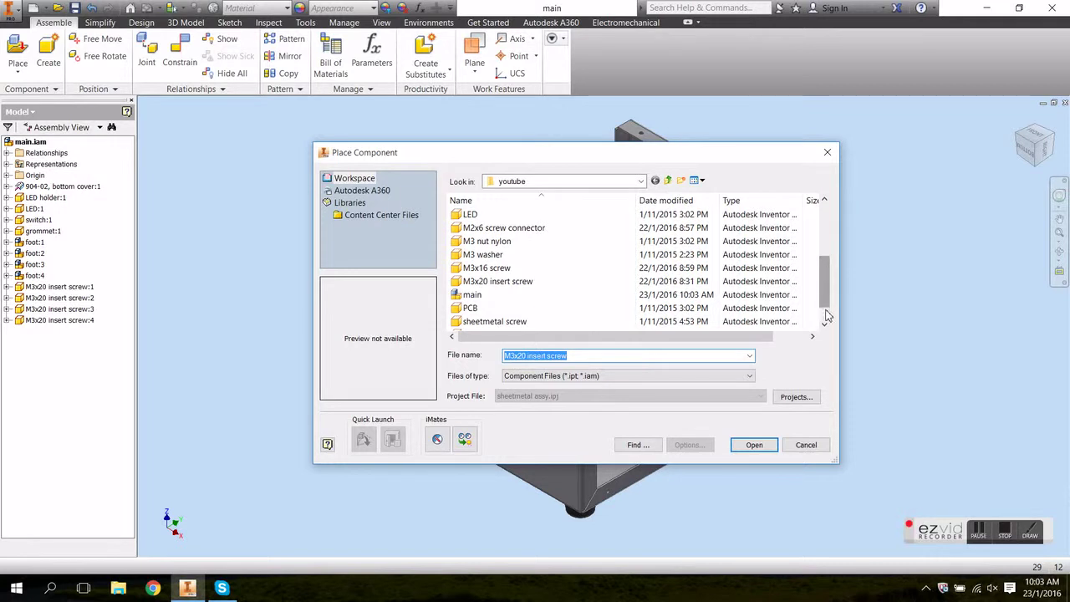
pyautogui.scroll(-1, 826, 315)
pyautogui.click(482, 308)
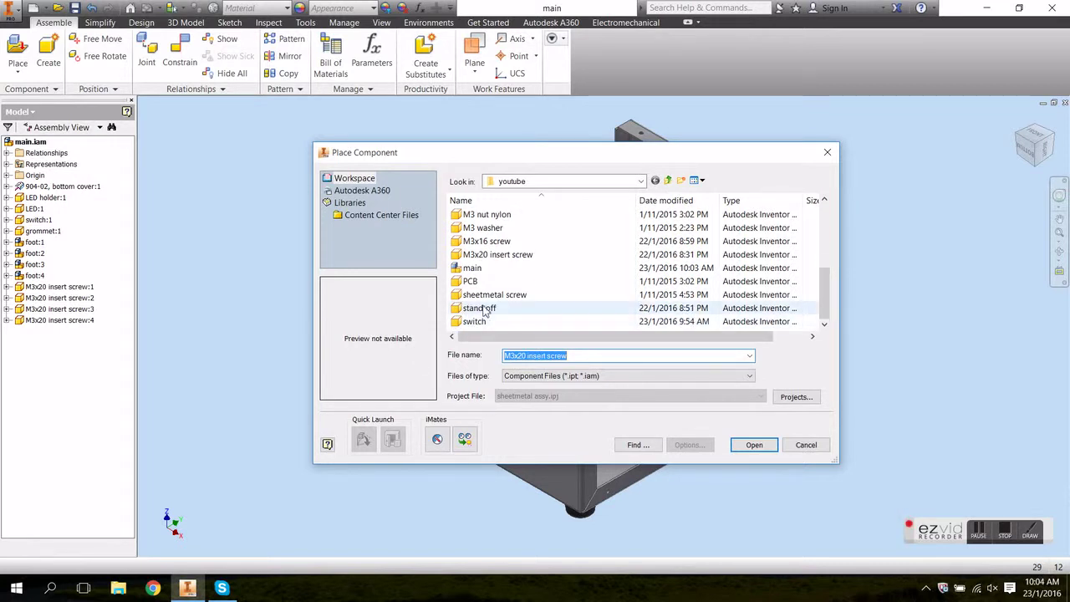
pyautogui.click(767, 448)
pyautogui.click(856, 348)
pyautogui.click(867, 307)
pyautogui.click(903, 312)
pyautogui.click(908, 360)
pyautogui.scroll(-5, 903, 380)
pyautogui.moveTo(854, 400); pyautogui.dragTo(854, 401, button='middle')
pyautogui.press('Escape')
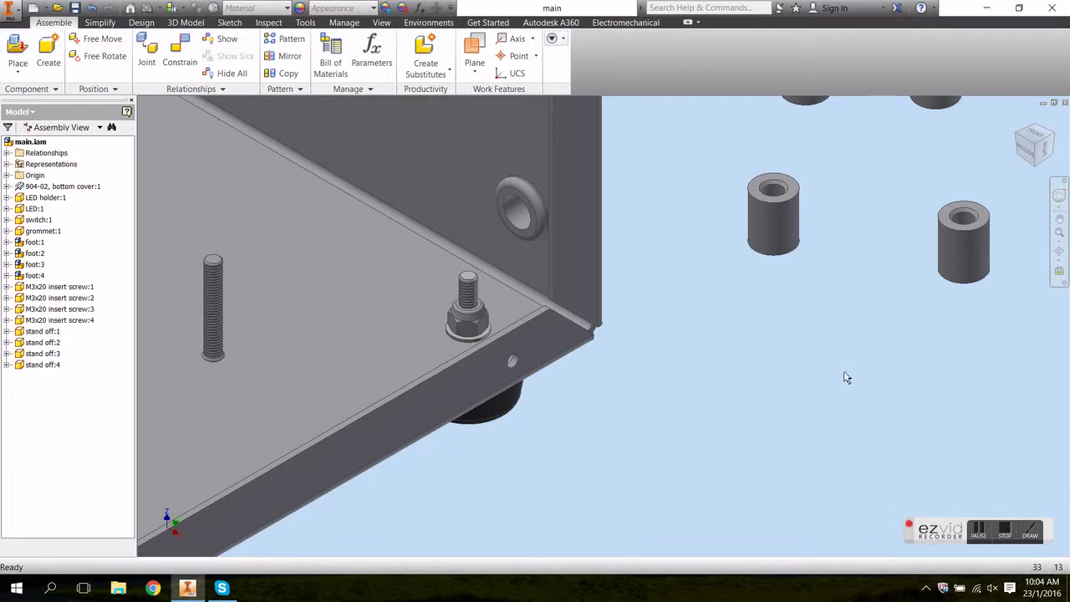
# Step: Pull one stand off closer to the cover and hide M3x20 insert screw:1 to expose its hole
pyautogui.moveTo(774, 245); pyautogui.dragTo(719, 357)
pyautogui.moveTo(256, 341); pyautogui.dragTo(402, 288, button='middle')
pyautogui.click(362, 275)
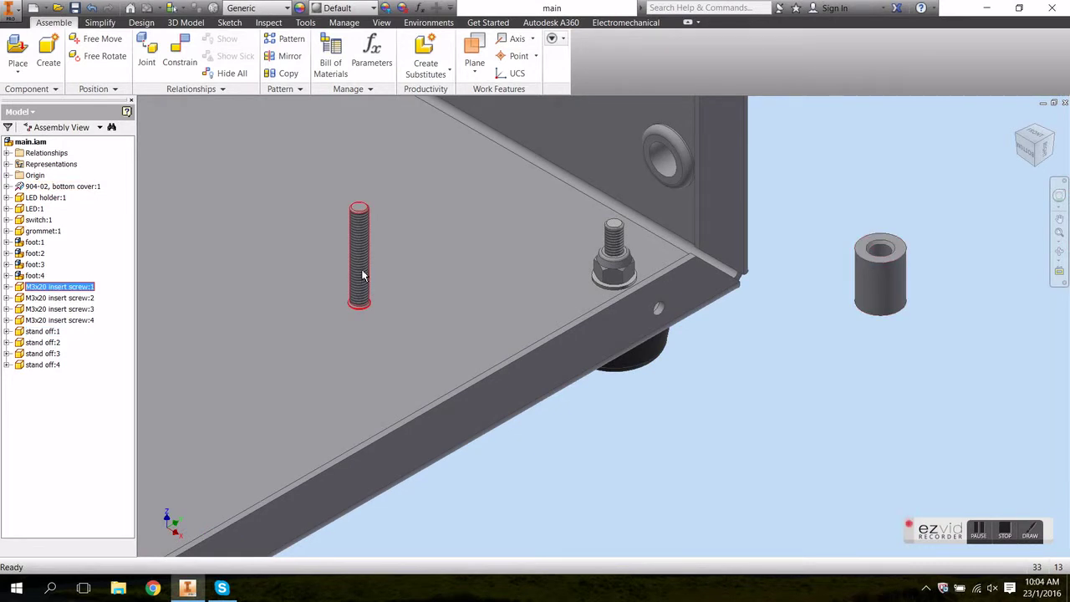
pyautogui.rightClick(365, 276)
pyautogui.click(394, 262)
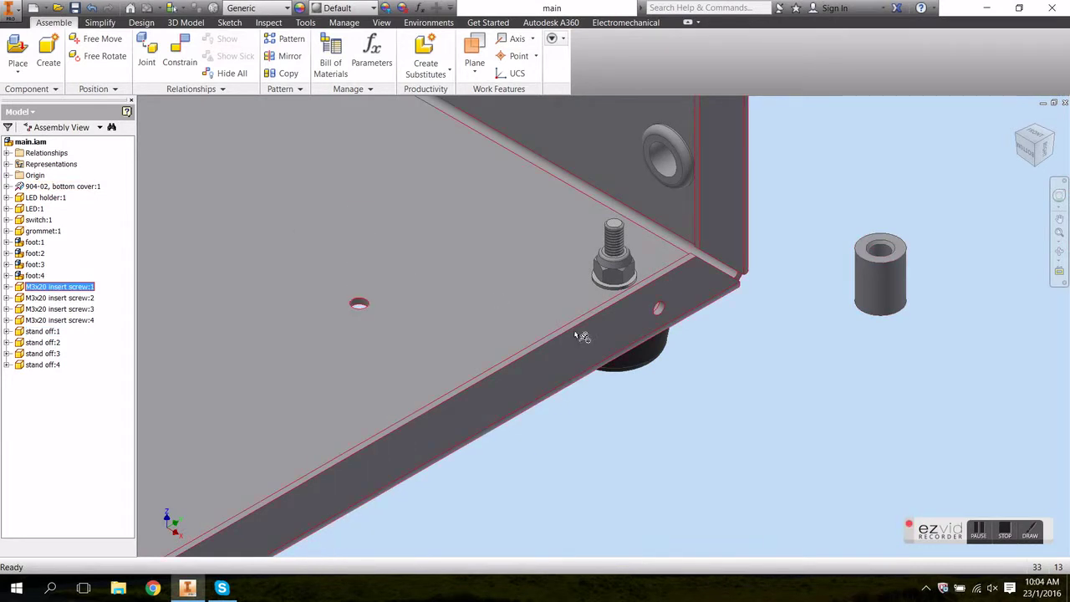
# Step: Seat the nearest stand off over the exposed hole in the bottom cover with an Insert constraint
pyautogui.click(186, 57)
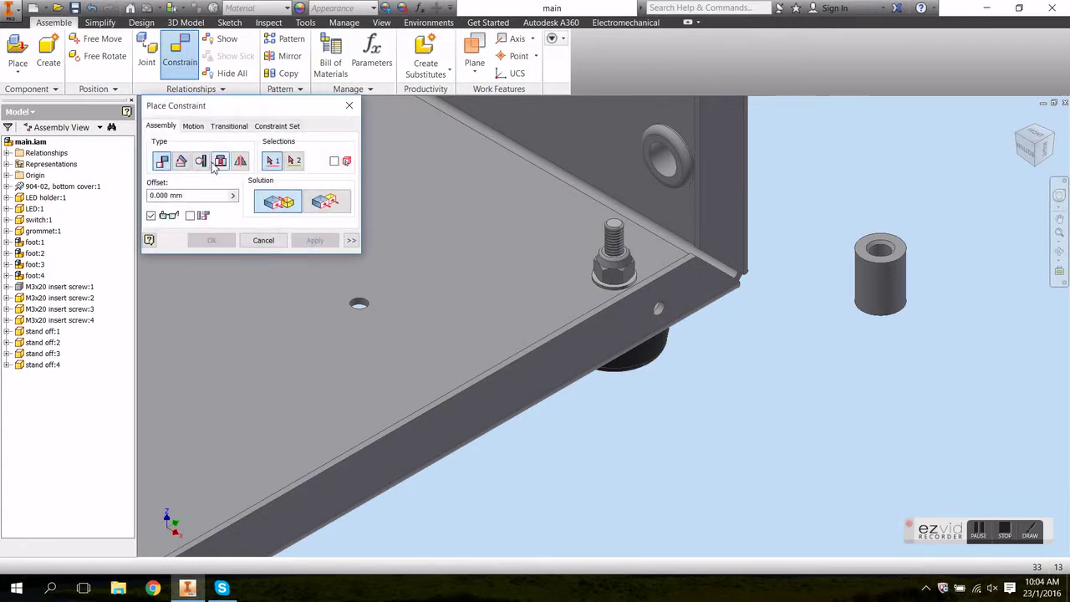
pyautogui.click(220, 161)
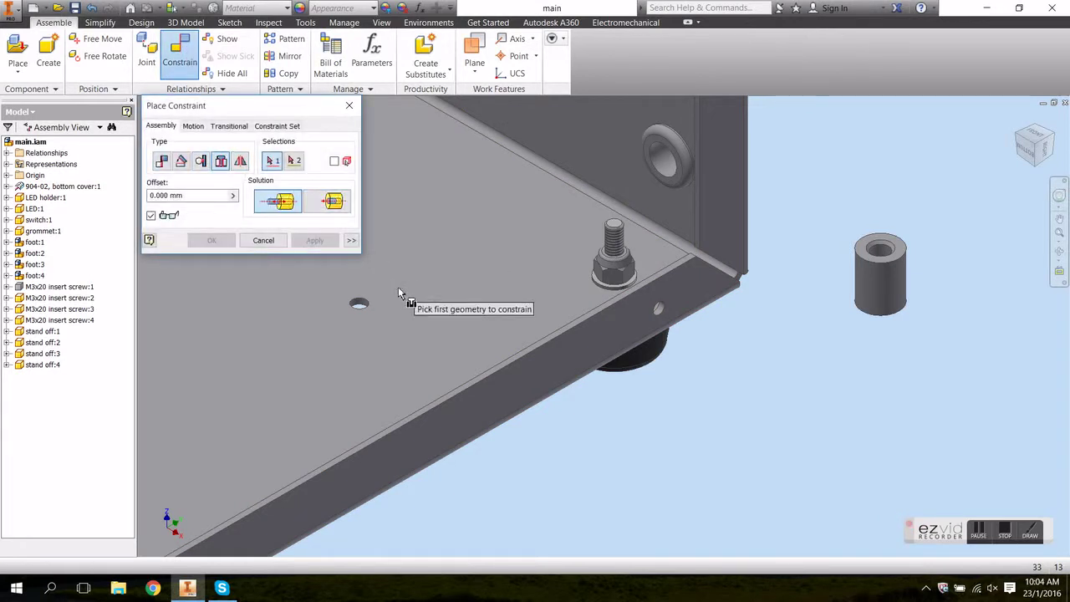
pyautogui.click(372, 304)
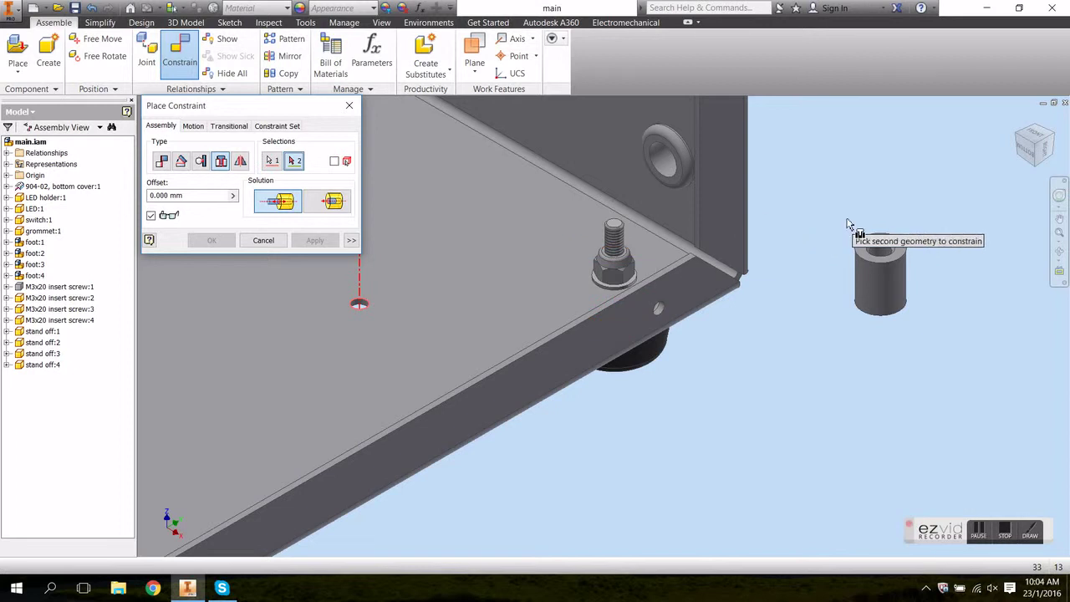
pyautogui.click(876, 272)
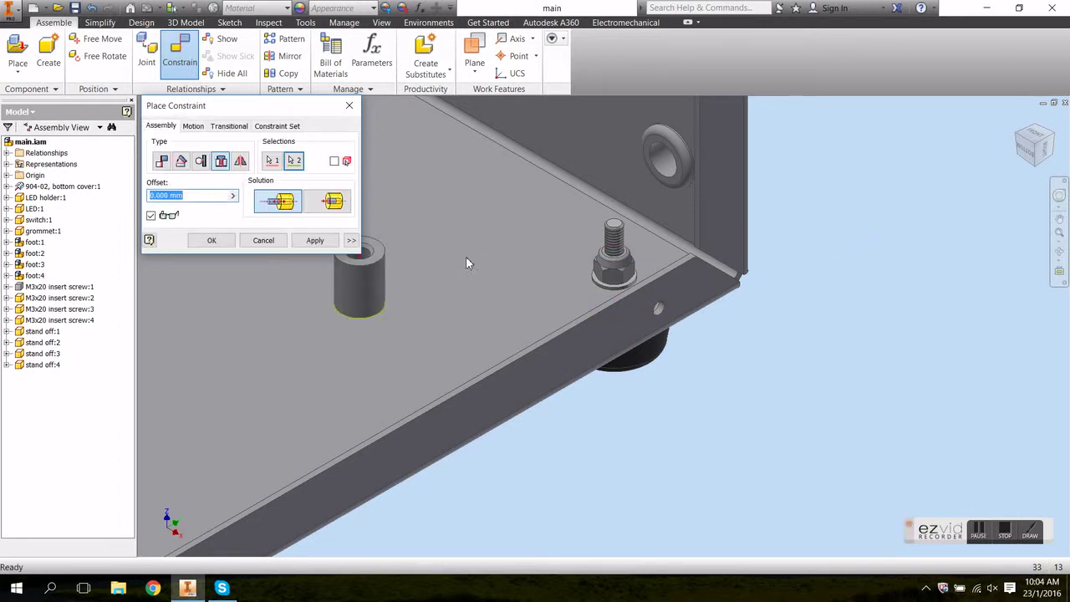
pyautogui.click(312, 242)
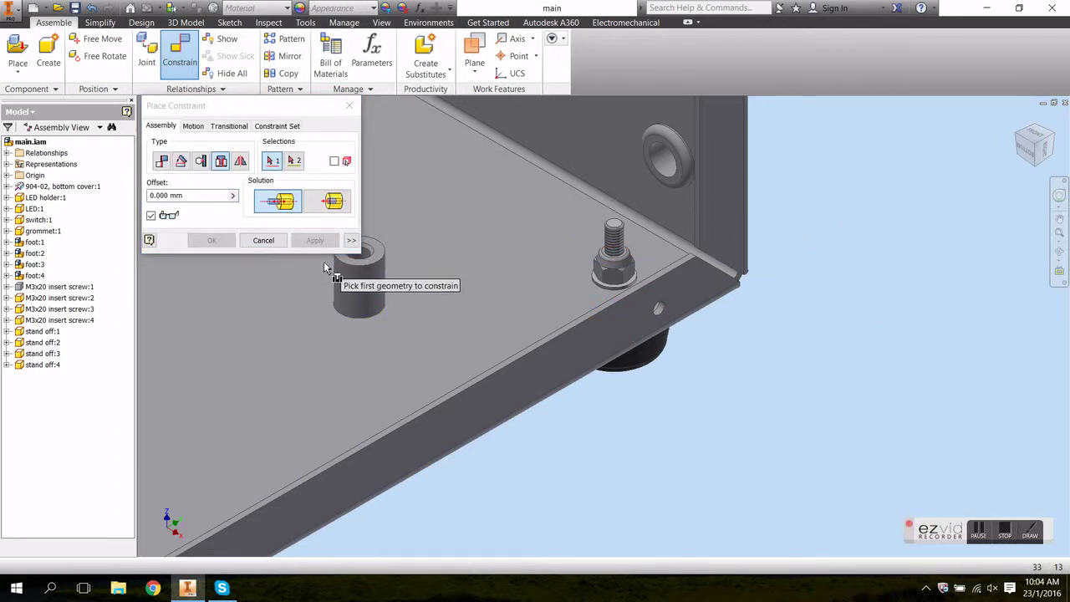
pyautogui.click(258, 241)
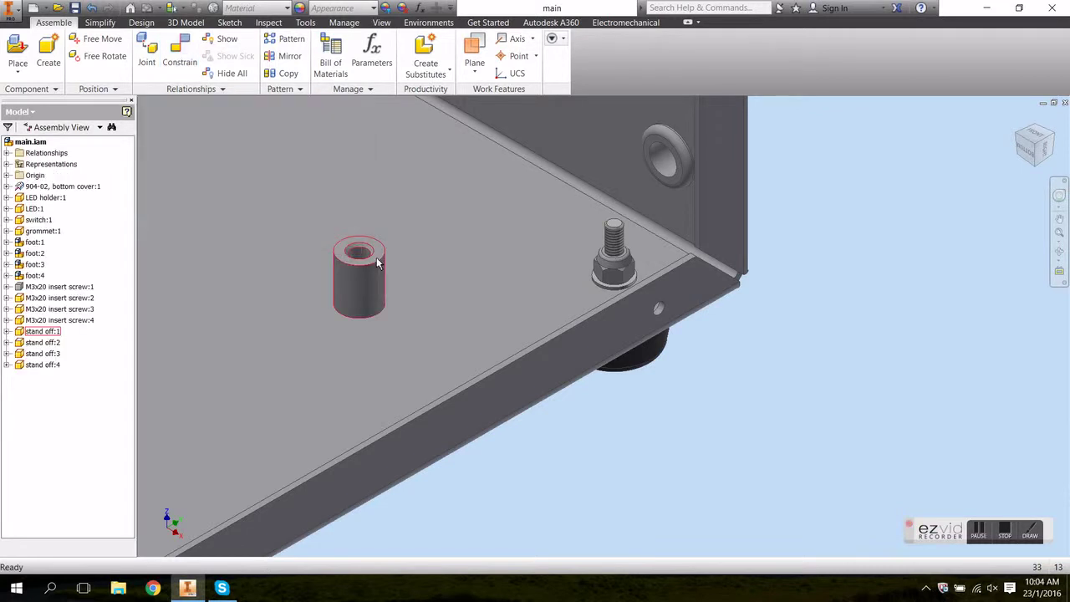
# Step: Hide the three remaining M3x20 insert screws so their holes in the bottom cover are exposed
pyautogui.moveTo(158, 117); pyautogui.dragTo(439, 217, button='middle')
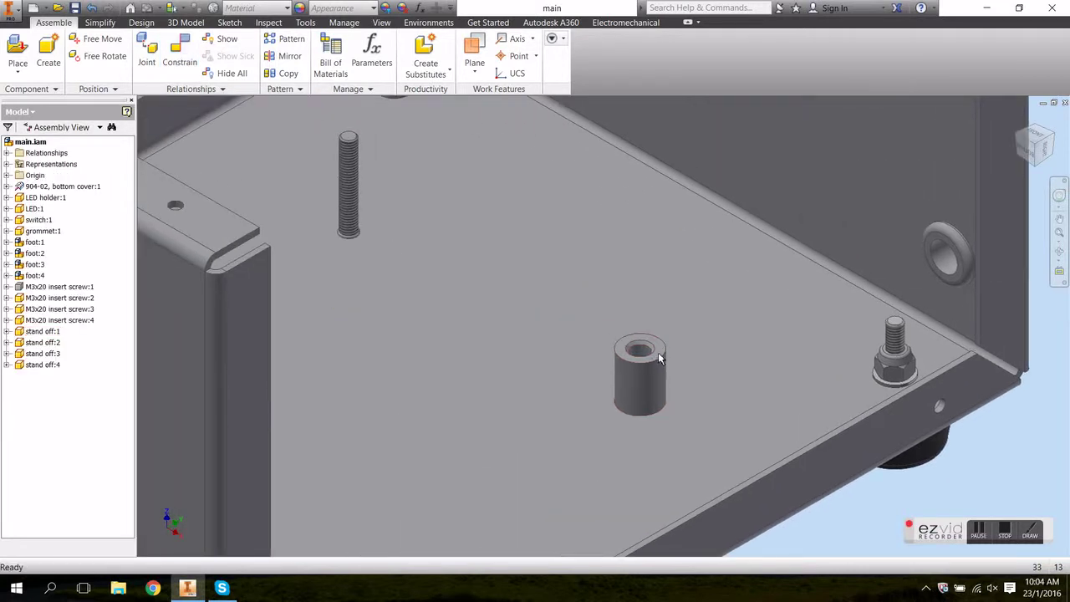
pyautogui.rightClick(345, 198)
pyautogui.click(396, 212)
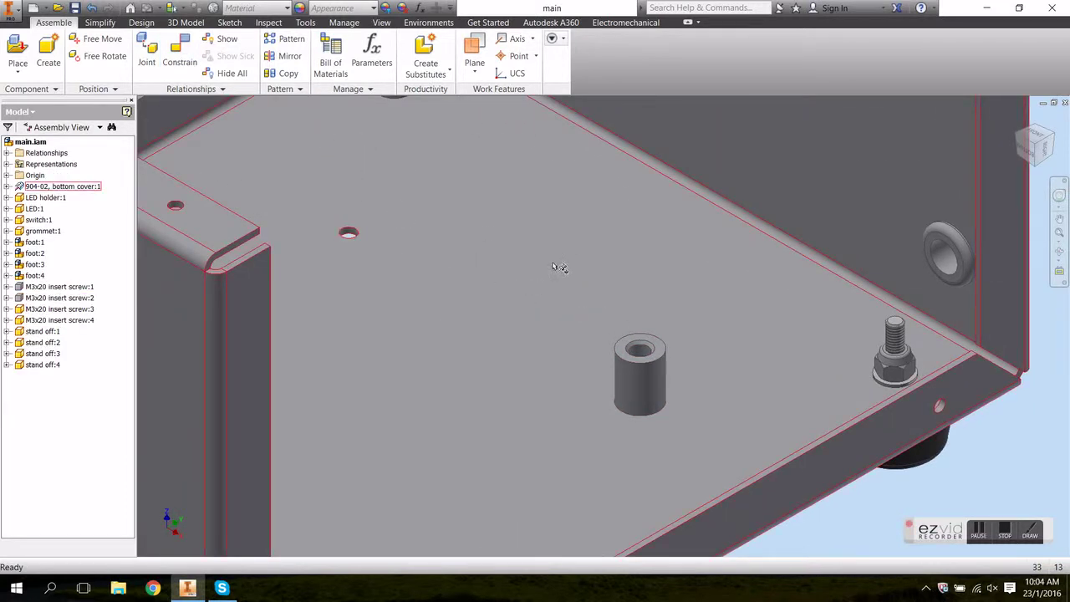
pyautogui.press('F6')
pyautogui.keyDown('shift'); pyautogui.moveTo(541, 335); pyautogui.dragTo(384, 357, button='middle'); pyautogui.keyUp('shift')
pyautogui.click(315, 326)
pyautogui.rightClick(315, 326)
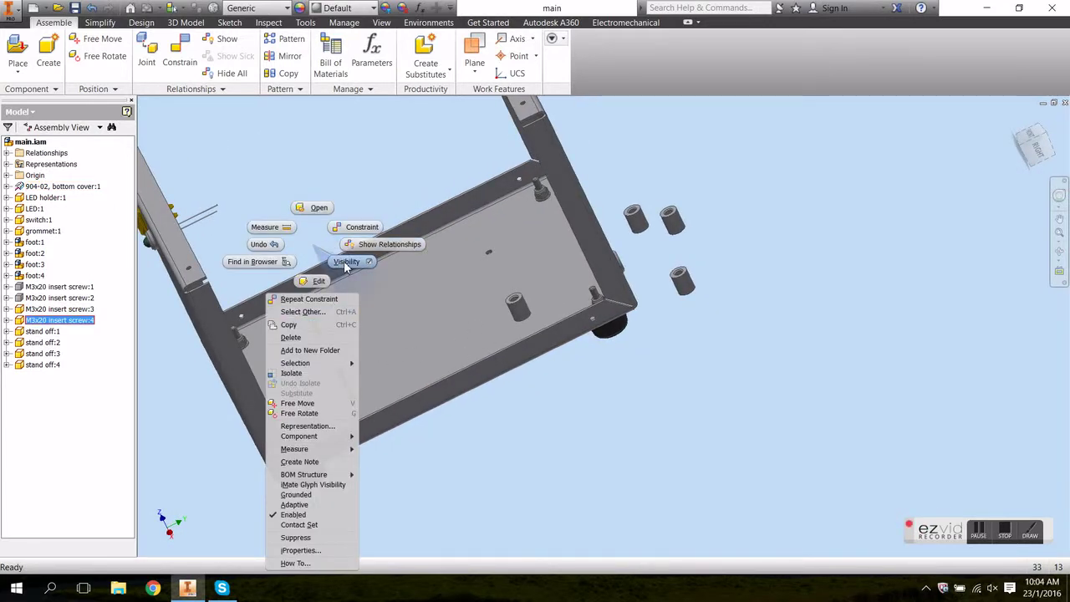
pyautogui.click(345, 262)
pyautogui.rightClick(348, 383)
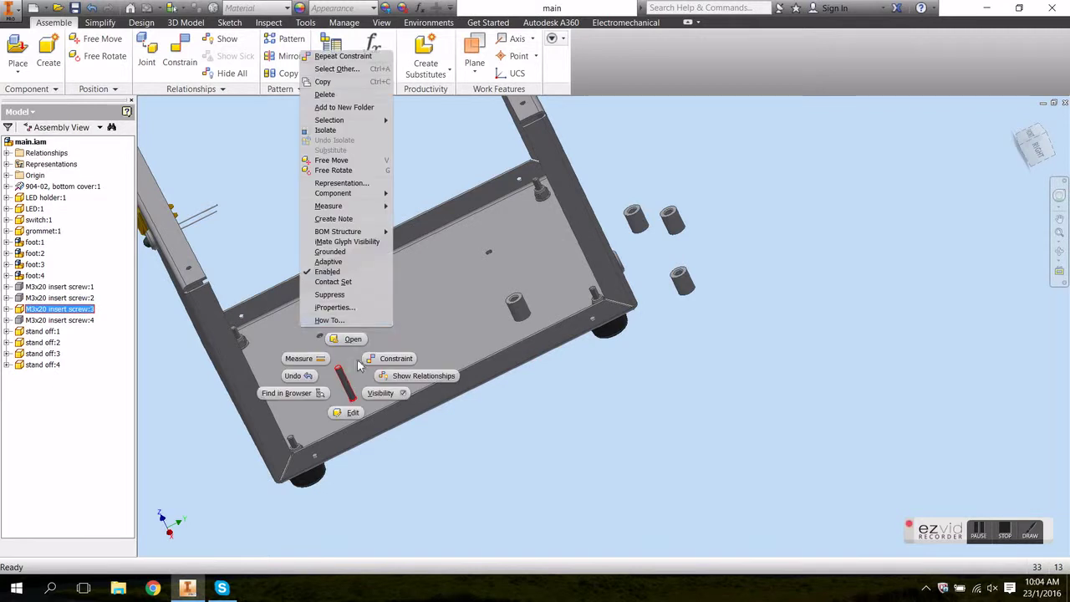
pyautogui.click(378, 393)
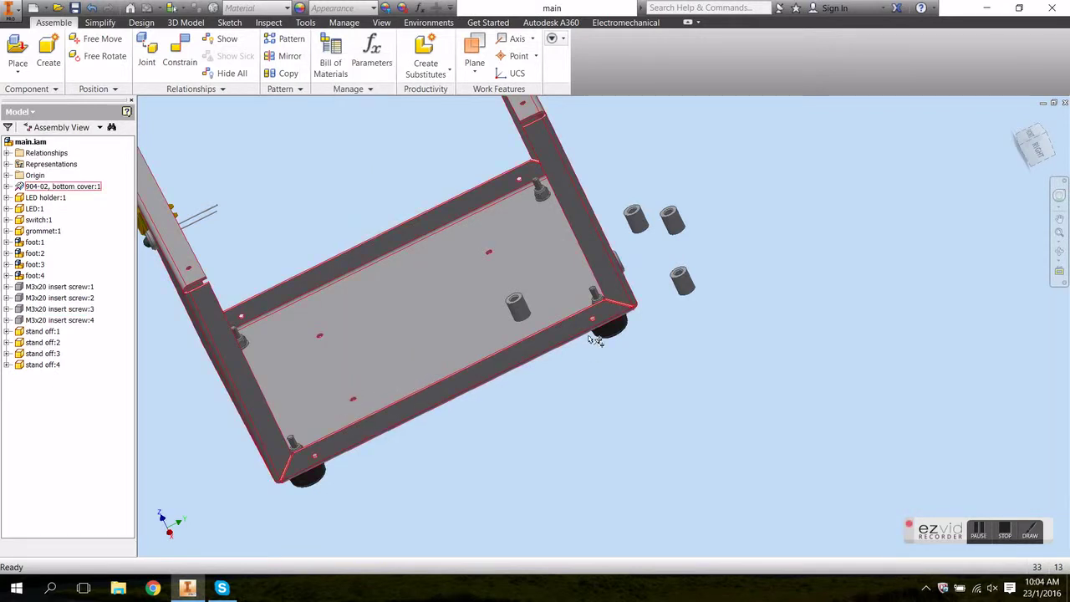
# Step: Seat a second stand off over the far LED-side hole in the bottom cover with an Insert constraint at zero offset
pyautogui.click(182, 55)
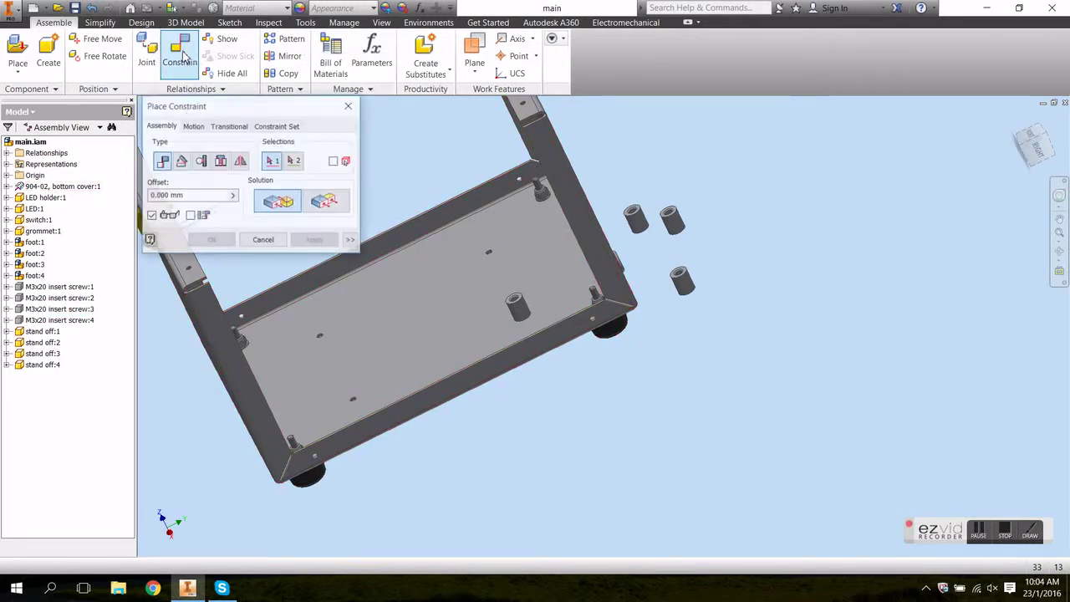
pyautogui.click(222, 161)
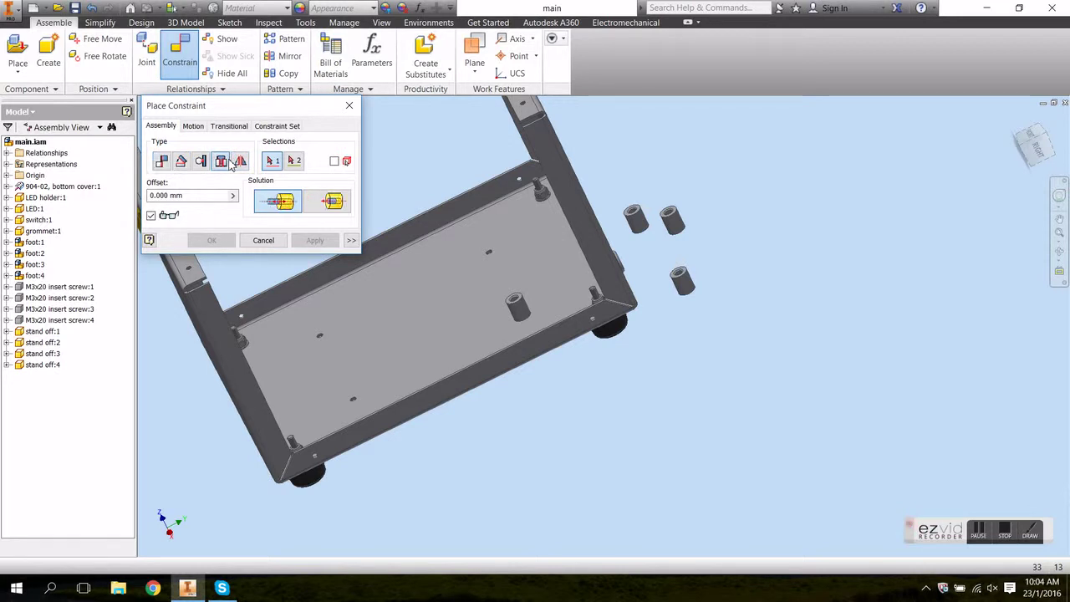
pyautogui.scroll(-5, 318, 334)
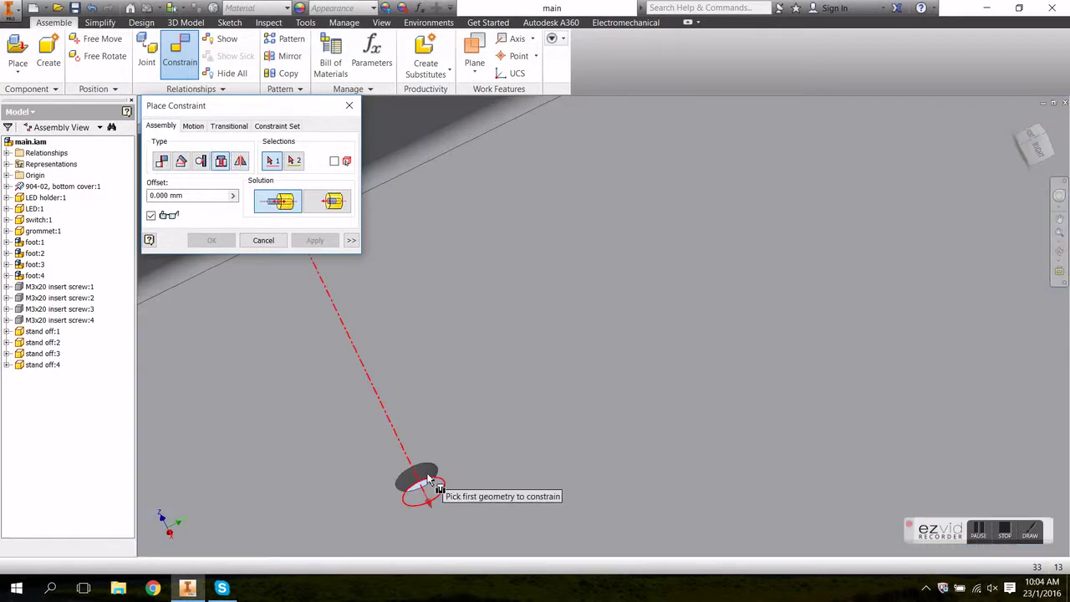
pyautogui.click(423, 473)
pyautogui.scroll(5, 589, 411)
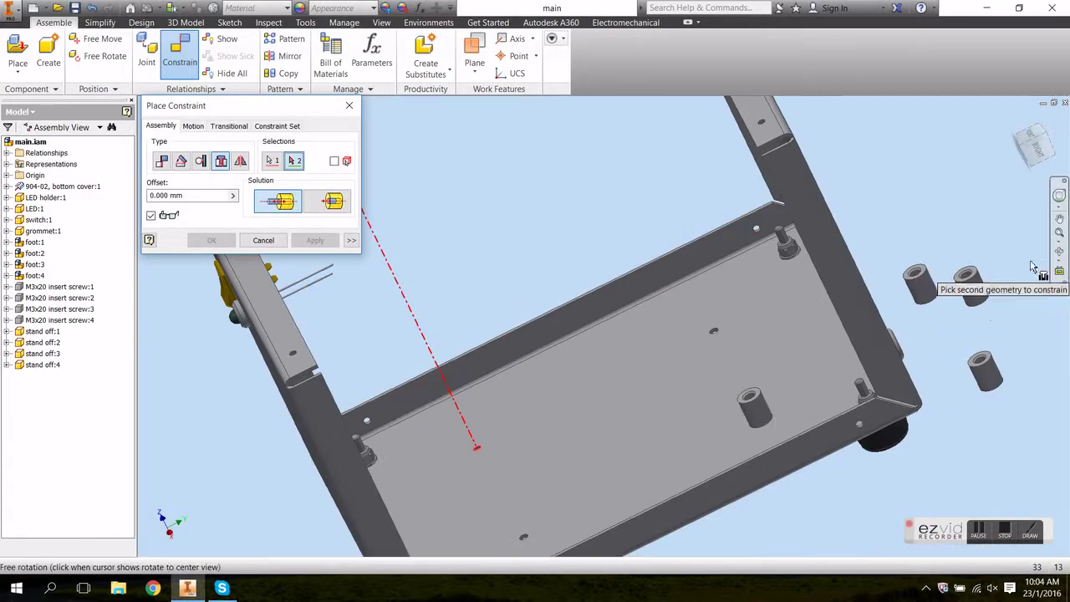
pyautogui.scroll(-3, 962, 280)
pyautogui.click(960, 264)
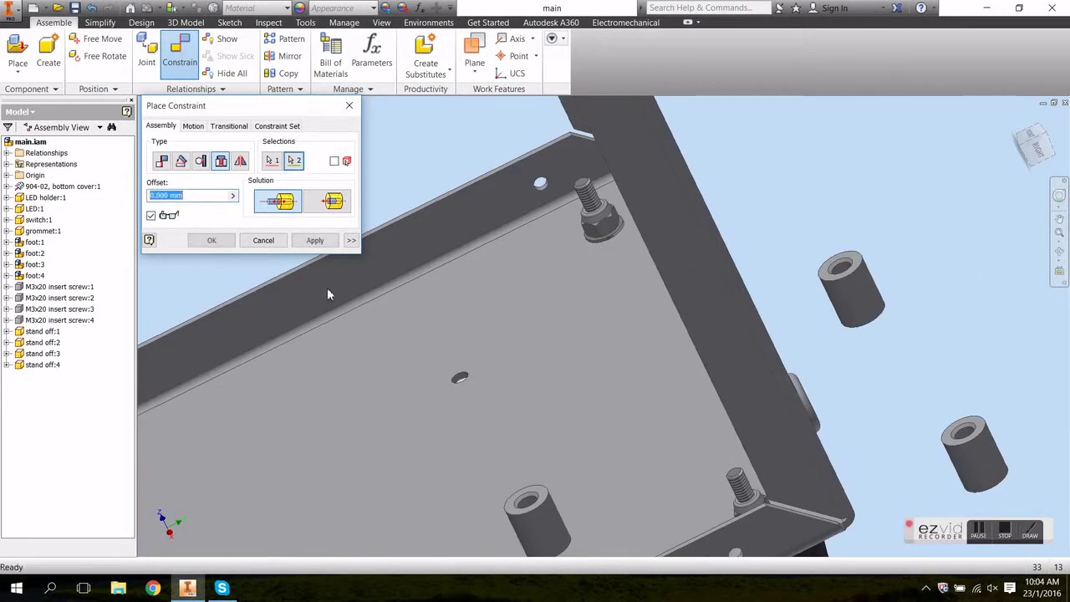
pyautogui.click(325, 241)
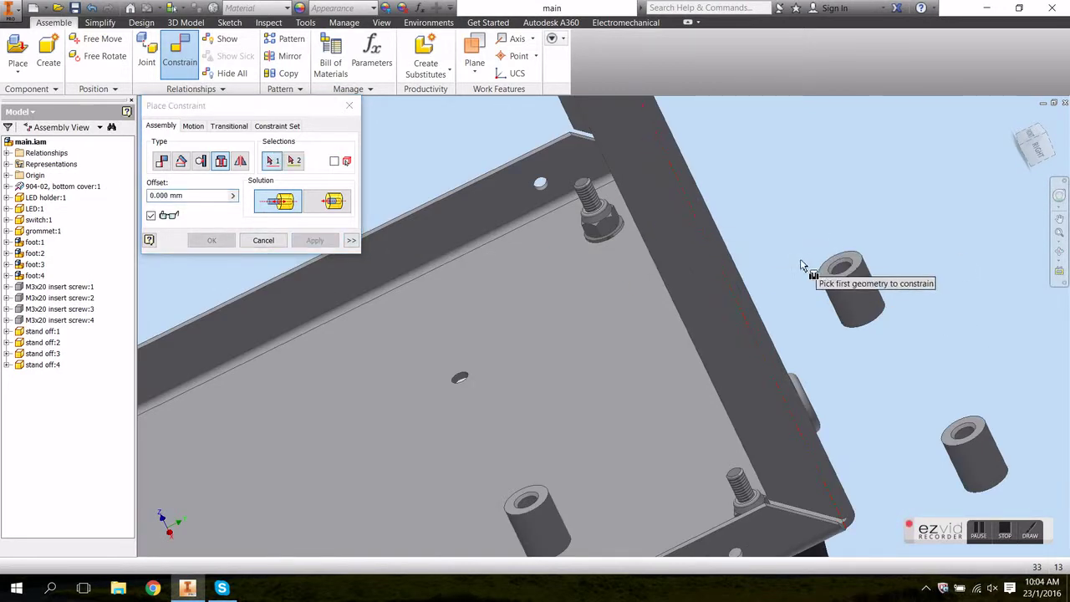
# Step: Seat a third stand off over the far hole opposite the LED side with an Insert constraint at zero offset
pyautogui.scroll(-3, 836, 268)
pyautogui.click(962, 284)
pyautogui.scroll(5, 908, 299)
pyautogui.scroll(-2, 432, 396)
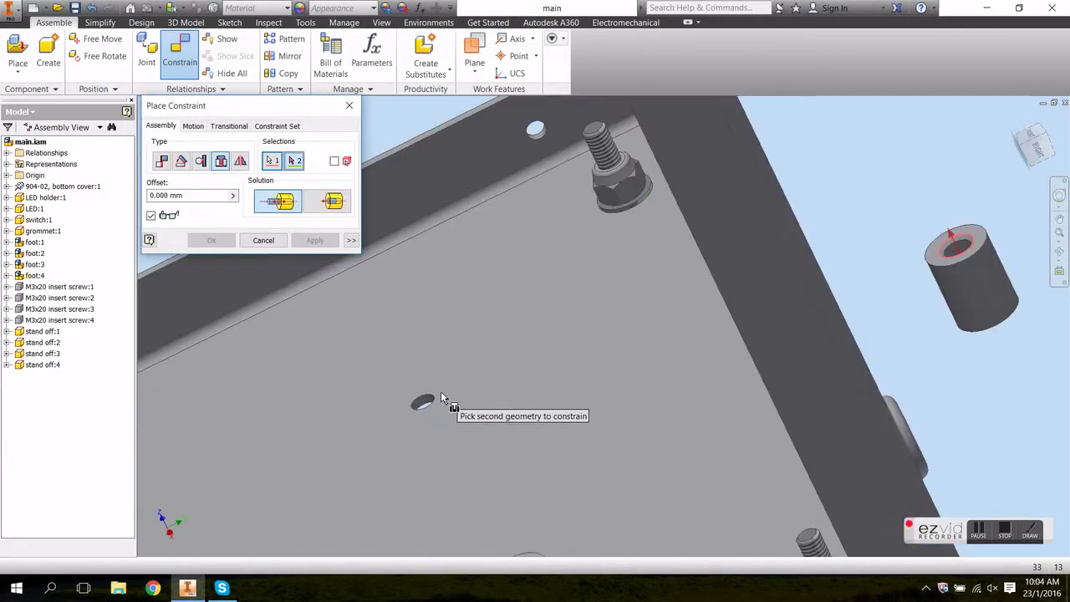
pyautogui.click(431, 396)
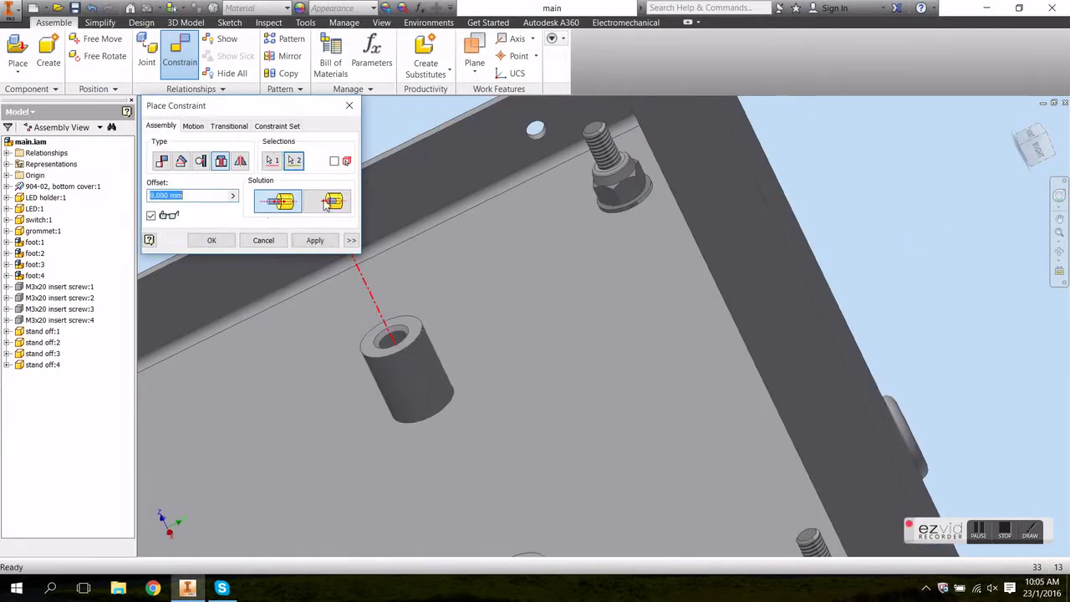
pyautogui.click(315, 240)
# Step: Insert-constrain the last loose stand off by its base edge to the remaining open hole in the bottom cover
pyautogui.scroll(3, 438, 430)
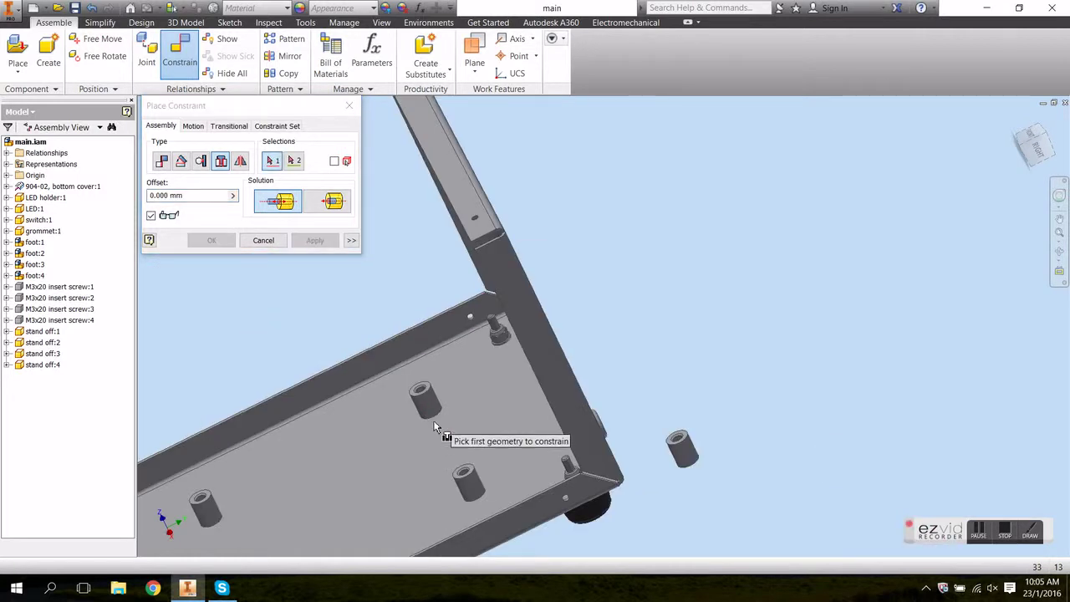
pyautogui.scroll(-2, 360, 536)
pyautogui.moveTo(360, 535); pyautogui.dragTo(349, 523, button='middle')
pyautogui.scroll(-2, 380, 444)
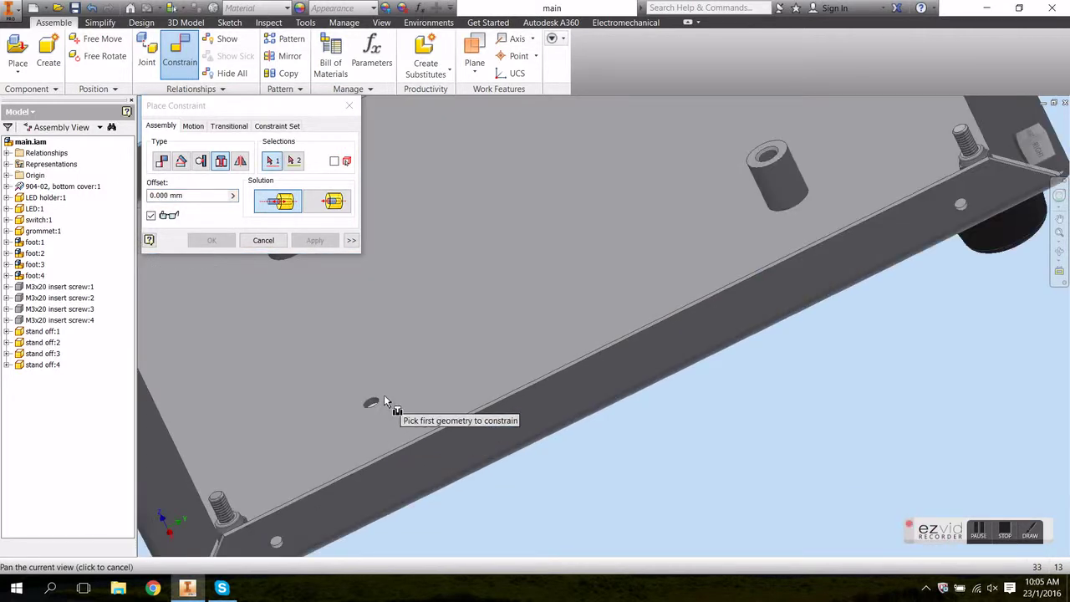
pyautogui.click(372, 405)
pyautogui.scroll(3, 676, 438)
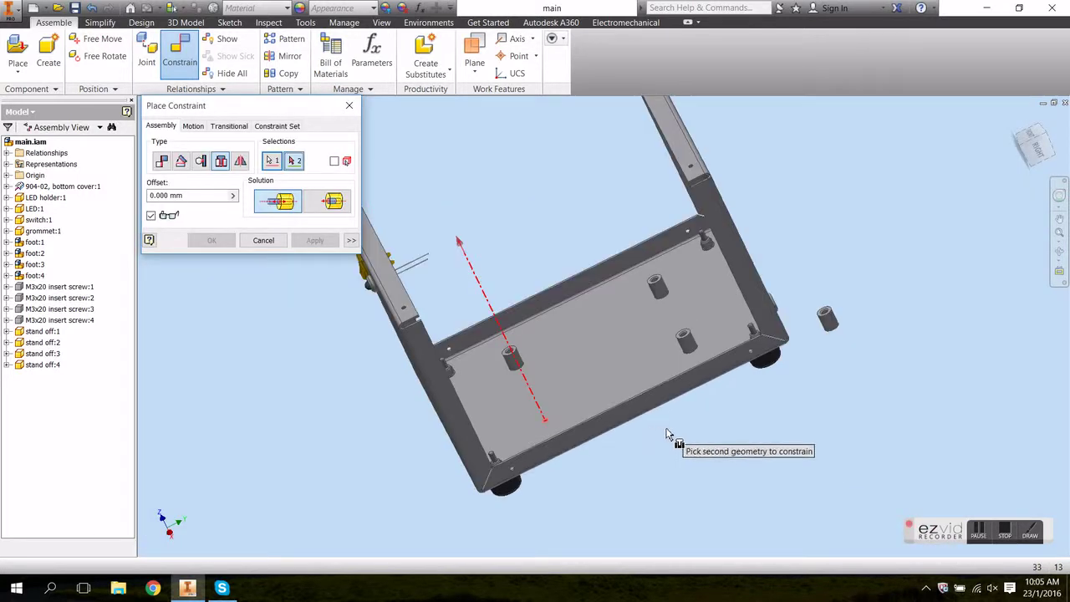
pyautogui.keyDown('shift'); pyautogui.moveTo(676, 438); pyautogui.dragTo(616, 440, button='middle'); pyautogui.keyUp('shift')
pyautogui.scroll(-4, 703, 499)
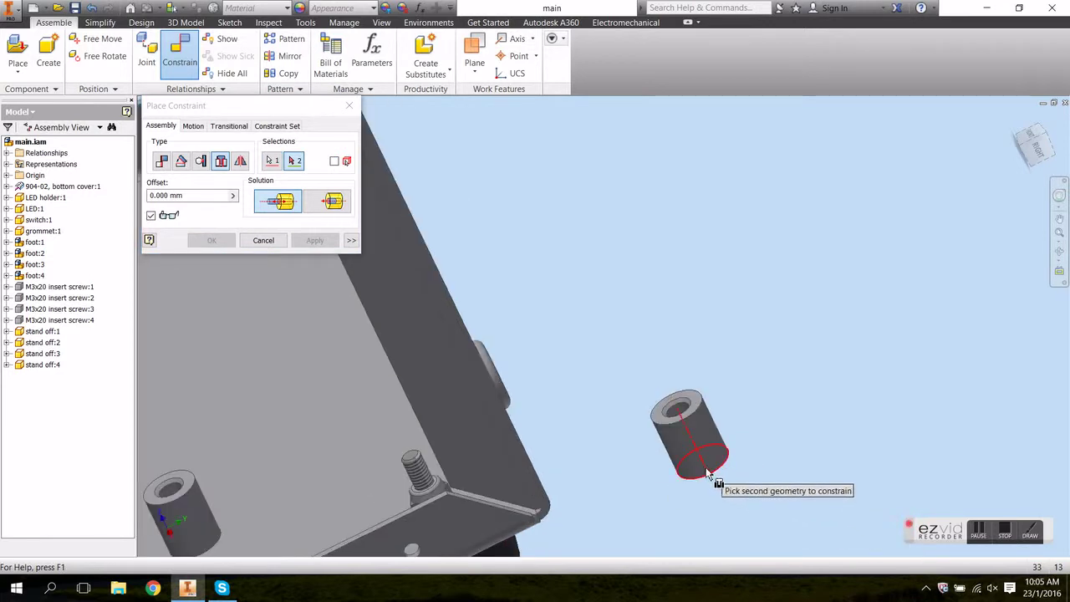
pyautogui.click(711, 485)
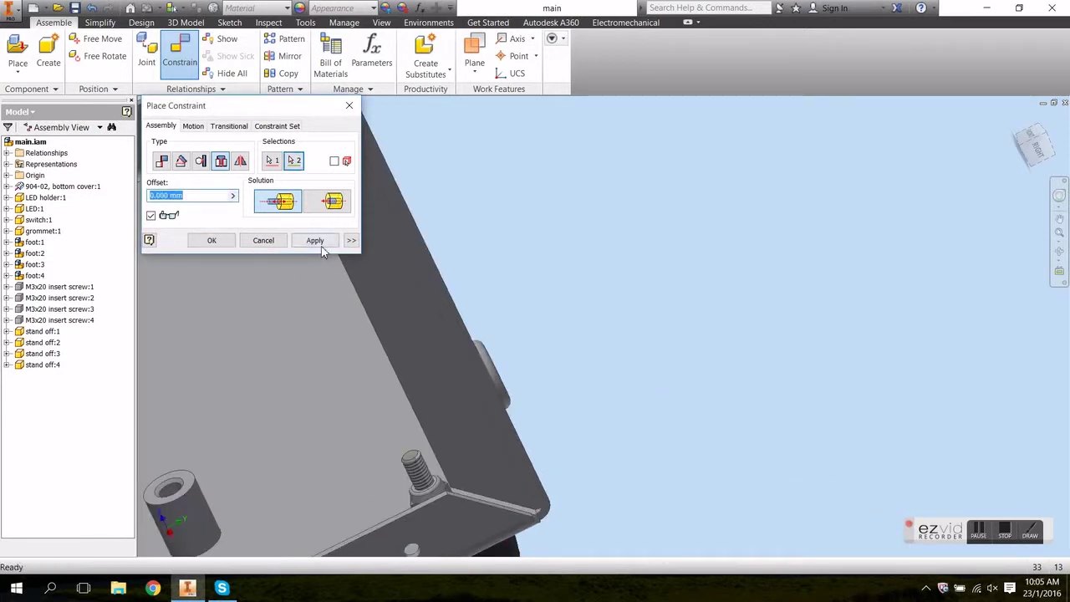
pyautogui.click(315, 240)
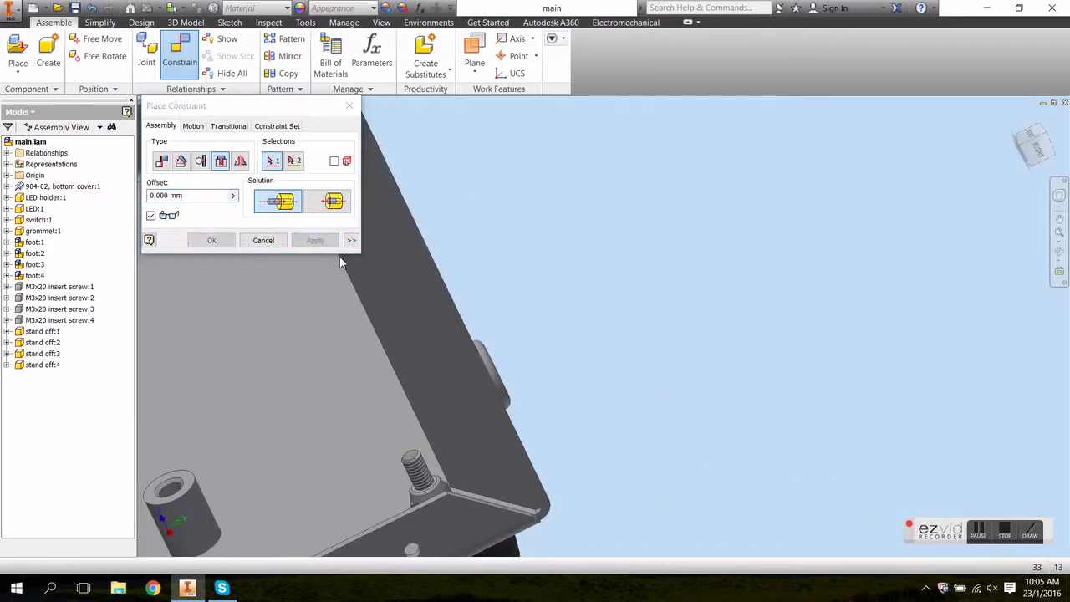
# Step: End the constraint command and make all four M3x20 insert screws visible again
pyautogui.click(1041, 157)
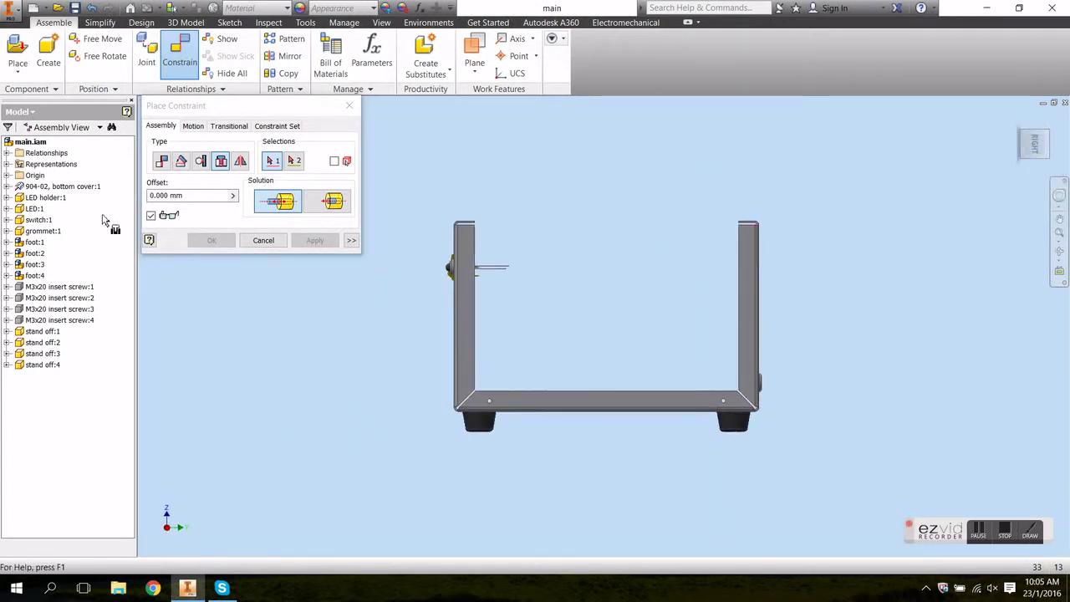
pyautogui.click(263, 241)
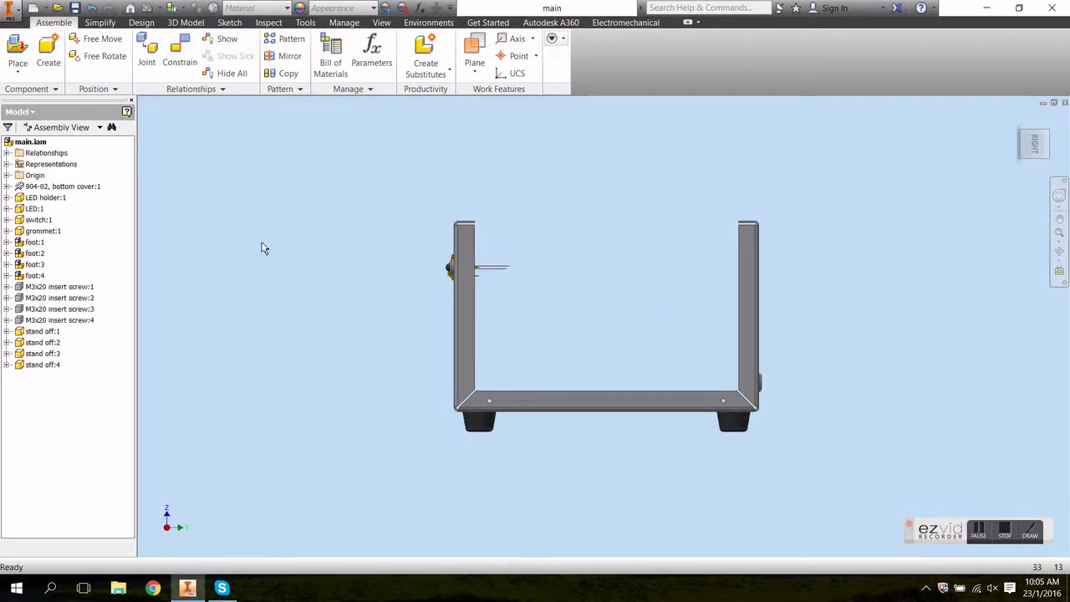
pyautogui.click(48, 288)
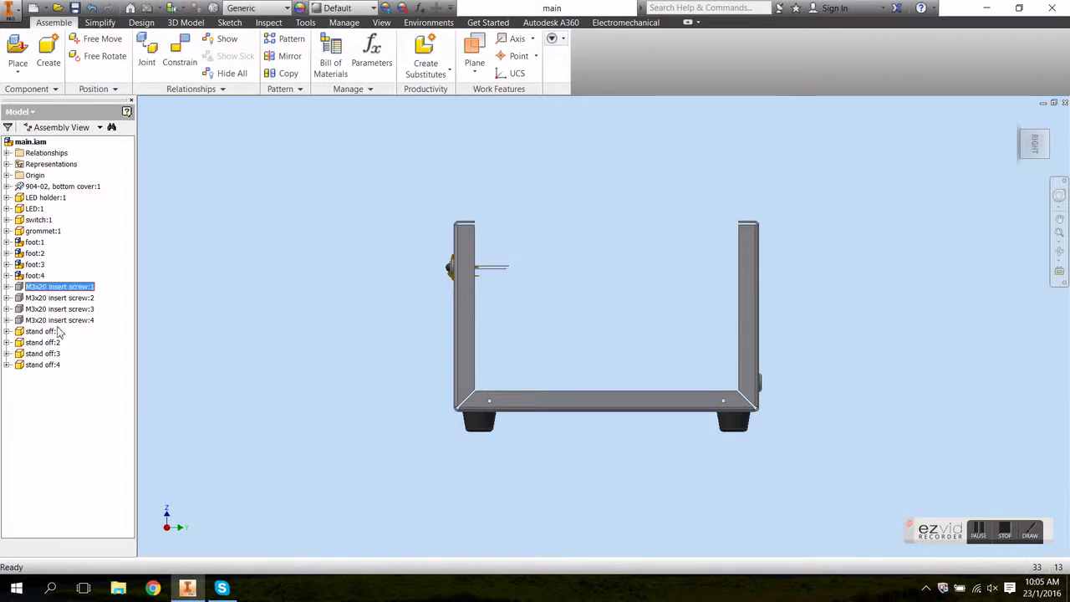
pyautogui.keyDown('shift'); pyautogui.click(61, 322); pyautogui.keyUp('shift')
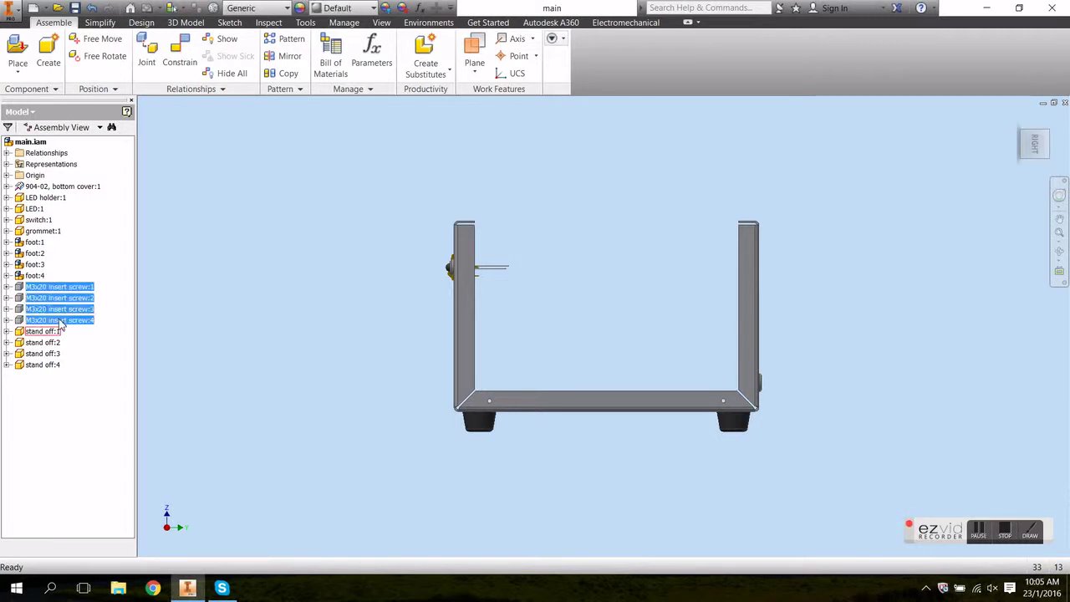
pyautogui.rightClick(61, 321)
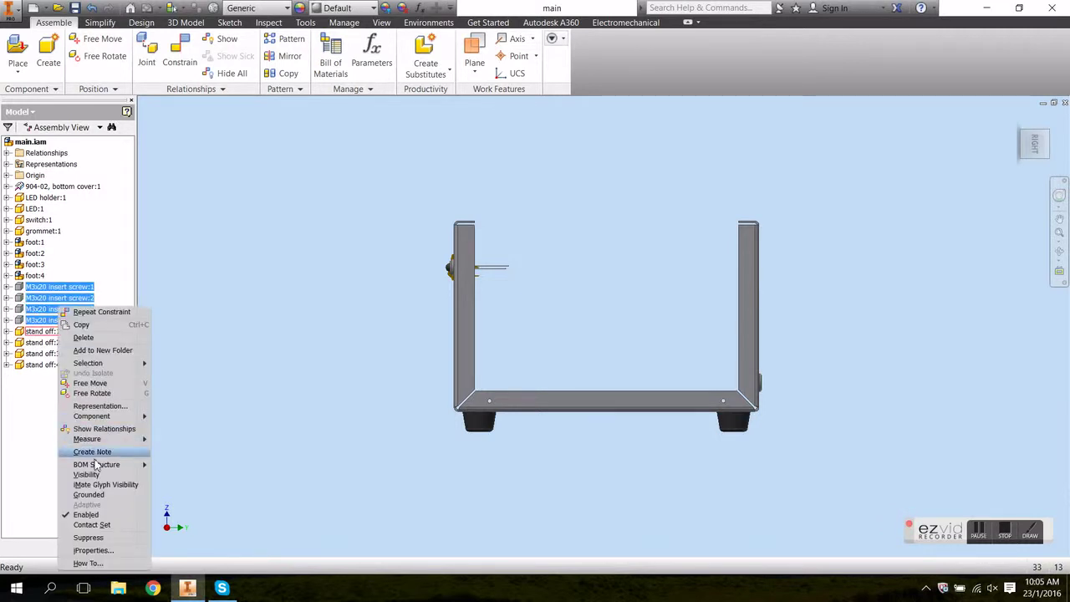
pyautogui.click(87, 475)
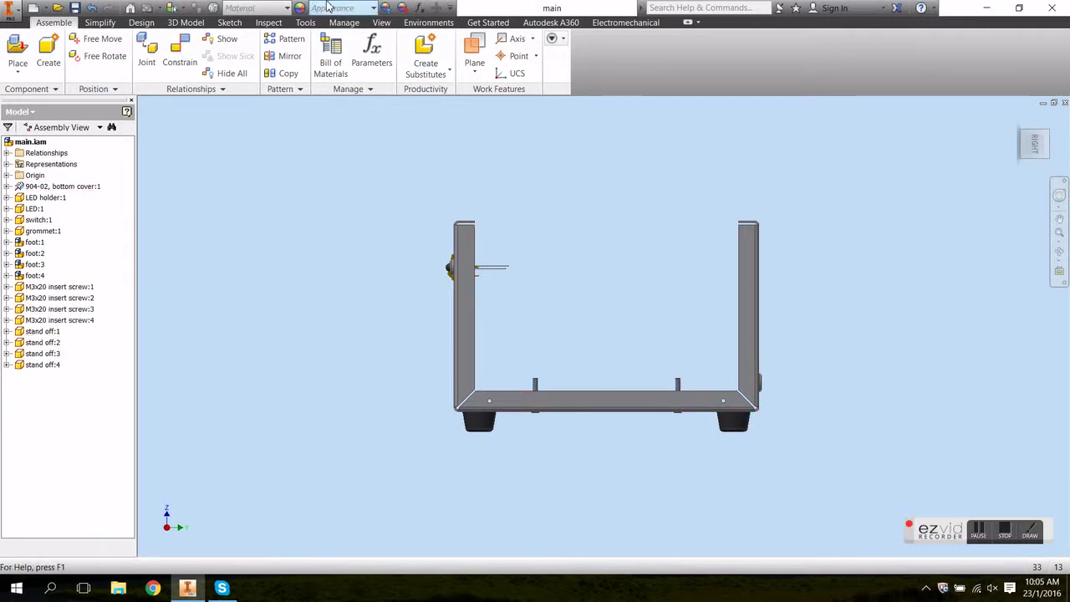
# Step: Display the model in Wireframe from the right side and examine how the insert screws and stand offs seat in the bottom cover
pyautogui.click(380, 23)
pyautogui.click(181, 73)
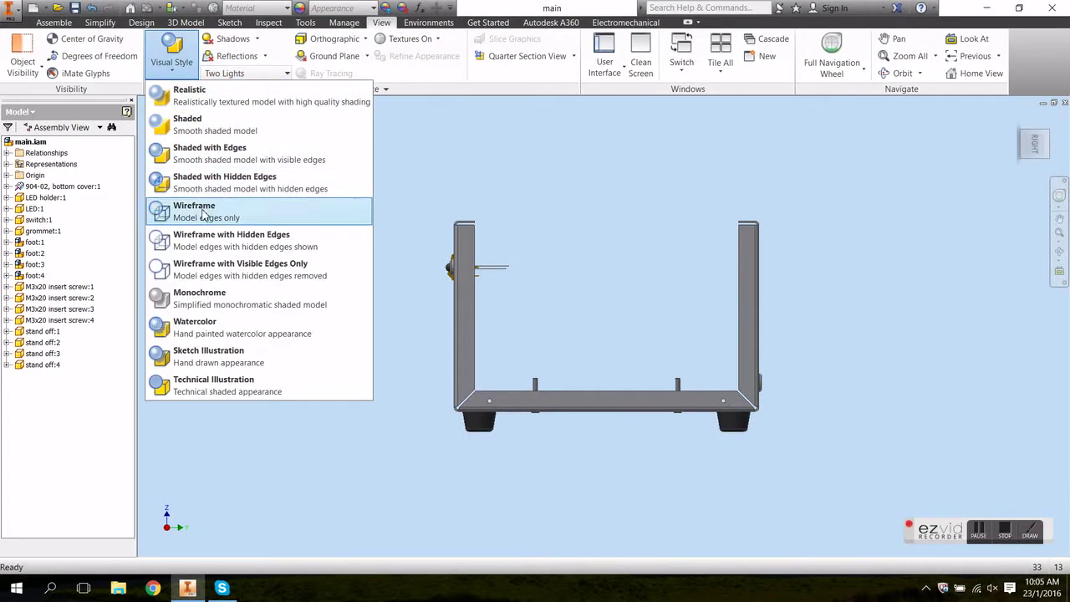
pyautogui.click(205, 217)
pyautogui.scroll(6, 548, 422)
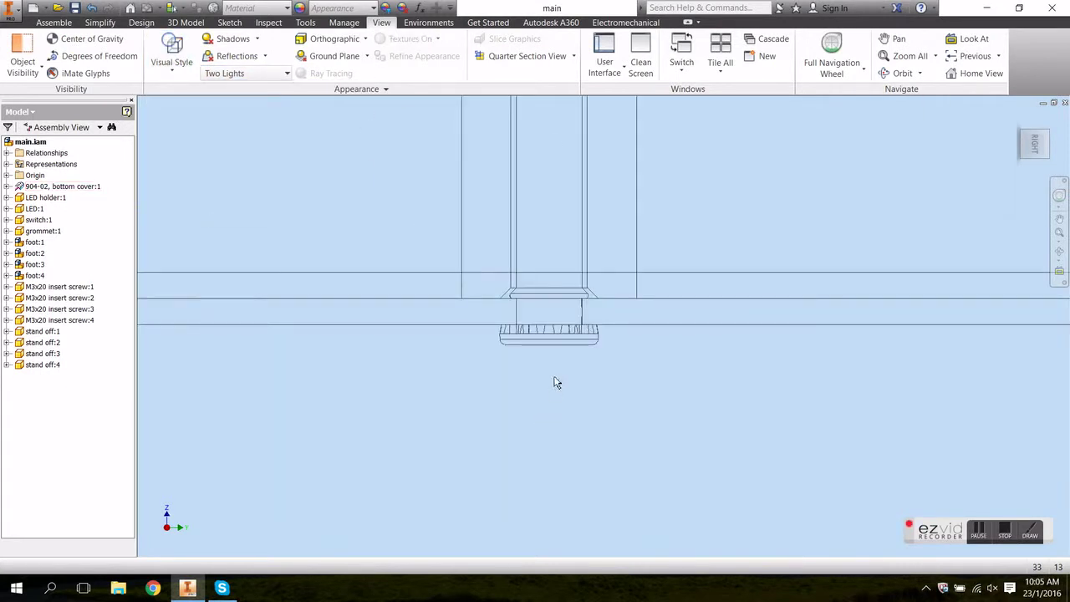
pyautogui.moveTo(566, 323); pyautogui.dragTo(373, 504, button='middle')
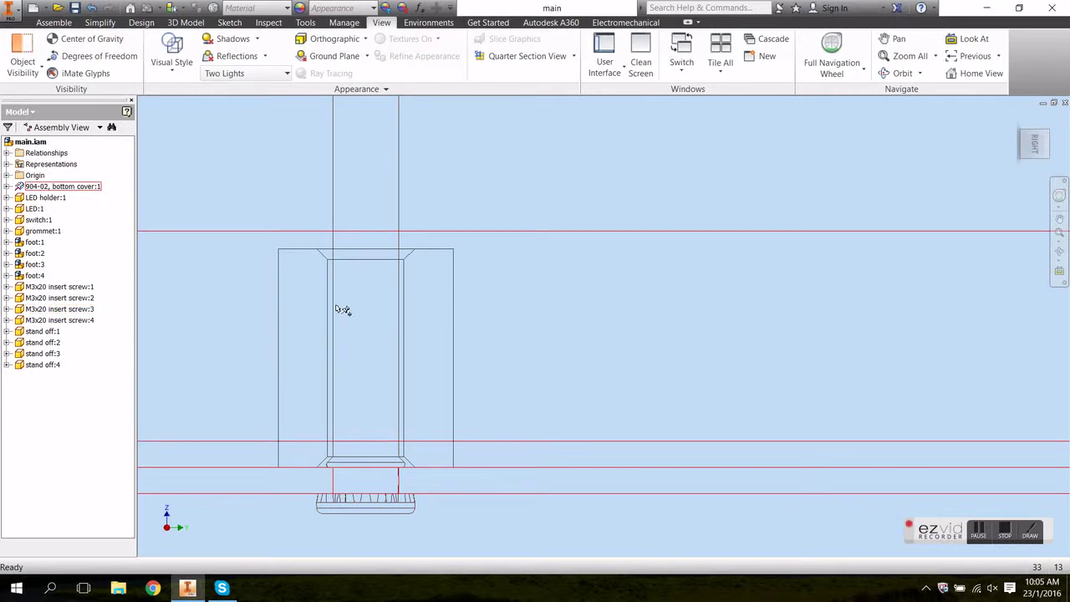
pyautogui.scroll(1, 414, 484)
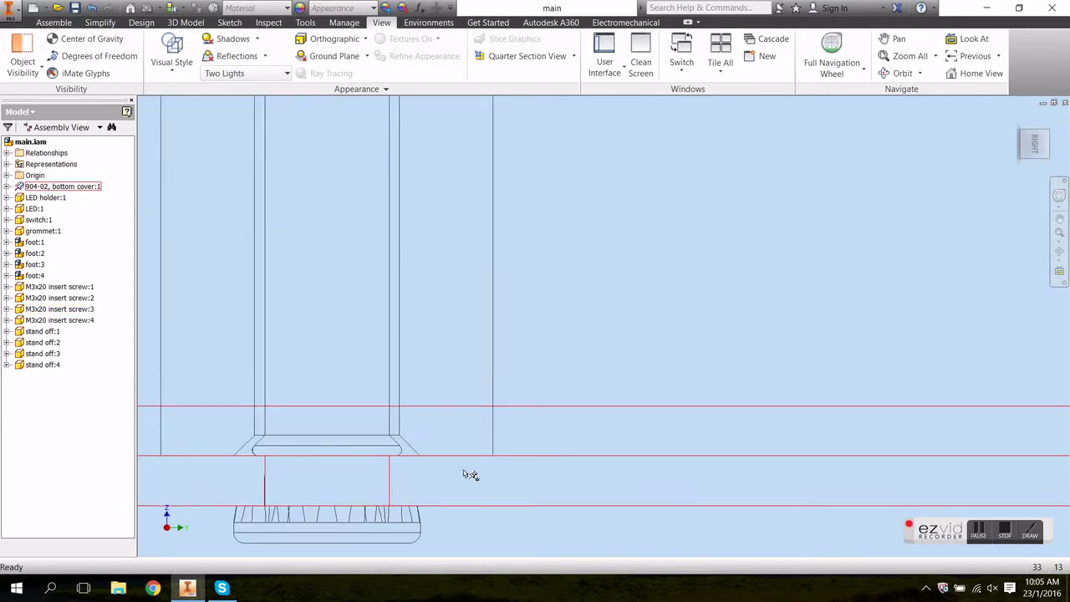
pyautogui.scroll(-2, 565, 473)
pyautogui.moveTo(842, 479); pyautogui.dragTo(551, 384, button='middle')
pyautogui.scroll(3, 606, 449)
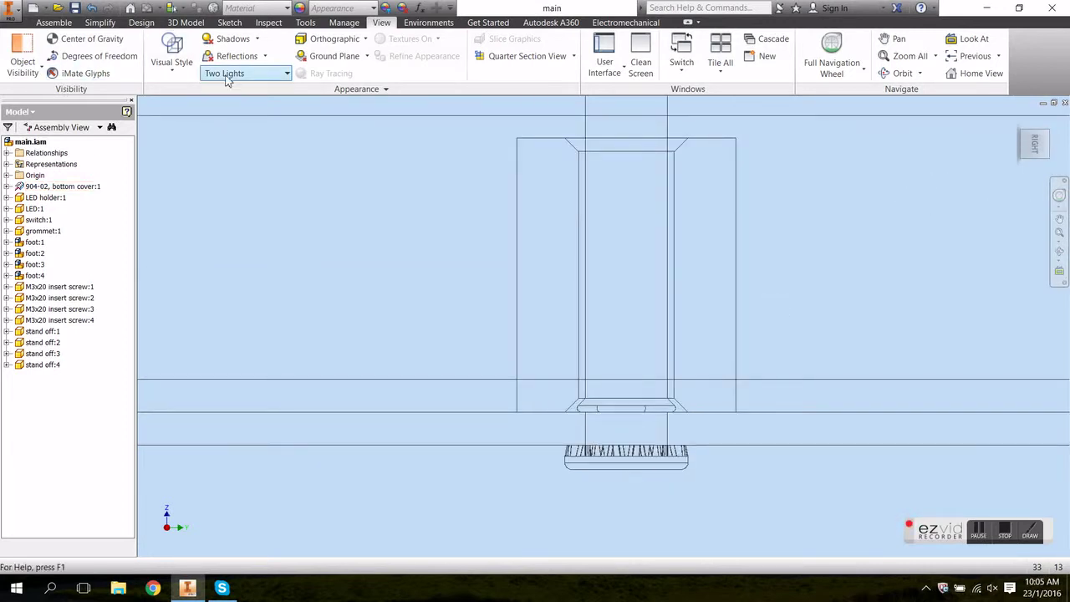
# Step: Restore the Shaded with Edges visual style and save the main assembly
pyautogui.click(182, 72)
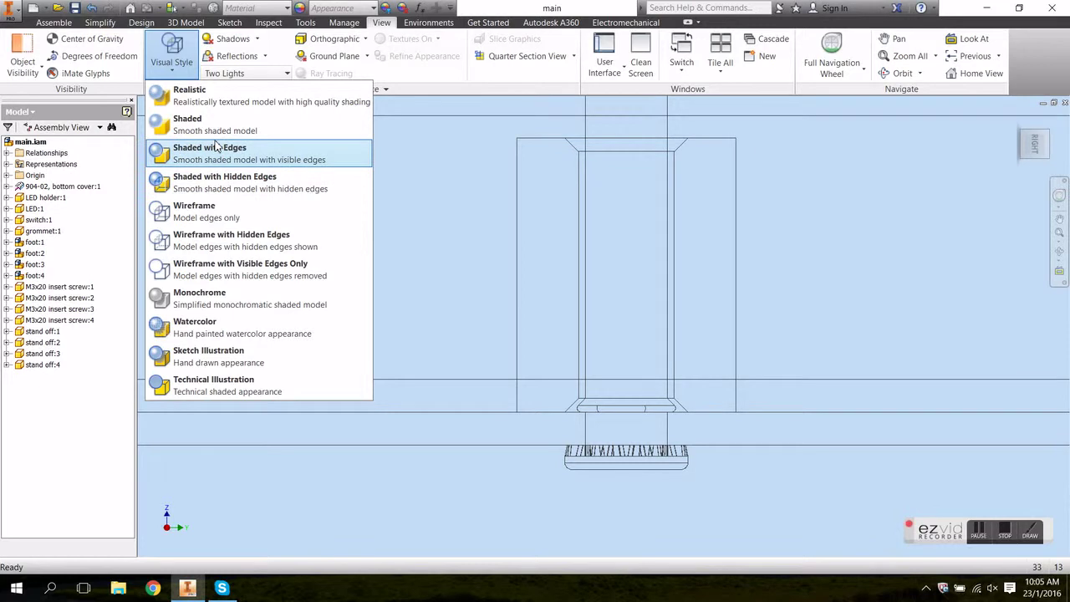
pyautogui.click(214, 151)
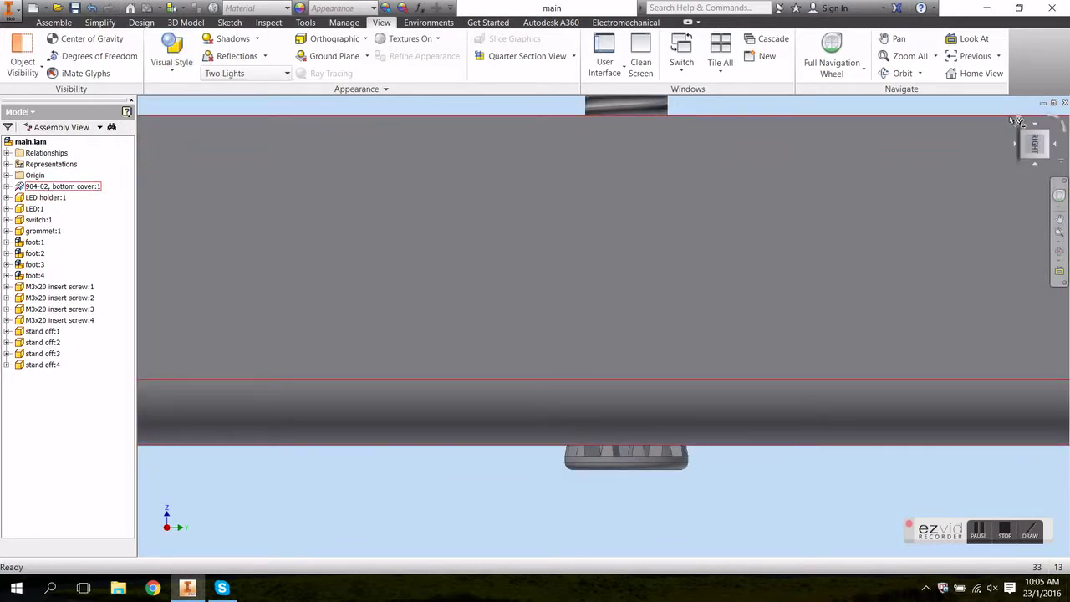
pyautogui.click(1019, 120)
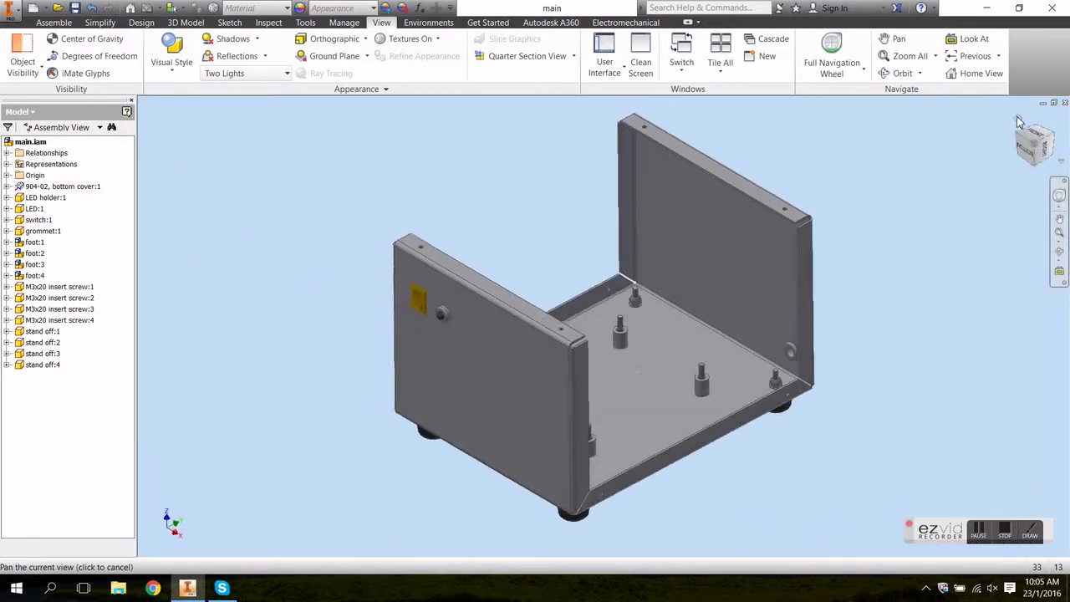
pyautogui.click(73, 7)
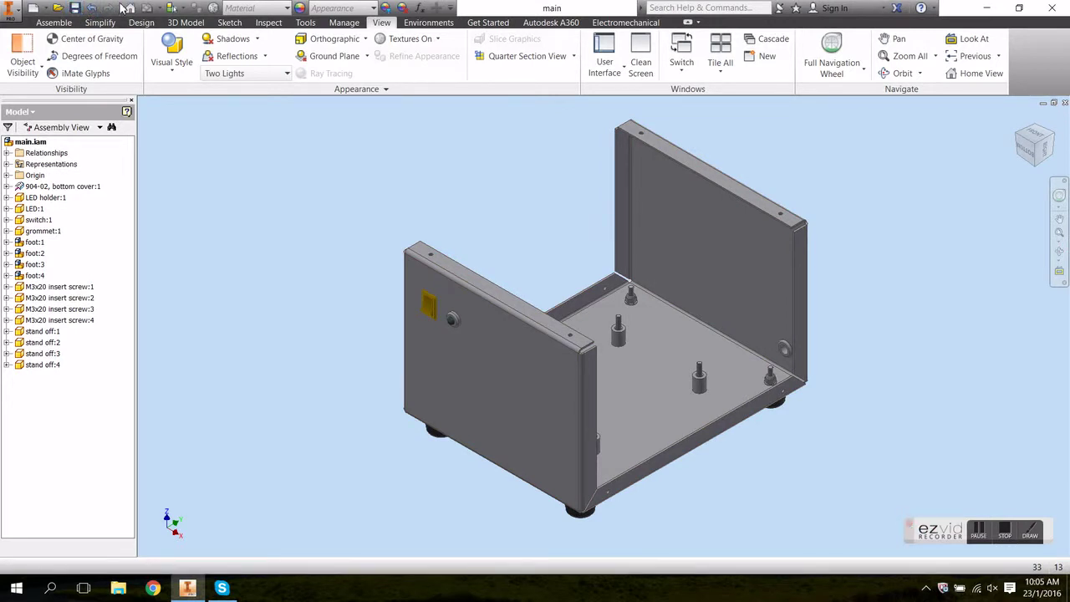
# Step: Create a new assembly and place the PCB part grounded at the origin
pyautogui.click(46, 9)
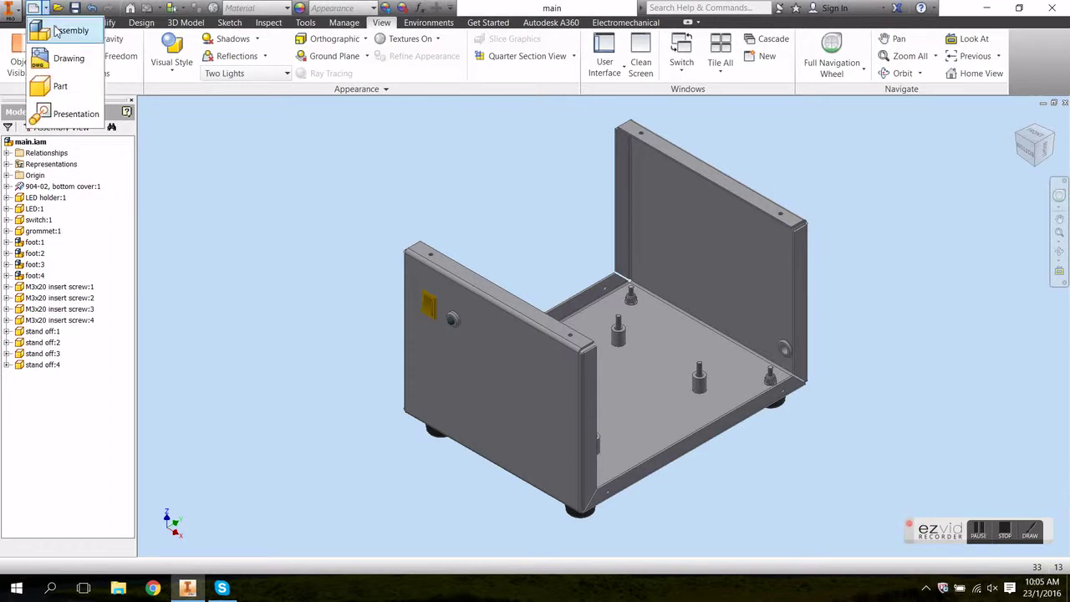
pyautogui.click(56, 30)
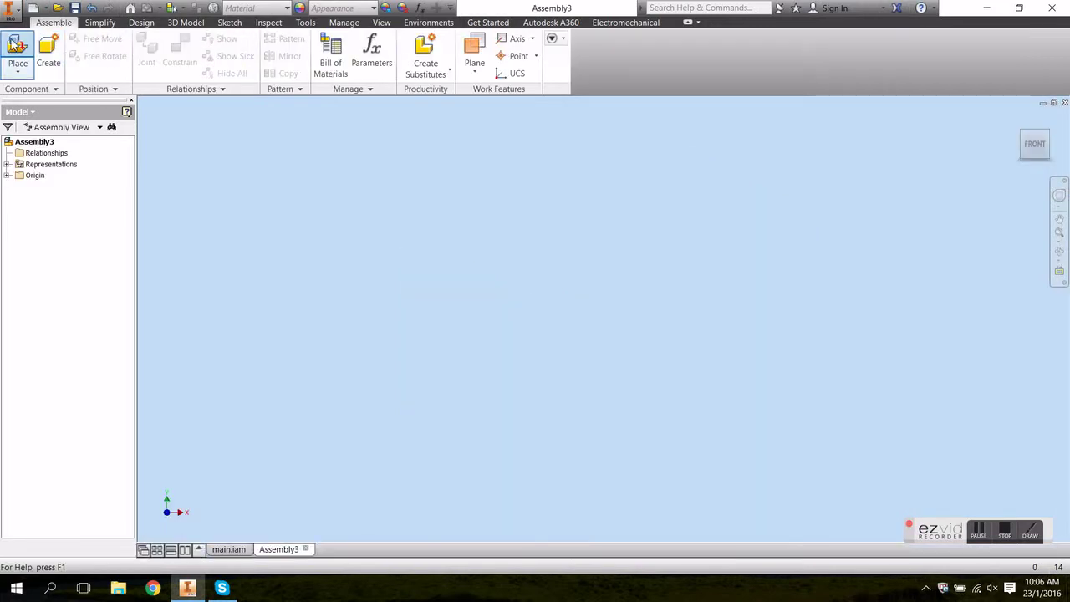
pyautogui.click(17, 44)
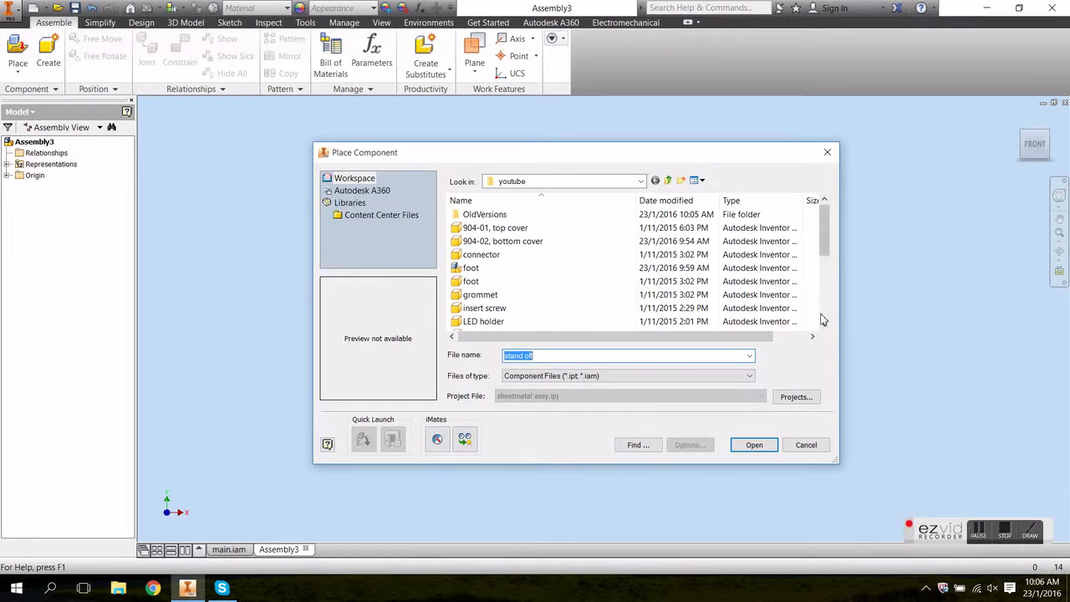
pyautogui.scroll(-3, 824, 318)
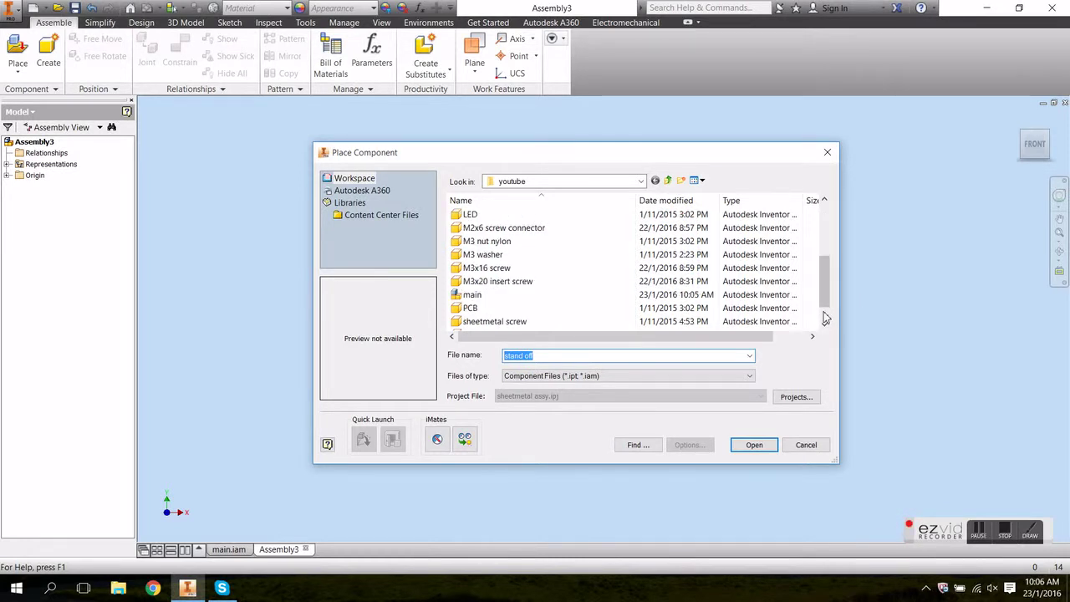
pyautogui.click(475, 309)
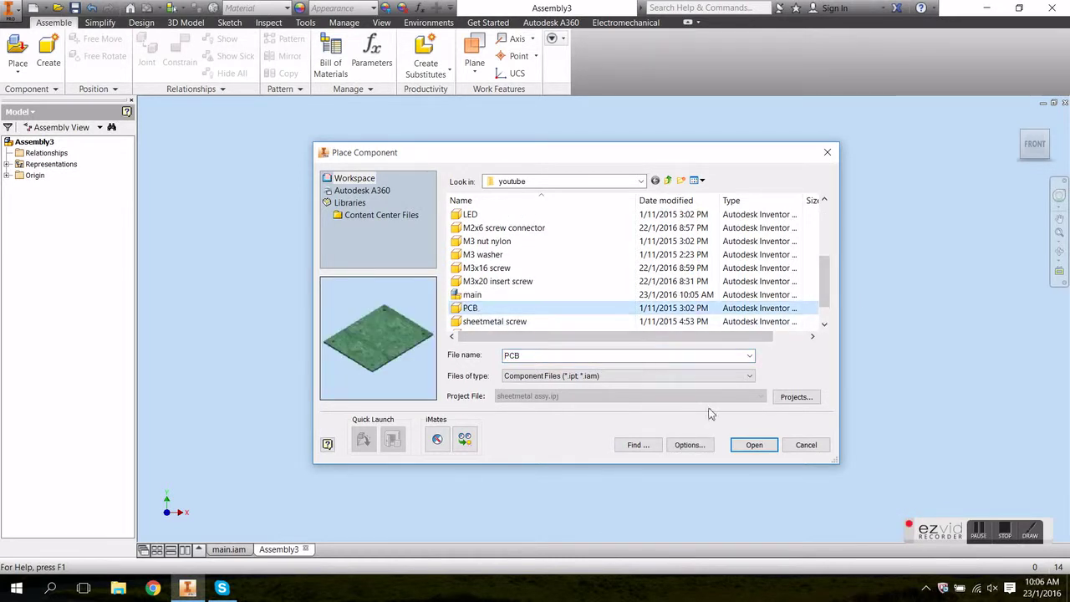
pyautogui.click(755, 445)
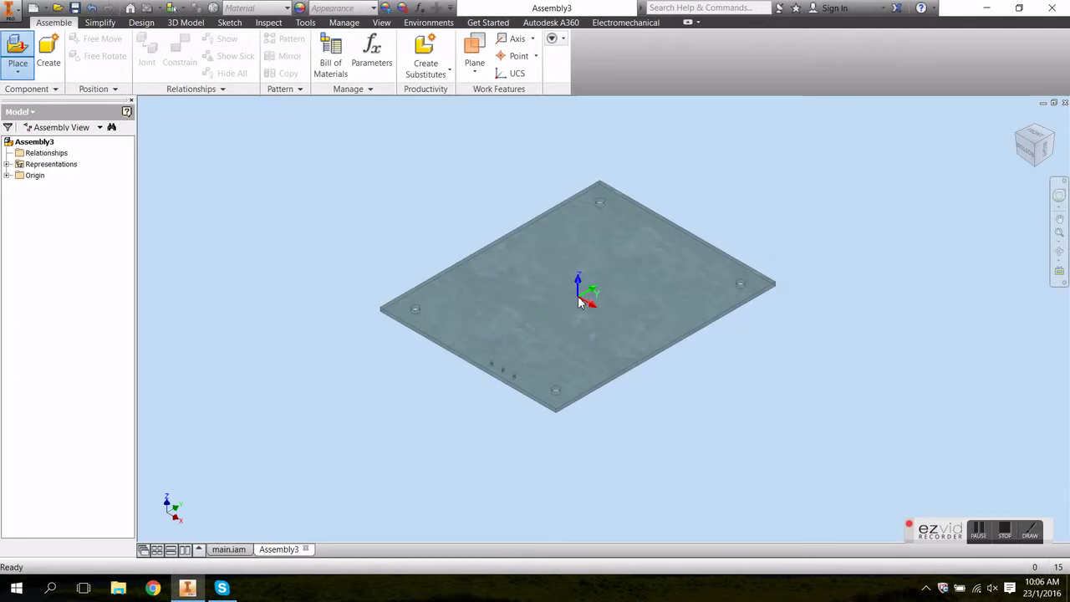
pyautogui.rightClick(579, 296)
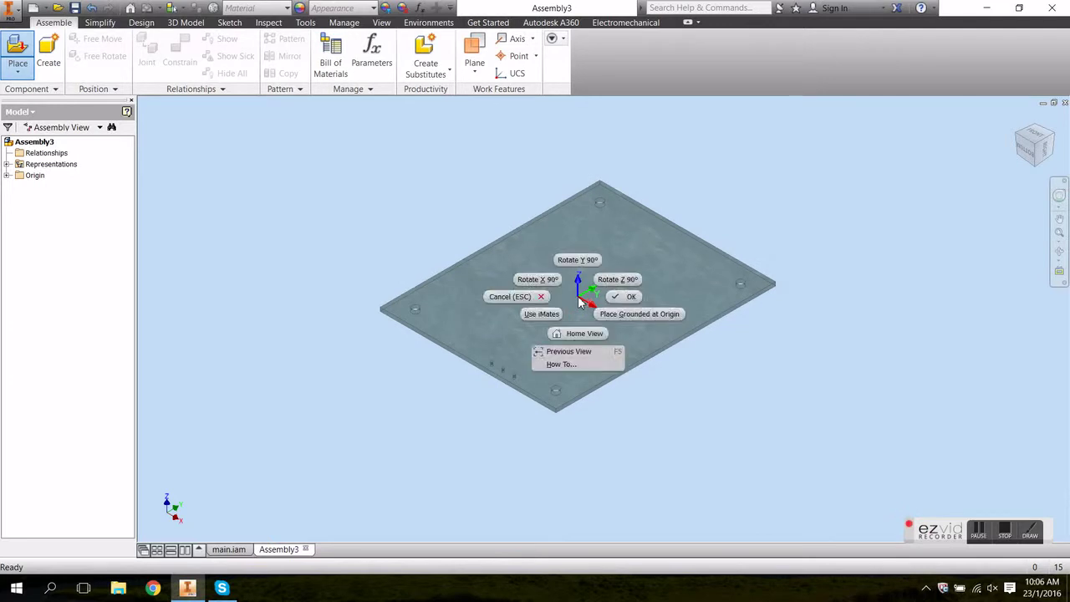
pyautogui.click(635, 321)
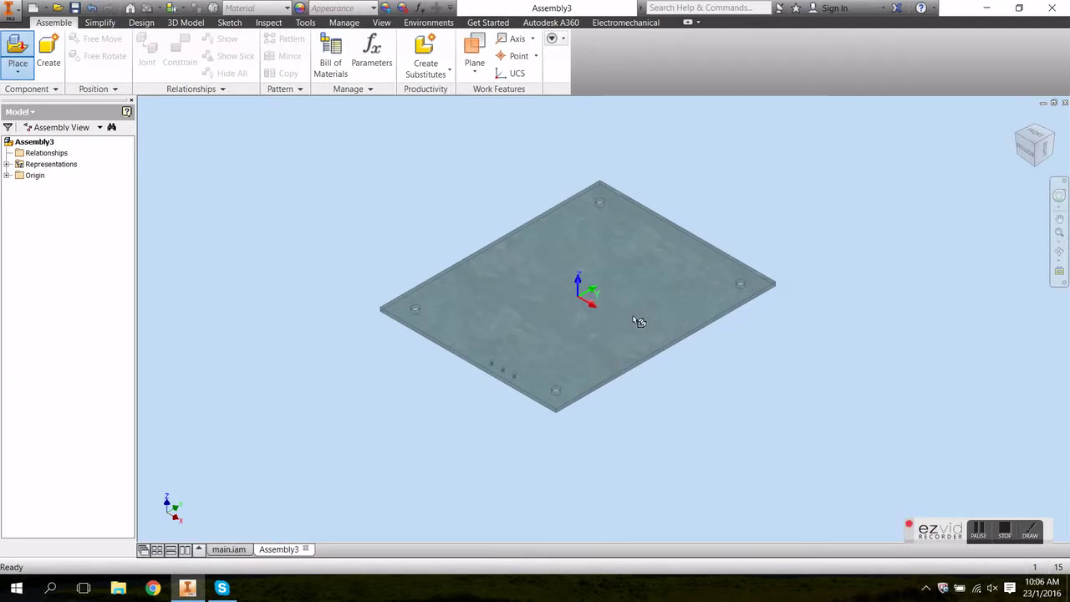
# Step: Place three instances of the connector part beside the PCB edge that has the three small pin holes
pyautogui.scroll(5, 477, 416)
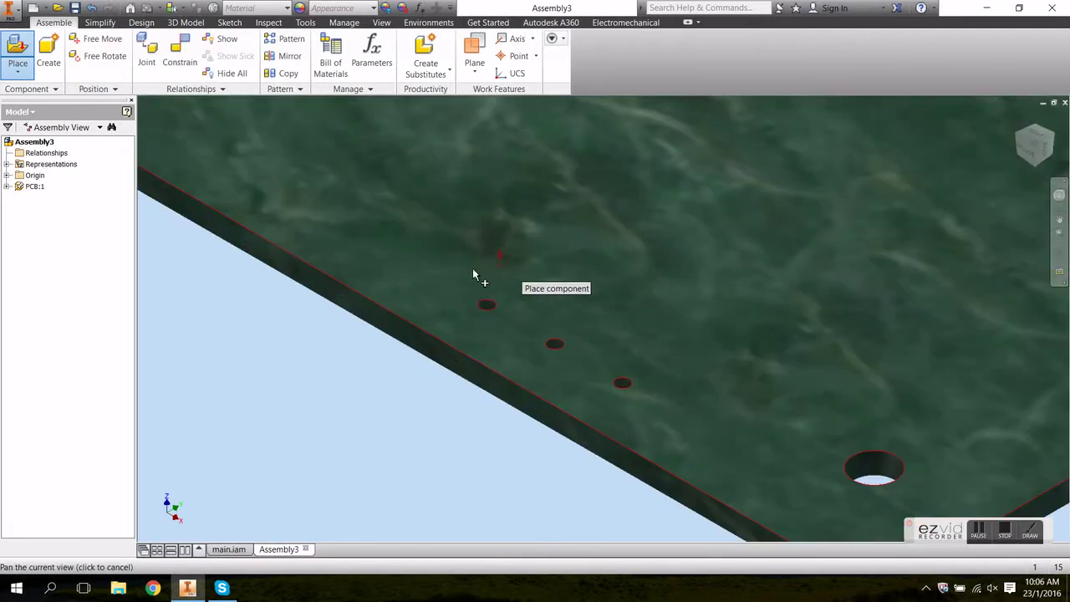
pyautogui.moveTo(418, 310); pyautogui.dragTo(523, 261, button='middle')
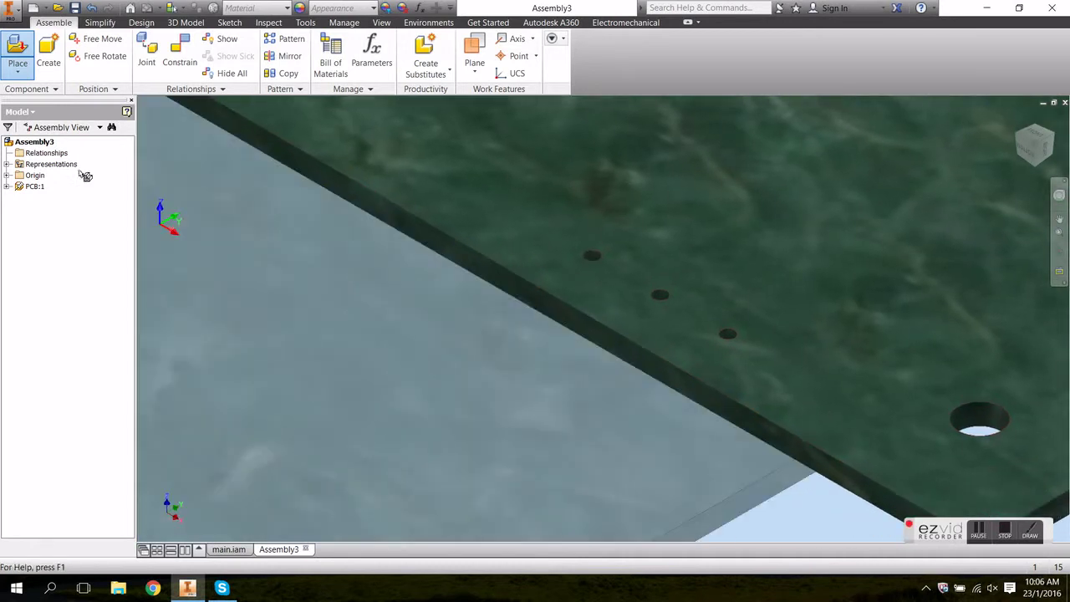
pyautogui.click(17, 48)
pyautogui.click(484, 255)
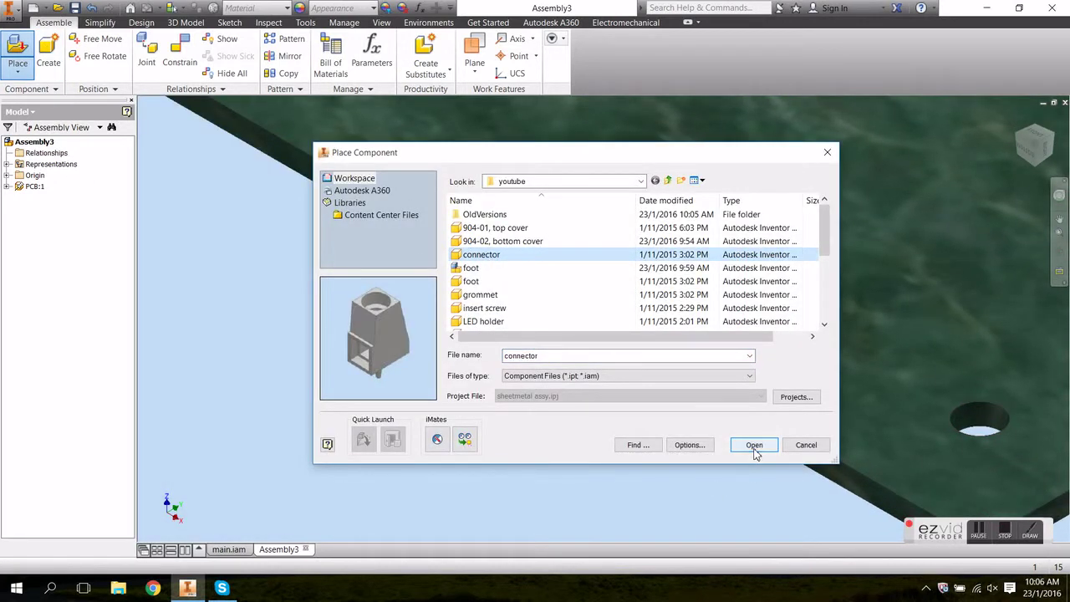
pyautogui.click(755, 444)
pyautogui.click(278, 343)
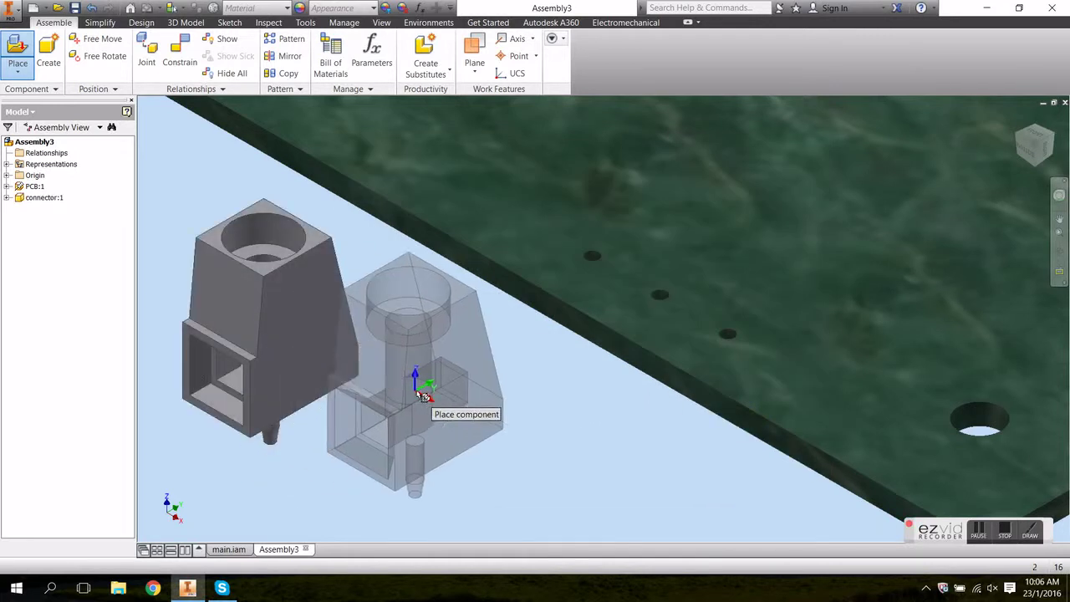
pyautogui.click(422, 393)
pyautogui.click(585, 494)
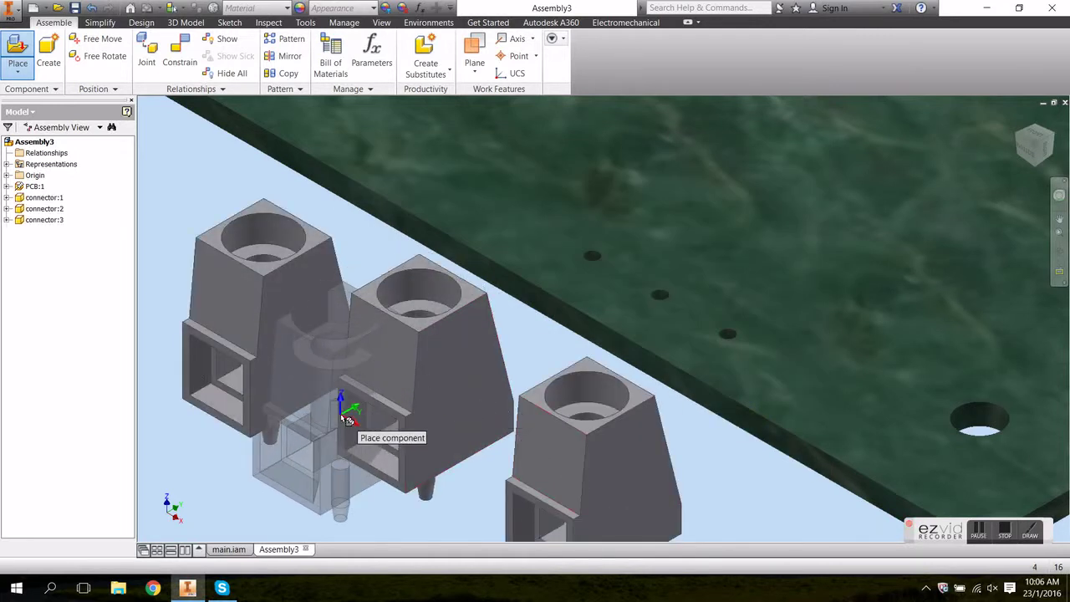
pyautogui.press('Escape')
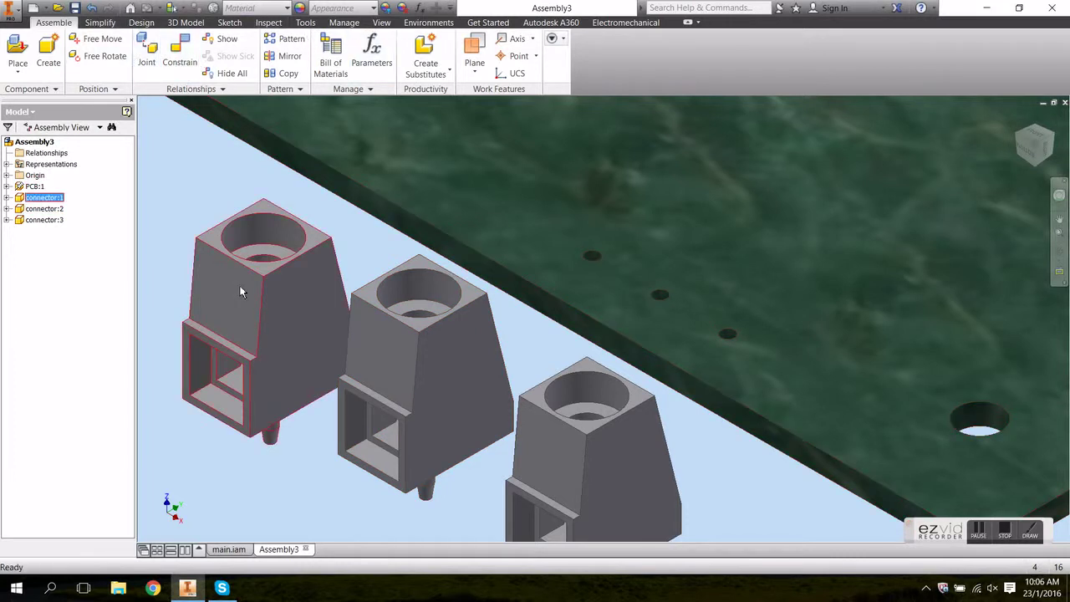
# Step: Rotate the first connector to expose its pin and insert-constrain the pin's base edge to the first small PCB hole
pyautogui.press('g')
pyautogui.moveTo(261, 368)
pyautogui.mouseDown()
pyautogui.moveTo(254, 335)
pyautogui.moveTo(251, 350)
pyautogui.mouseUp()
pyautogui.click(178, 52)
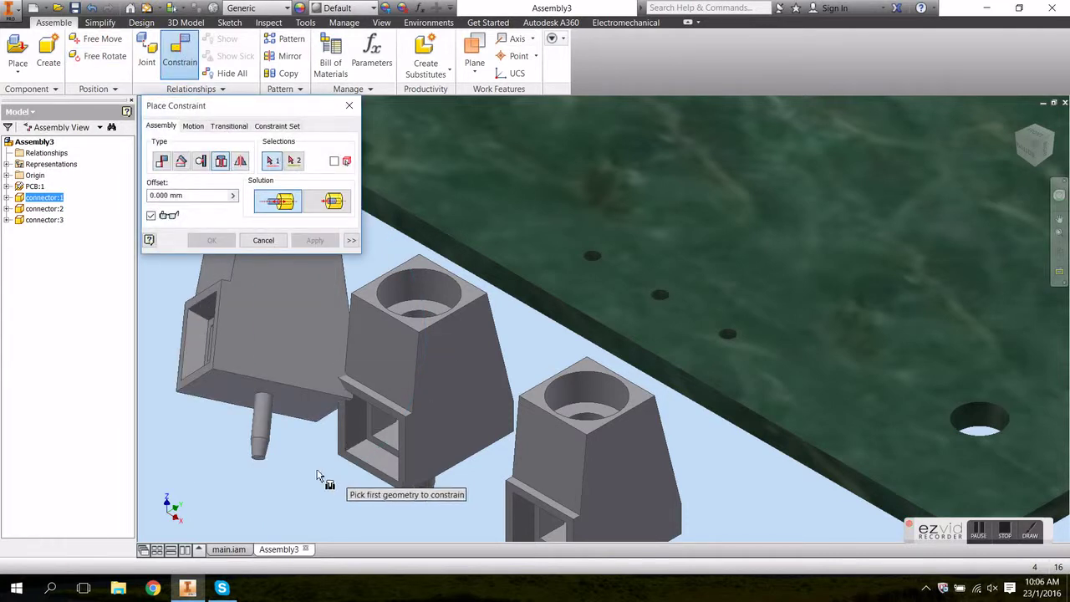
pyautogui.click(261, 398)
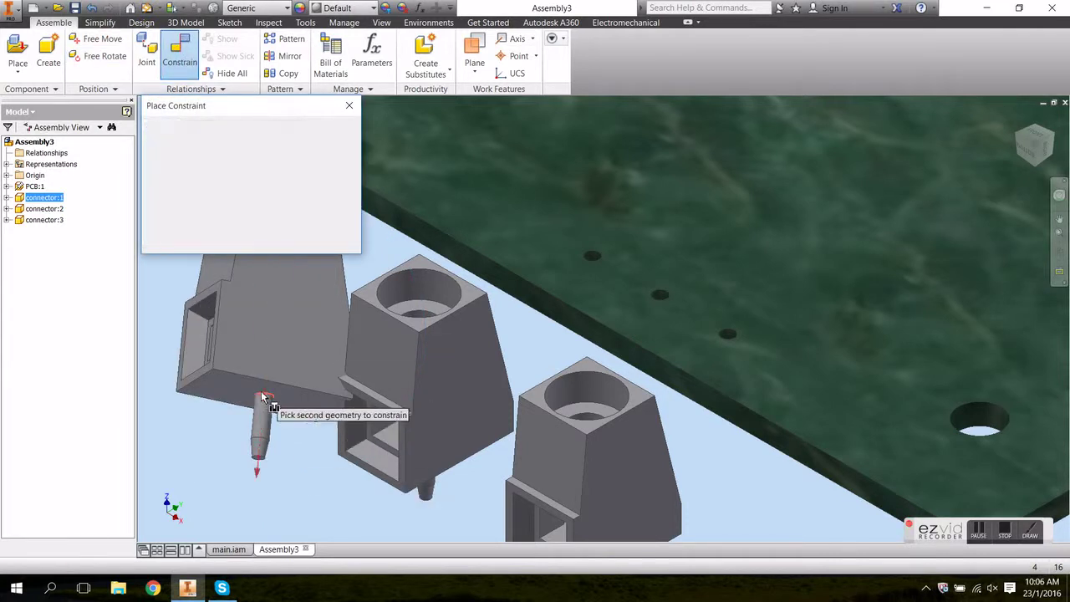
pyautogui.click(593, 256)
pyautogui.click(315, 241)
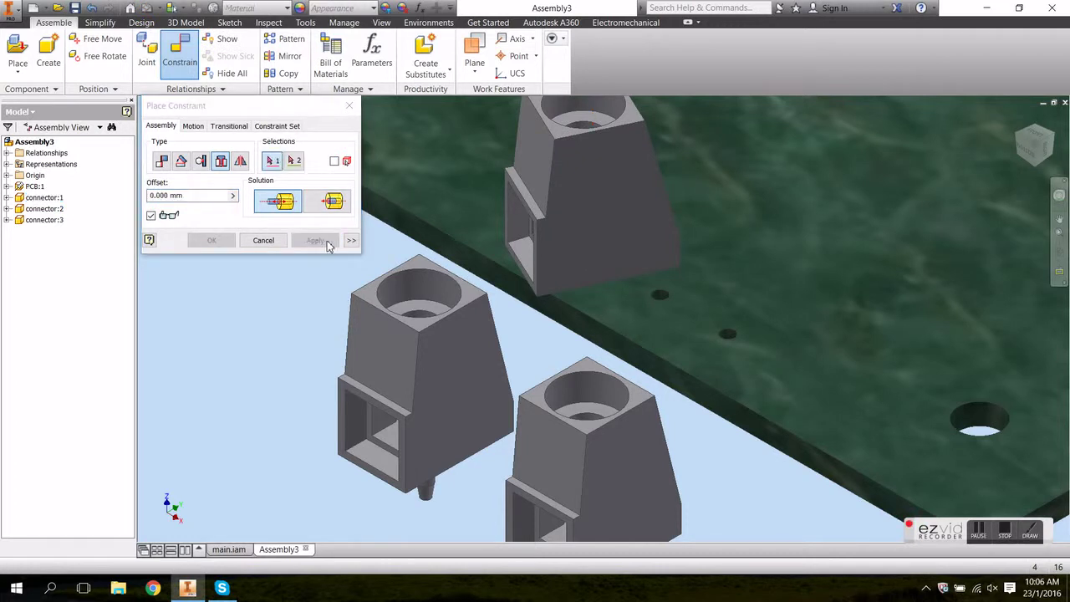
# Step: Insert-constrain the second connector's pin base to the middle small hole in the PCB
pyautogui.click(660, 294)
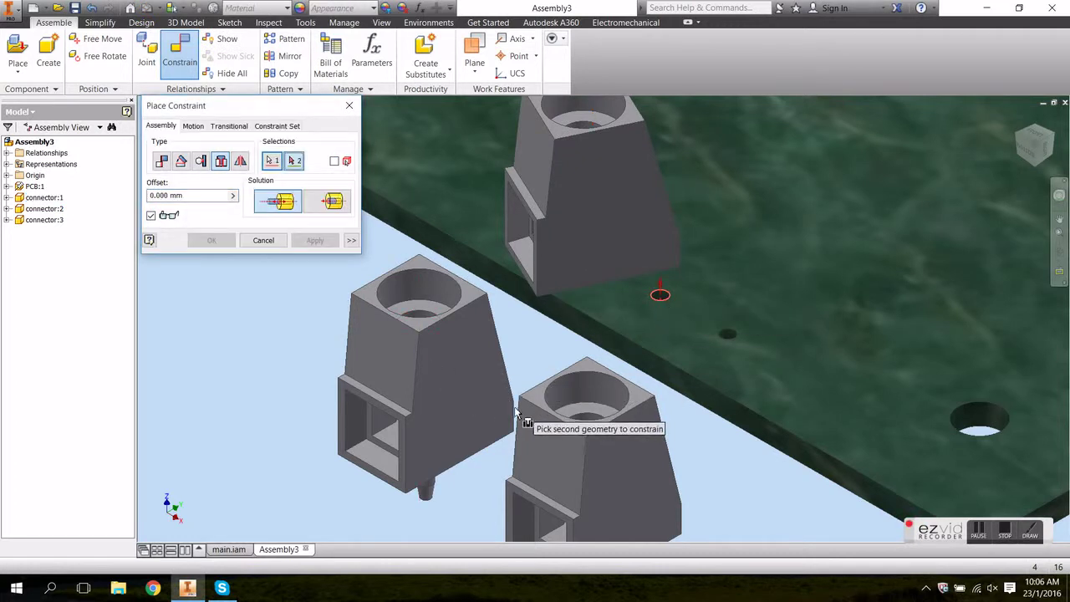
pyautogui.keyDown('shift'); pyautogui.moveTo(526, 403); pyautogui.dragTo(522, 375, button='middle'); pyautogui.keyUp('shift')
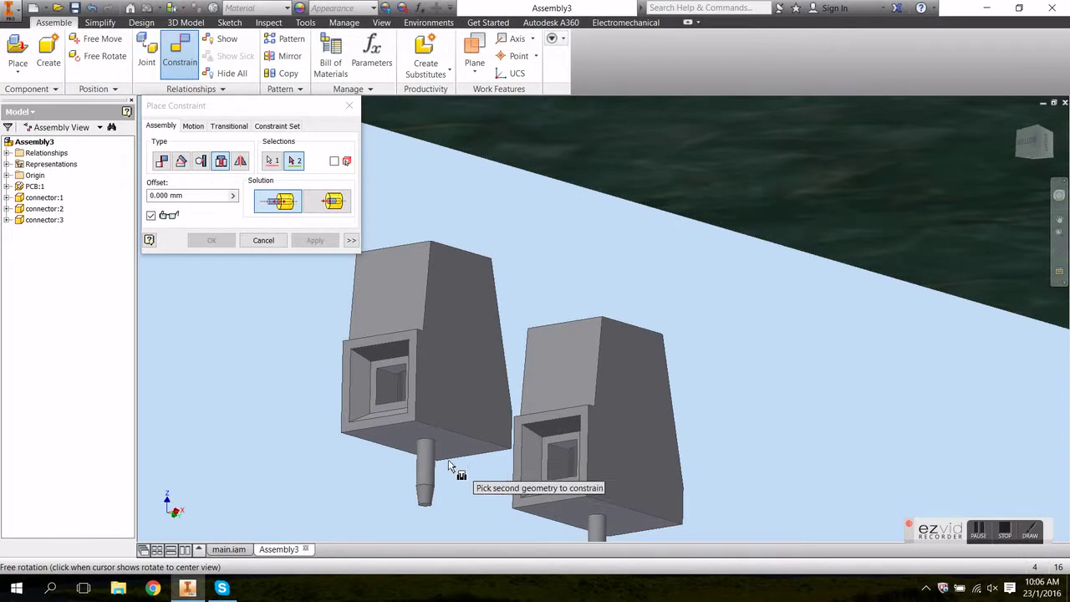
pyautogui.click(425, 449)
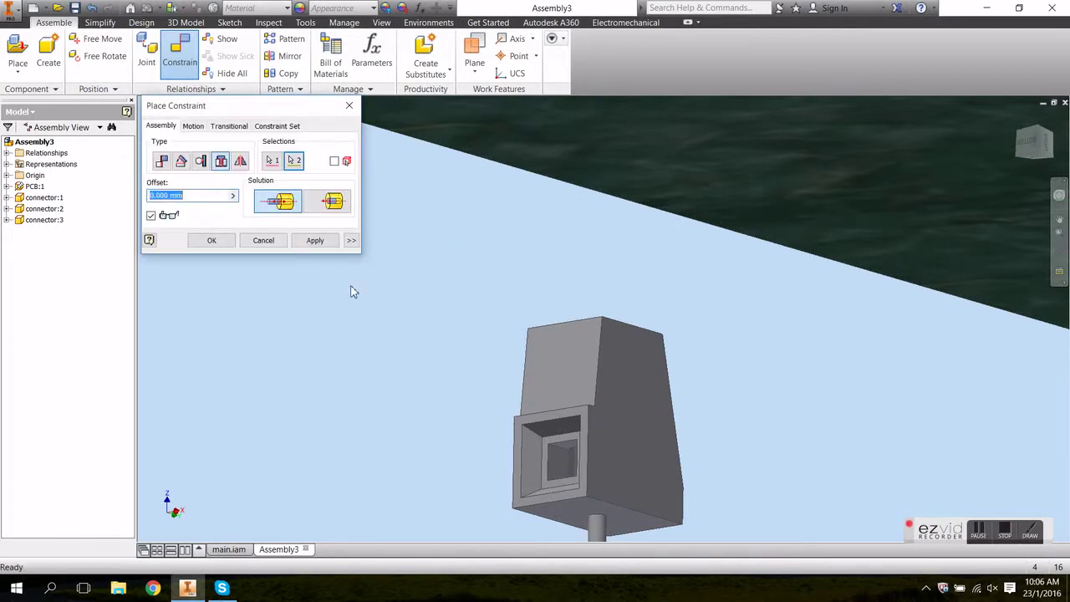
pyautogui.click(332, 248)
# Step: Insert-constrain the third connector's pin base to the last small PCB hole and end the constraint command
pyautogui.click(598, 520)
pyautogui.scroll(-4, 770, 276)
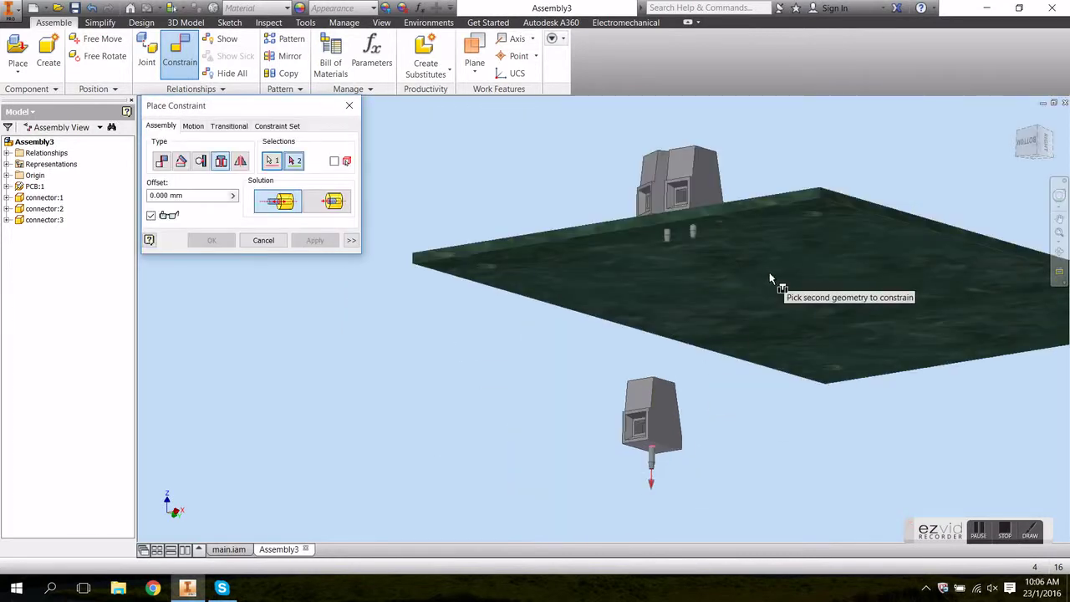
pyautogui.keyDown('shift'); pyautogui.moveTo(769, 272); pyautogui.dragTo(692, 377, button='middle'); pyautogui.keyUp('shift')
pyautogui.click(679, 383)
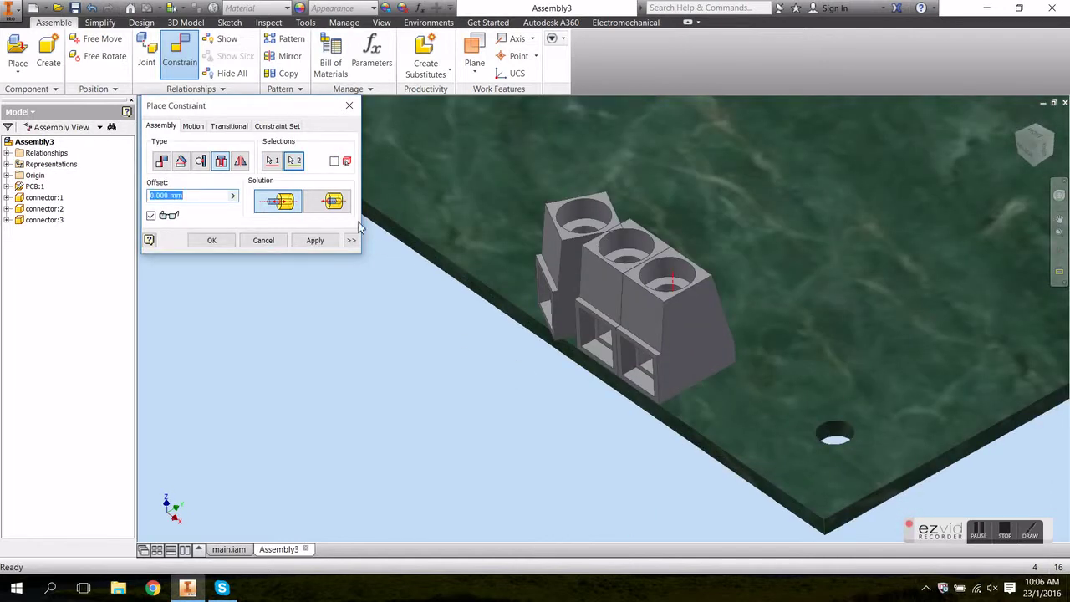
pyautogui.click(314, 241)
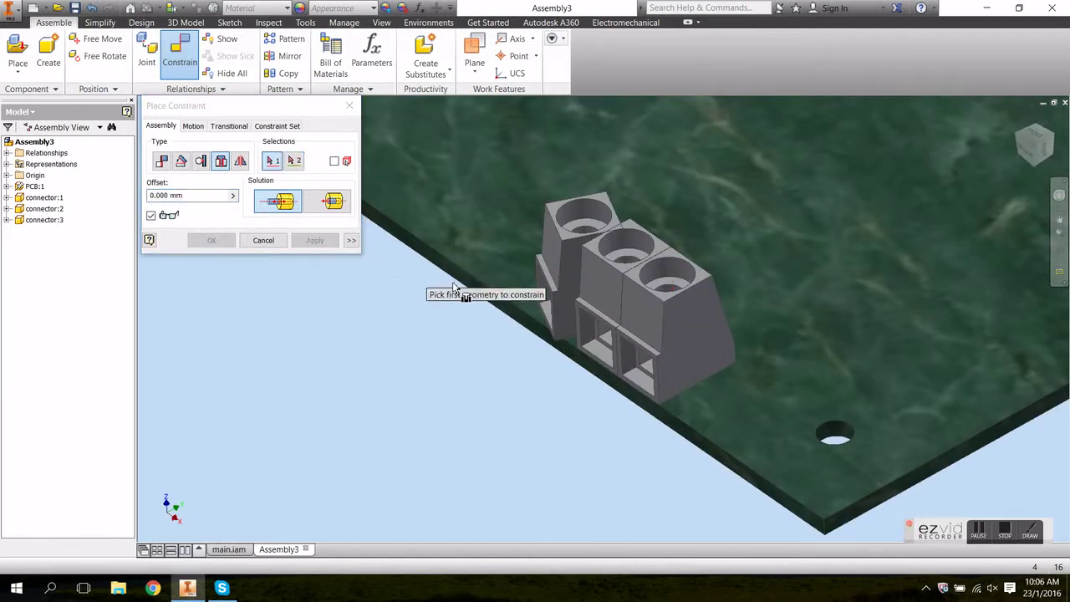
pyautogui.click(264, 241)
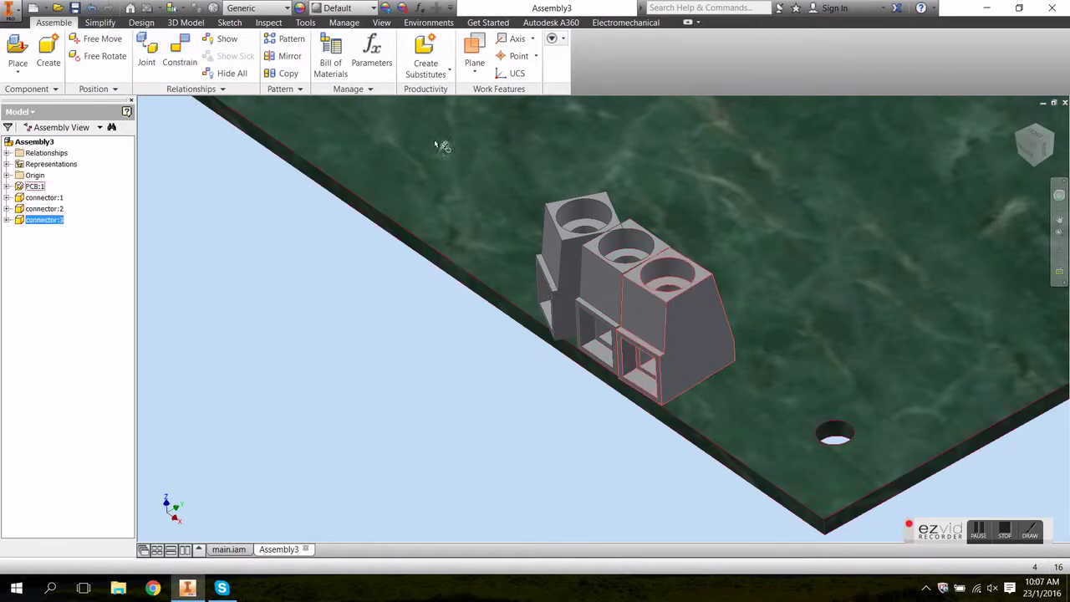
# Step: Apply a 0° directed angle constraint between the third connector's outer side face and the PCB's adjacent parallel side face
pyautogui.click(179, 51)
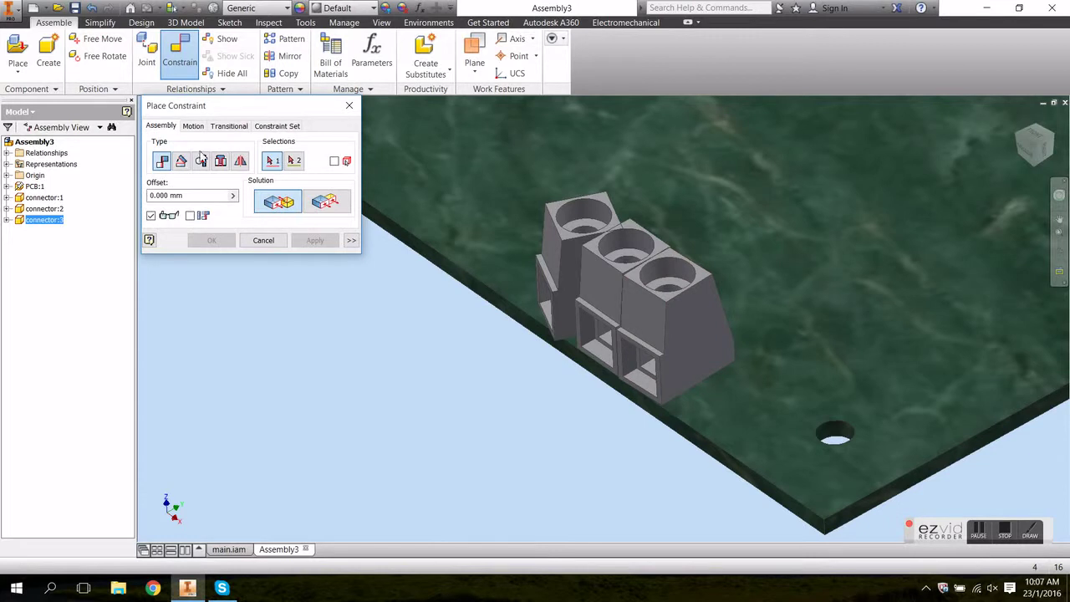
pyautogui.click(181, 161)
pyautogui.click(263, 204)
pyautogui.click(724, 329)
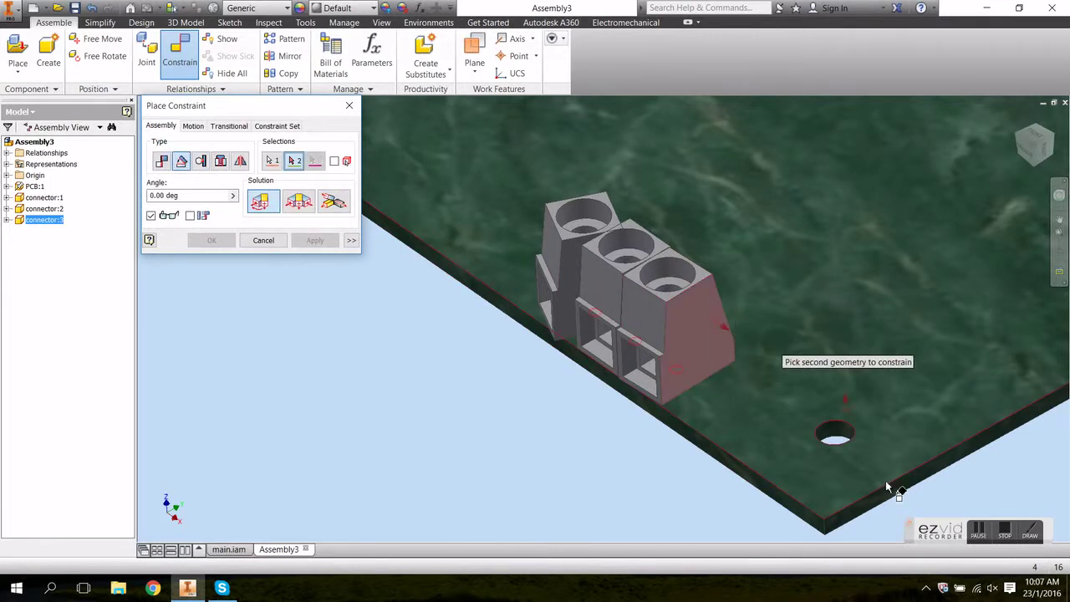
pyautogui.click(862, 512)
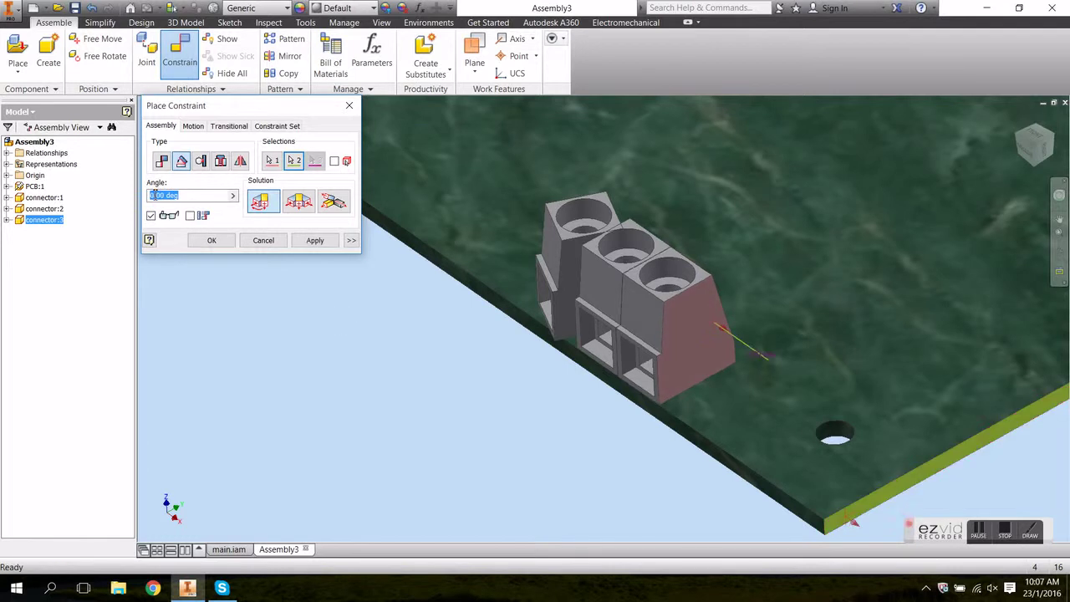
pyautogui.click(316, 241)
pyautogui.click(262, 240)
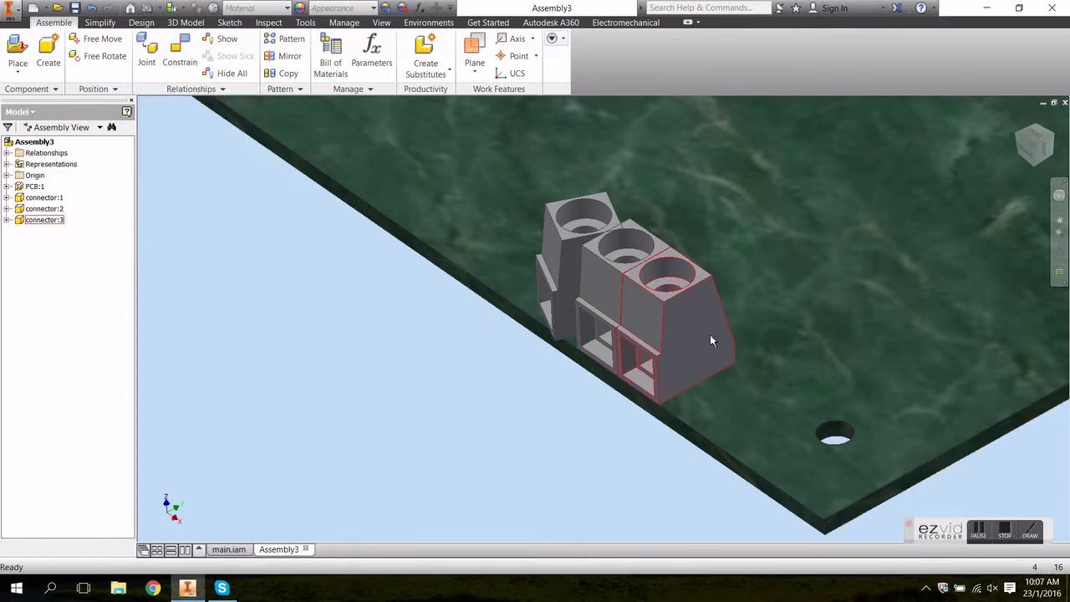
pyautogui.click(657, 333)
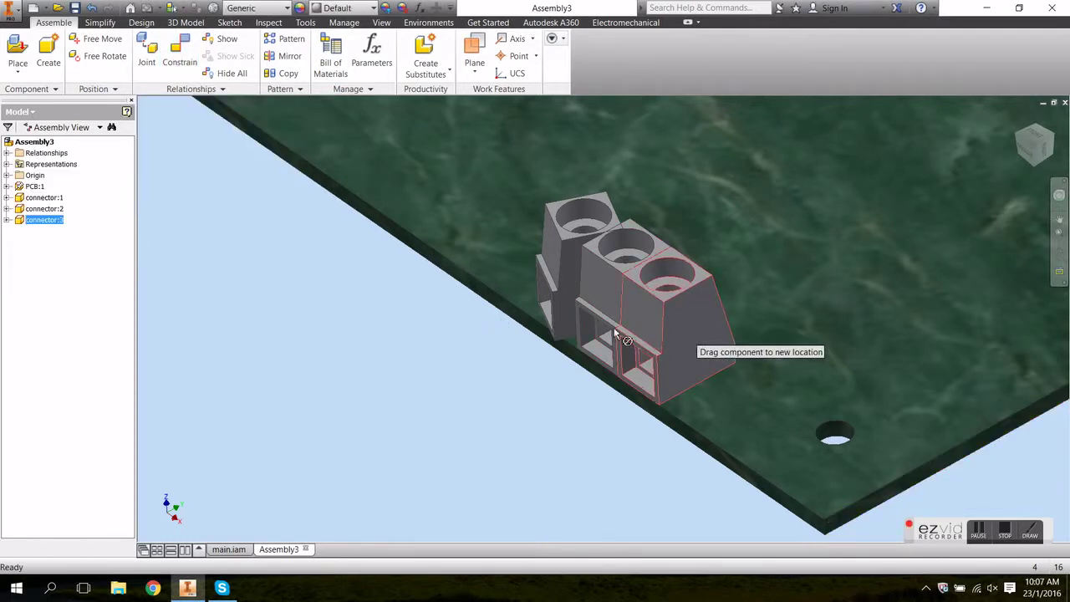
# Step: Constrain the upper front faces of the third and middle connectors flush with zero offset
pyautogui.click(183, 54)
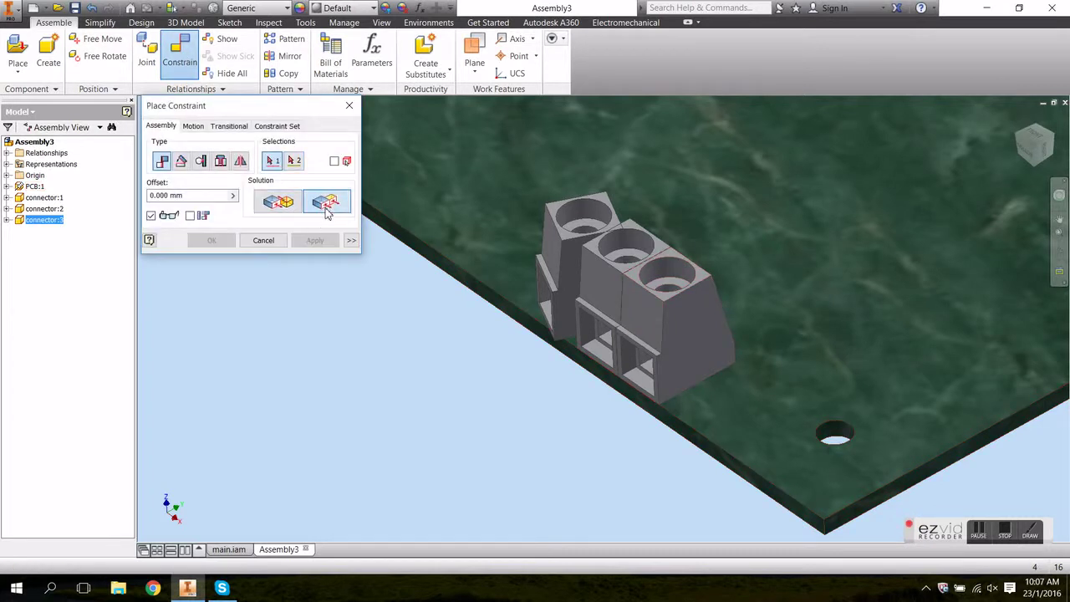
pyautogui.click(635, 306)
pyautogui.click(588, 286)
pyautogui.click(313, 240)
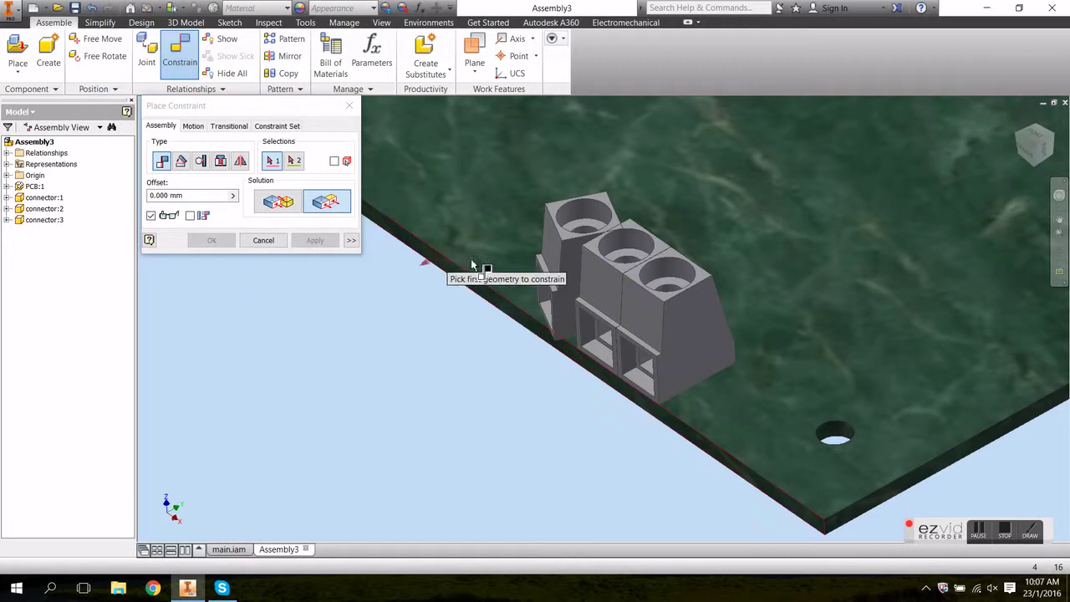
# Step: Constrain the first connector's upper front face flush with the middle connector's, end the command and check that connector's freedom of movement
pyautogui.click(589, 281)
pyautogui.click(545, 243)
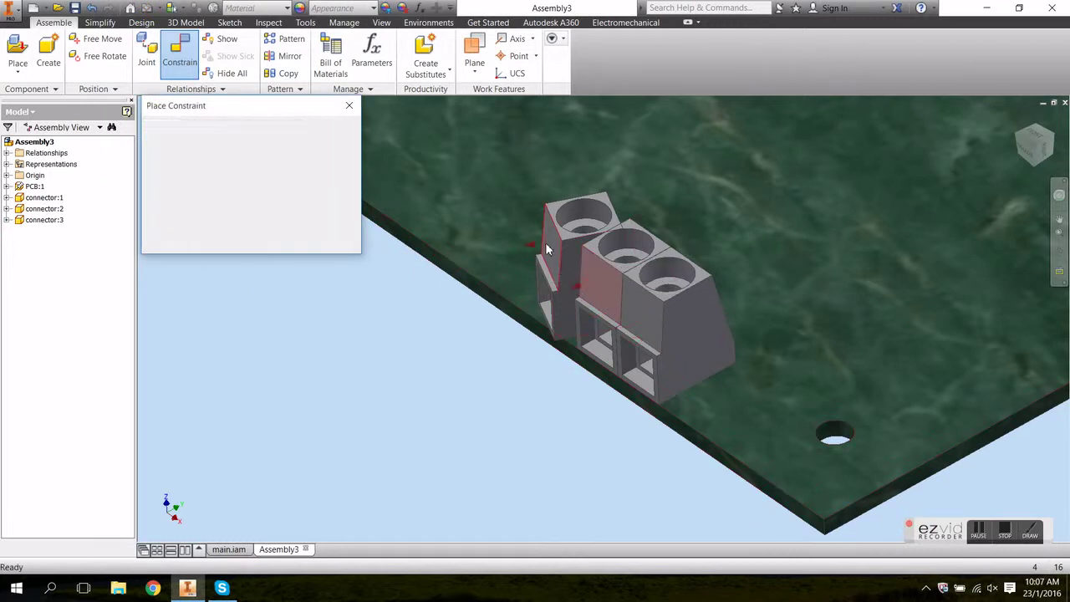
pyautogui.click(315, 240)
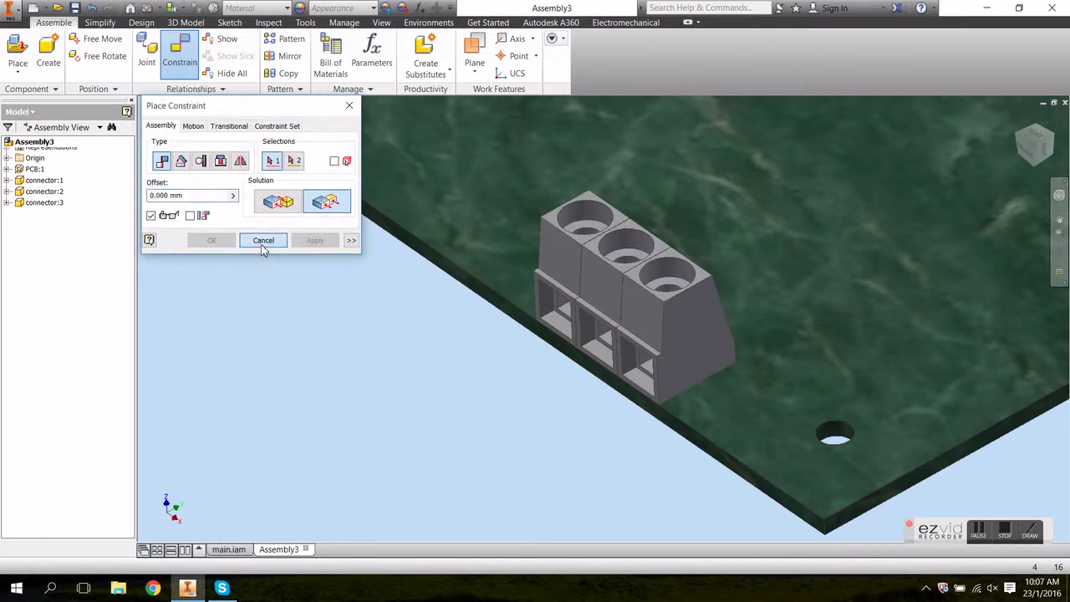
pyautogui.click(263, 240)
pyautogui.click(559, 254)
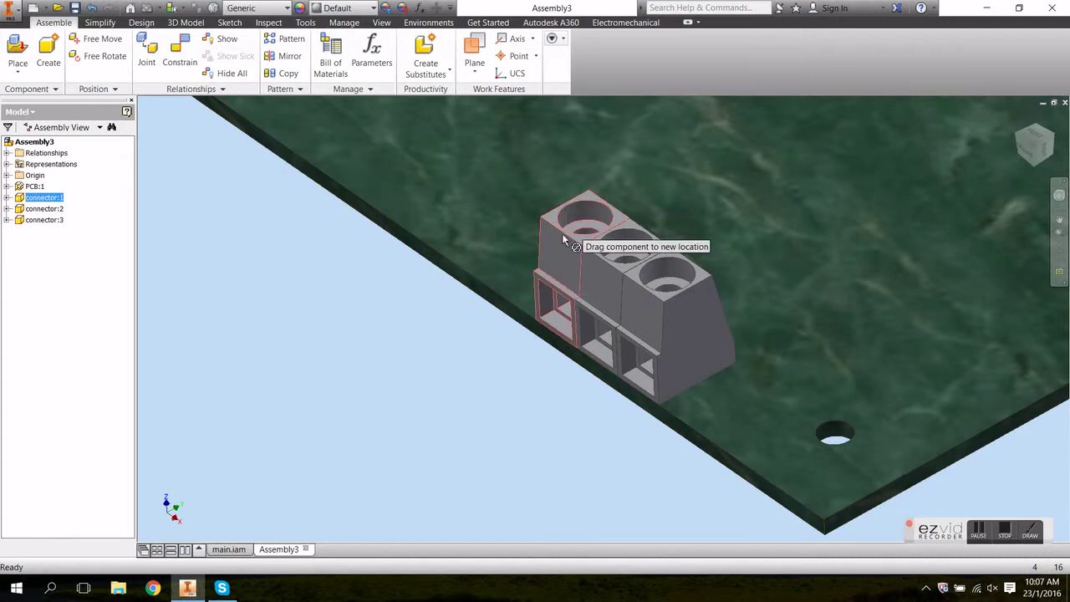
pyautogui.click(493, 288)
pyautogui.scroll(-5, 458, 294)
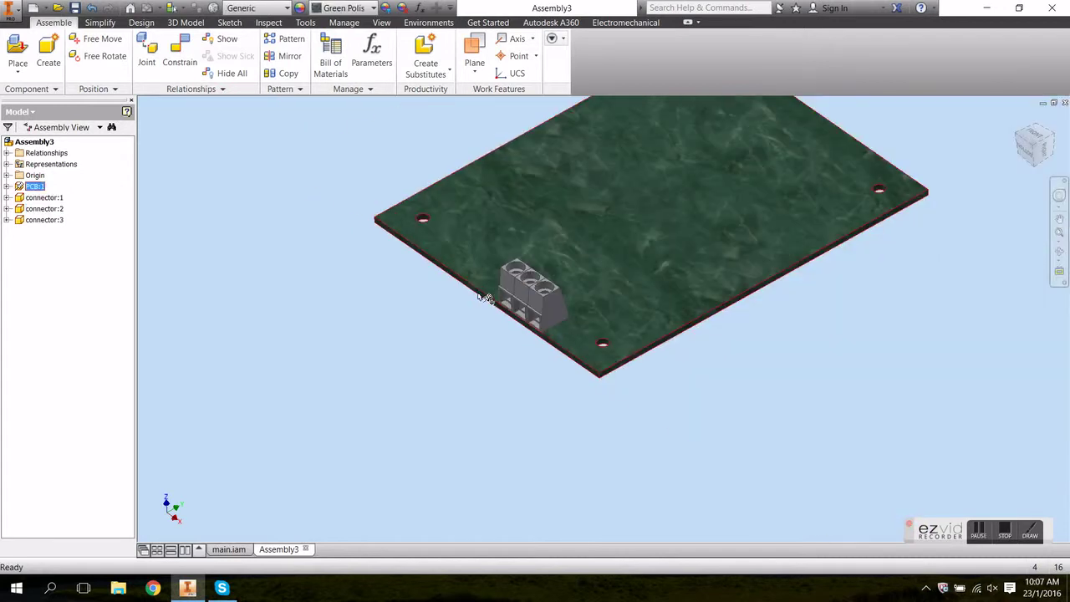
# Step: Place three instances of the M2x6 screw connector part in the empty space beside the PCB
pyautogui.click(18, 48)
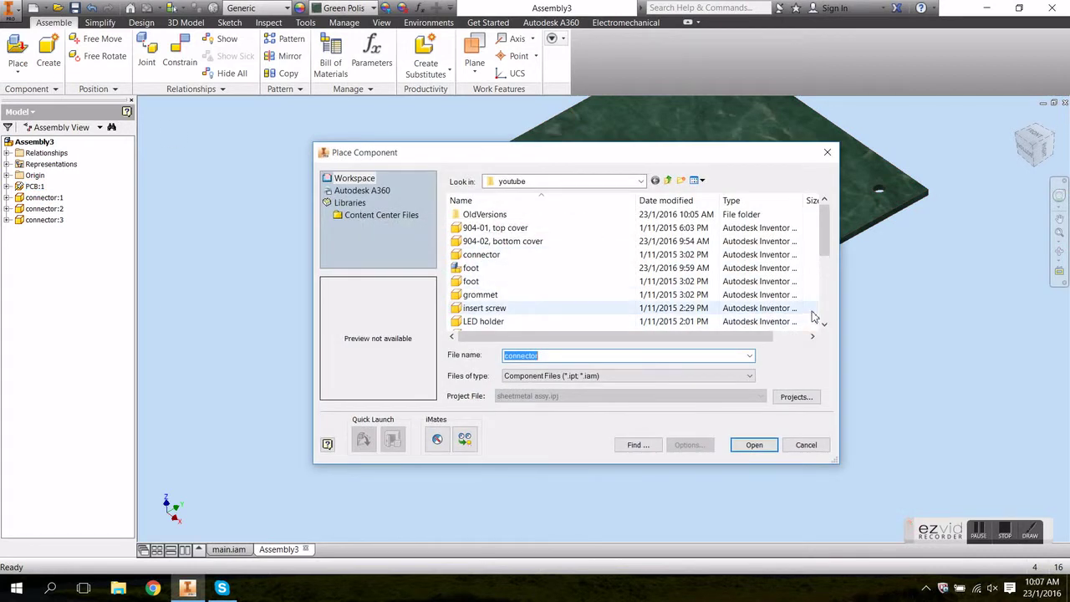
pyautogui.click(824, 310)
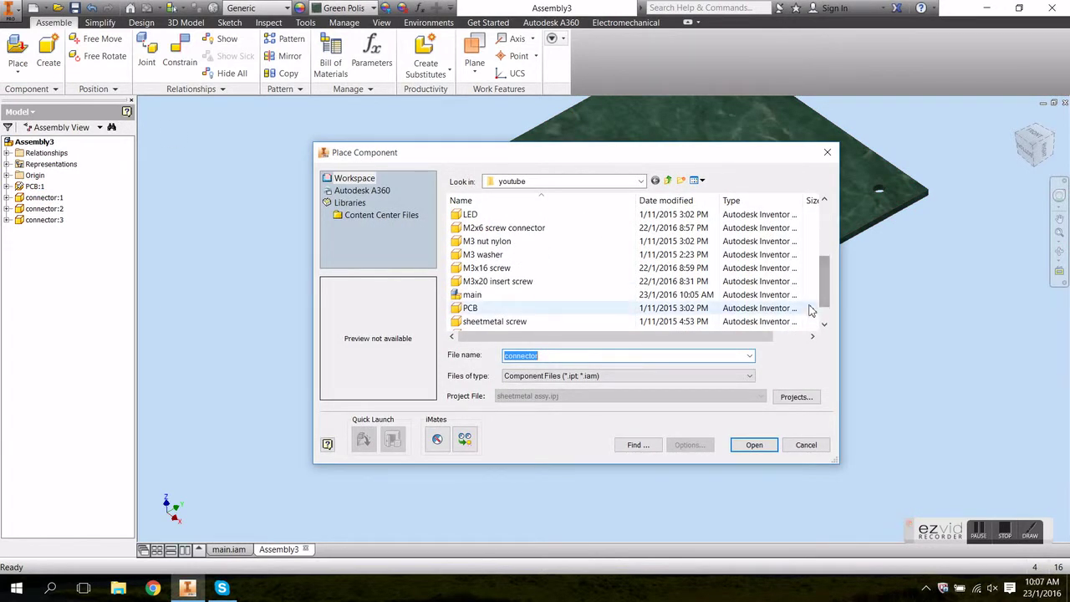
pyautogui.click(505, 228)
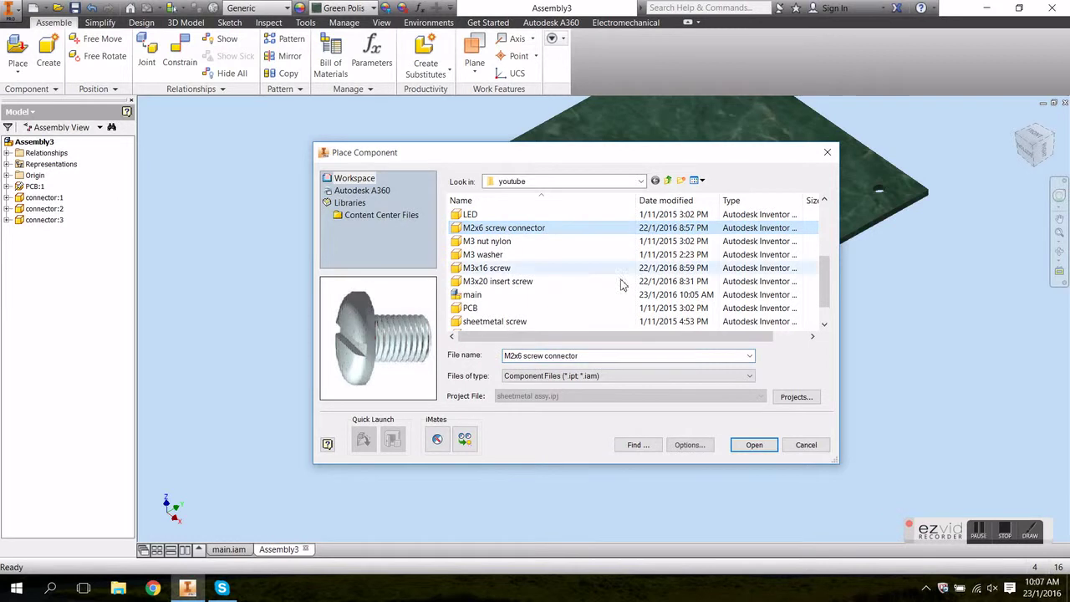
pyautogui.click(765, 450)
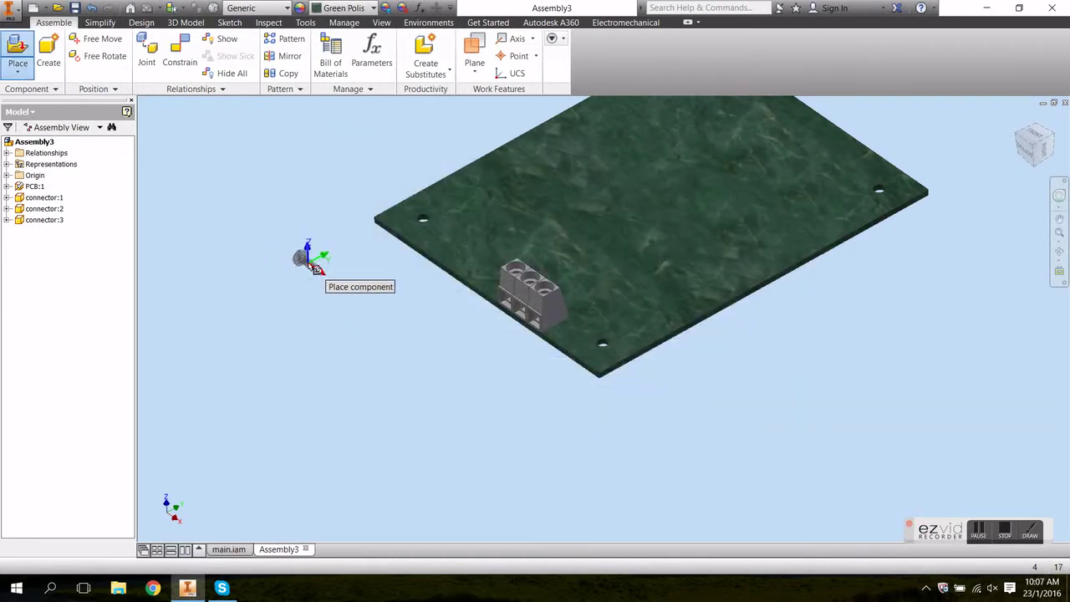
pyautogui.click(343, 277)
pyautogui.click(386, 288)
pyautogui.press('Escape')
# Step: Insert-constrain one M2x6 screw into the screw hole of the end connector nearest the PCB's corner, with 0 mm offset
pyautogui.click(176, 51)
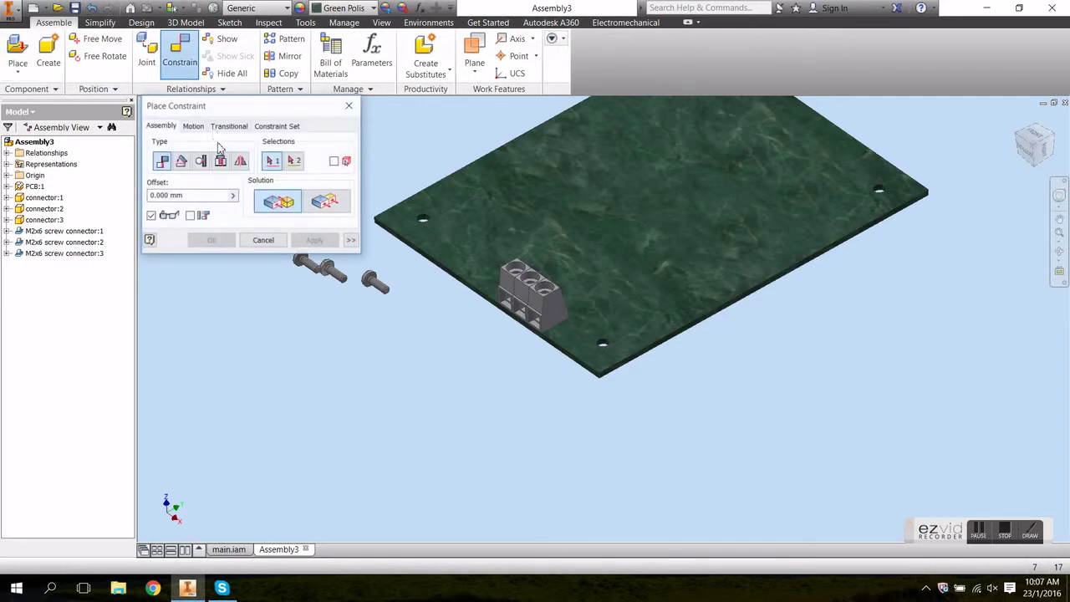
pyautogui.click(224, 164)
pyautogui.scroll(3, 394, 267)
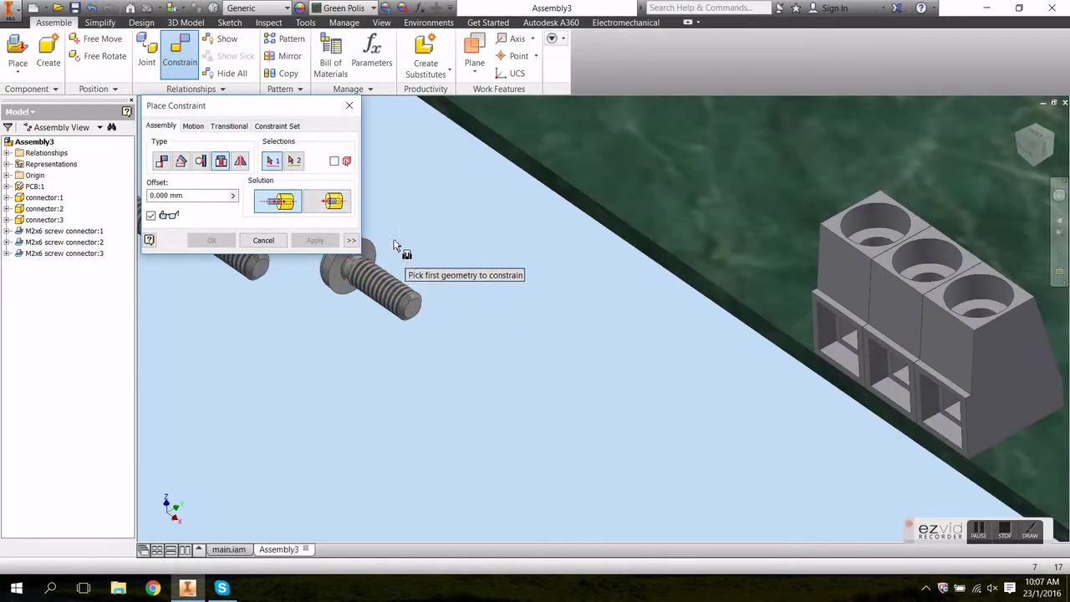
pyautogui.moveTo(421, 259); pyautogui.dragTo(605, 330, button='middle')
pyautogui.scroll(3, 604, 330)
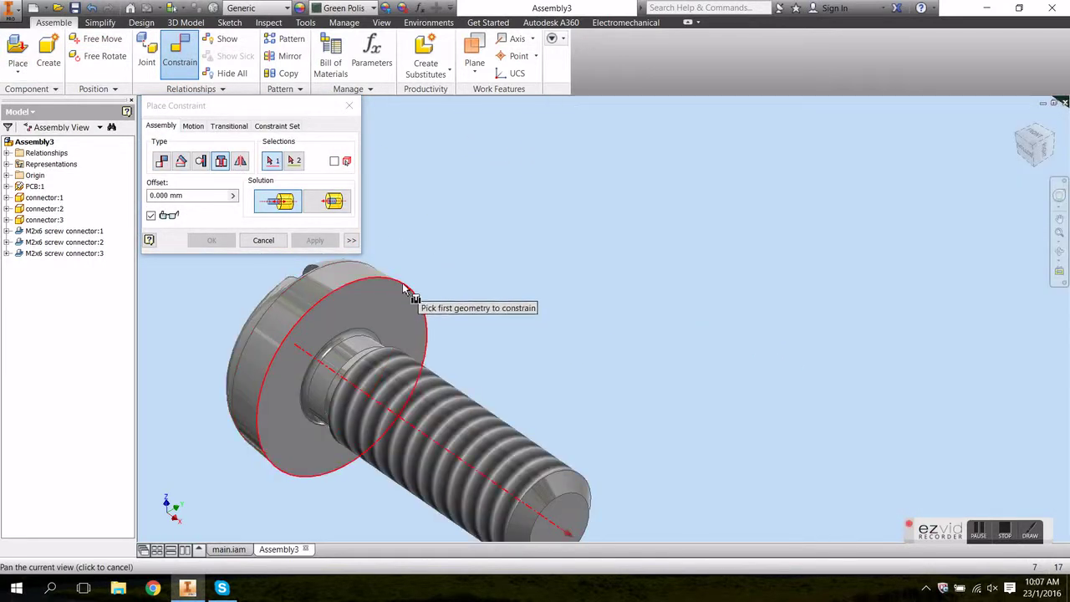
pyautogui.click(418, 300)
pyautogui.scroll(-3, 612, 308)
pyautogui.moveTo(762, 311); pyautogui.dragTo(717, 406, button='middle')
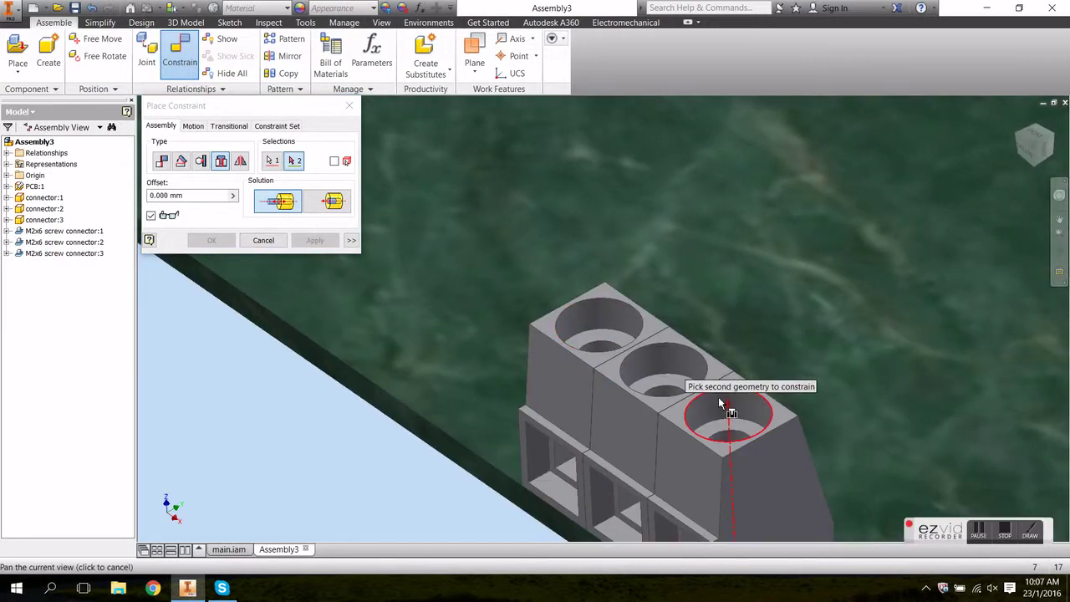
pyautogui.click(739, 425)
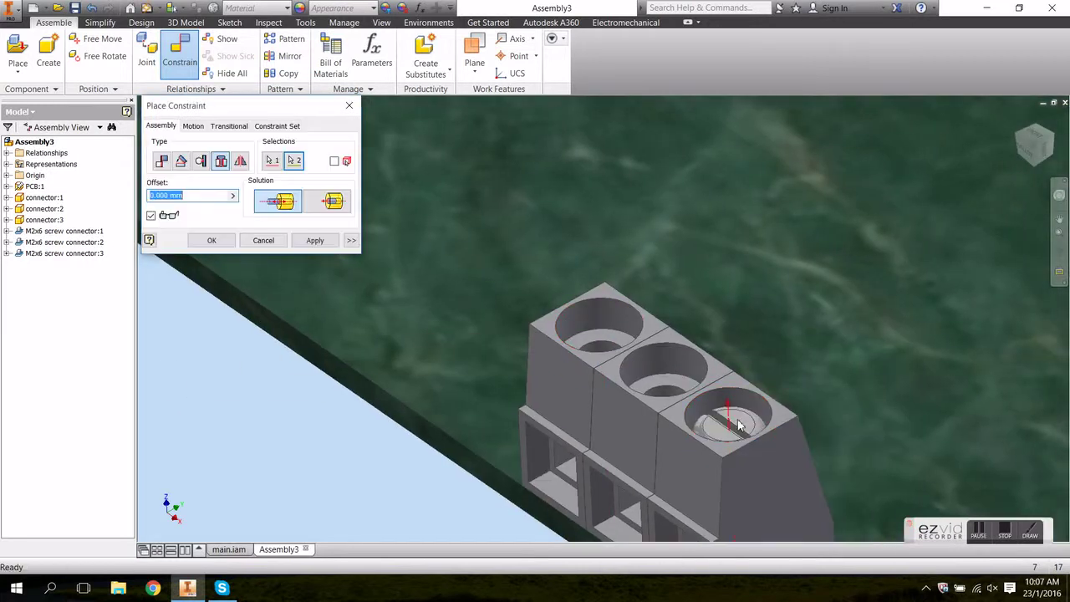
pyautogui.click(314, 242)
# Step: Insert-constrain a second M2x6 screw into the middle connector's screw hole with 0 mm offset
pyautogui.click(669, 399)
pyautogui.scroll(-4, 398, 393)
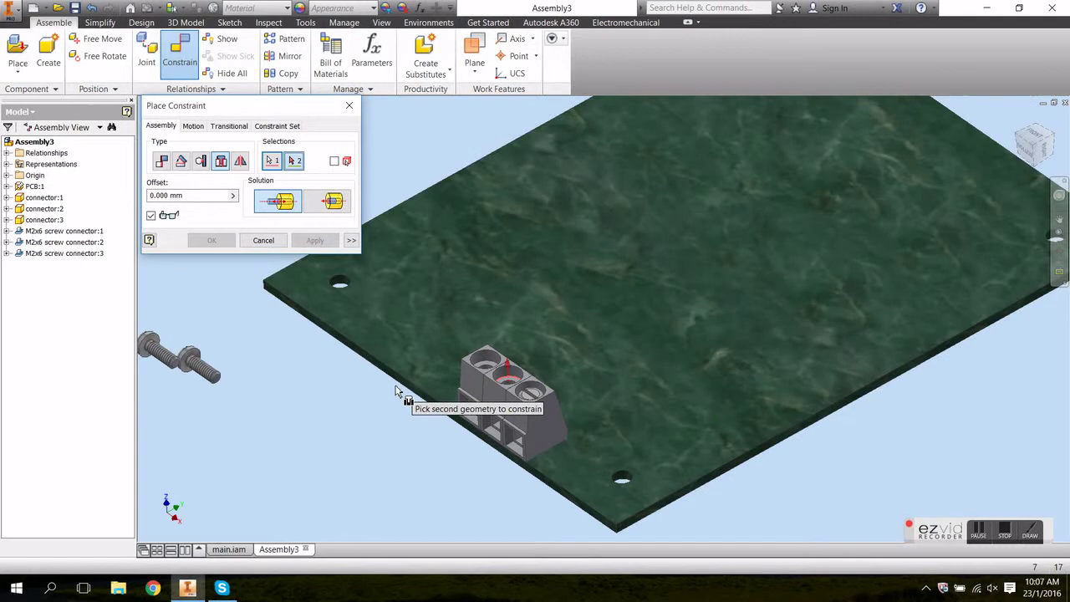
pyautogui.moveTo(398, 393); pyautogui.dragTo(485, 308, button='middle')
pyautogui.scroll(4, 411, 323)
pyautogui.click(458, 360)
pyautogui.click(322, 242)
# Step: Insert-constrain the last M2x6 screw into the remaining end connector's screw hole with 0 mm offset and end the constraint command
pyautogui.click(334, 297)
pyautogui.scroll(-4, 682, 304)
pyautogui.moveTo(770, 334); pyautogui.dragTo(717, 365, button='middle')
pyautogui.scroll(3, 694, 360)
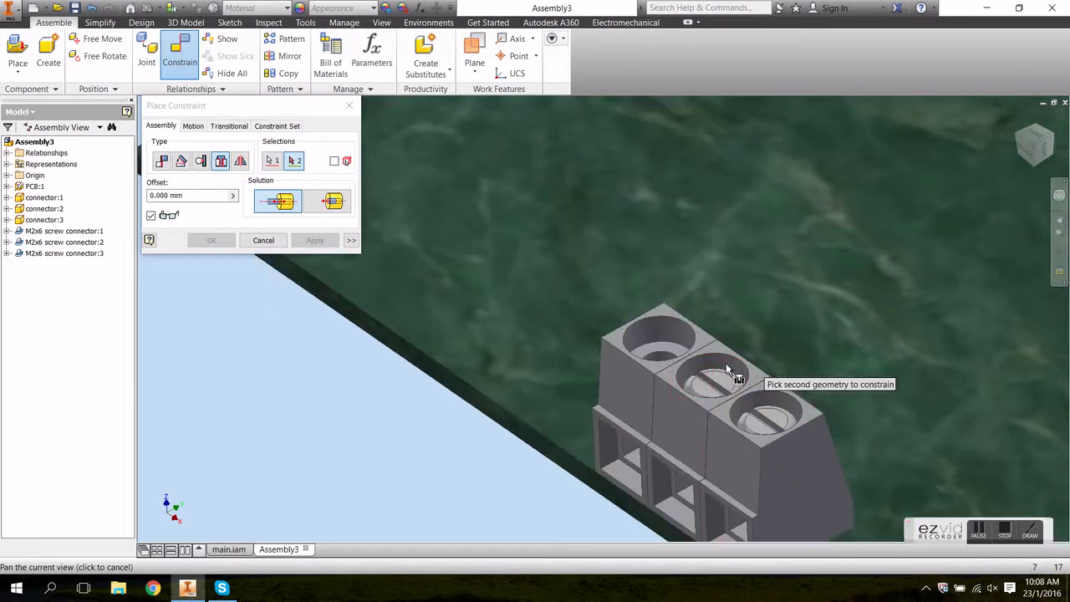
pyautogui.click(632, 358)
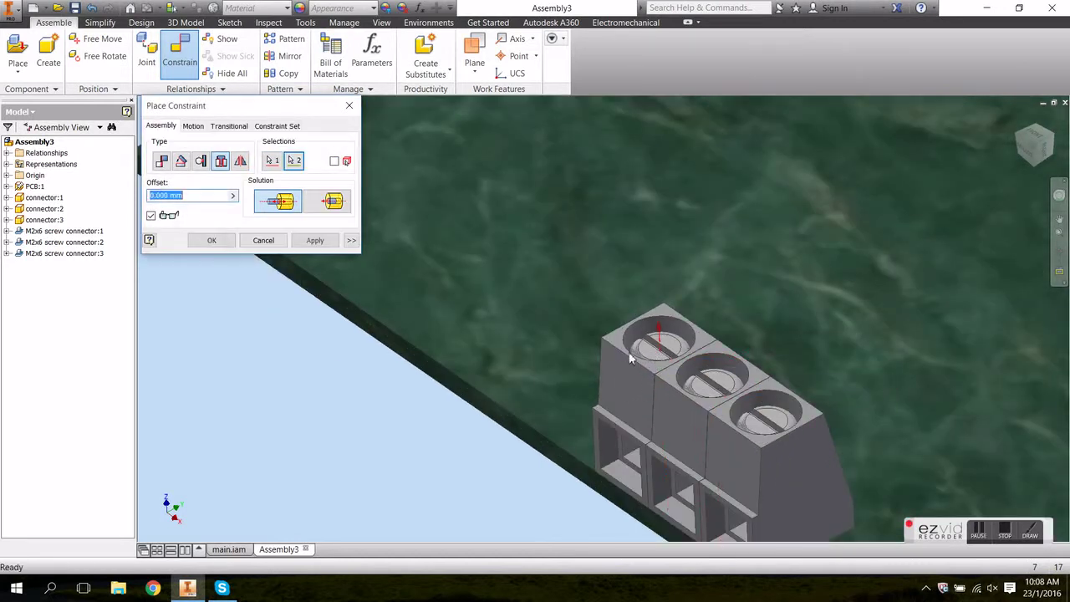
pyautogui.click(316, 241)
pyautogui.click(1059, 218)
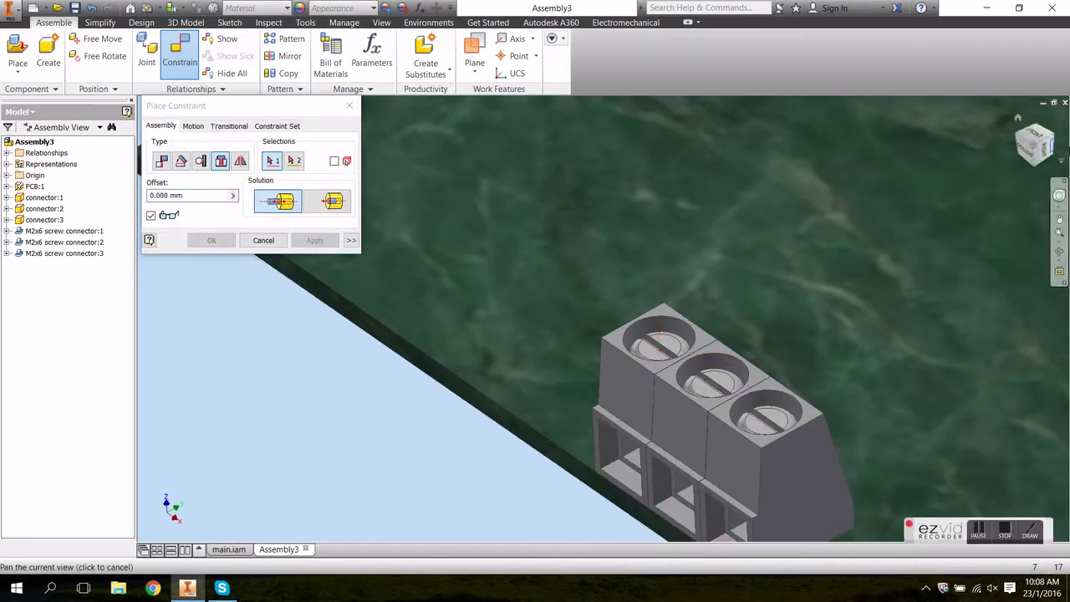
pyautogui.click(1026, 148)
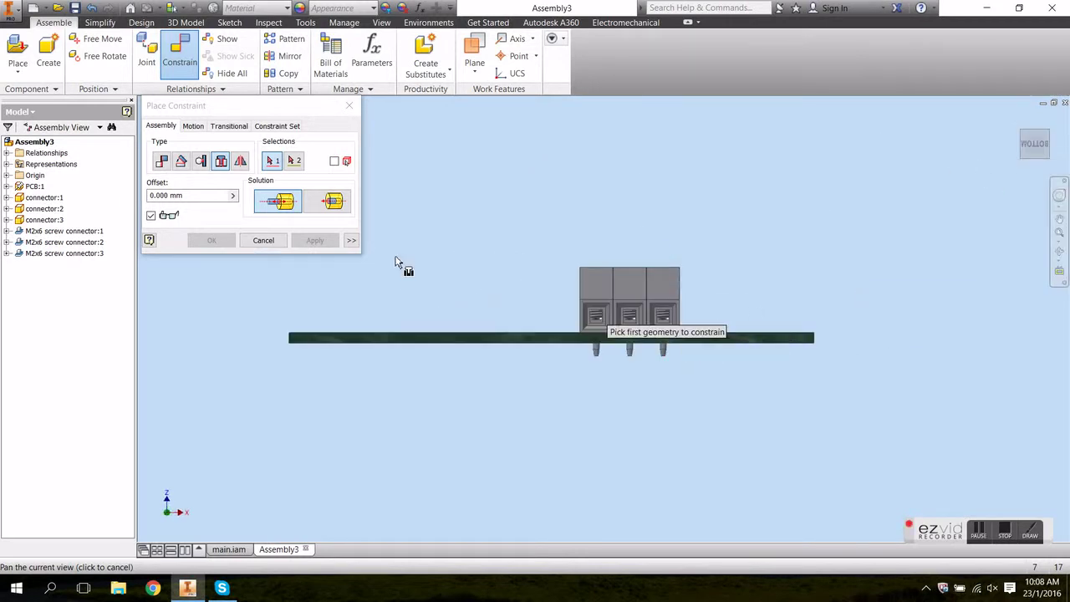
pyautogui.click(263, 241)
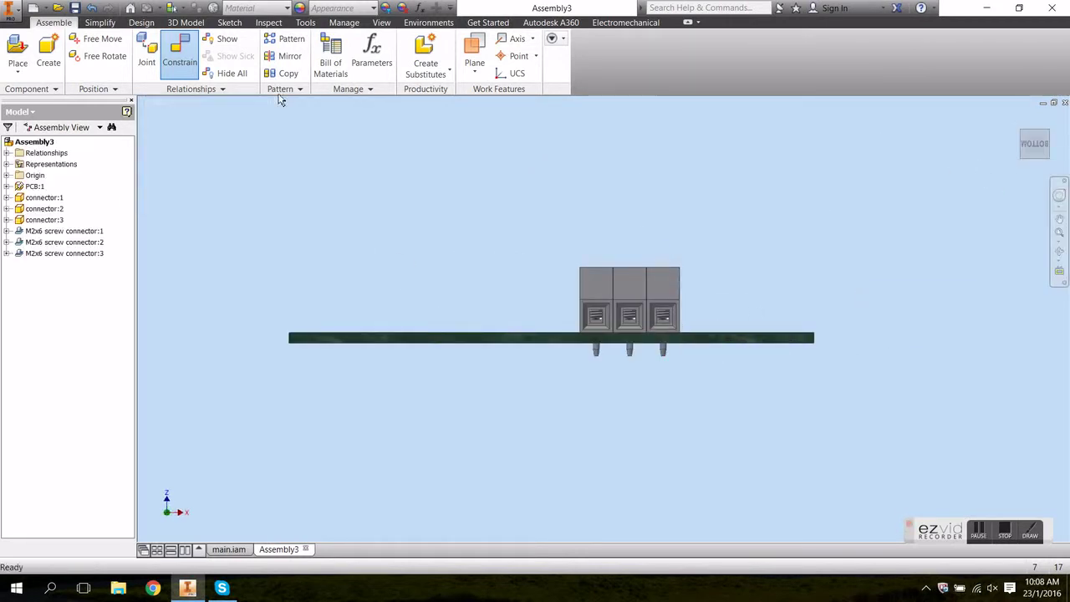
# Step: Show the assembly as Wireframe with Hidden Edges and examine how the screws sit inside the three connectors
pyautogui.click(381, 22)
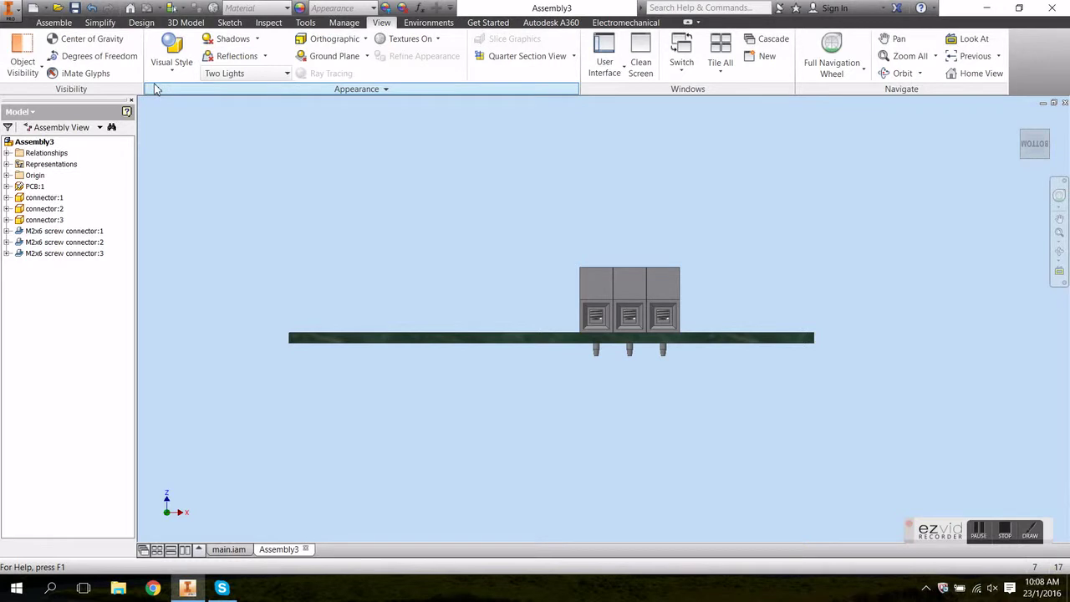
pyautogui.click(164, 75)
pyautogui.click(293, 239)
pyautogui.scroll(5, 621, 292)
pyautogui.moveTo(607, 286); pyautogui.dragTo(550, 227, button='middle')
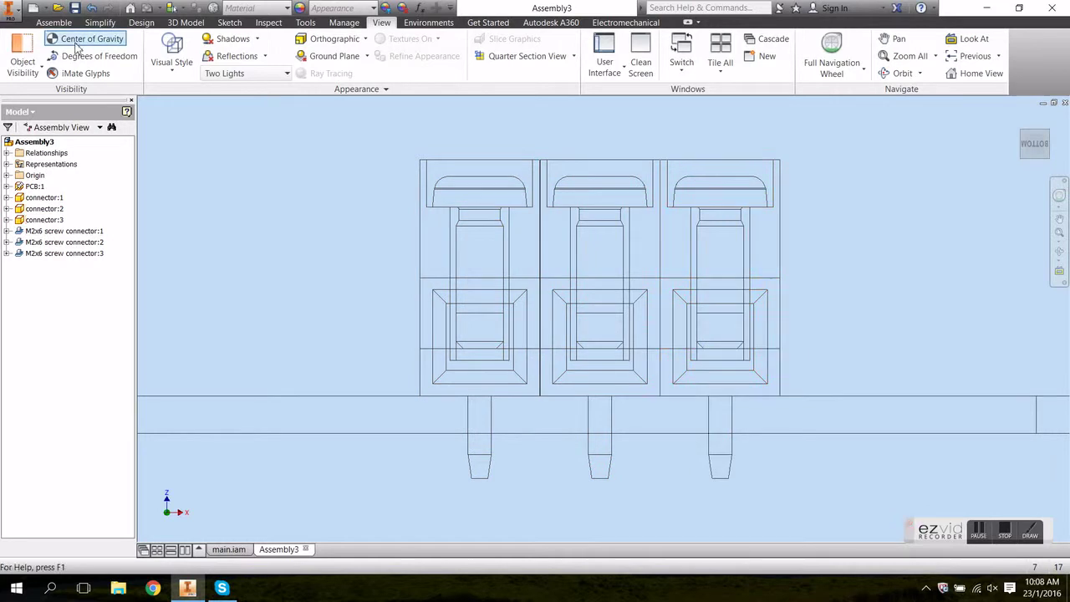
# Step: Set the visual style to Shaded with Edges and return the assembly to its home view
pyautogui.click(171, 64)
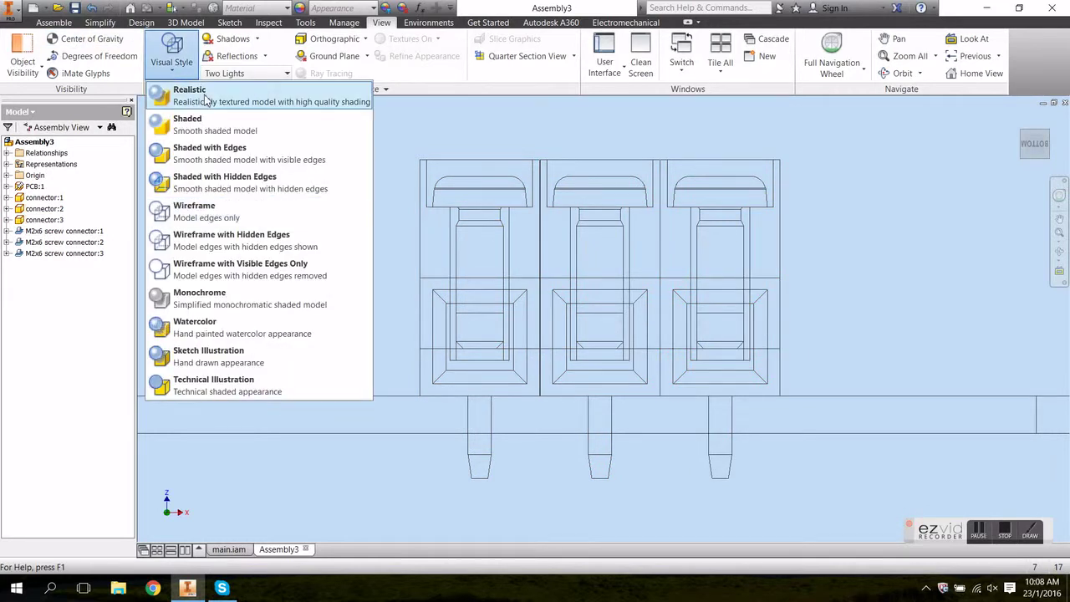
pyautogui.click(209, 150)
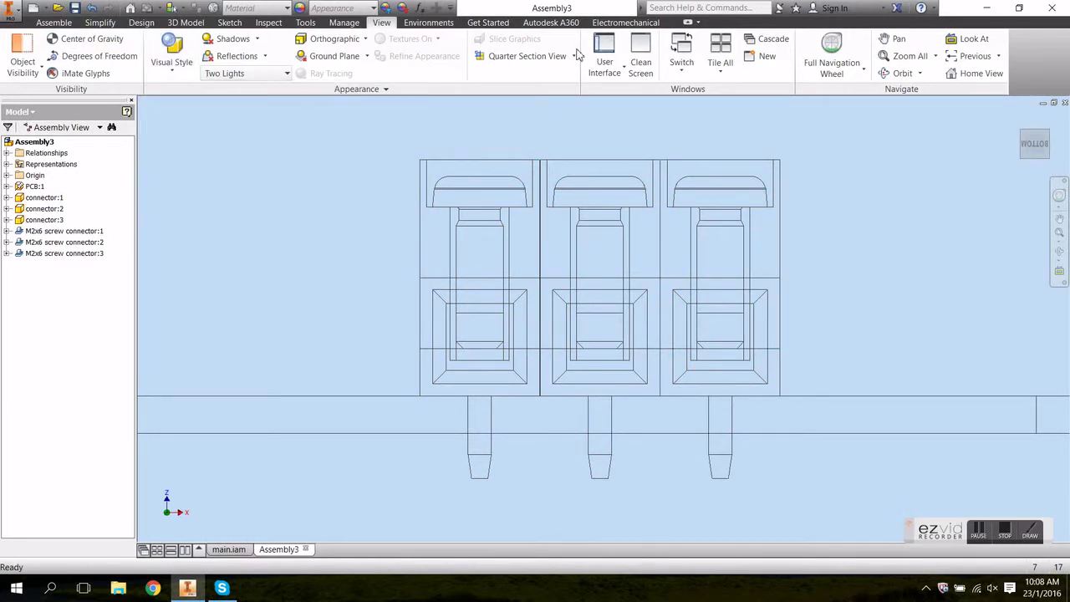
pyautogui.click(1017, 122)
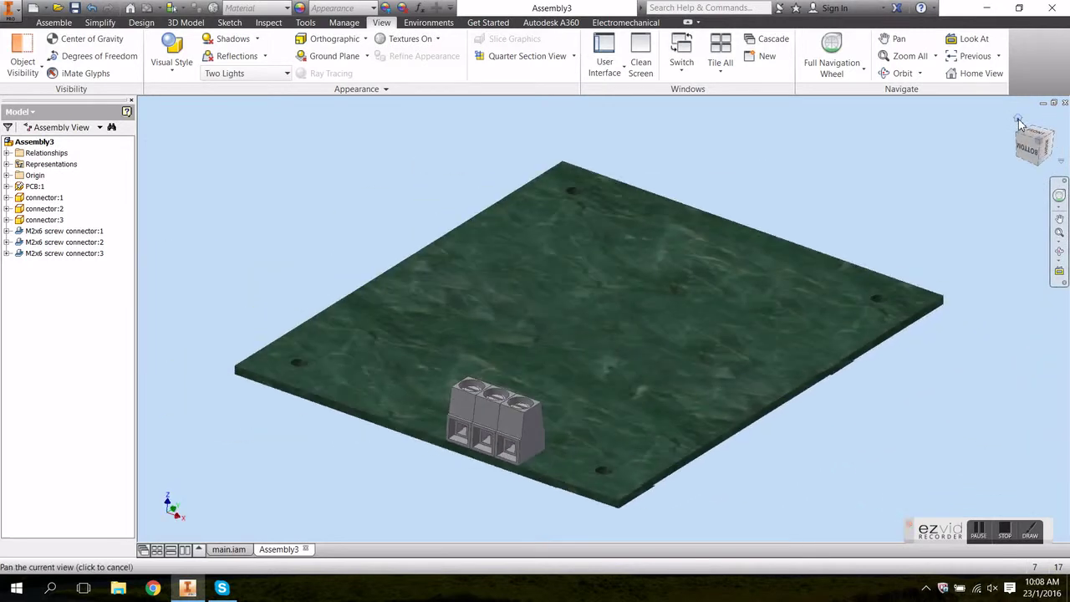
pyautogui.moveTo(237, 225); pyautogui.dragTo(329, 224, button='middle')
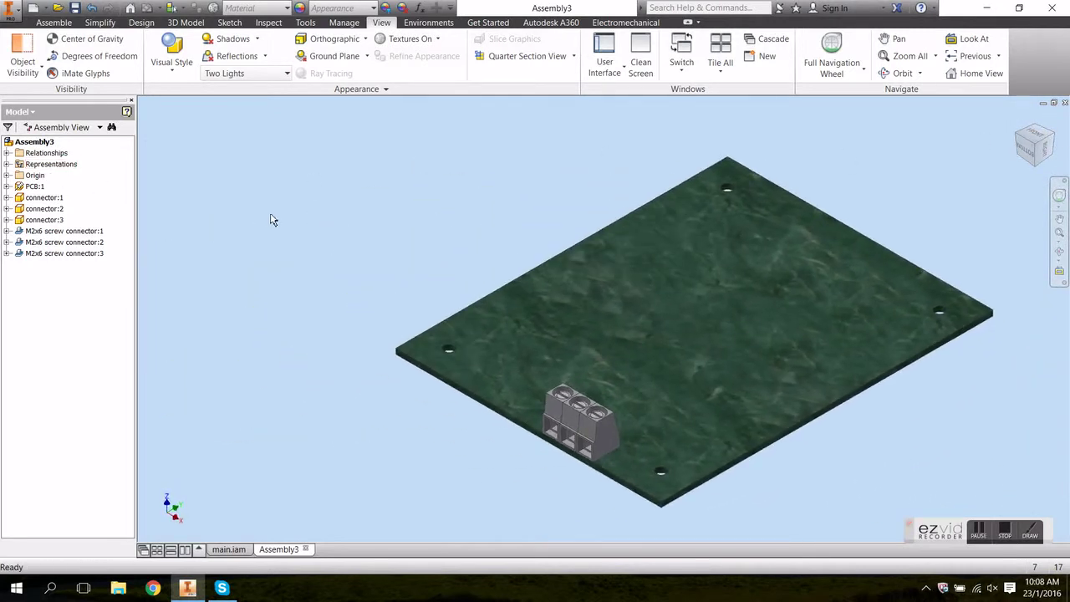
# Step: Place four instances of the M3 washer part in the empty space beside the PCB
pyautogui.click(53, 23)
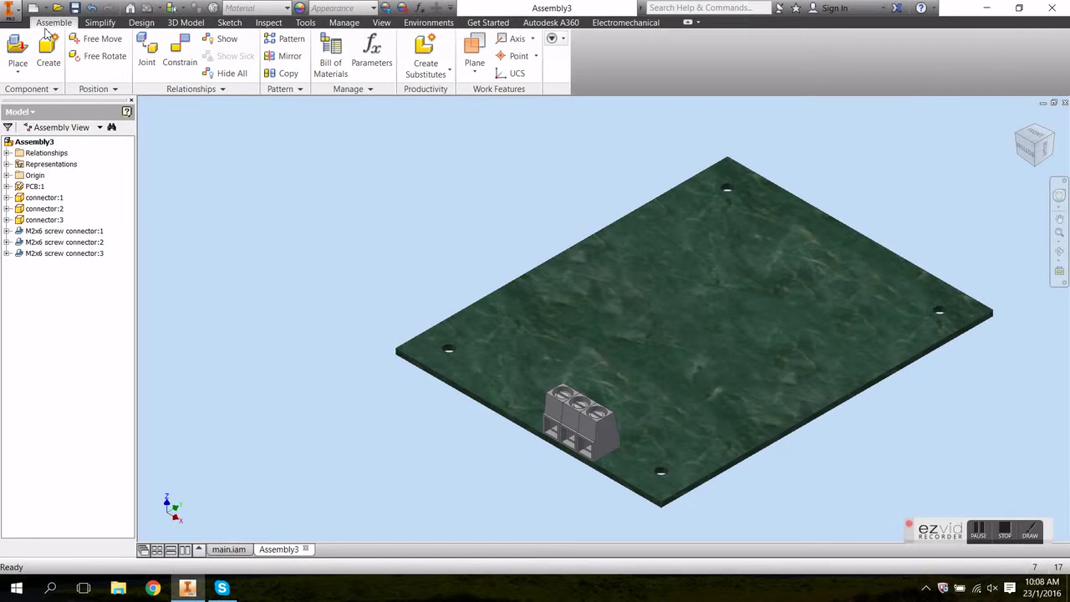
pyautogui.click(18, 50)
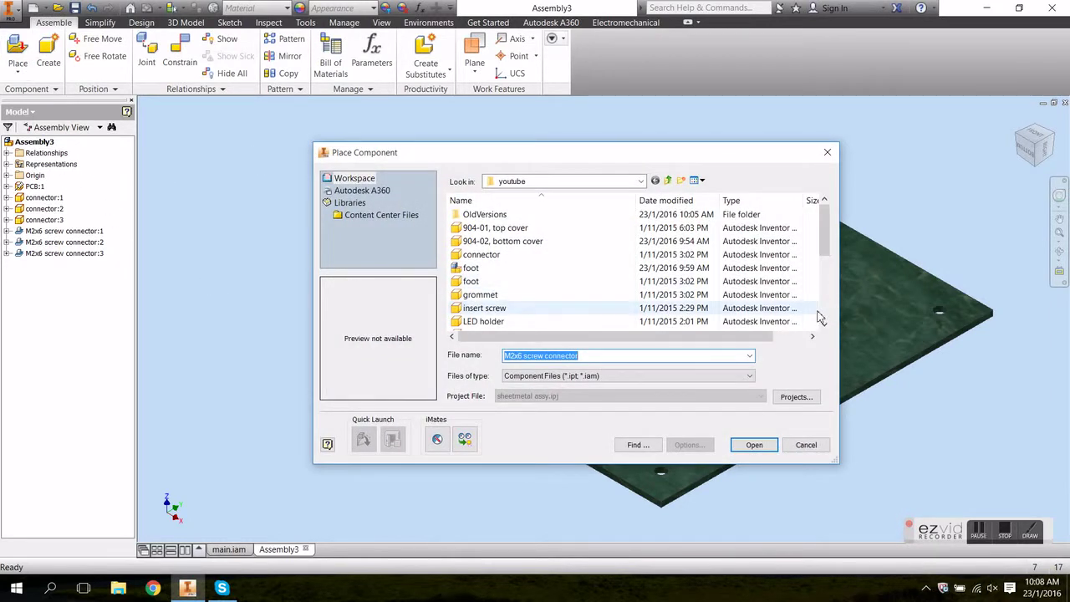
pyautogui.scroll(-3, 826, 314)
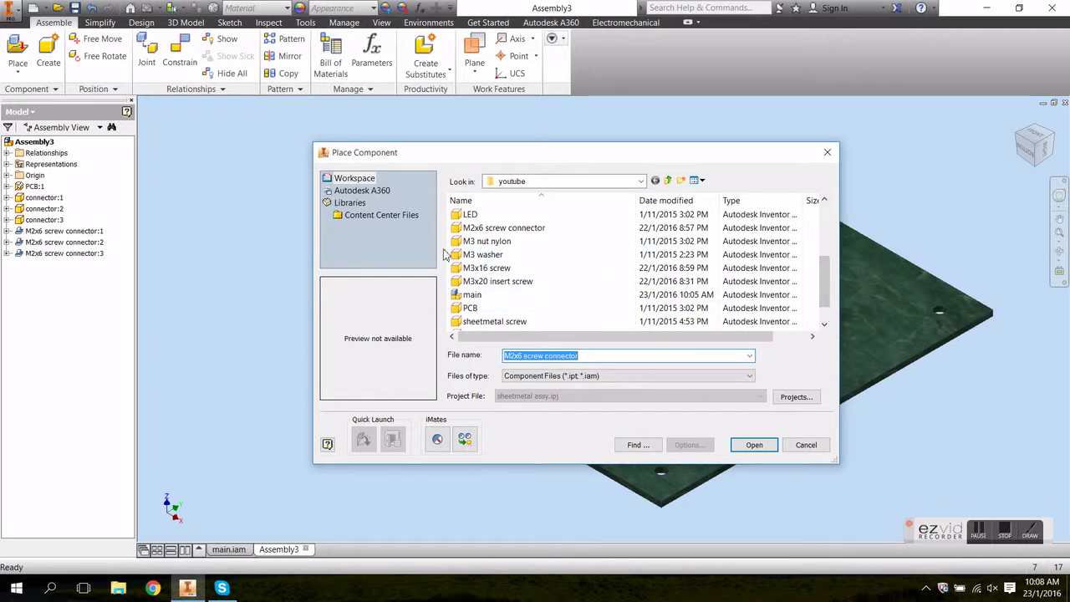
pyautogui.click(492, 256)
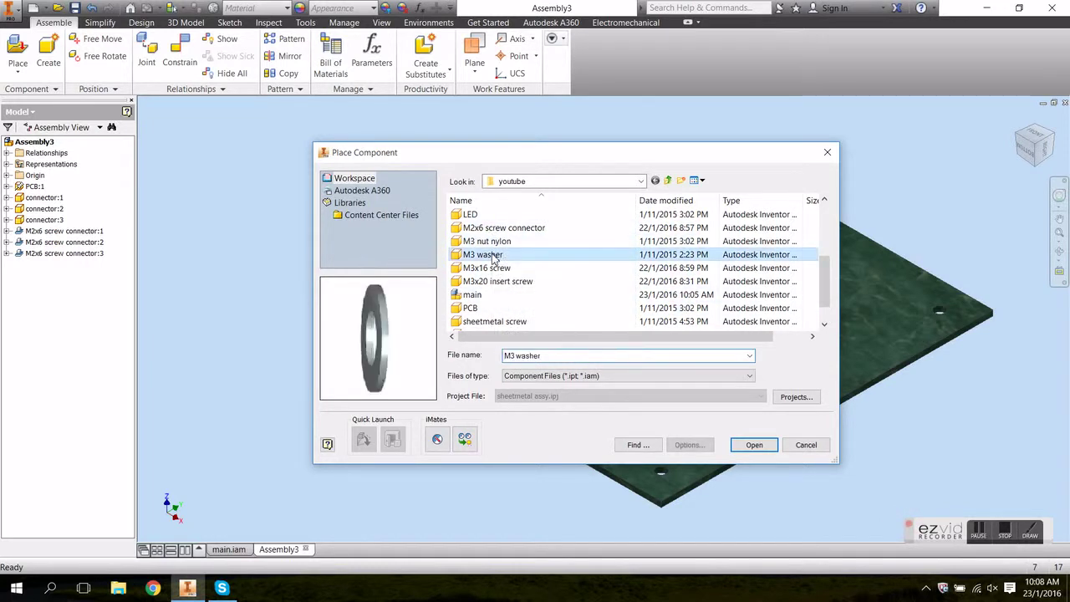
pyautogui.click(754, 446)
pyautogui.click(330, 268)
pyautogui.click(375, 251)
pyautogui.click(419, 237)
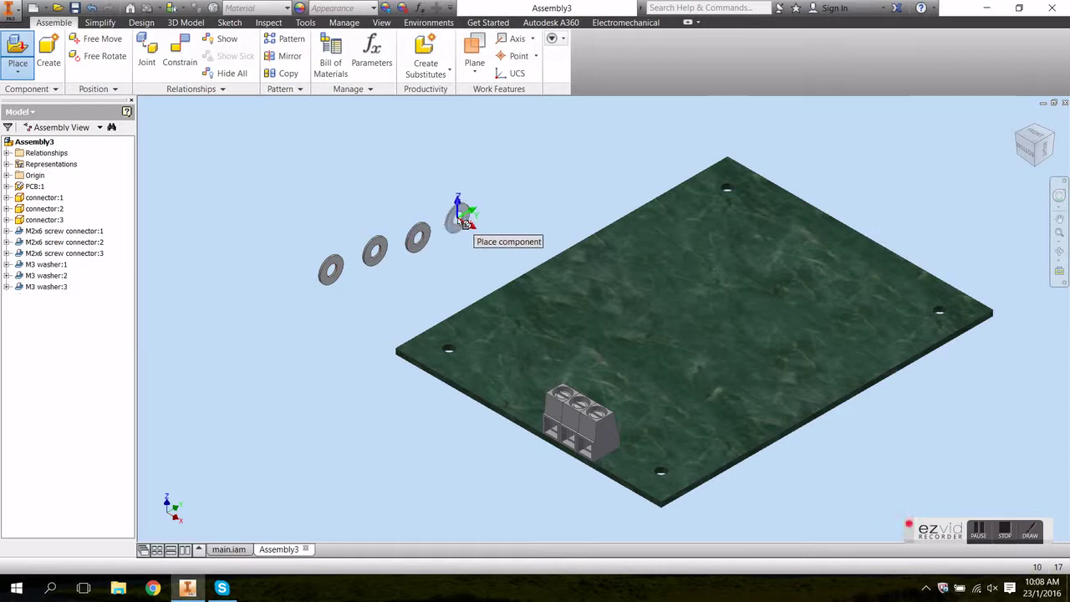
pyautogui.click(457, 218)
# Step: Place four instances of the M3 nut nylon part near the loose washers
pyautogui.click(18, 42)
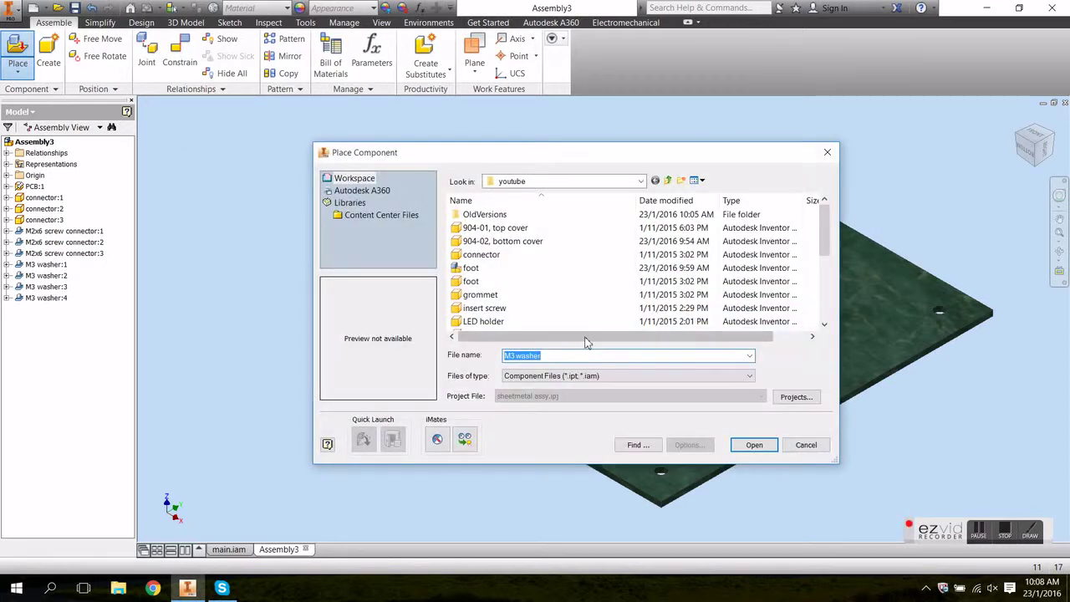
pyautogui.scroll(-3, 828, 322)
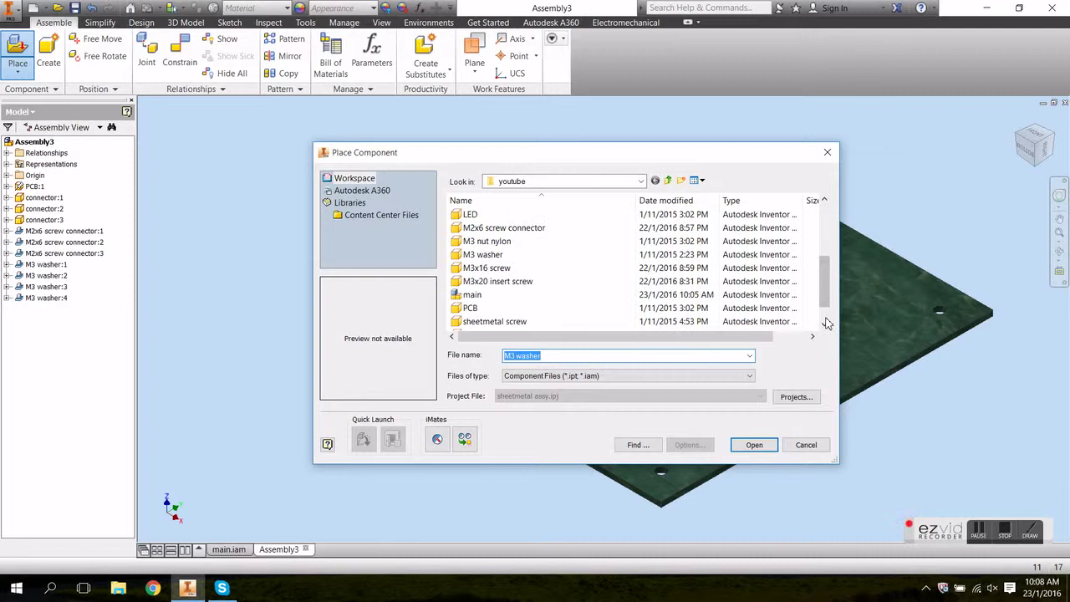
pyautogui.click(493, 244)
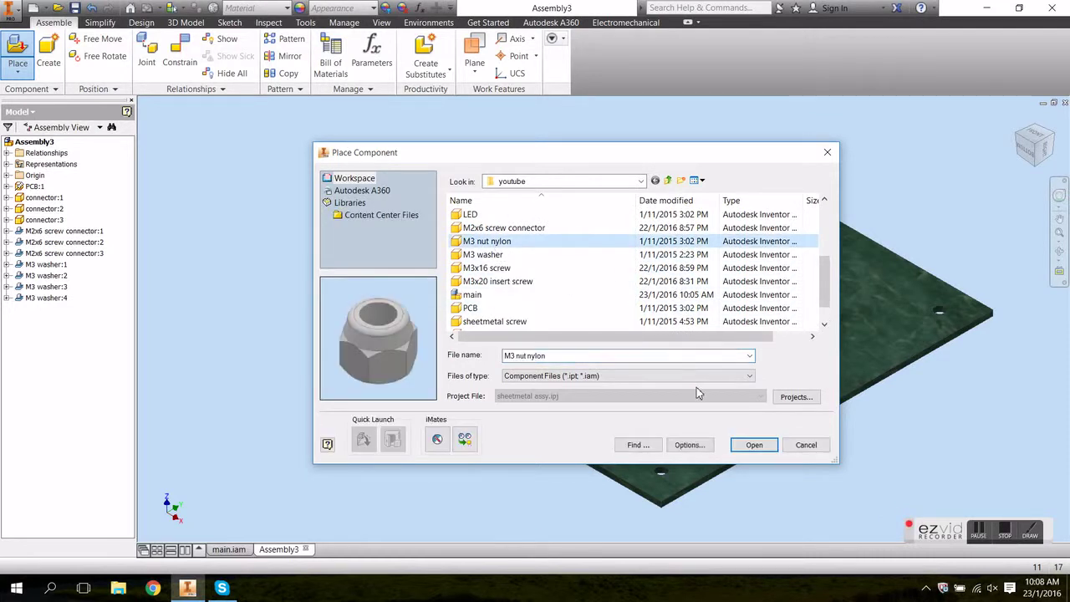
pyautogui.click(753, 449)
pyautogui.click(289, 258)
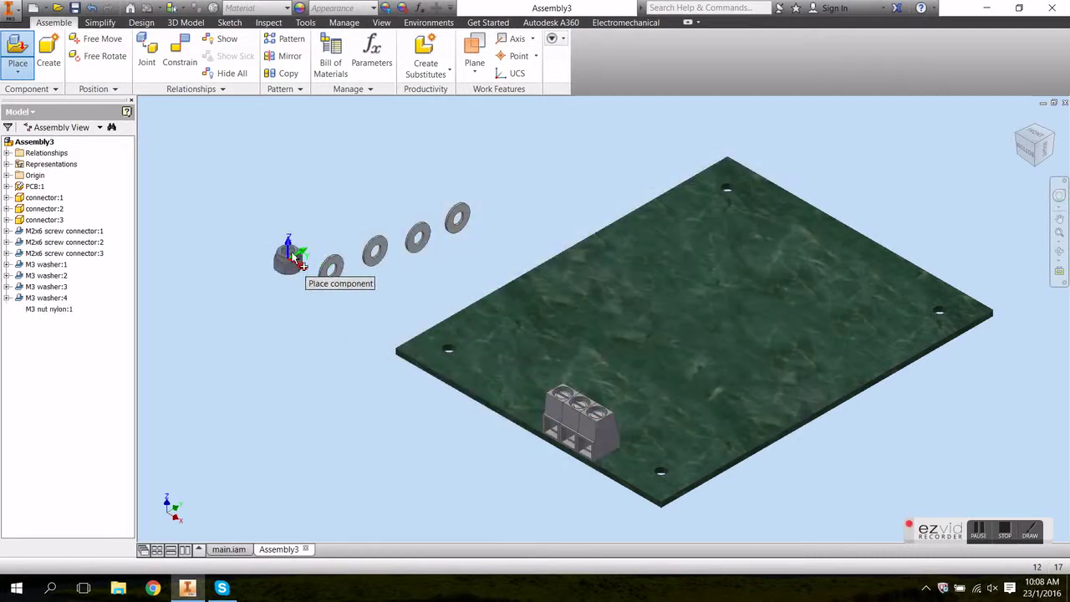
pyautogui.click(321, 224)
pyautogui.click(420, 202)
# Step: Insert-constrain the first M3 washer onto the connector-side corner hole farther from the connectors, with 0 mm offset
pyautogui.click(180, 55)
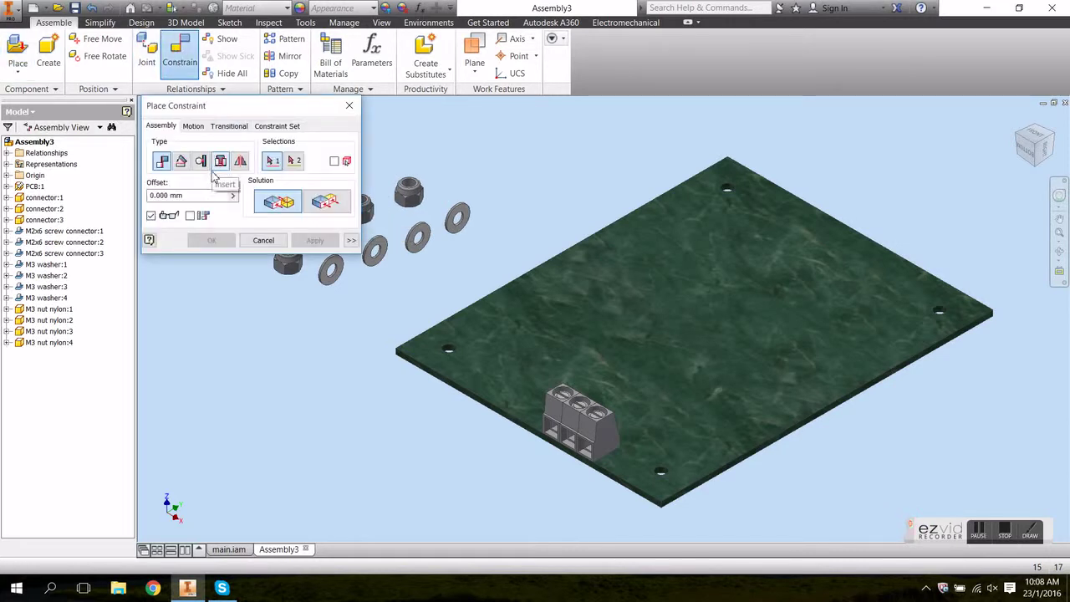
pyautogui.click(336, 283)
pyautogui.click(448, 351)
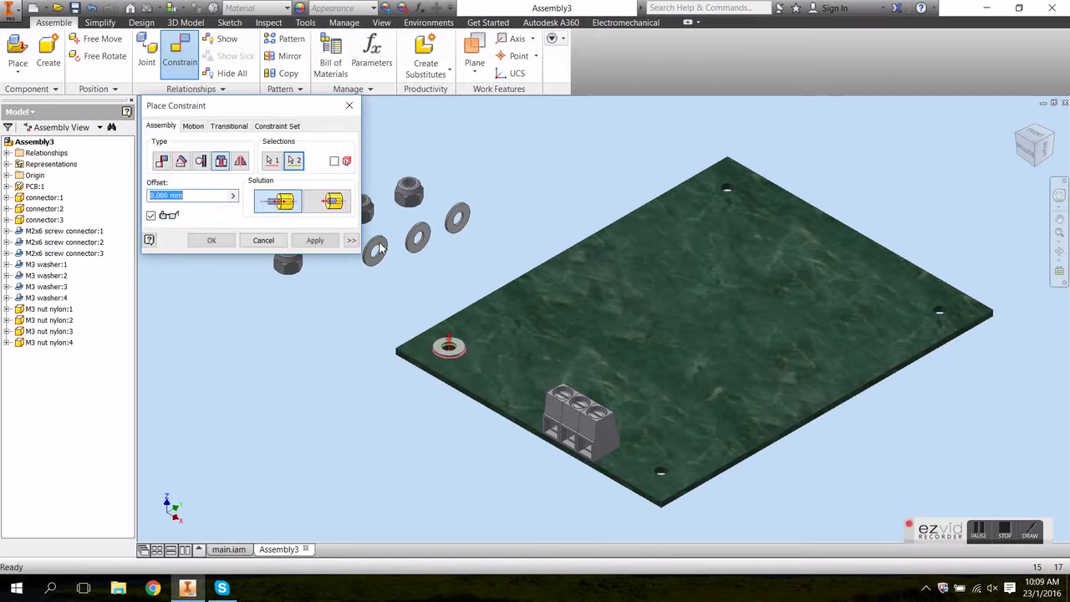
pyautogui.click(315, 240)
# Step: Insert-constrain the second M3 washer onto the PCB's rear corner hole, along the long edge from the first washer, with 0 mm offset
pyautogui.click(373, 265)
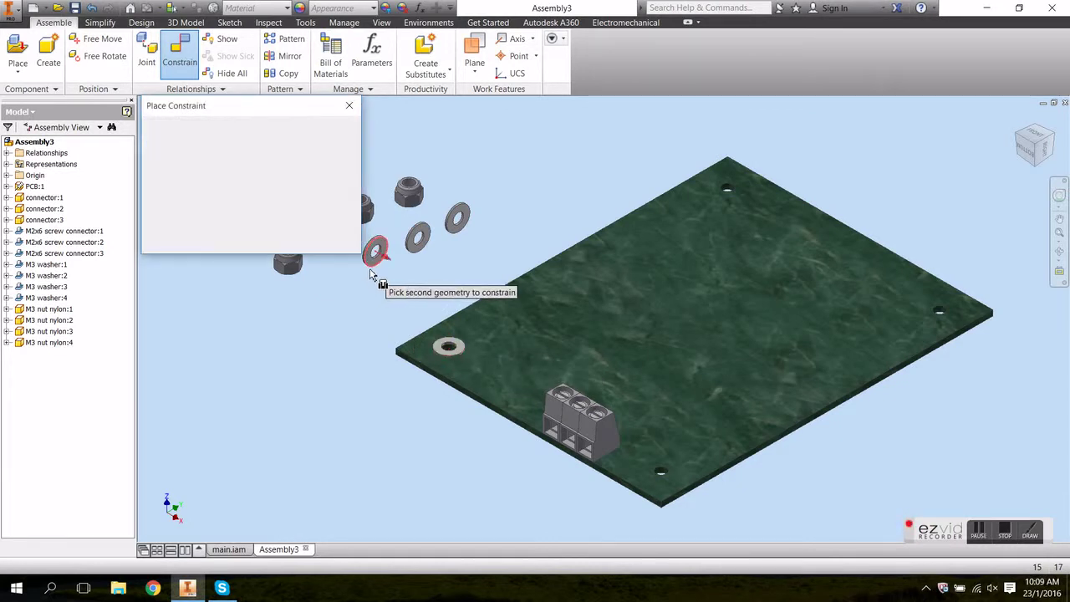
pyautogui.click(726, 188)
pyautogui.click(315, 240)
# Step: Insert-constrain the two remaining M3 washers onto the PCB's connector-side corner hole nearest the connectors and the last rear corner hole, with 0 mm offset
pyautogui.click(418, 238)
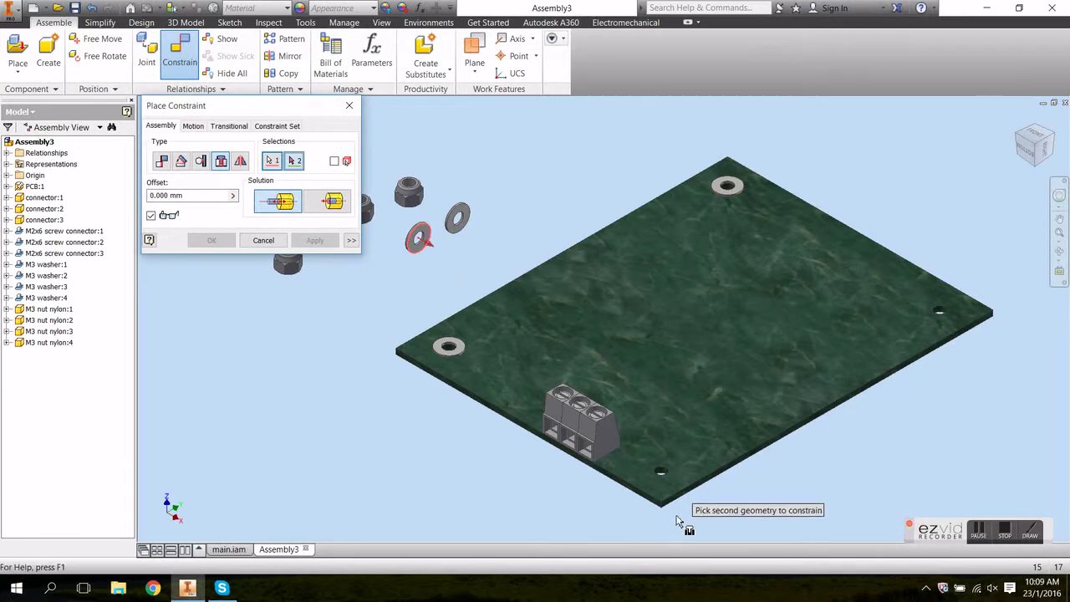
pyautogui.click(661, 473)
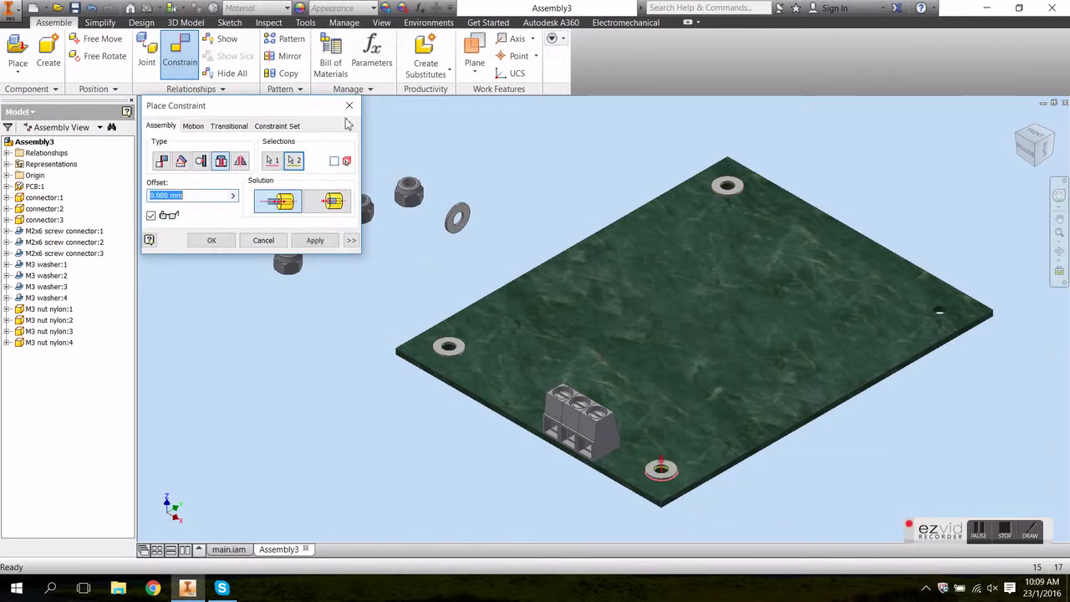
pyautogui.click(315, 241)
pyautogui.click(456, 220)
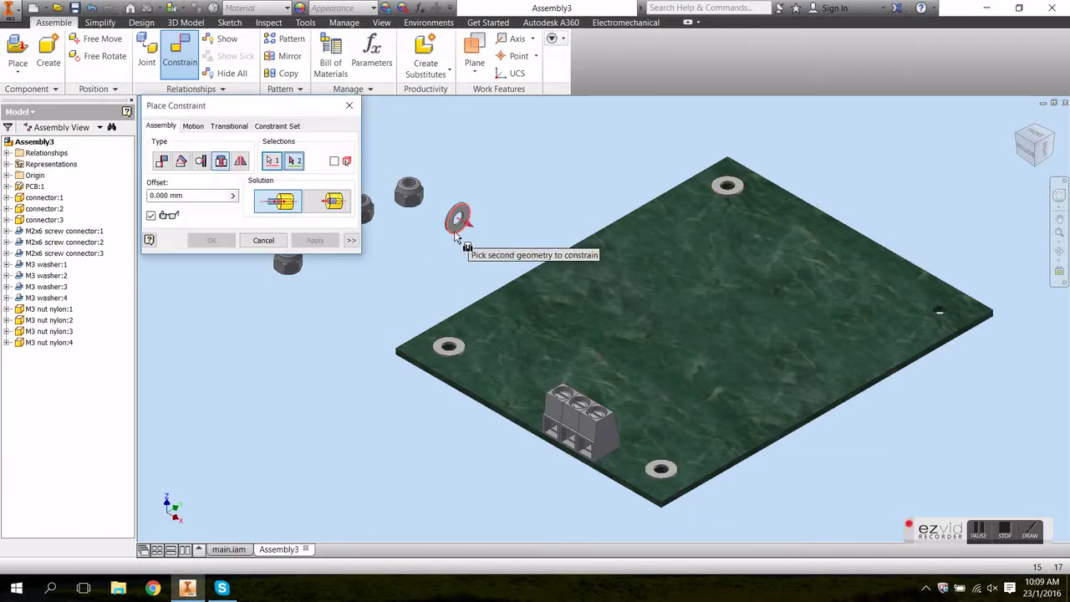
pyautogui.click(940, 313)
pyautogui.click(315, 241)
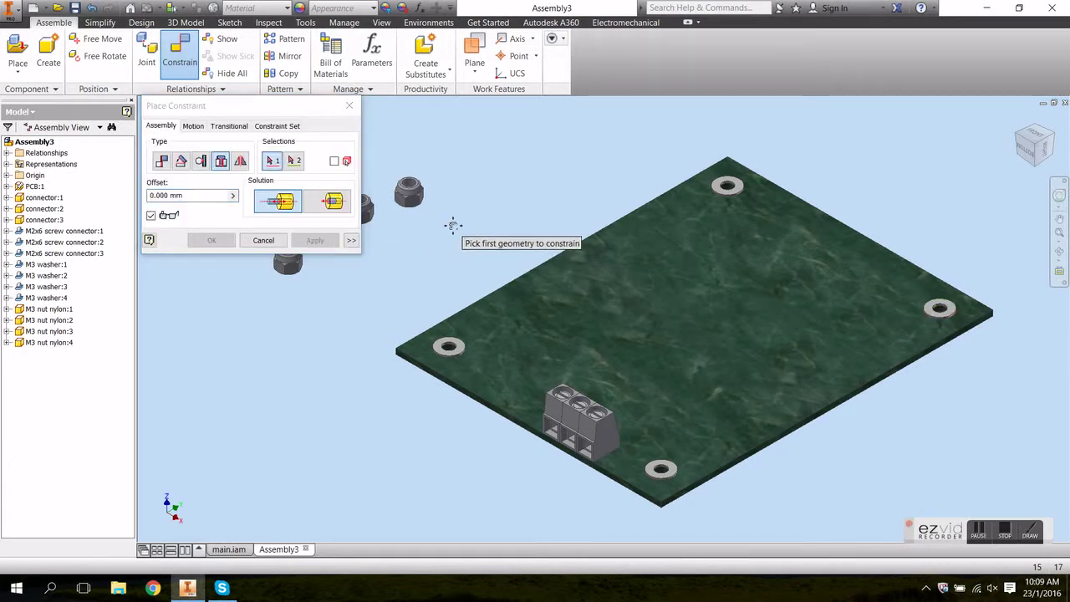
# Step: Free-rotate the first M3 nylon nut so its flat underside faces the viewer
pyautogui.moveTo(449, 229); pyautogui.dragTo(621, 319, button='middle')
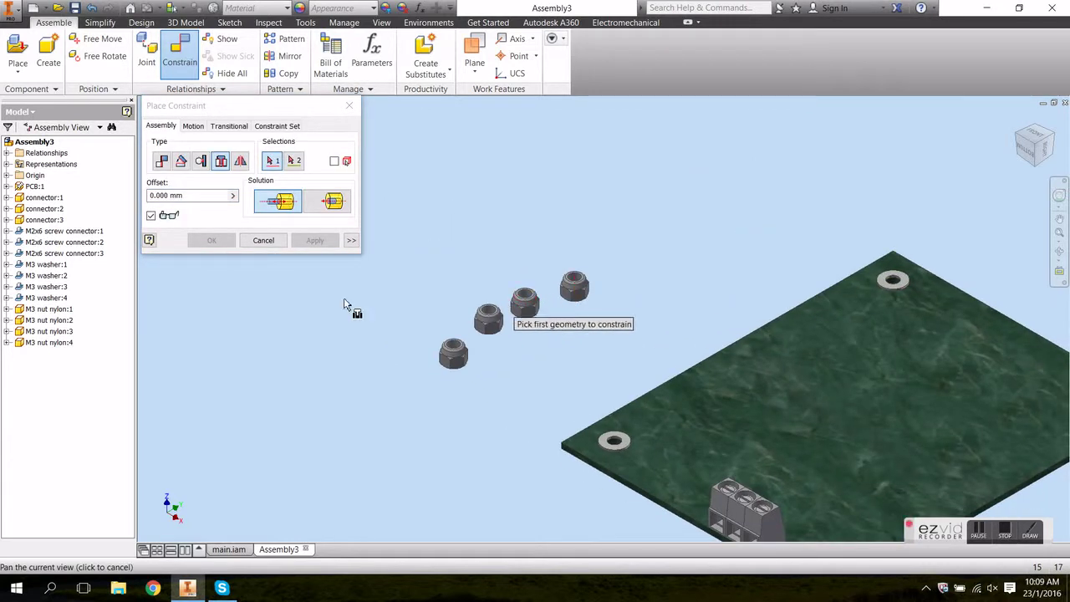
pyautogui.click(263, 240)
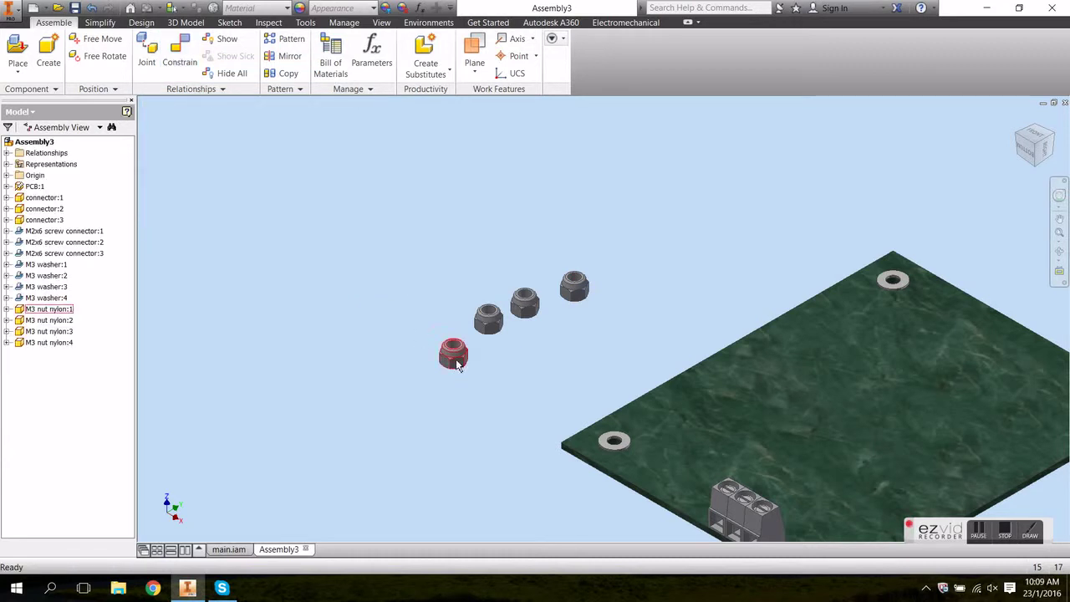
pyautogui.press('g')
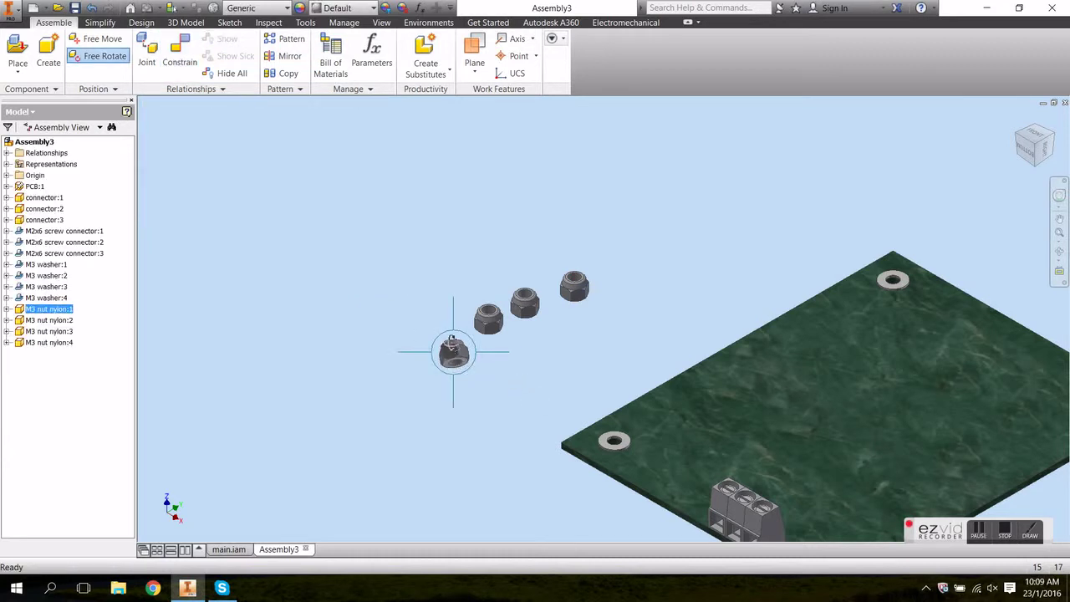
# Step: Insert-constrain the first nylon nut's underside onto the washer at the connector-side corner farther from the connectors, with 0 mm offset
pyautogui.click(180, 39)
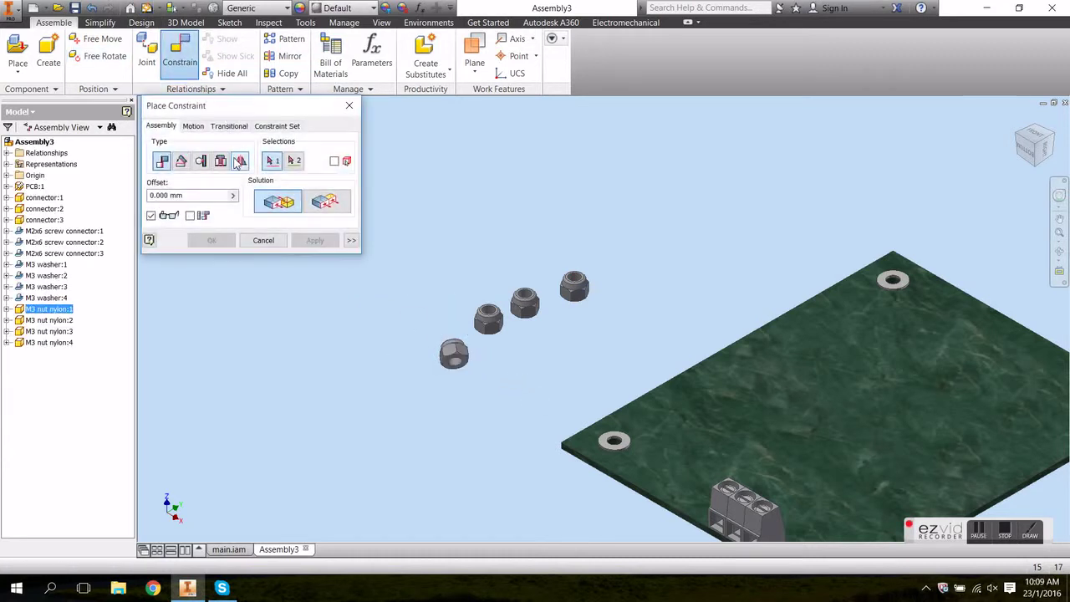
pyautogui.scroll(4, 492, 345)
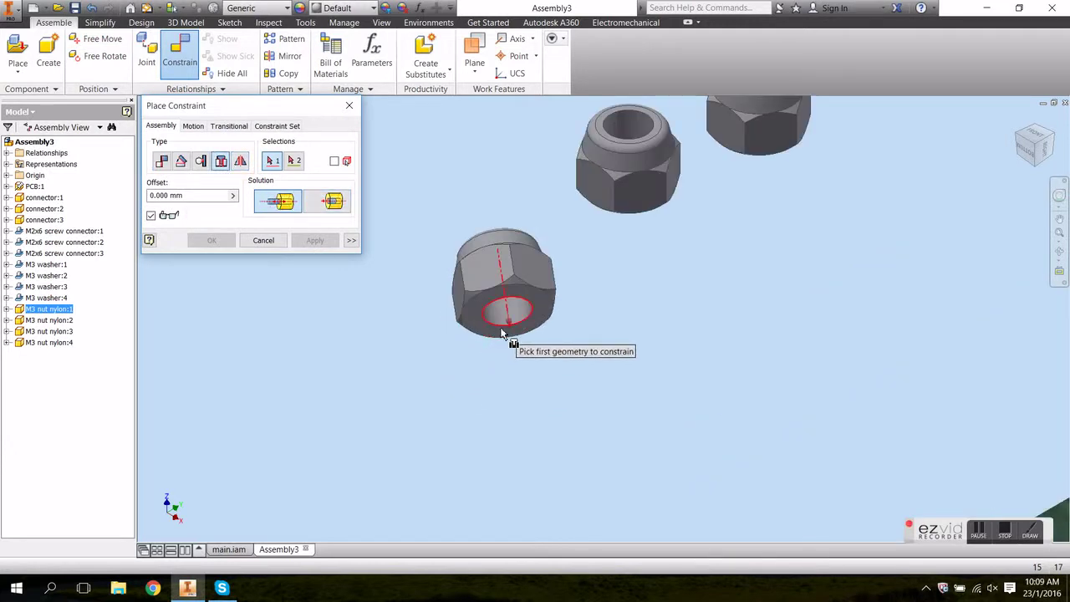
pyautogui.click(506, 339)
pyautogui.scroll(-4, 674, 407)
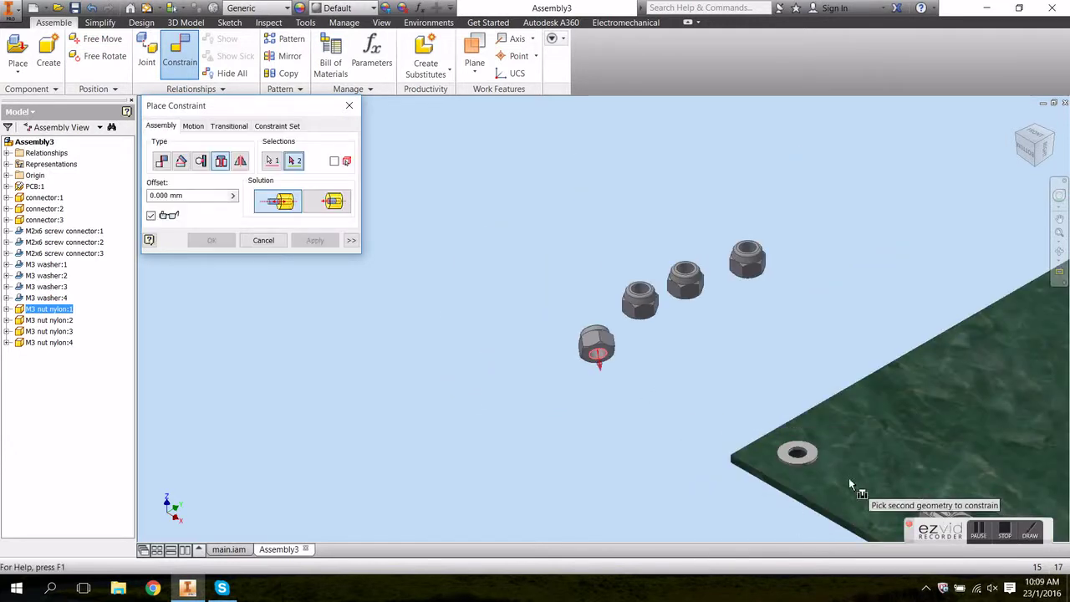
pyautogui.scroll(3, 849, 484)
pyautogui.click(734, 432)
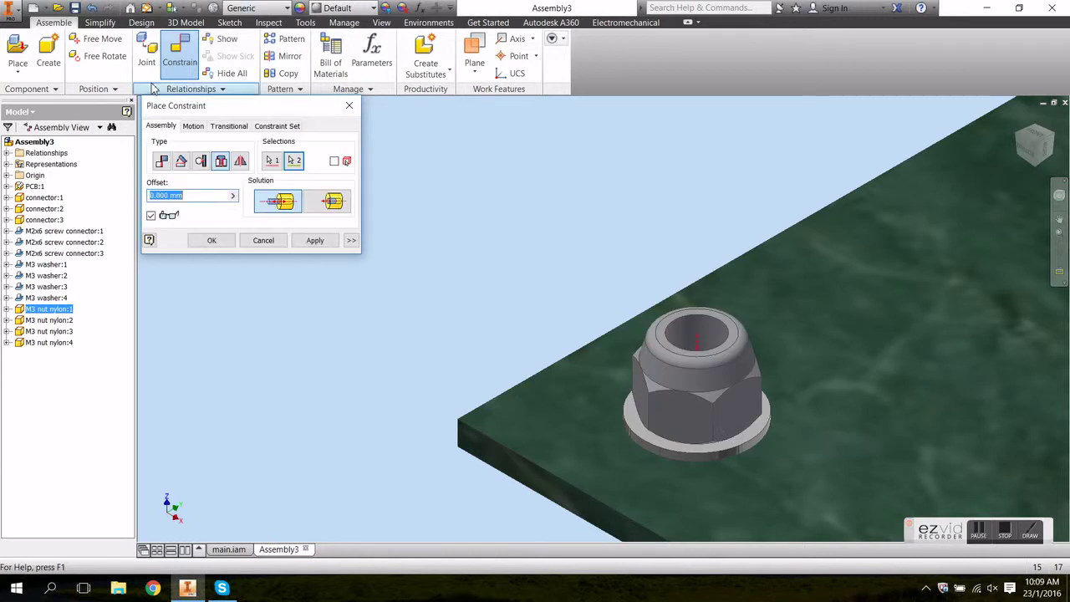
pyautogui.click(315, 241)
# Step: Insert-constrain a second nylon nut's underside onto the rear-corner washer along the long edge from the first nut, with 0 mm offset
pyautogui.scroll(-2, 740, 282)
pyautogui.scroll(-5, 789, 167)
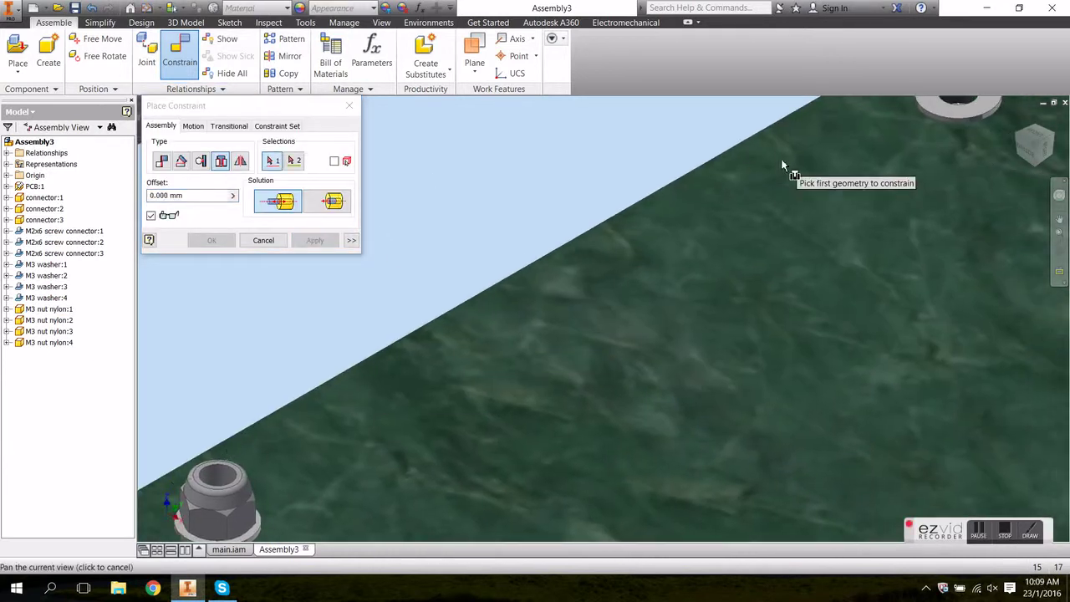
pyautogui.click(786, 240)
pyautogui.scroll(-3, 605, 263)
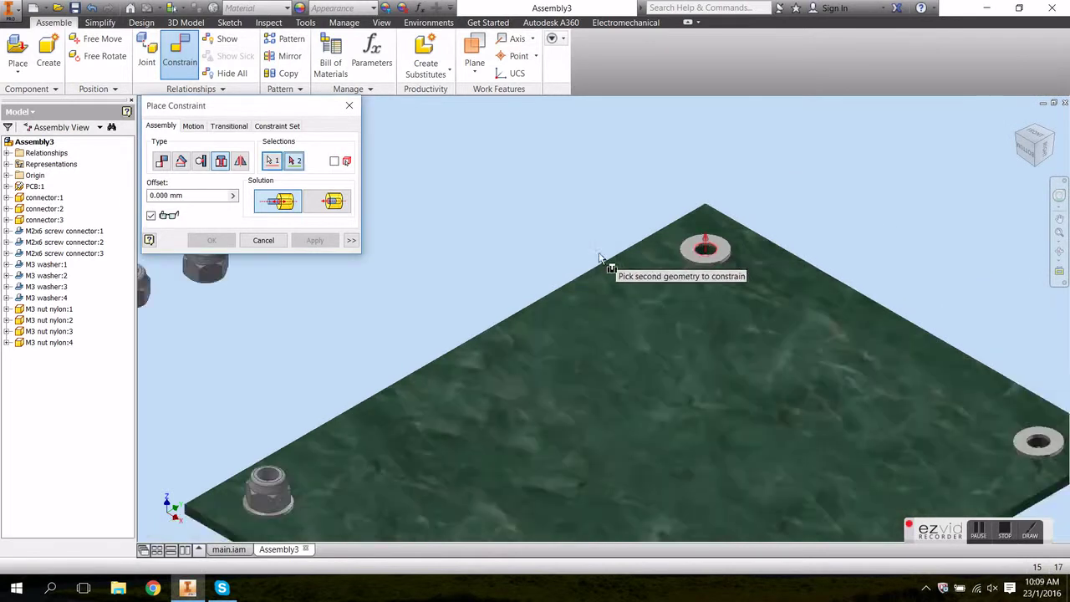
pyautogui.moveTo(605, 262); pyautogui.dragTo(898, 323, button='middle')
pyautogui.keyDown('shift'); pyautogui.moveTo(677, 369); pyautogui.dragTo(644, 473, button='middle'); pyautogui.keyUp('shift')
pyautogui.scroll(4, 667, 319)
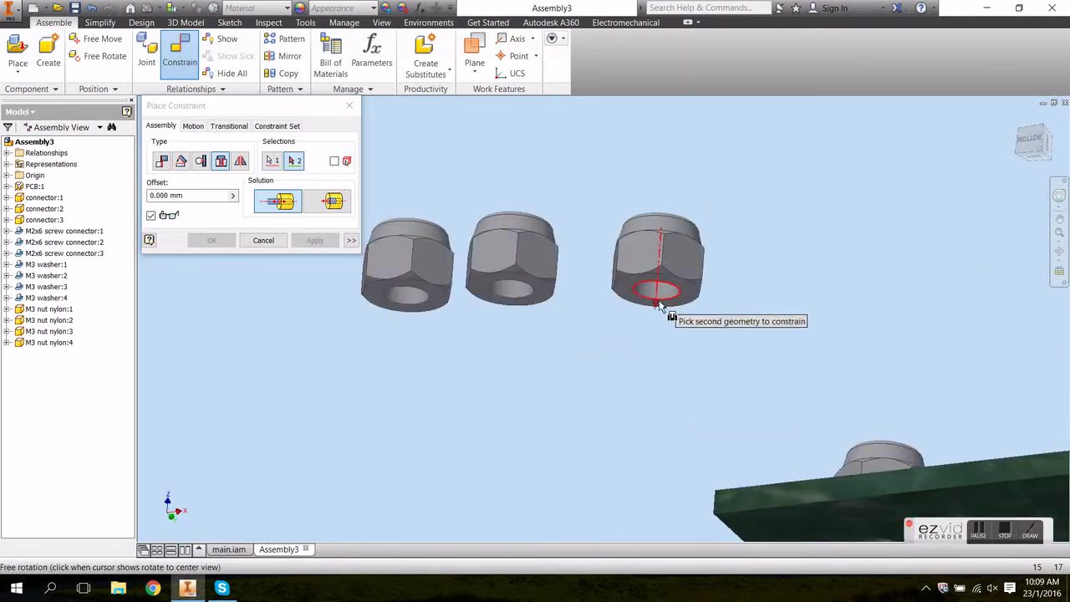
pyautogui.click(659, 304)
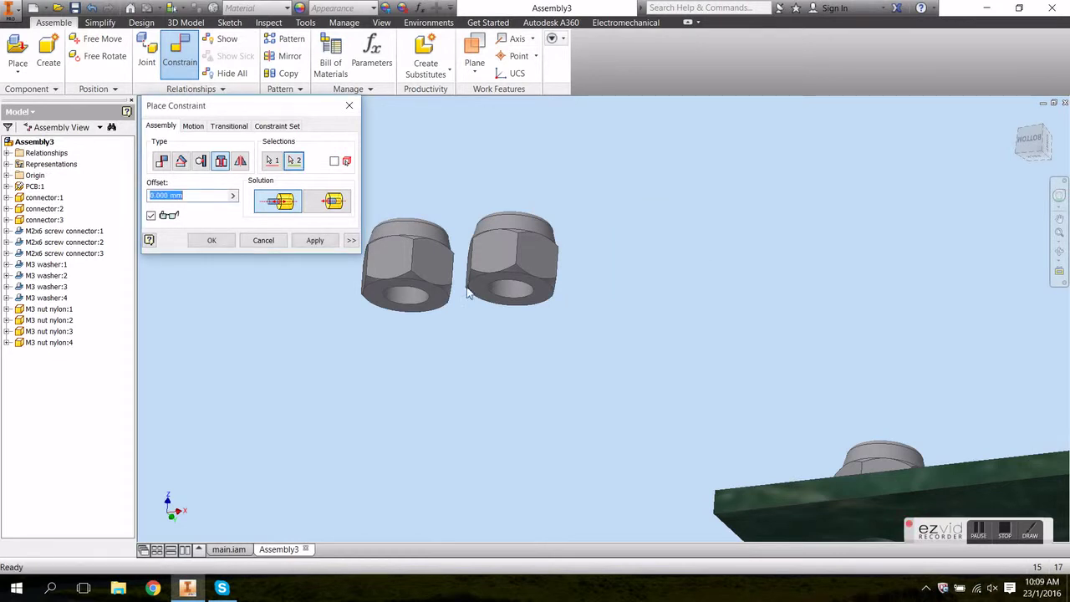
pyautogui.click(314, 242)
# Step: Insert-constrain a third nylon nut's underside onto the washer at the corner nearest the connectors, with 0 mm offset
pyautogui.press('F6')
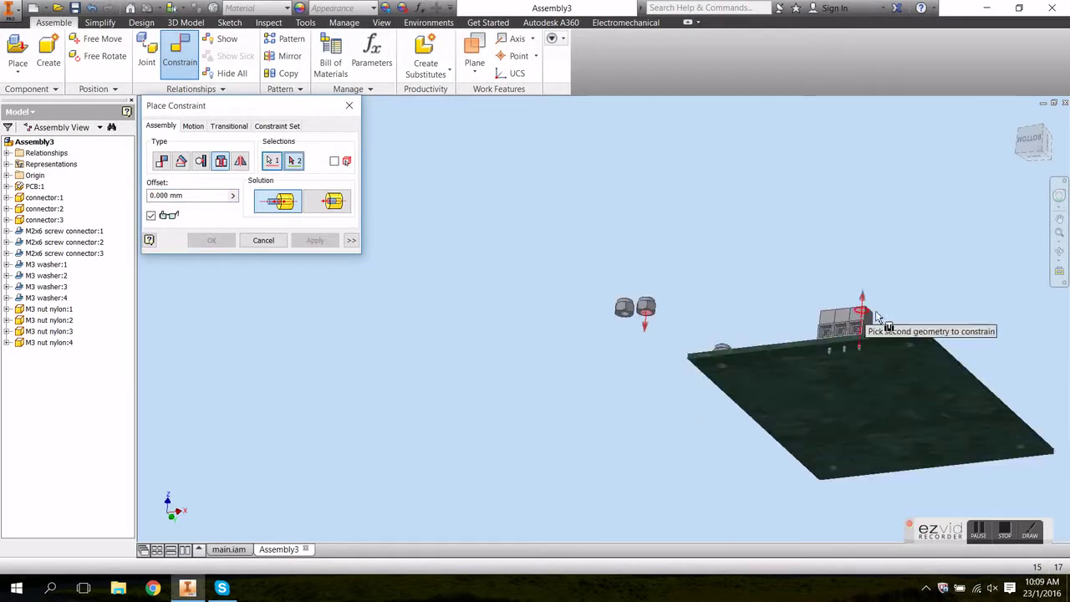
pyautogui.press('F4')
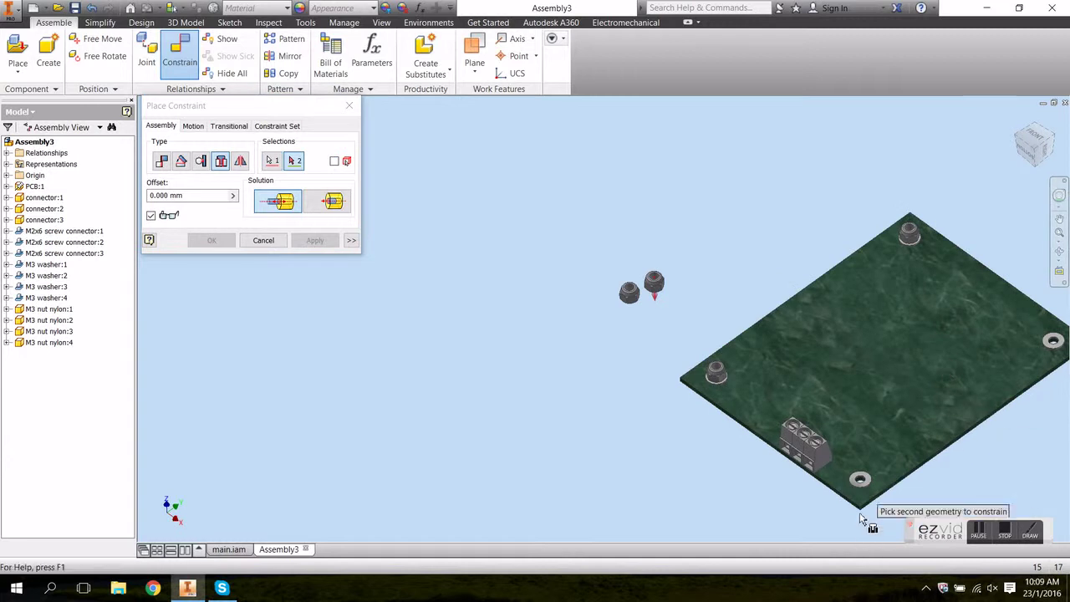
pyautogui.scroll(-5, 861, 406)
pyautogui.click(862, 402)
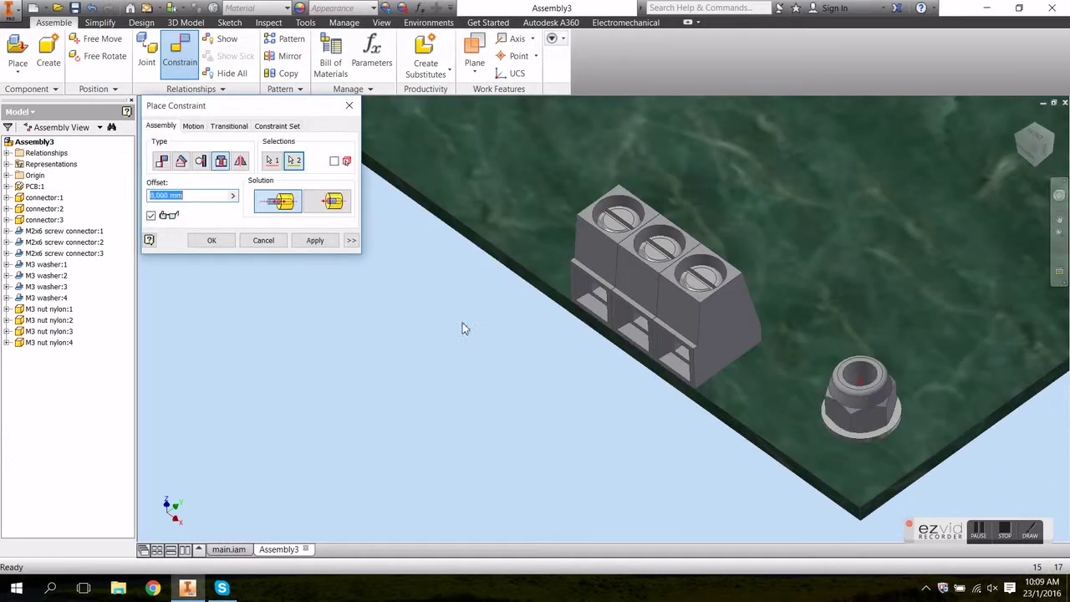
pyautogui.click(316, 241)
# Step: Insert-constrain the last nylon nut's underside onto the remaining rear-corner washer with 0 mm offset, and finish constraining
pyautogui.scroll(6, 760, 268)
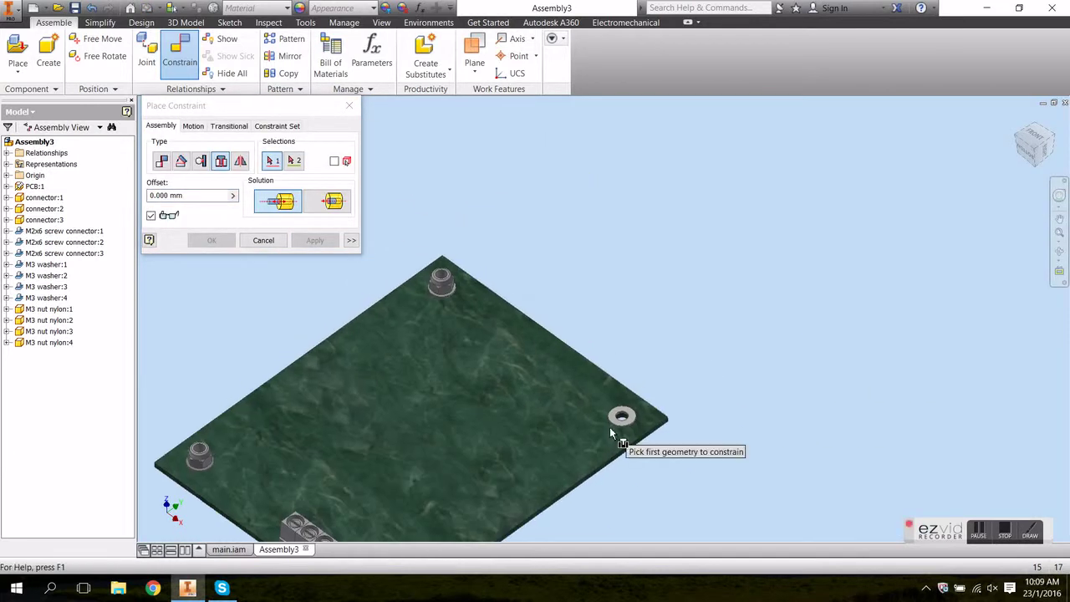
pyautogui.scroll(-5, 610, 428)
pyautogui.click(661, 374)
pyautogui.scroll(3, 579, 346)
pyautogui.moveTo(579, 346); pyautogui.dragTo(490, 433, button='middle')
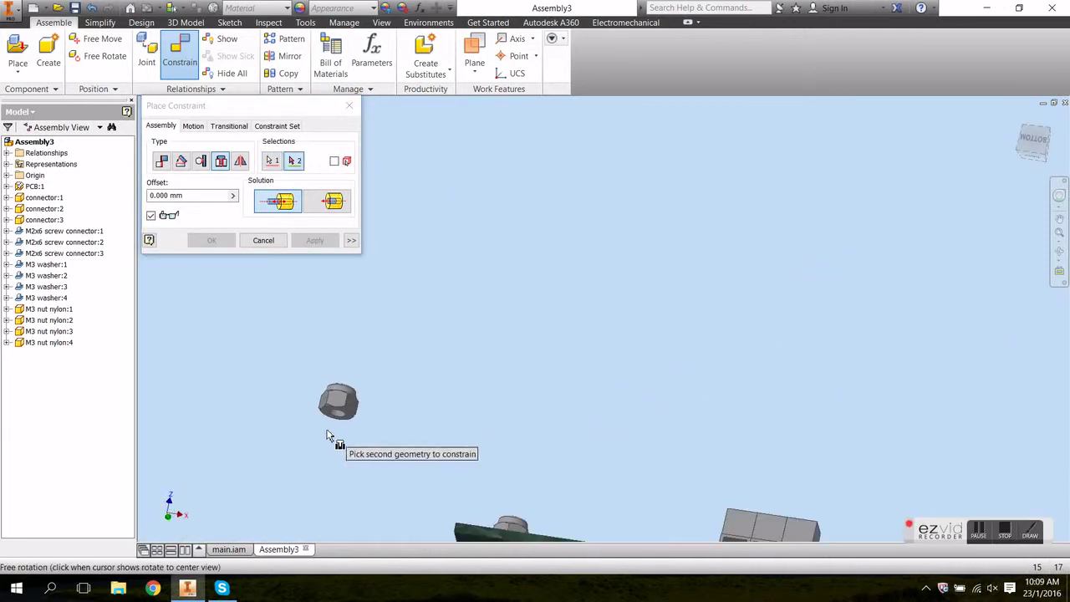
pyautogui.scroll(-3, 330, 435)
pyautogui.click(361, 383)
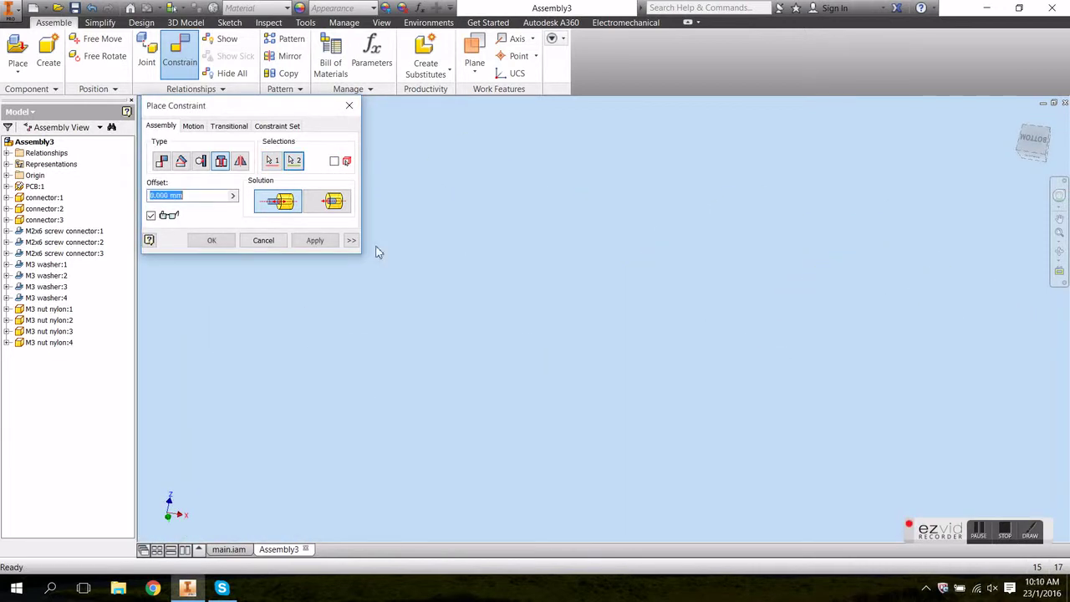
pyautogui.click(315, 240)
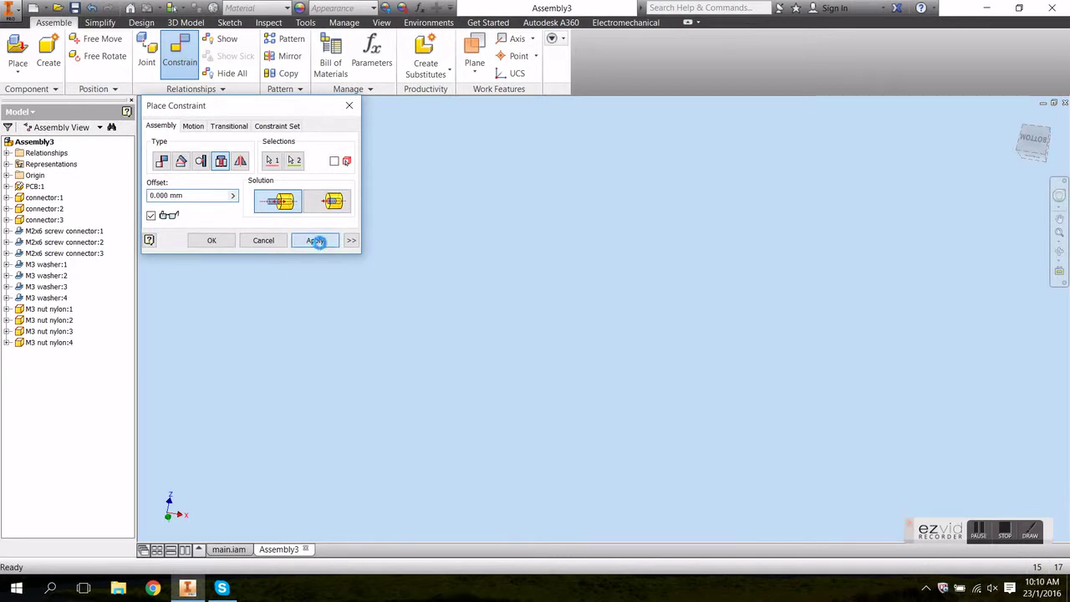
pyautogui.click(263, 241)
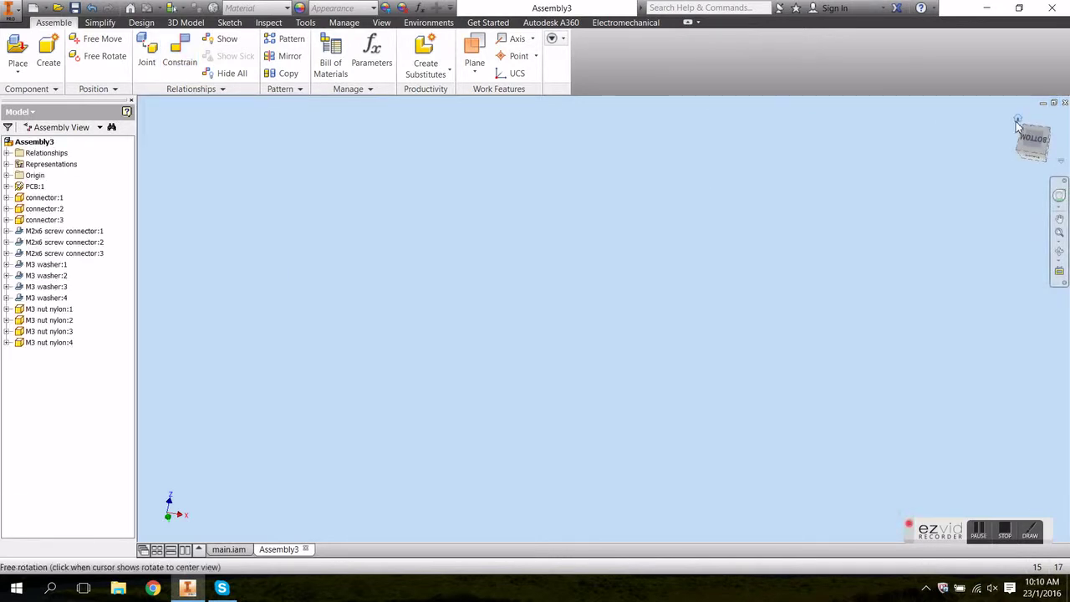
# Step: Examine the seating of the nuts and washers on the PCB from the side in wireframe, and restore the shaded style and home view
pyautogui.click(1018, 121)
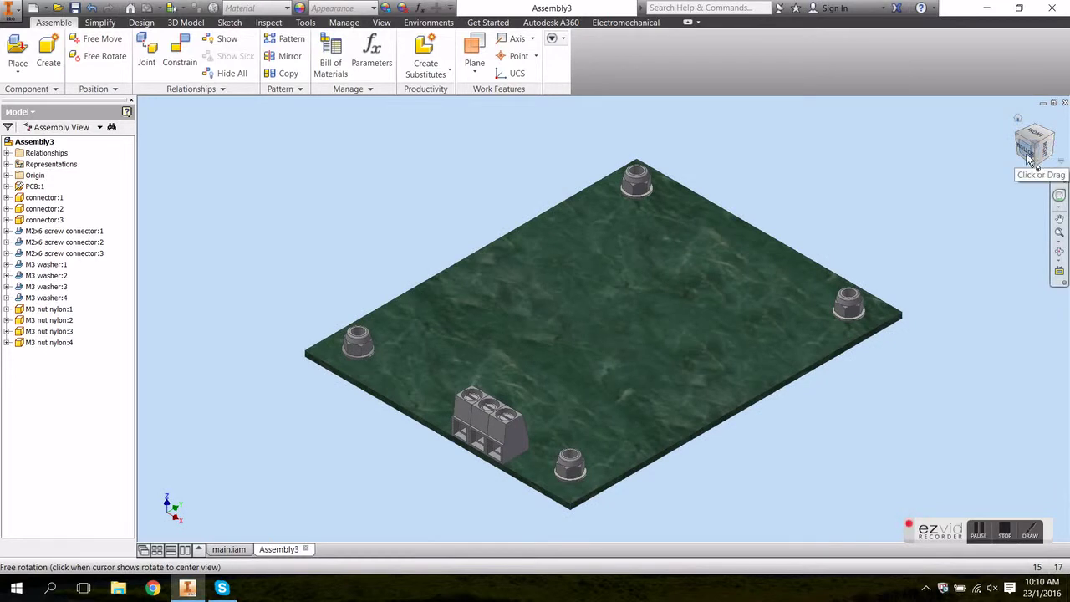
pyautogui.click(1028, 157)
pyautogui.scroll(-5, 682, 330)
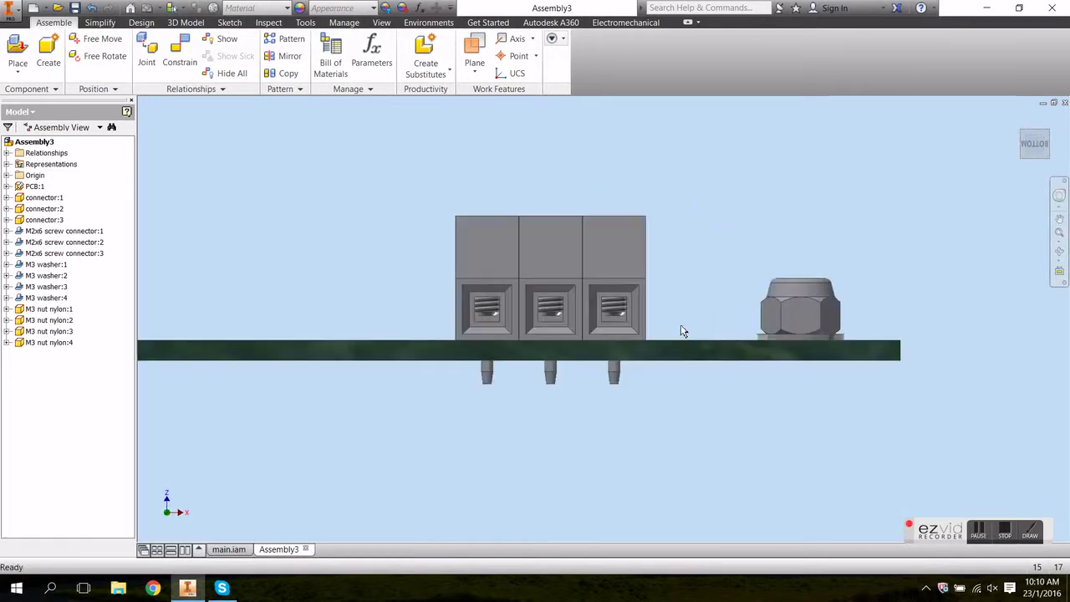
pyautogui.click(382, 22)
pyautogui.click(172, 66)
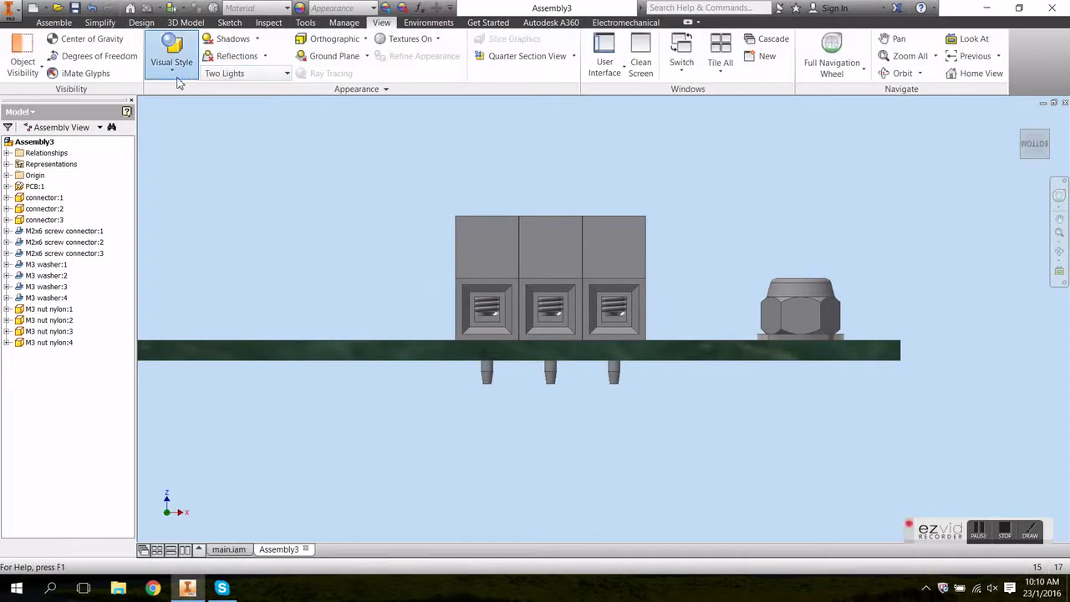
pyautogui.click(197, 222)
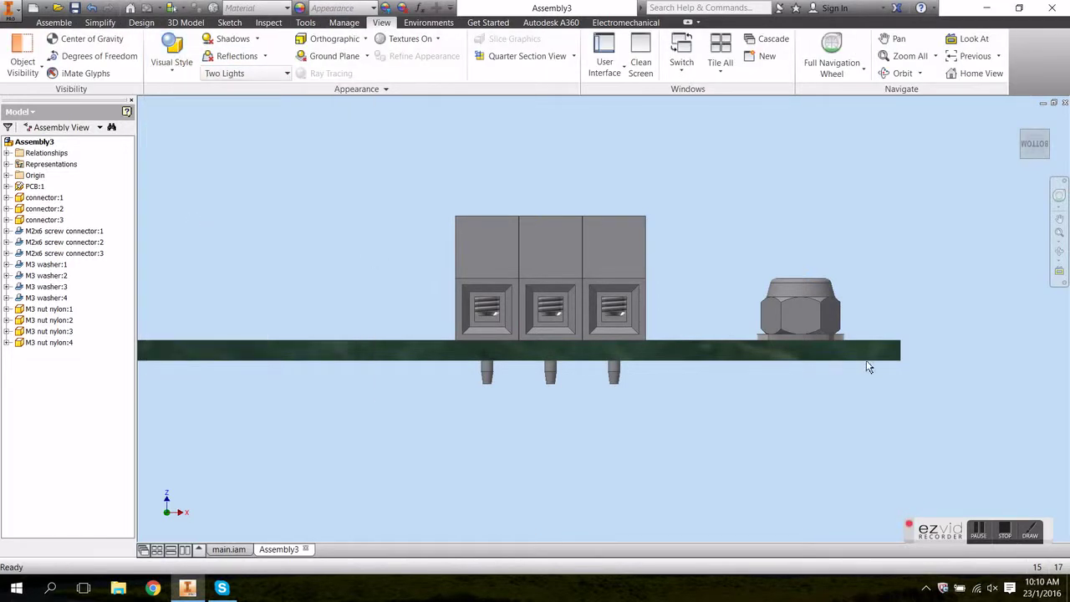
pyautogui.scroll(3, 812, 351)
pyautogui.scroll(-5, 769, 365)
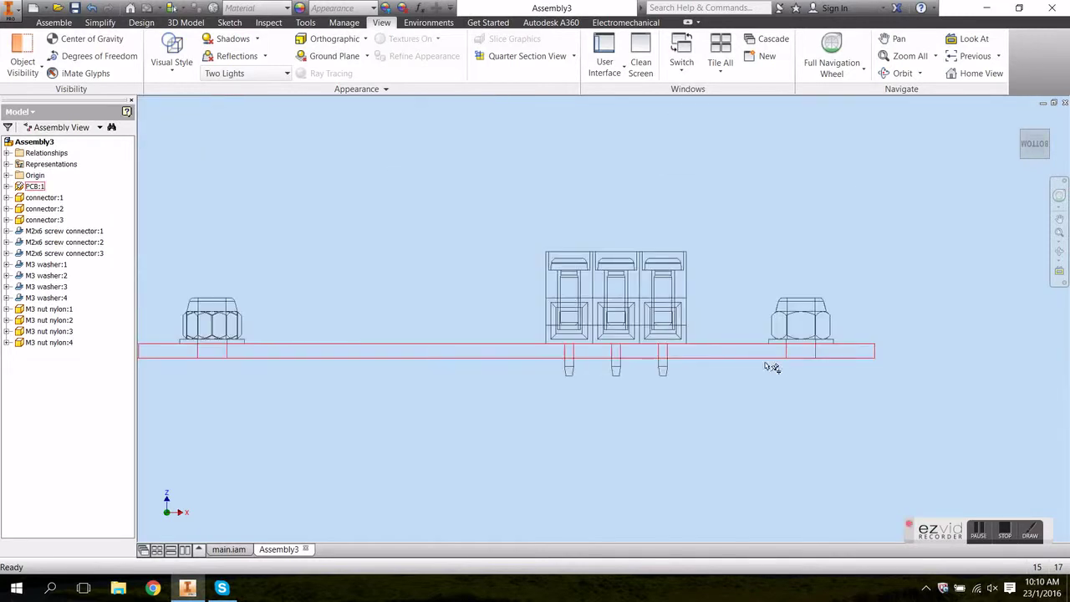
pyautogui.scroll(2, 484, 381)
pyautogui.scroll(2, 502, 363)
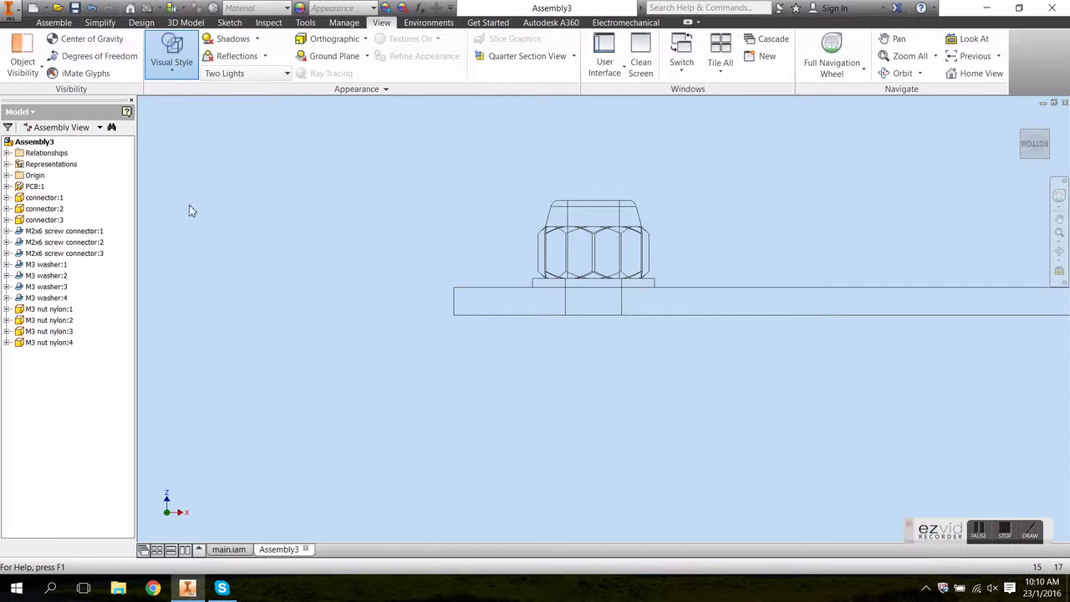
pyautogui.click(209, 164)
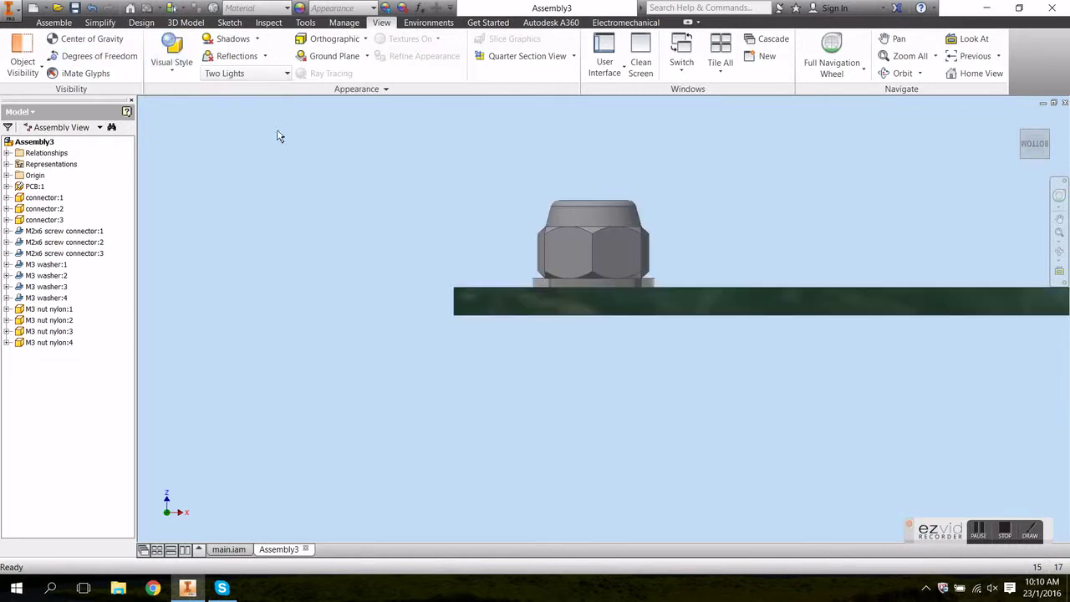
pyautogui.click(1020, 119)
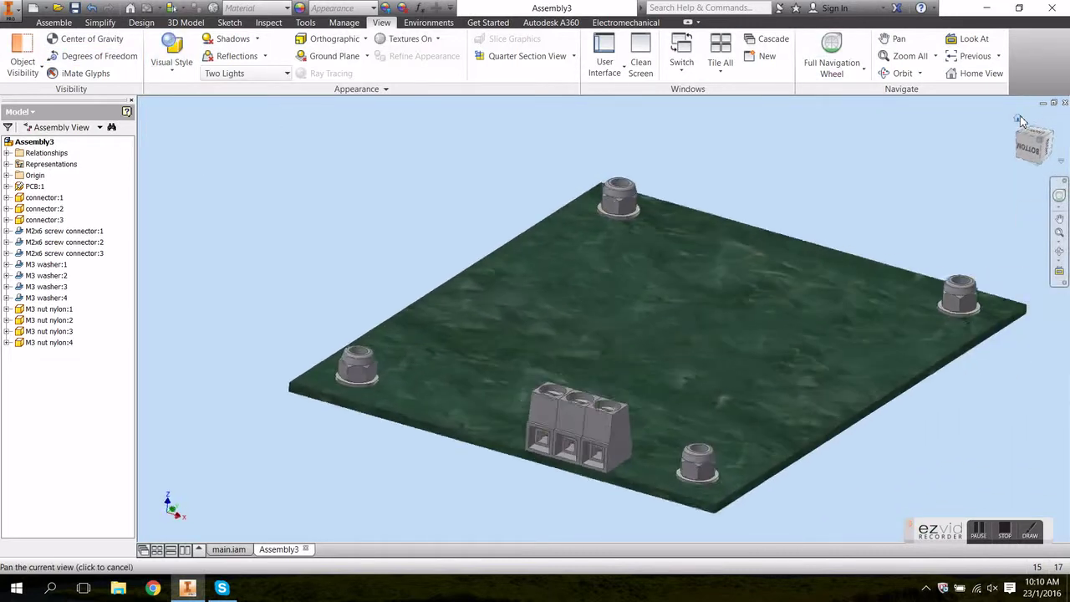
# Step: Save the PCB assembly as pcb in the youtube folder and switch to the main.iam assembly
pyautogui.click(74, 10)
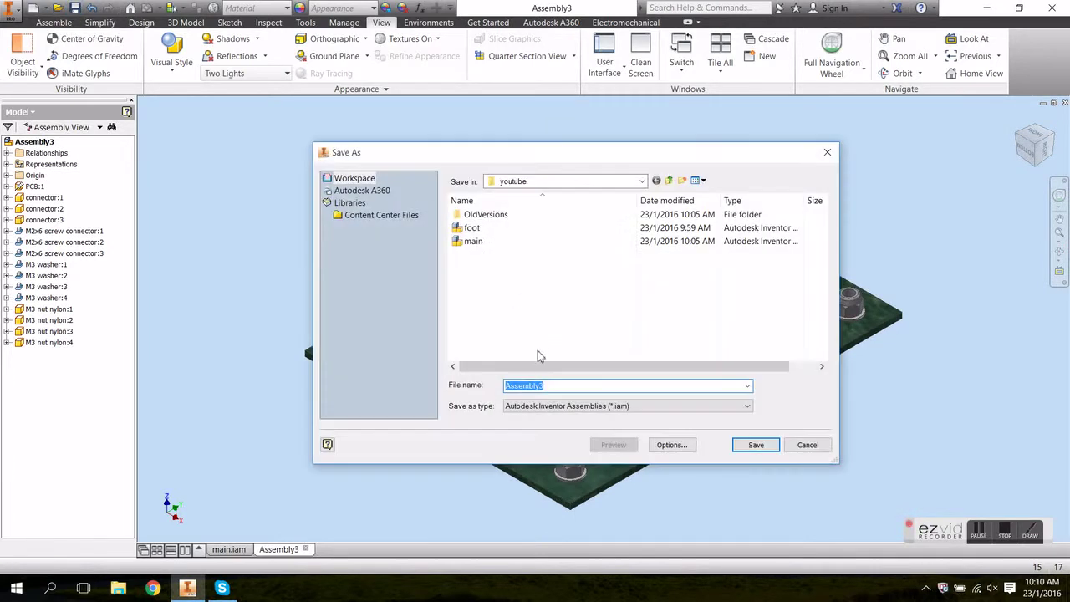
pyautogui.write('pcb')
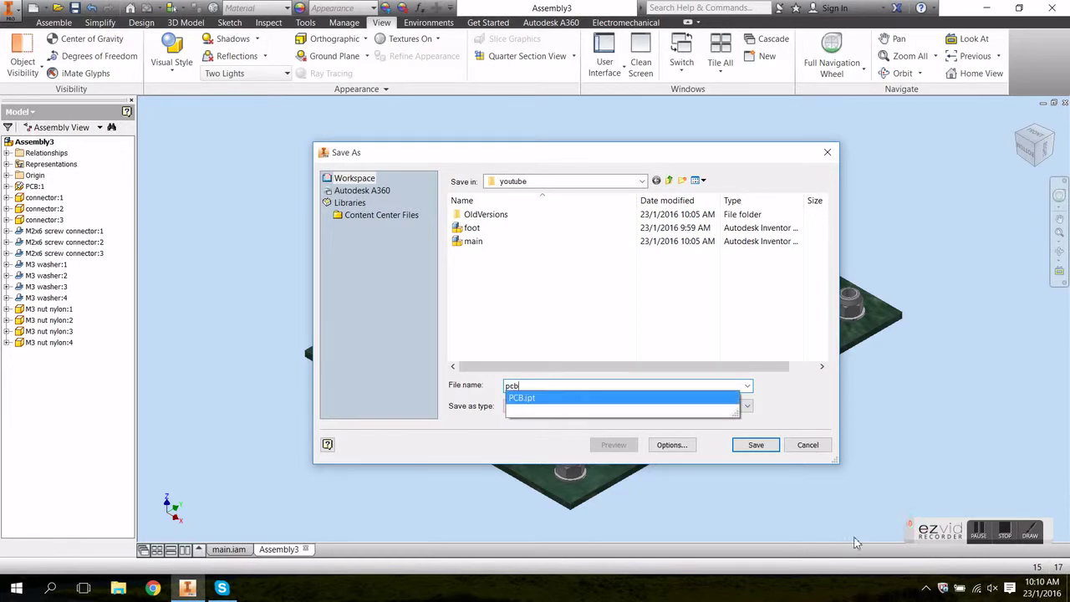
pyautogui.click(755, 445)
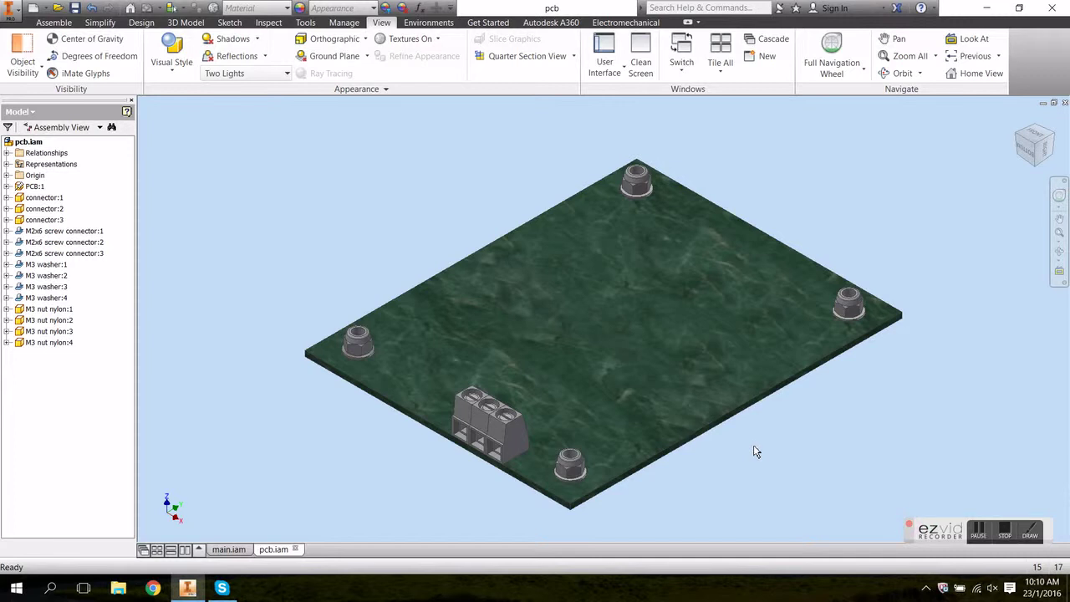
pyautogui.click(229, 549)
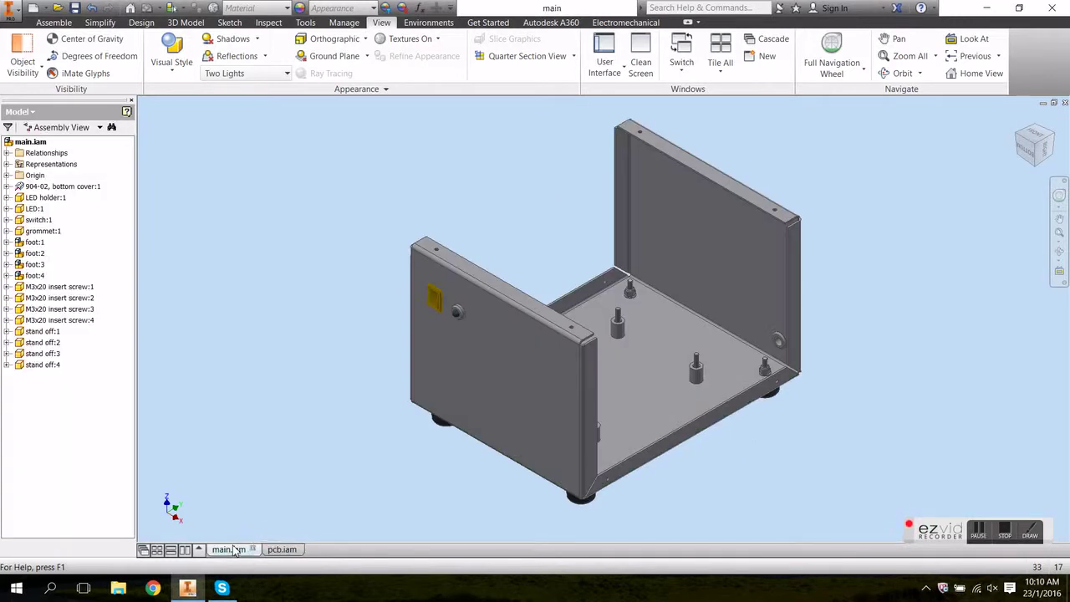
# Step: Place one instance of the pcb assembly from the youtube folder above the bottom cover
pyautogui.click(55, 23)
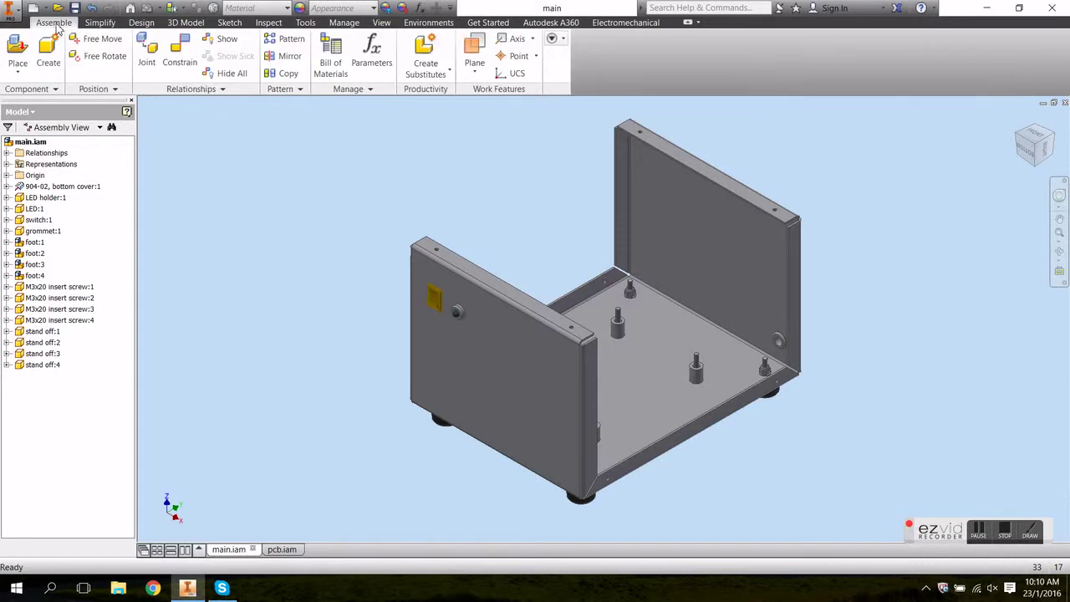
pyautogui.click(18, 48)
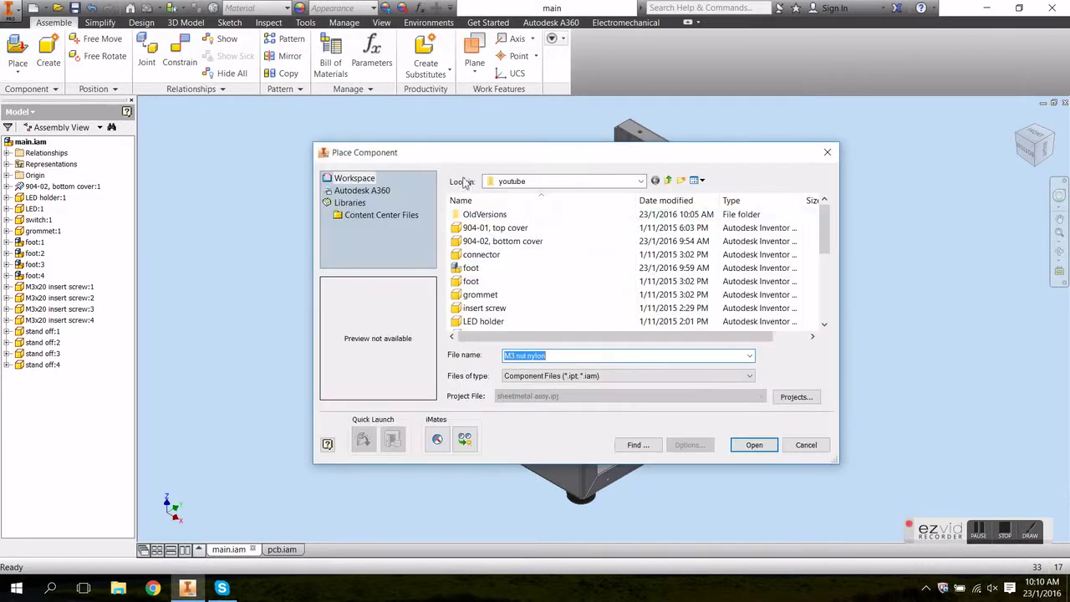
pyautogui.click(825, 317)
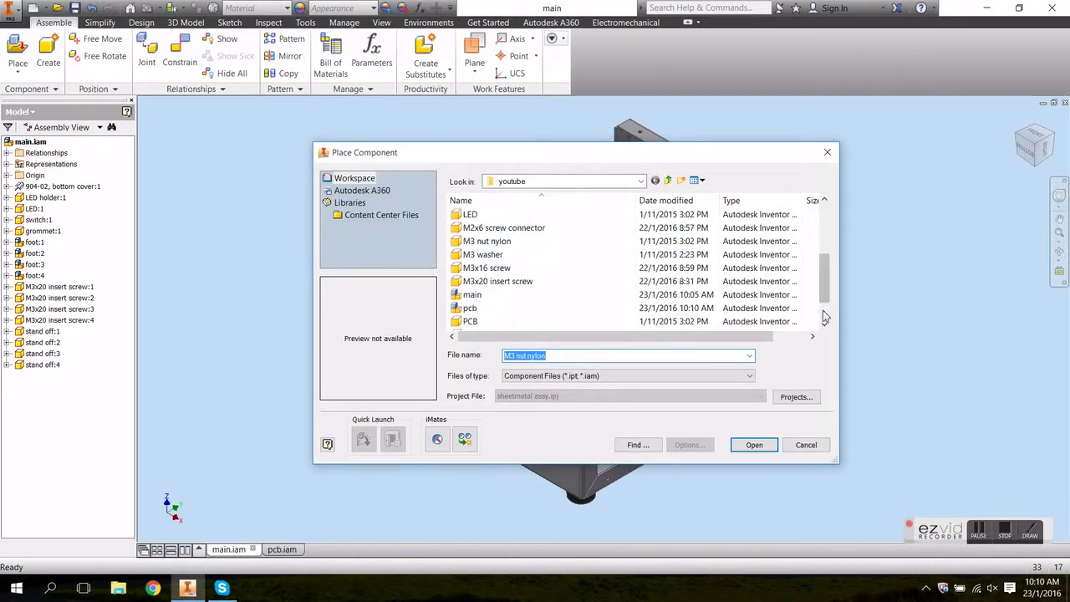
pyautogui.click(495, 309)
pyautogui.click(756, 445)
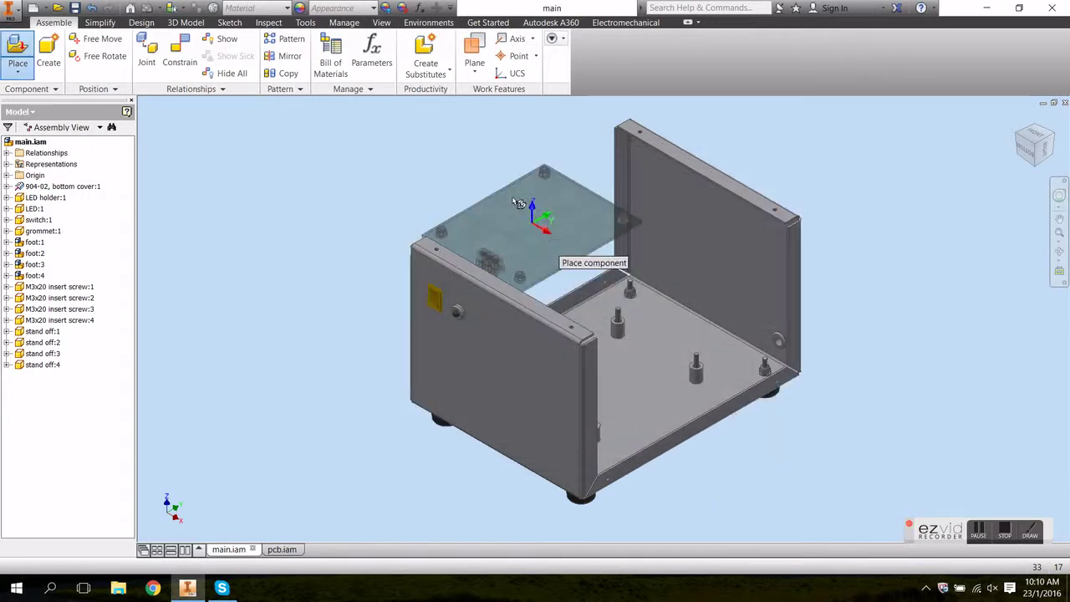
pyautogui.click(481, 158)
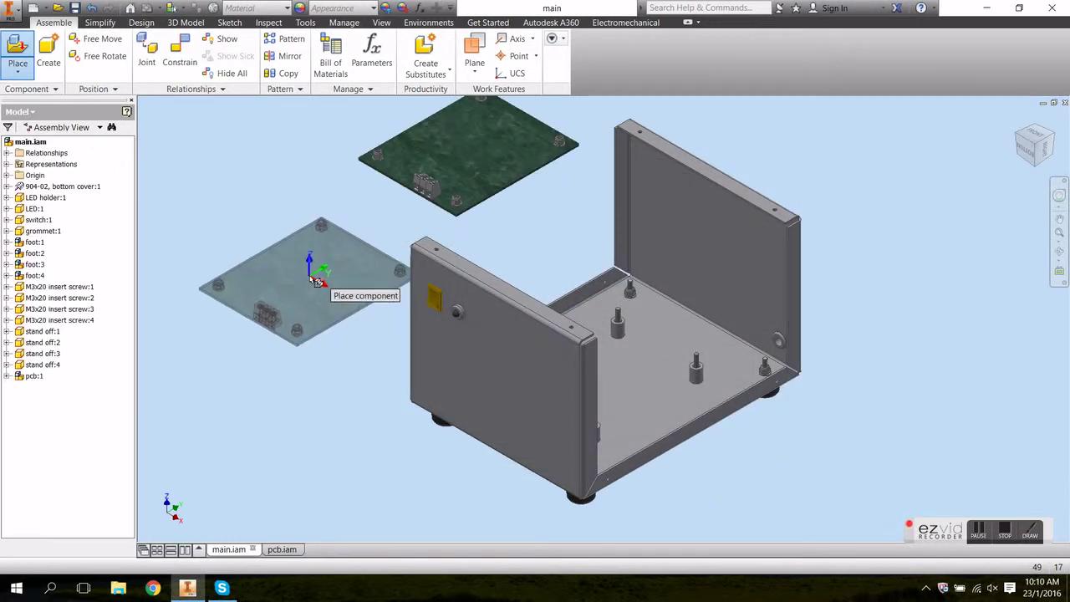
pyautogui.press('Escape')
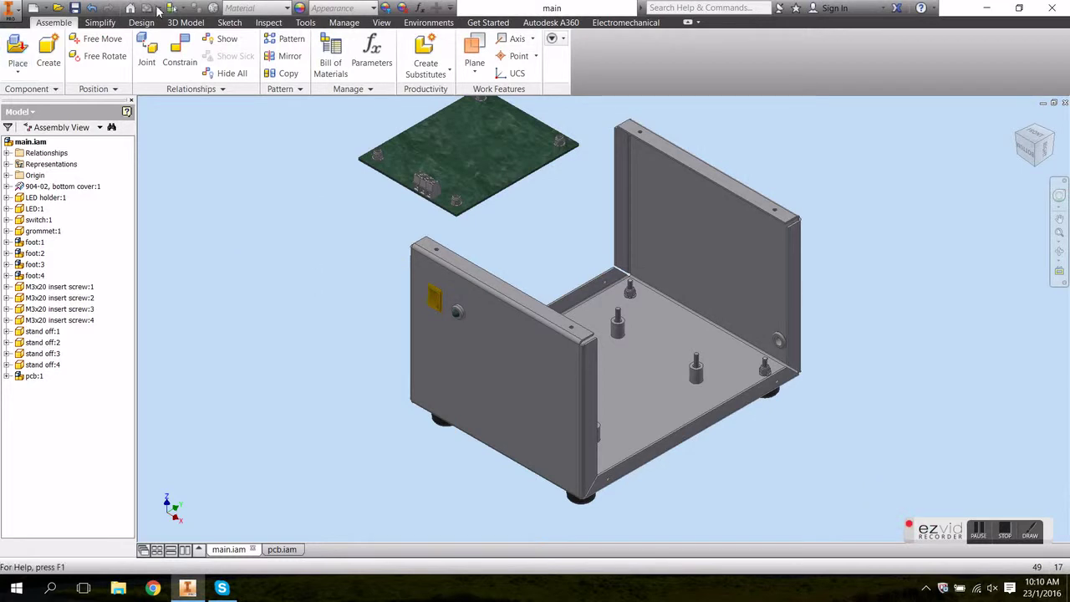
# Step: Insert-constrain the PCB's underside corner hole to the top of the stand off nearest the grommet with 0 mm offset
pyautogui.click(176, 49)
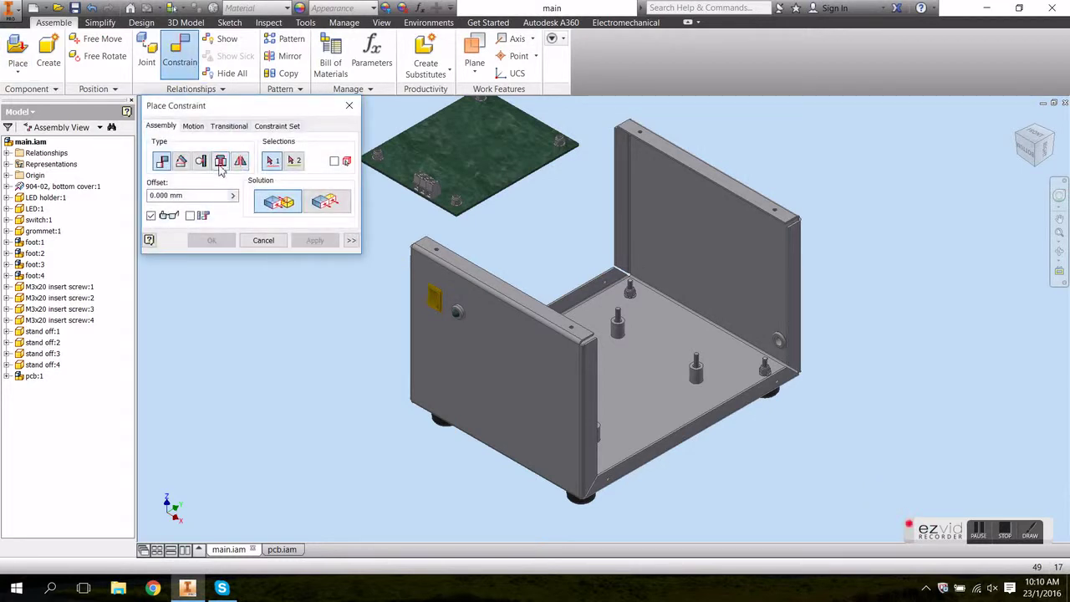
pyautogui.click(220, 161)
pyautogui.scroll(5, 744, 366)
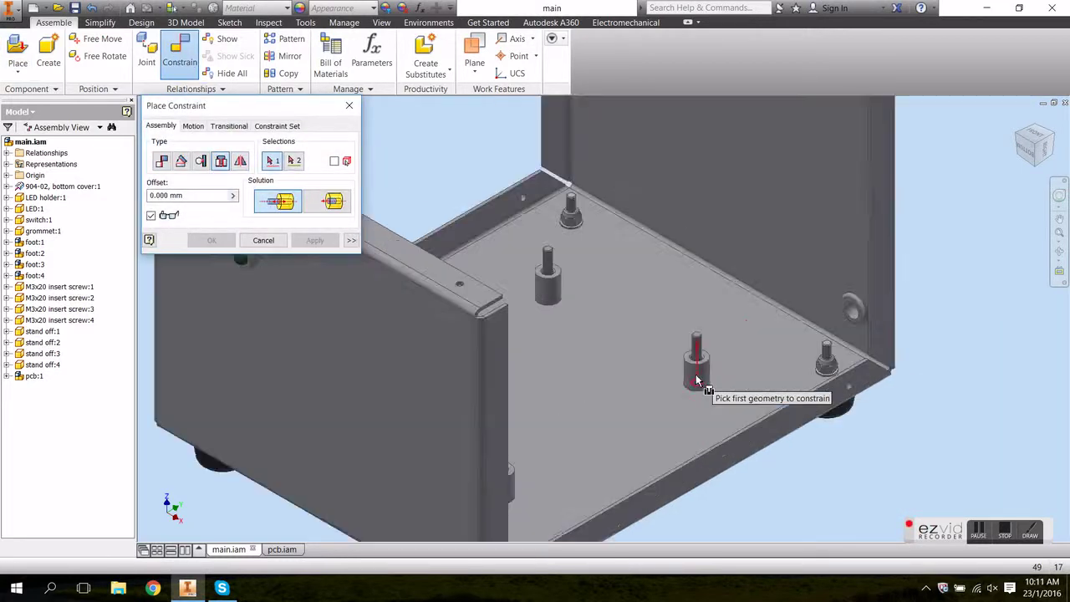
pyautogui.click(697, 351)
pyautogui.scroll(-5, 693, 353)
pyautogui.moveTo(694, 354); pyautogui.dragTo(544, 429, button='middle')
pyautogui.scroll(5, 560, 426)
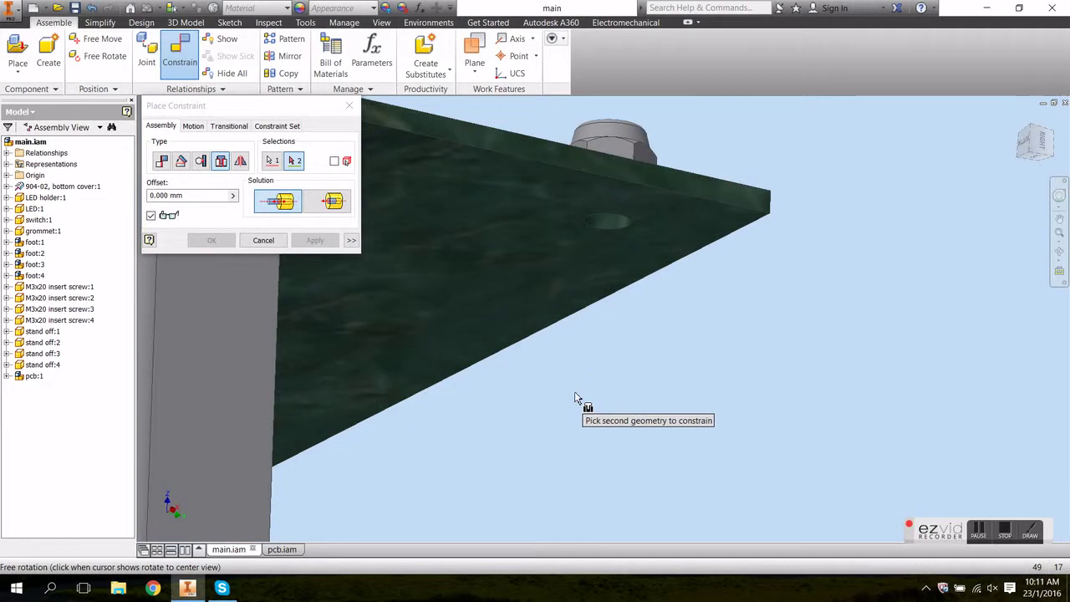
pyautogui.click(617, 235)
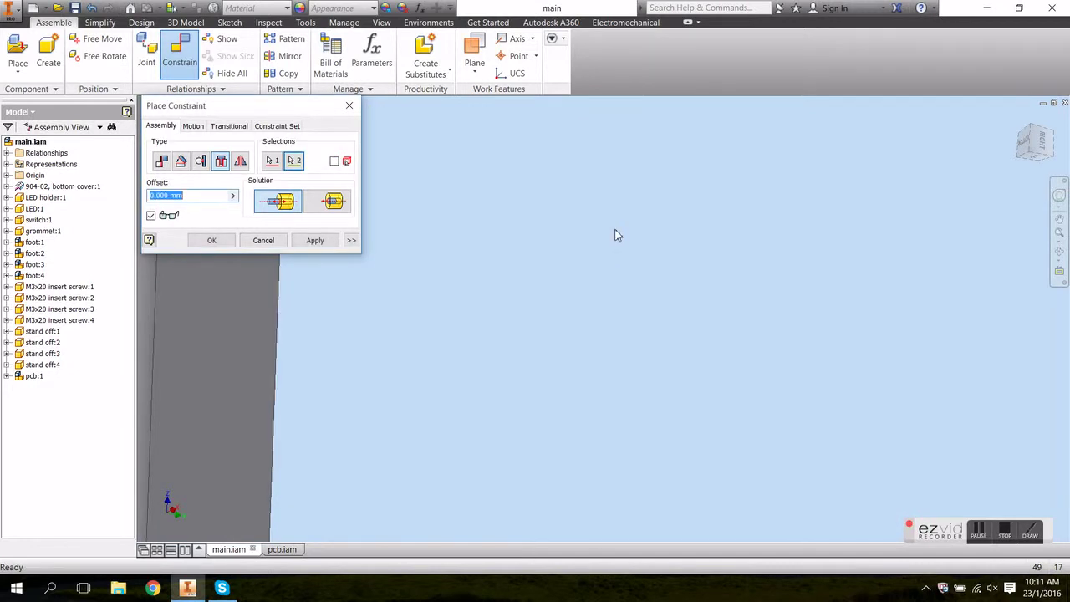
pyautogui.click(316, 242)
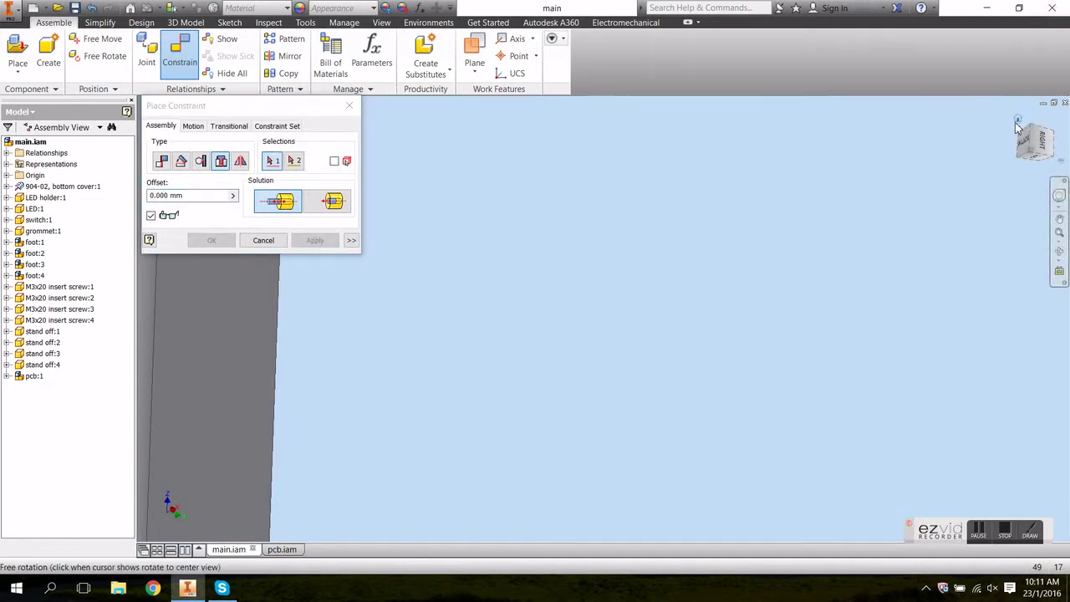
pyautogui.click(1018, 122)
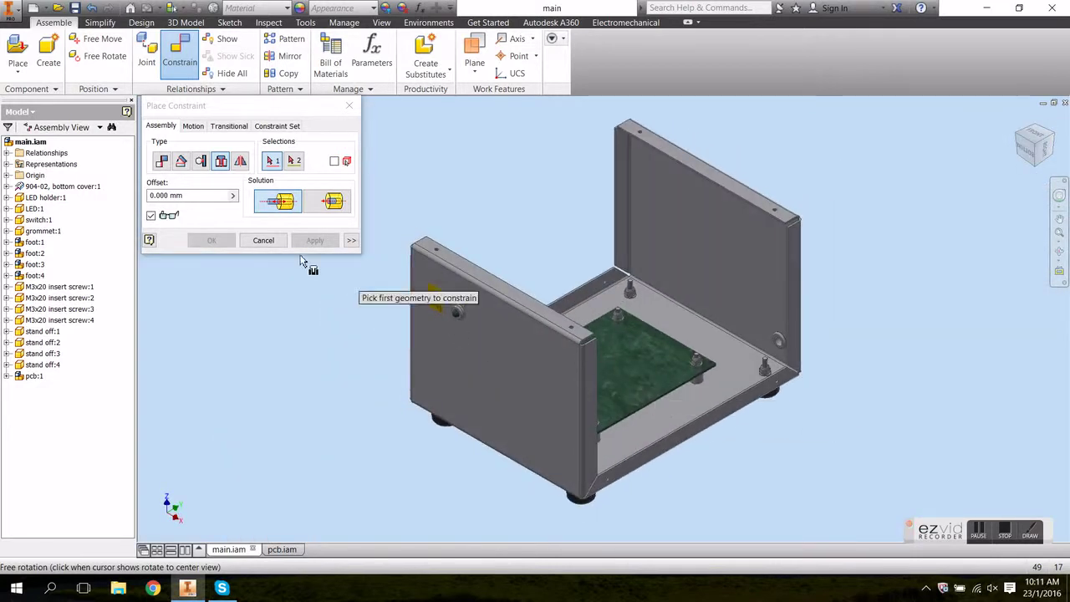
pyautogui.click(256, 240)
# Step: Swing the PCB about its constrained corner and mate the adjacent rear nut's axis to its insert screw's axis with 0 mm offset
pyautogui.moveTo(655, 387); pyautogui.dragTo(627, 381)
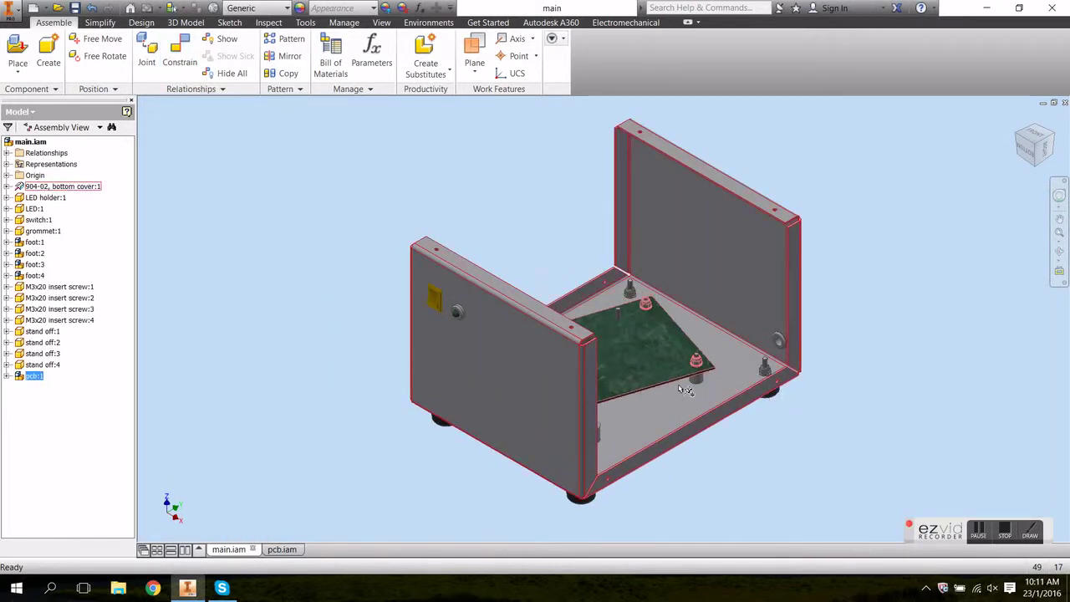
pyautogui.scroll(5, 661, 320)
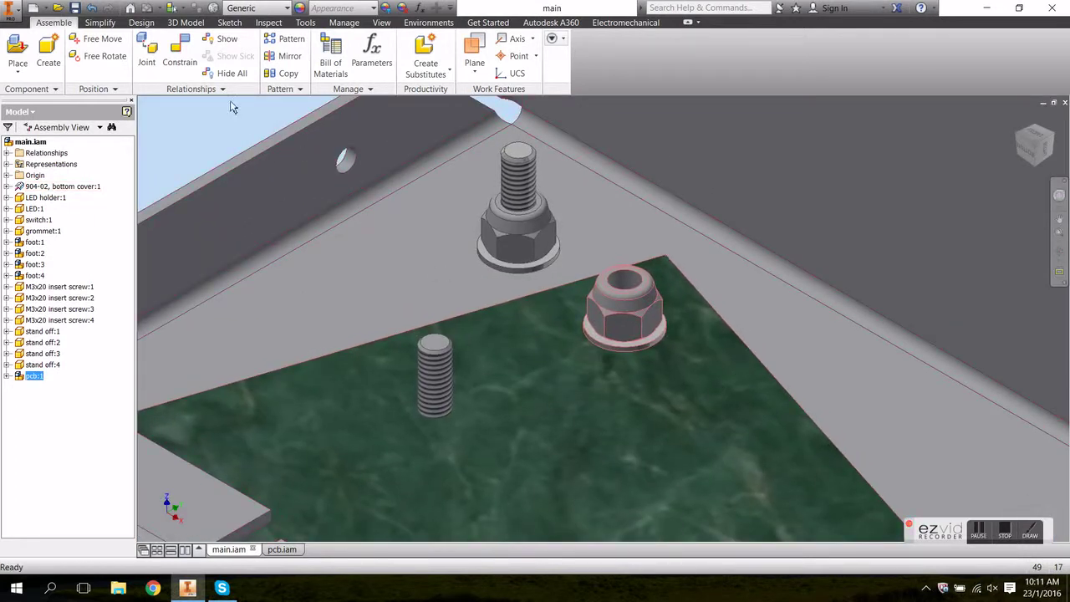
pyautogui.click(179, 52)
pyautogui.click(446, 393)
pyautogui.click(632, 285)
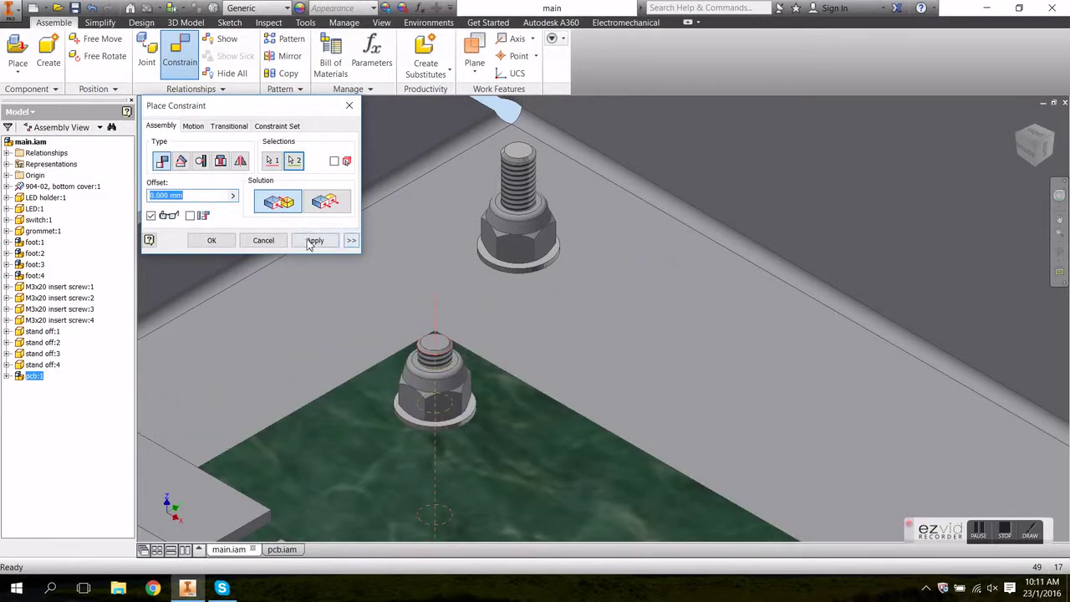
pyautogui.click(314, 241)
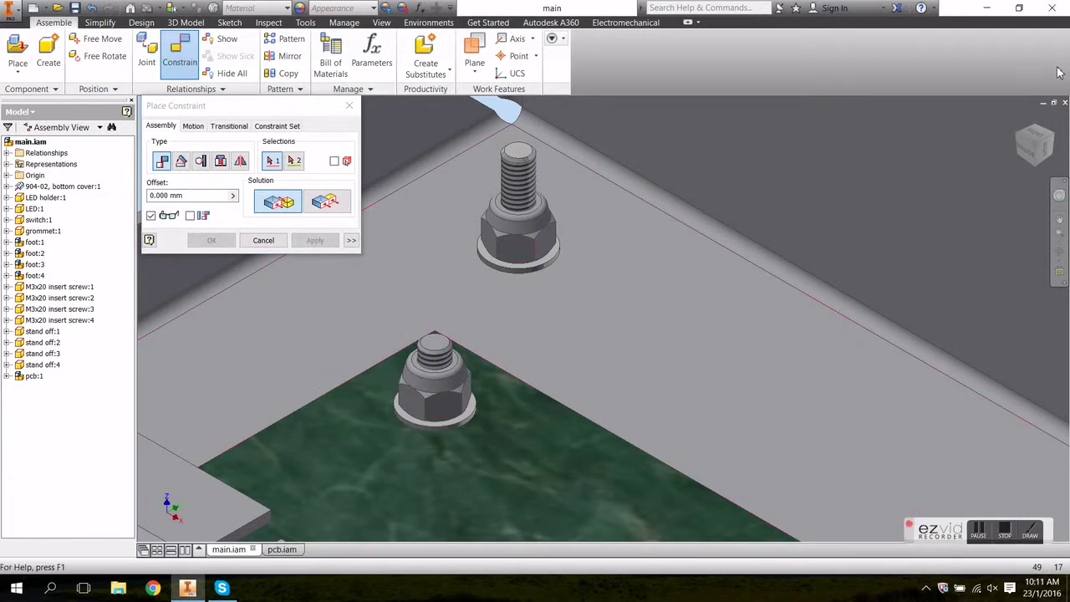
pyautogui.click(1048, 150)
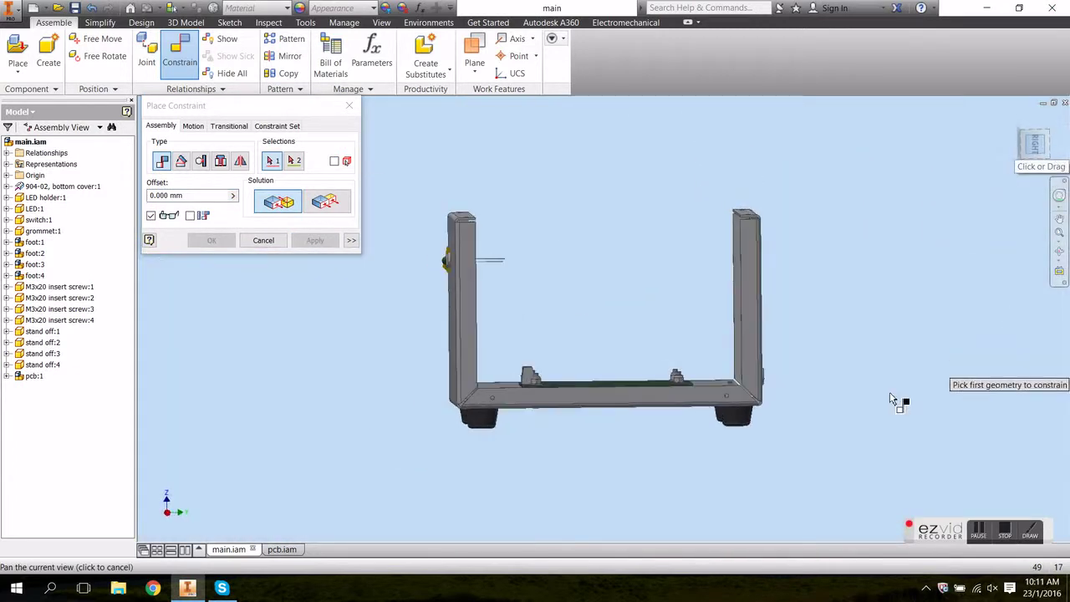
pyautogui.scroll(-5, 549, 385)
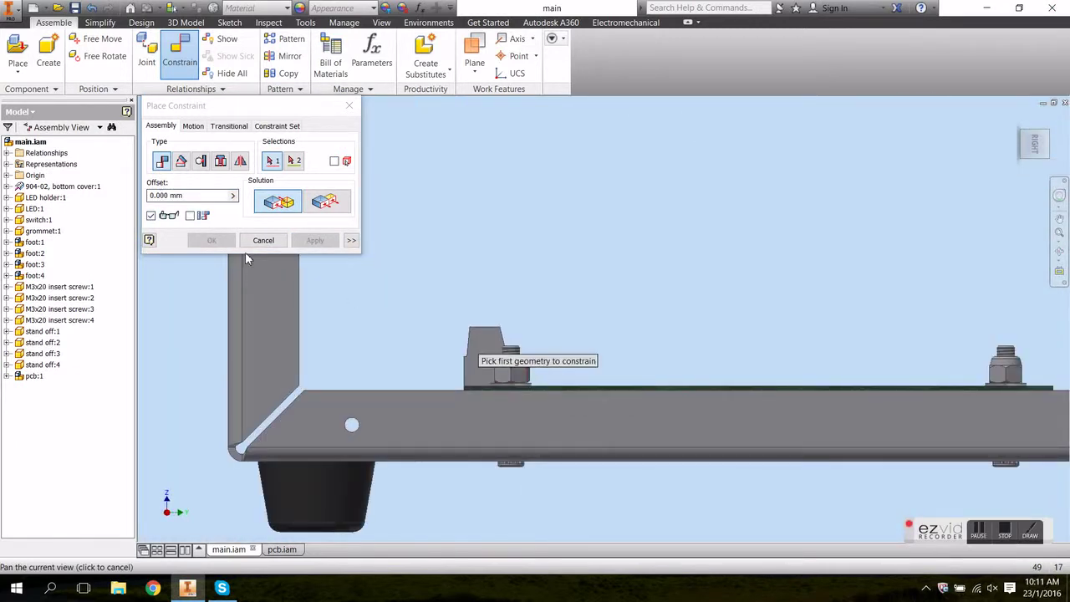
pyautogui.click(264, 240)
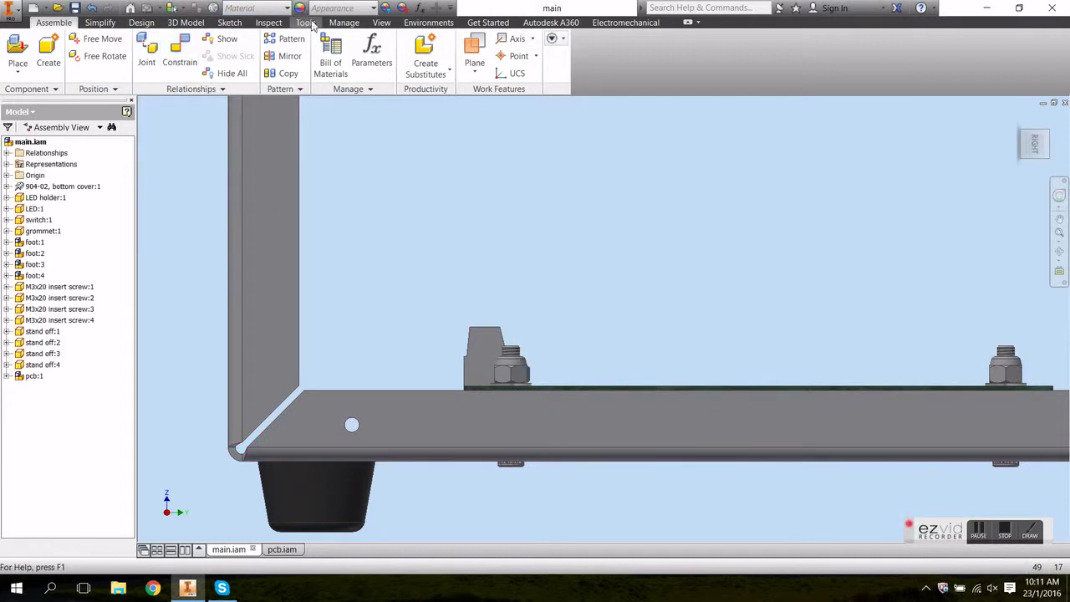
# Step: Examine how the PCB, nuts and insert screws sit on the stand offs from the right side in wireframe
pyautogui.click(381, 23)
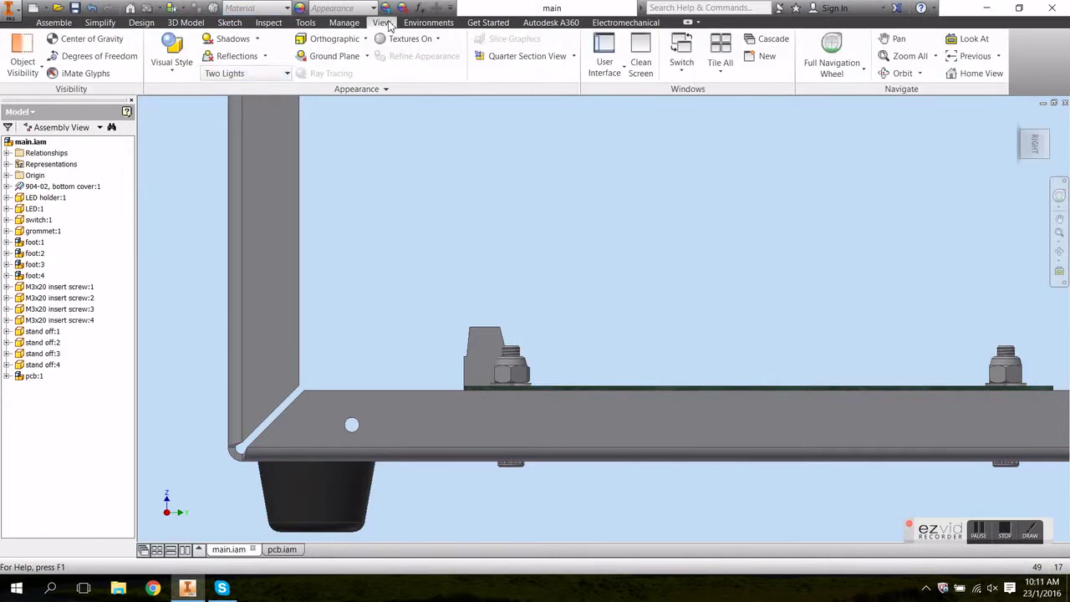
pyautogui.click(177, 71)
pyautogui.click(206, 213)
pyautogui.scroll(5, 541, 469)
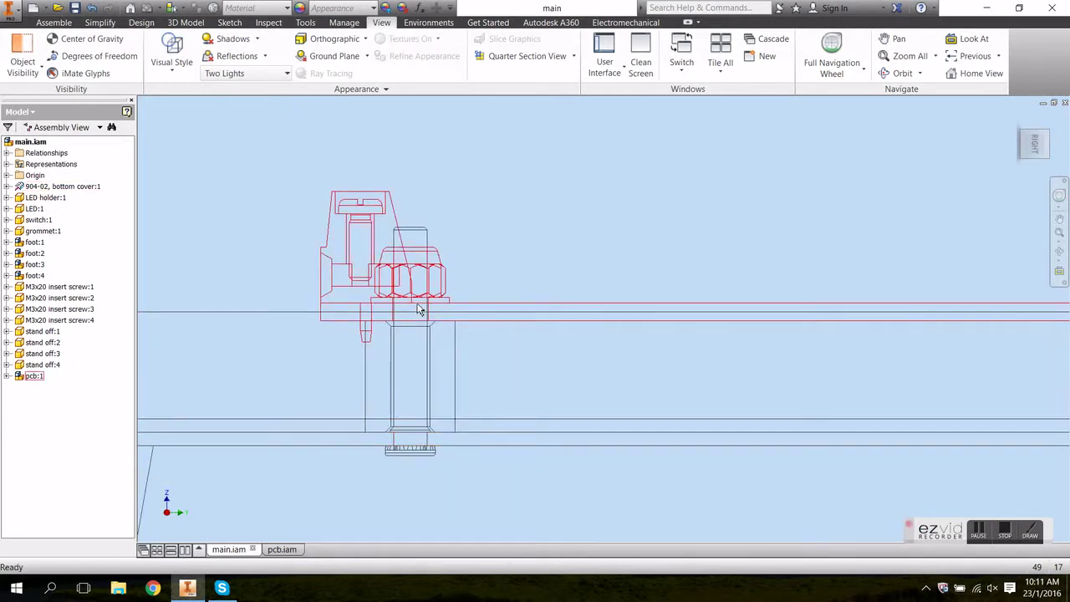
pyautogui.moveTo(533, 335); pyautogui.dragTo(907, 376, button='middle')
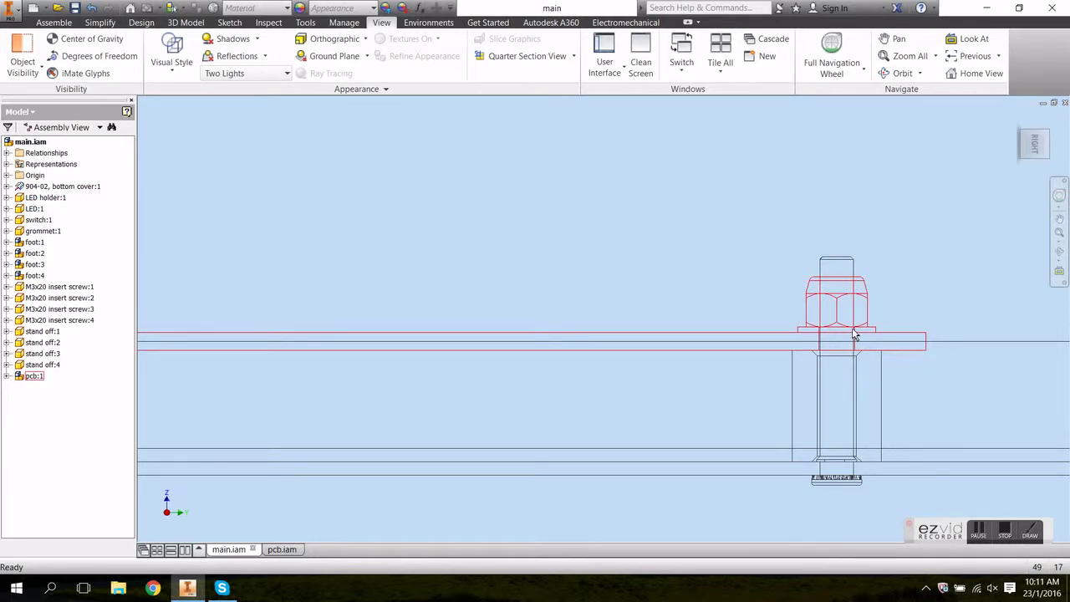
pyautogui.scroll(-3, 909, 400)
pyautogui.moveTo(910, 402); pyautogui.dragTo(612, 406, button='middle')
pyautogui.scroll(-1, 705, 366)
# Step: Hide the bottom cover and examine the PCB mounting hardware across the full width of the board
pyautogui.click(705, 366)
pyautogui.rightClick(705, 368)
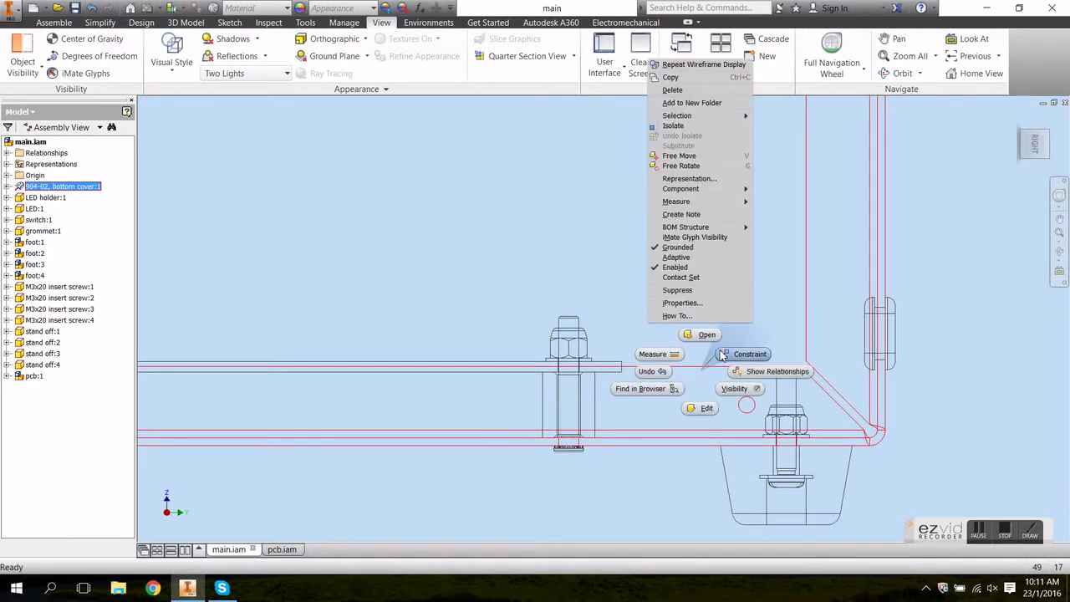
pyautogui.click(740, 393)
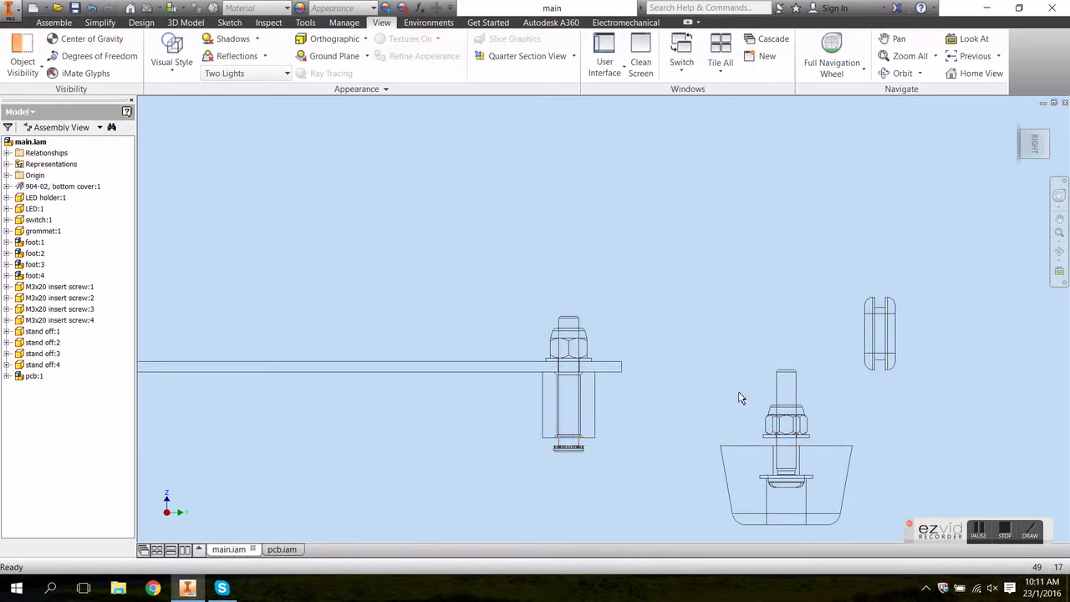
pyautogui.scroll(-3, 578, 364)
pyautogui.moveTo(213, 382); pyautogui.dragTo(386, 389, button='middle')
pyautogui.scroll(3, 385, 390)
pyautogui.scroll(-3, 489, 365)
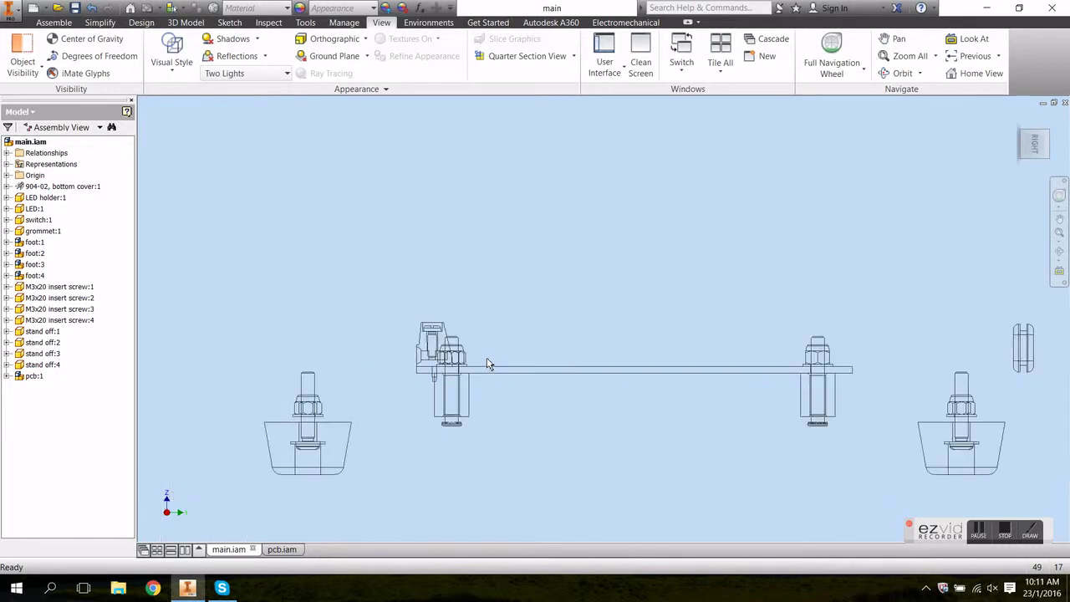
# Step: Make the bottom cover visible again and restore the shaded style and home view
pyautogui.click(51, 188)
pyautogui.rightClick(51, 192)
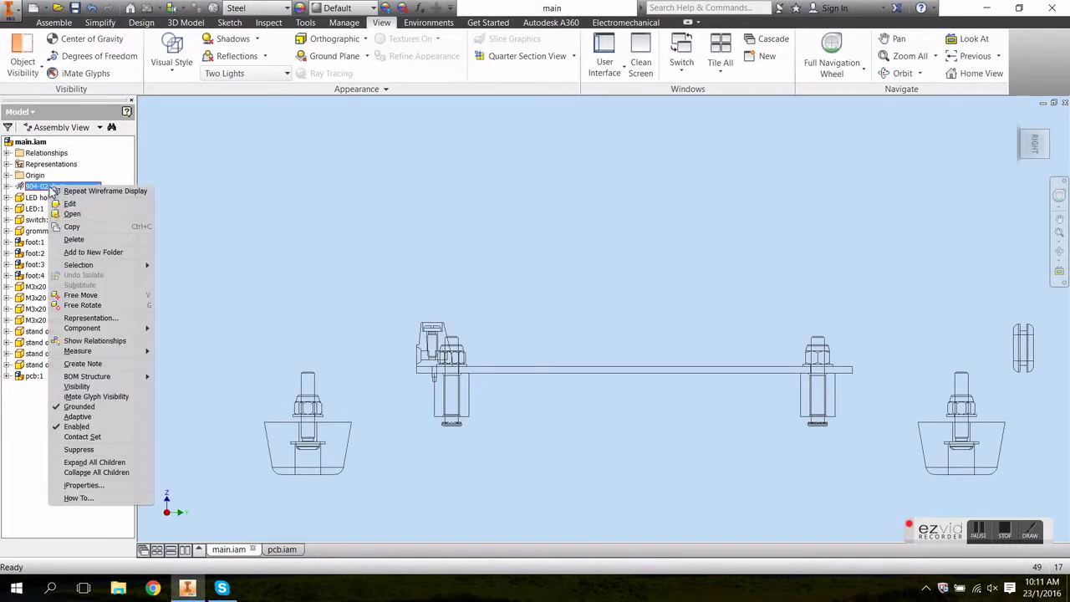
pyautogui.click(81, 392)
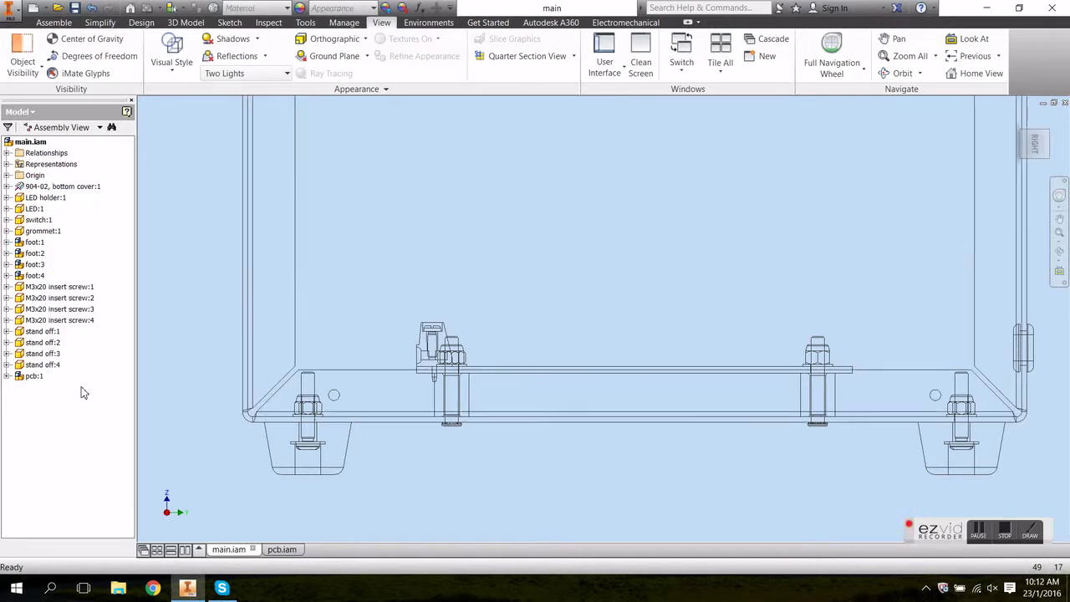
pyautogui.click(171, 76)
pyautogui.click(321, 132)
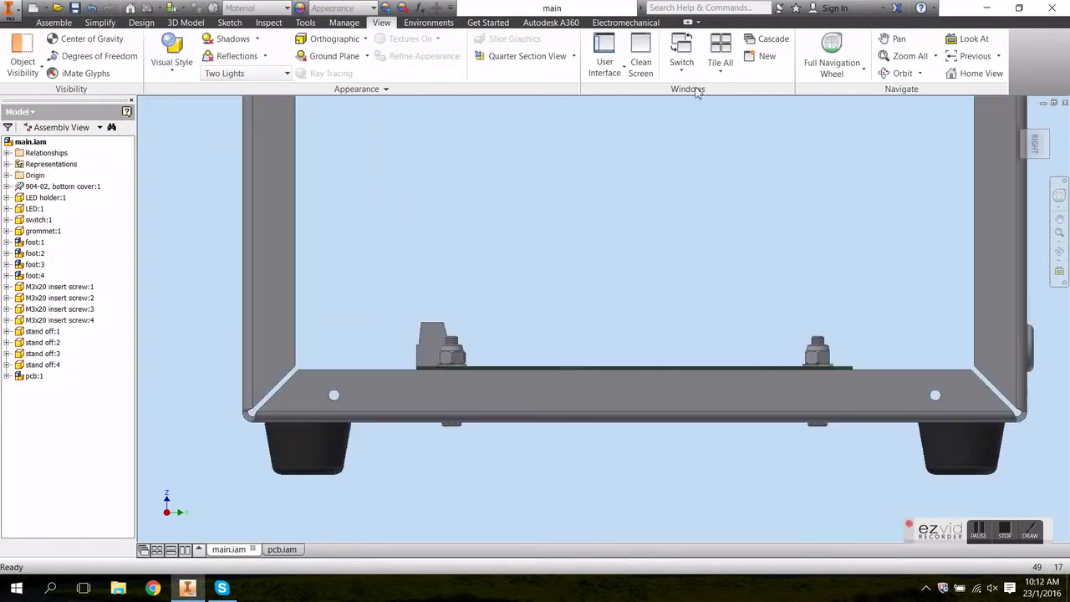
pyautogui.moveTo(1018, 124)
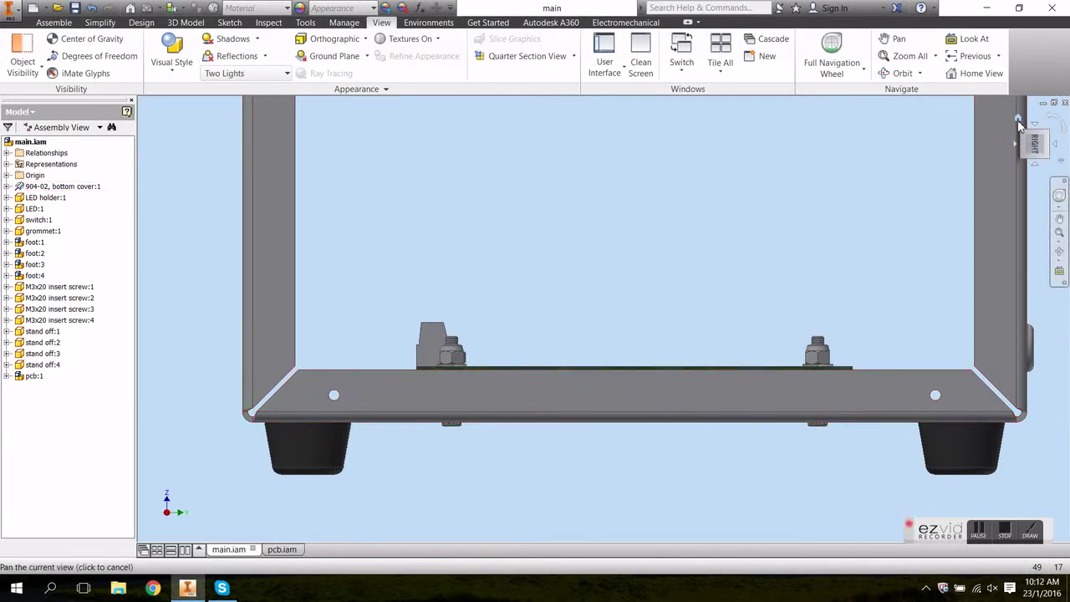
pyautogui.click(1018, 120)
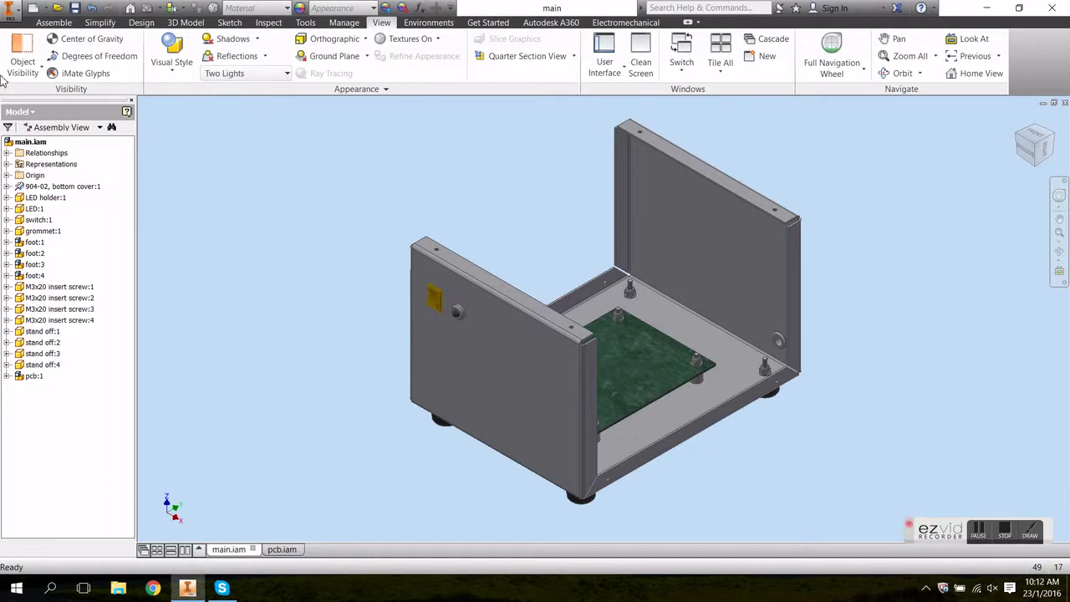
# Step: Place one instance of the 904-01, top cover part beside the bottom cover assembly
pyautogui.click(54, 22)
pyautogui.click(17, 50)
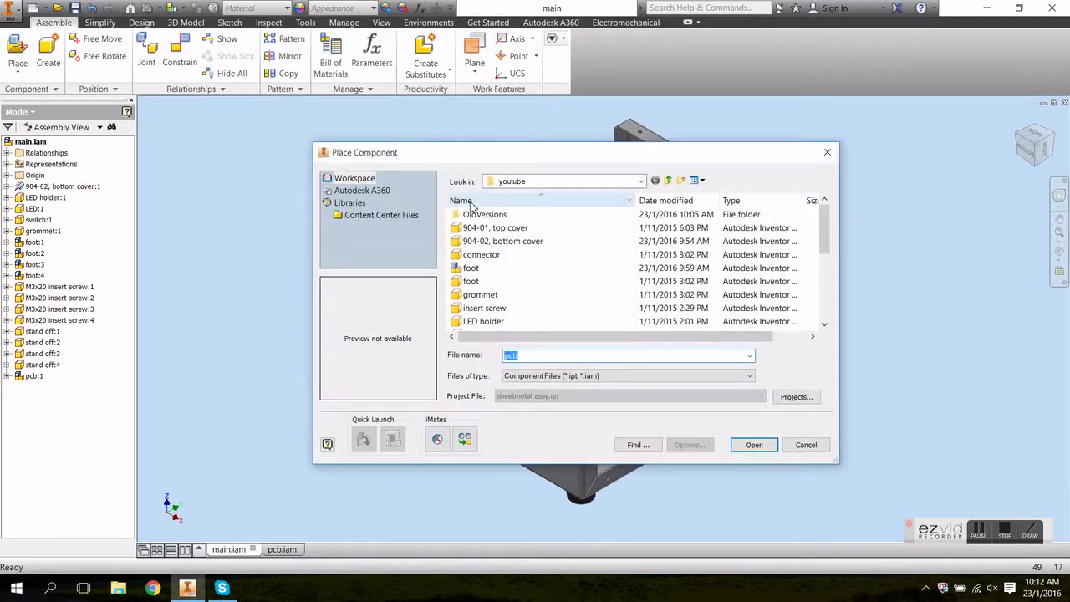
pyautogui.click(493, 227)
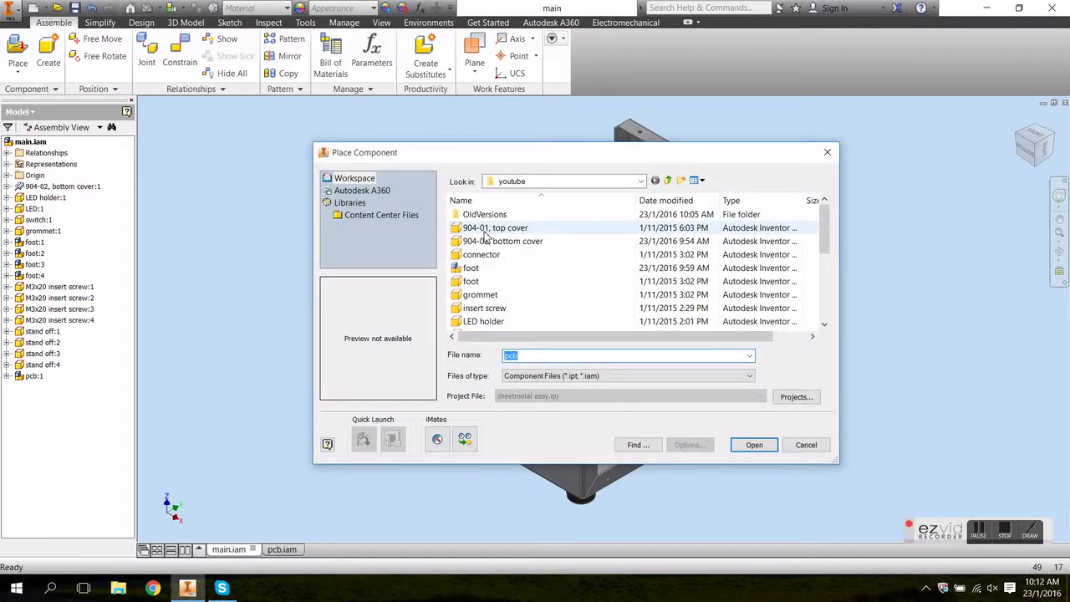
pyautogui.click(766, 450)
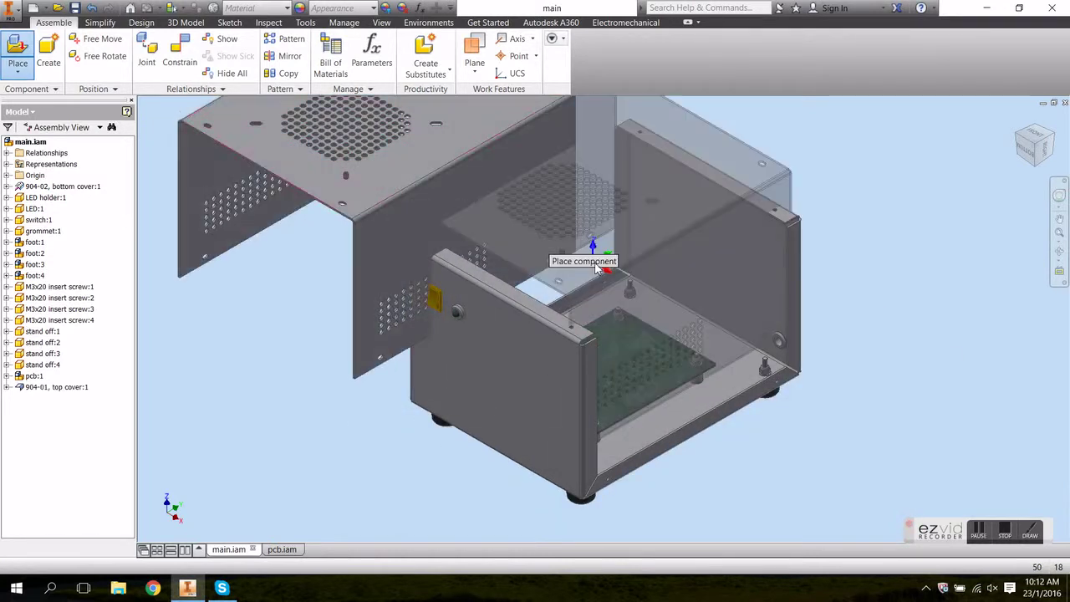
pyautogui.scroll(-5, 598, 268)
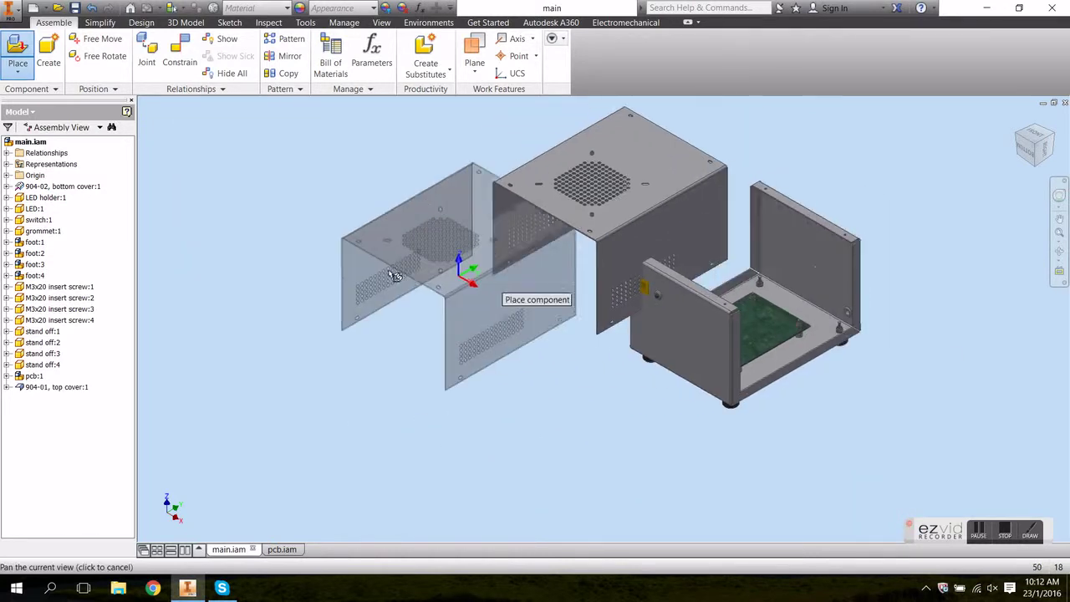
pyautogui.press('Escape')
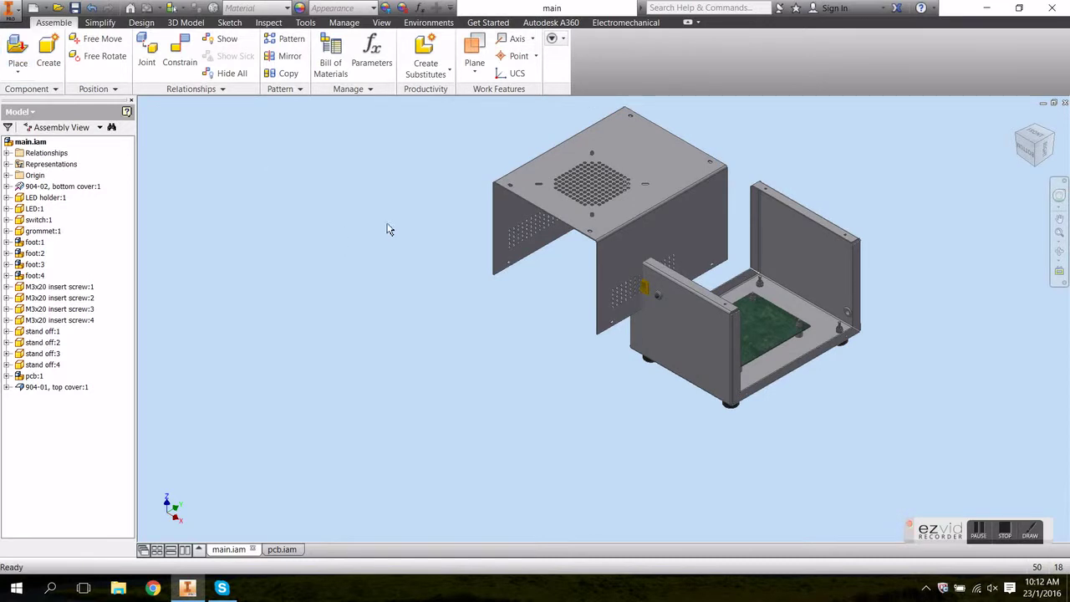
# Step: Expand the top cover's origin folder and examine where its Right-R1, XZ Plane and Bottom planes lie
pyautogui.click(497, 219)
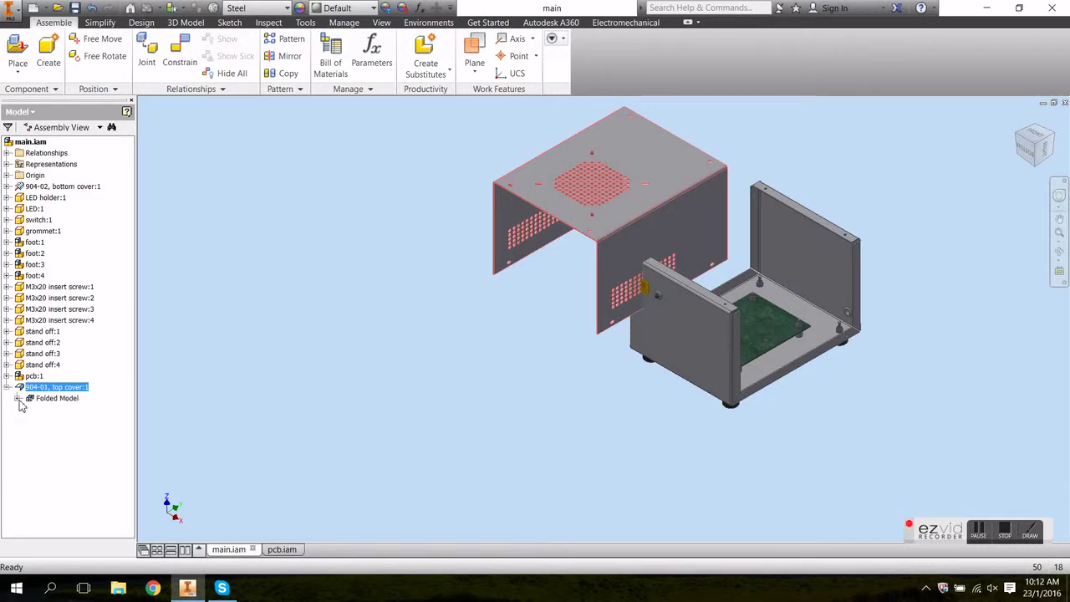
pyautogui.click(18, 399)
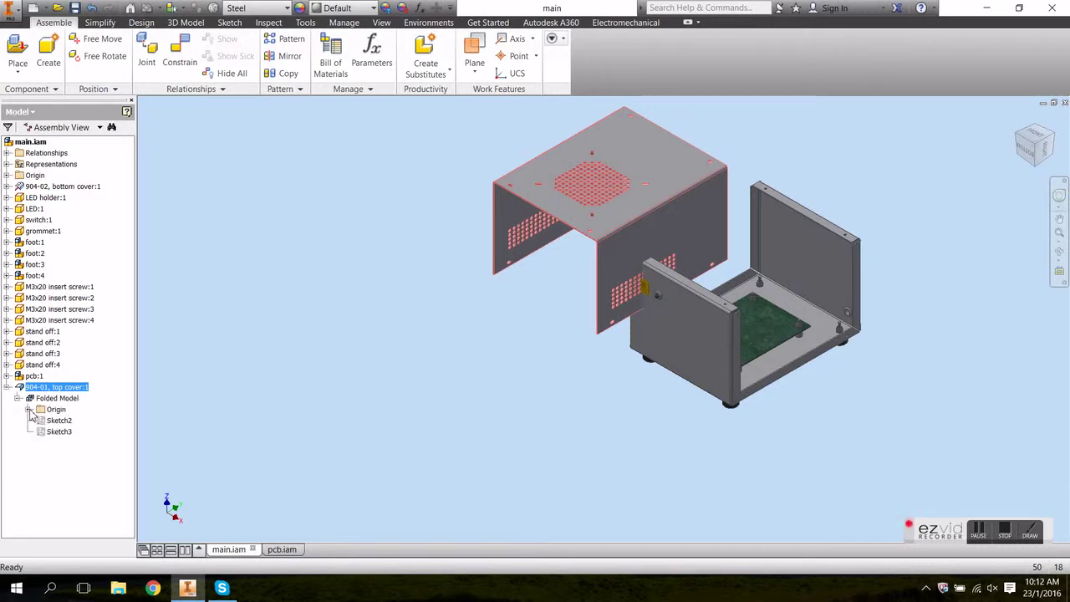
pyautogui.click(29, 409)
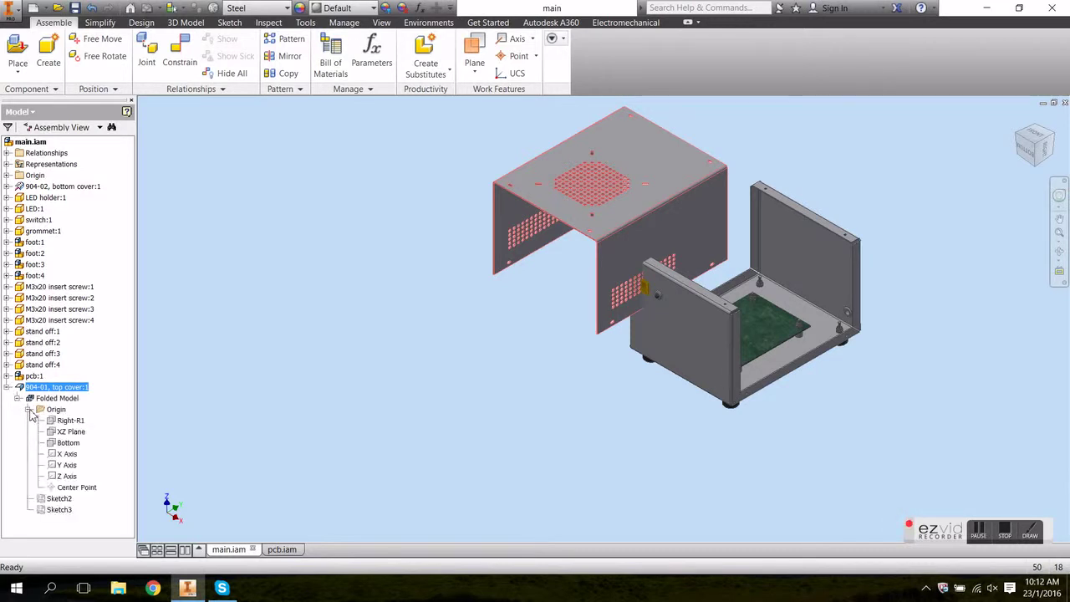
pyautogui.click(72, 421)
pyautogui.click(72, 431)
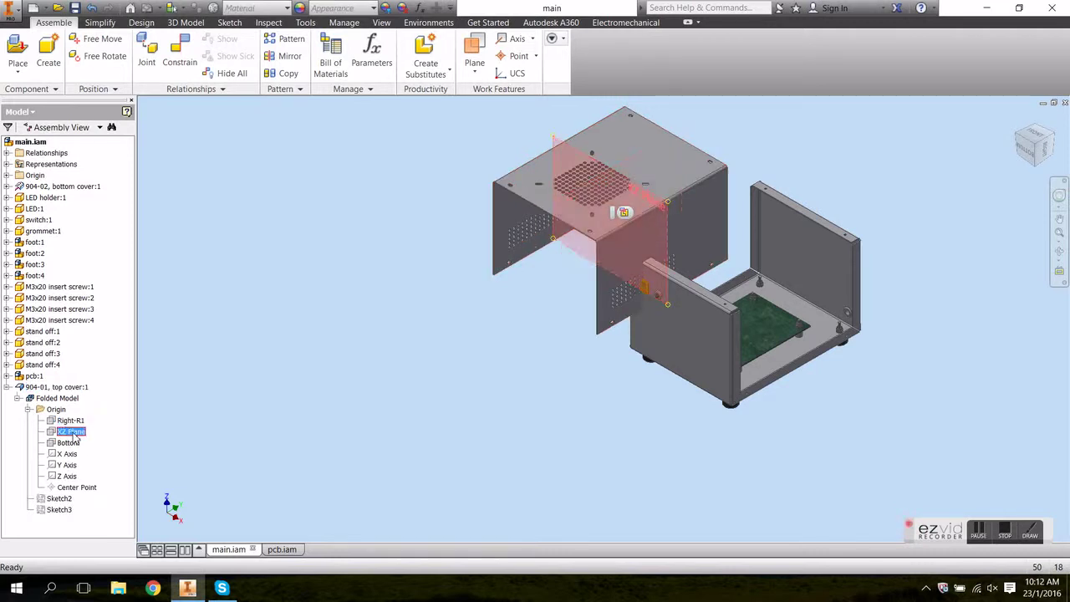
pyautogui.click(68, 443)
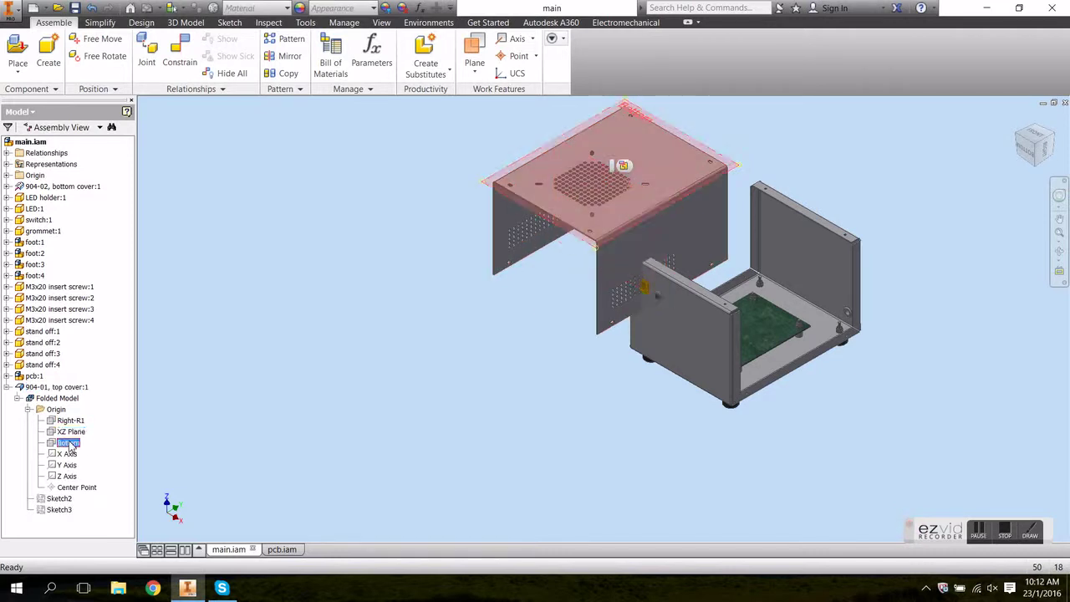
pyautogui.click(71, 421)
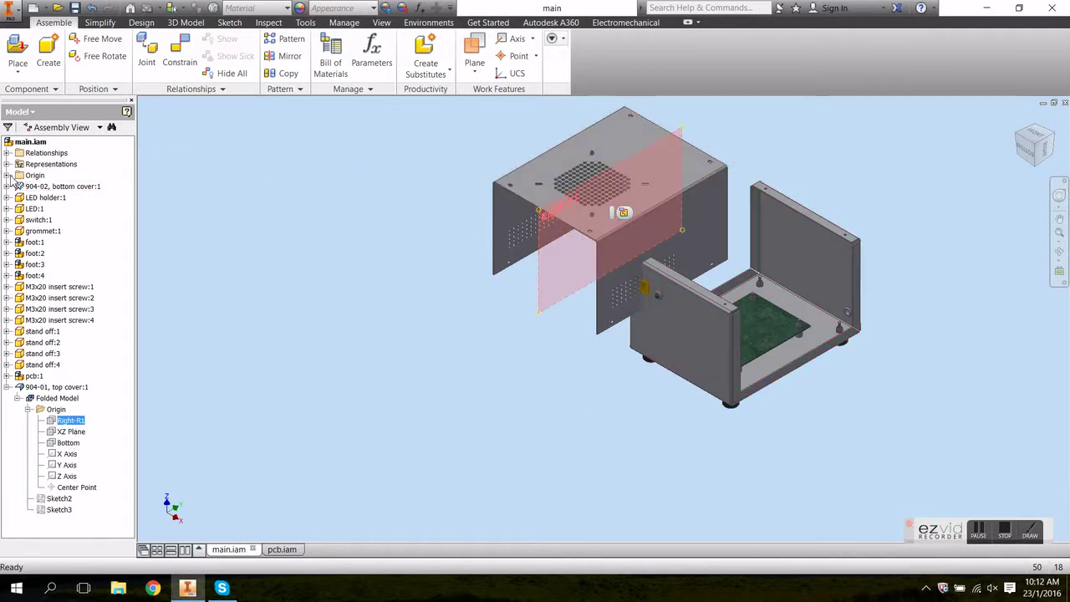
# Step: Constrain the assembly's YZ Plane flush with the top cover's Right-R1 plane at 0.000 mm offset
pyautogui.click(8, 176)
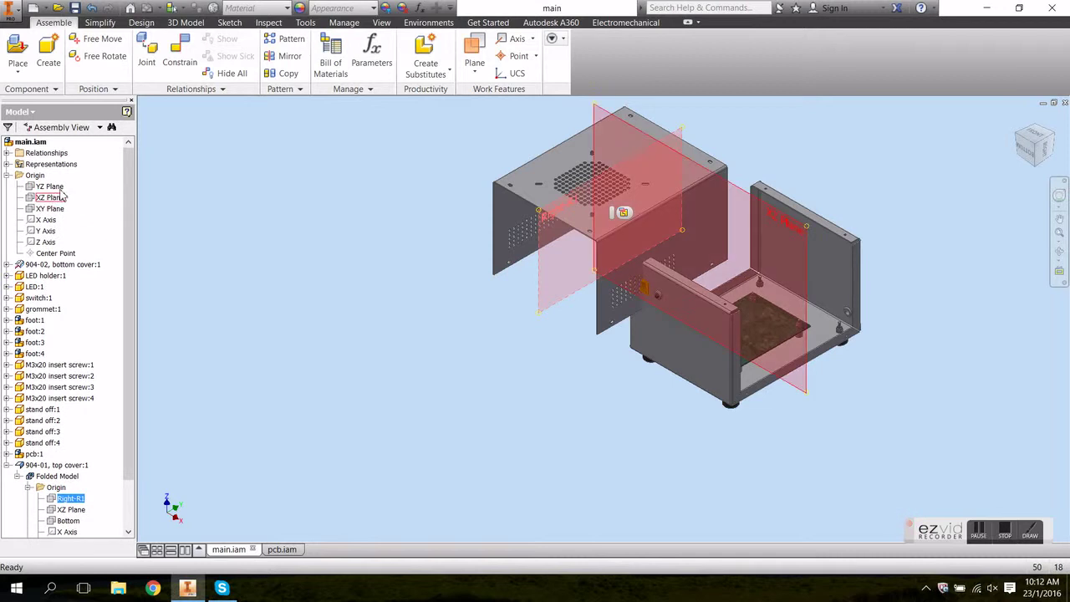
pyautogui.click(52, 187)
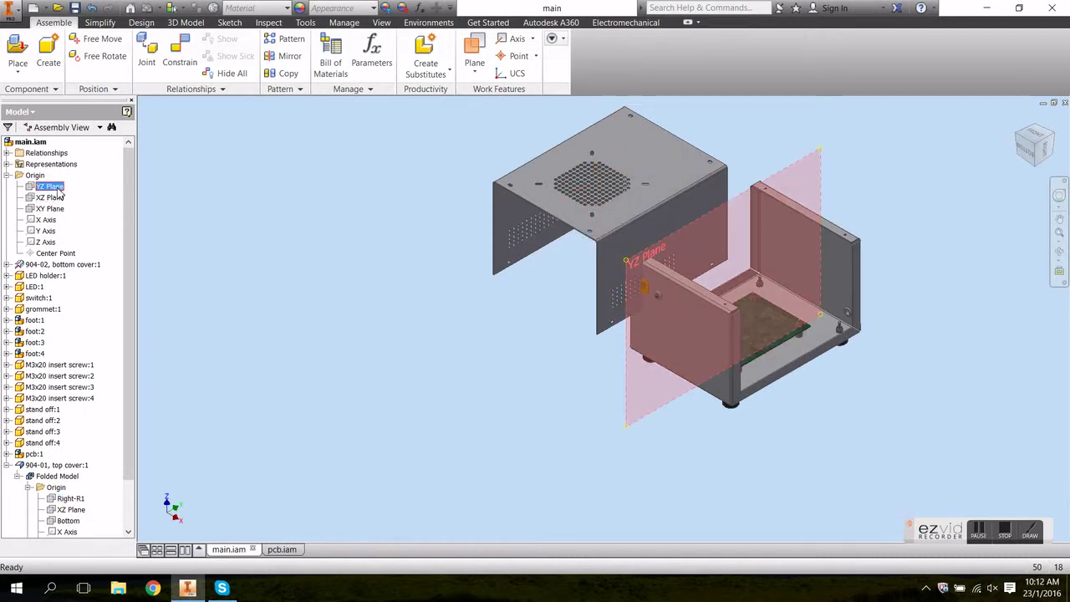
pyautogui.click(188, 60)
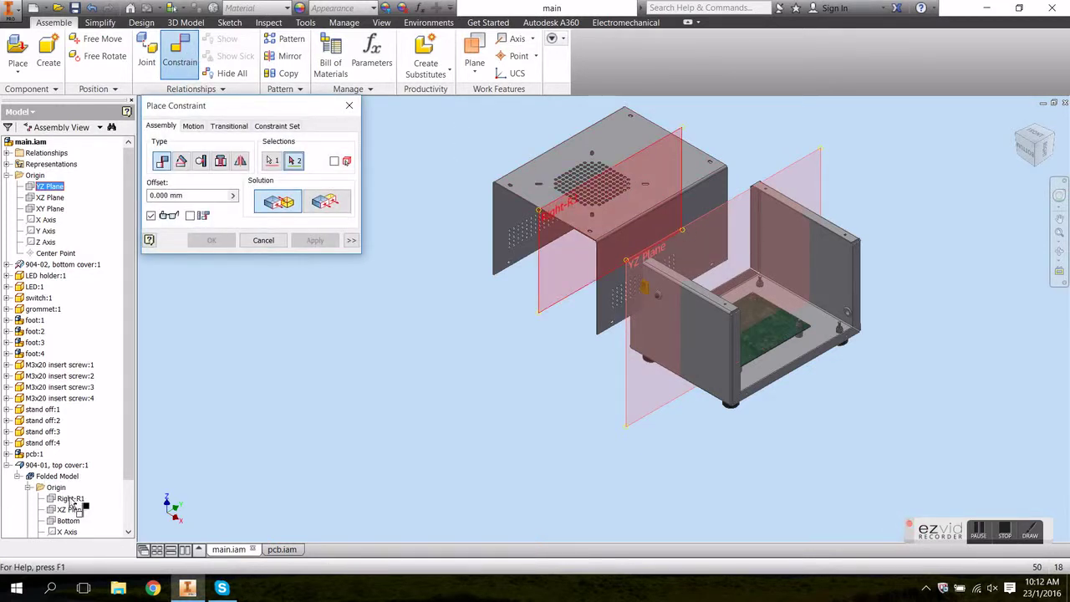
pyautogui.click(72, 500)
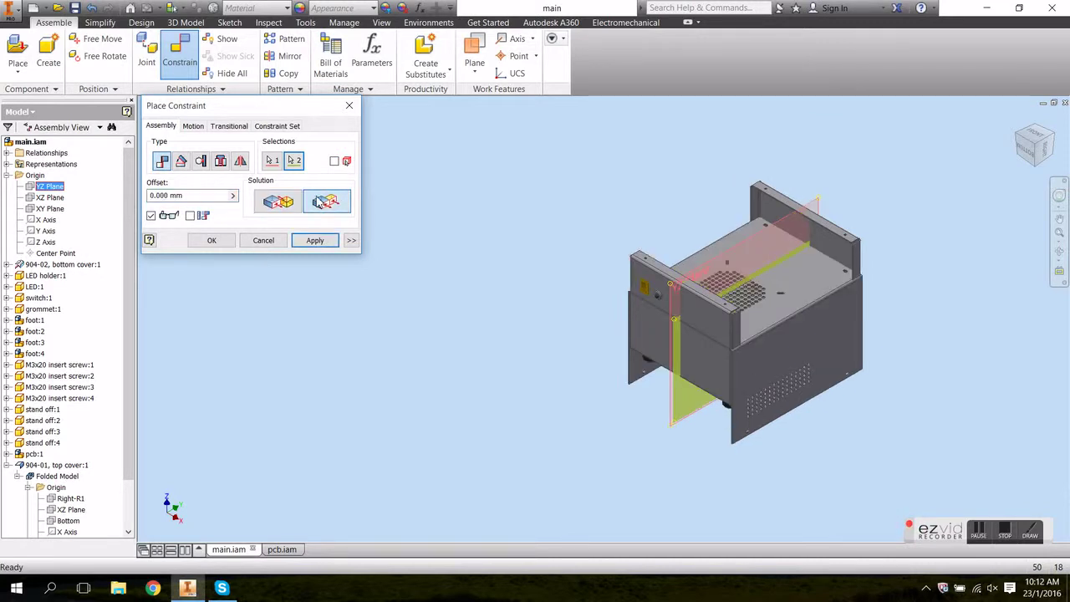
pyautogui.click(314, 241)
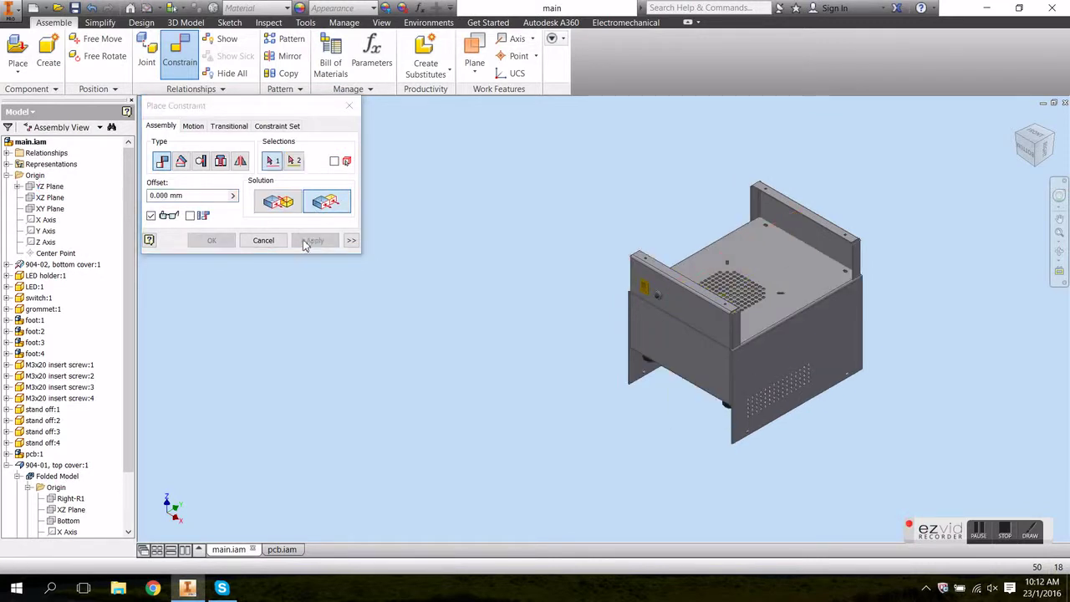
# Step: Constrain the assembly's XZ Plane flush with the top cover's XZ Plane at 0.000 mm offset
pyautogui.click(38, 203)
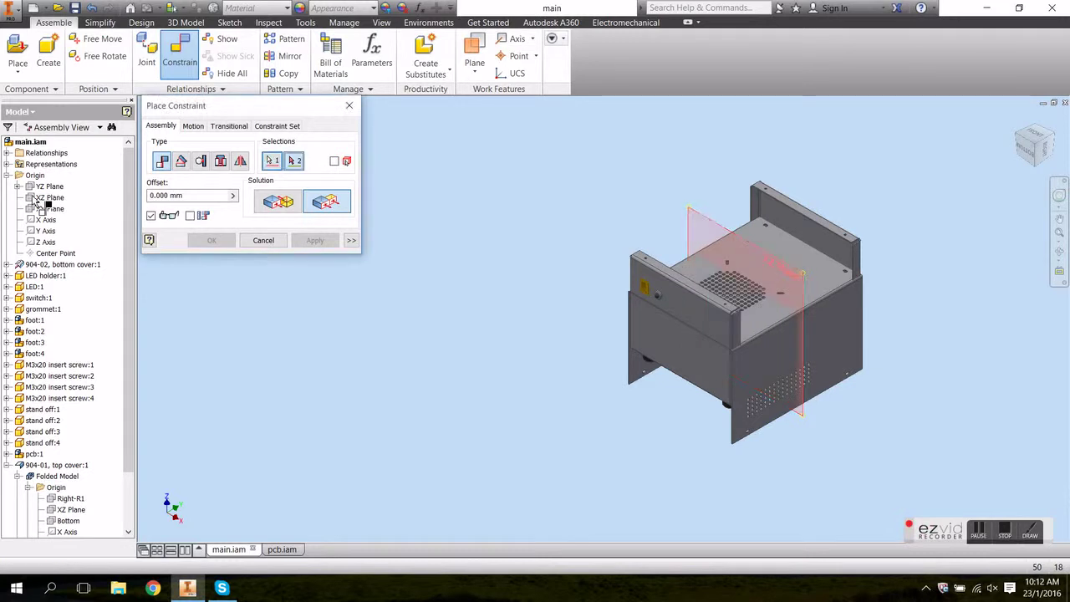
pyautogui.click(73, 510)
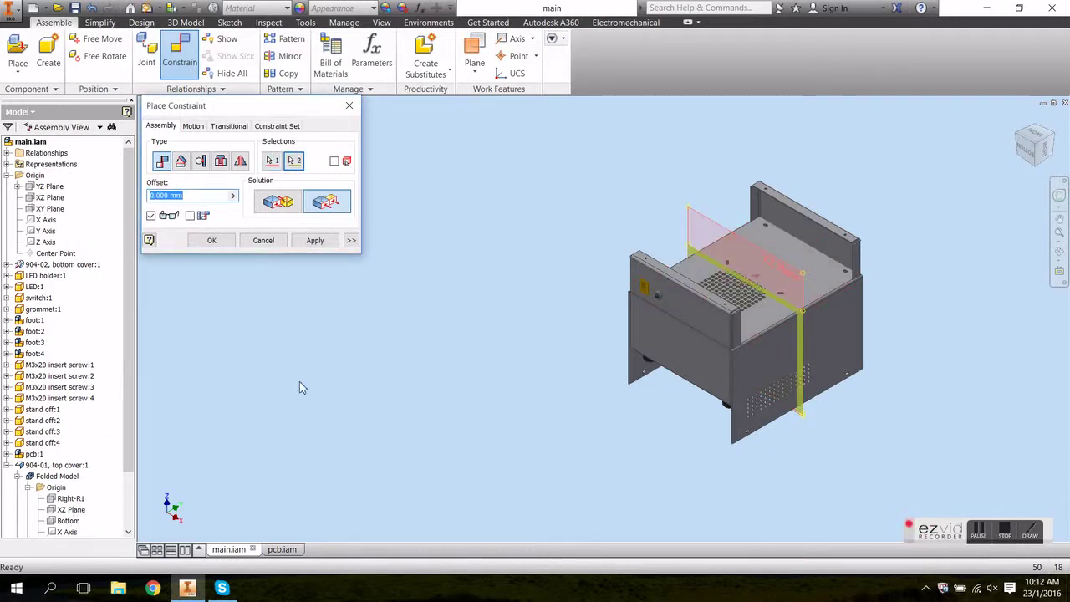
pyautogui.click(315, 241)
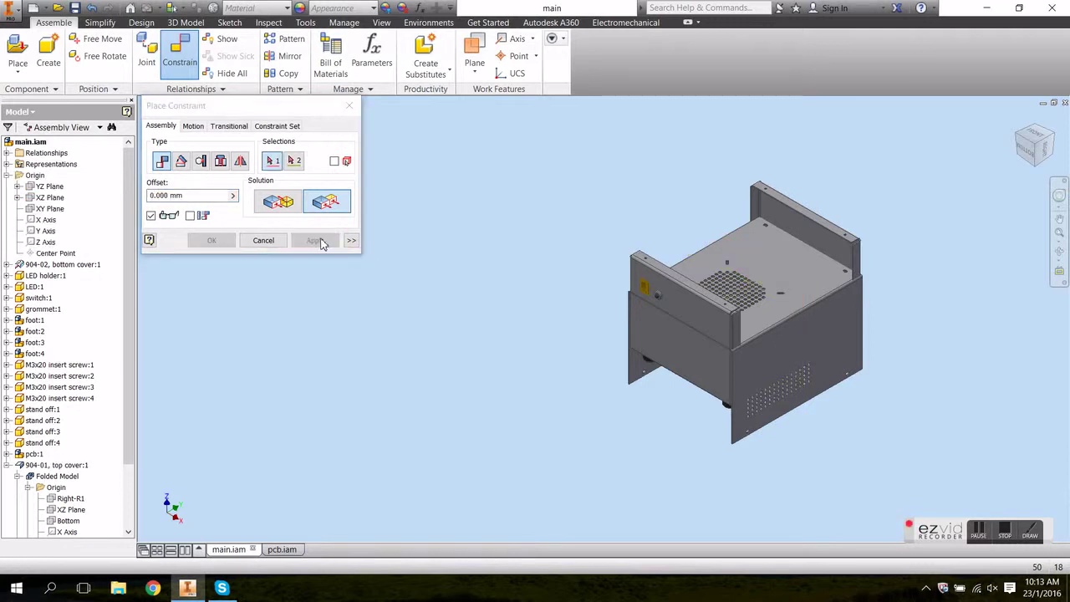
pyautogui.click(264, 241)
# Step: Lift the top cover and mate its top panel's underside to the bottom cover's upper flange on the switch side at 0.000 mm offset
pyautogui.moveTo(796, 319); pyautogui.dragTo(753, 243)
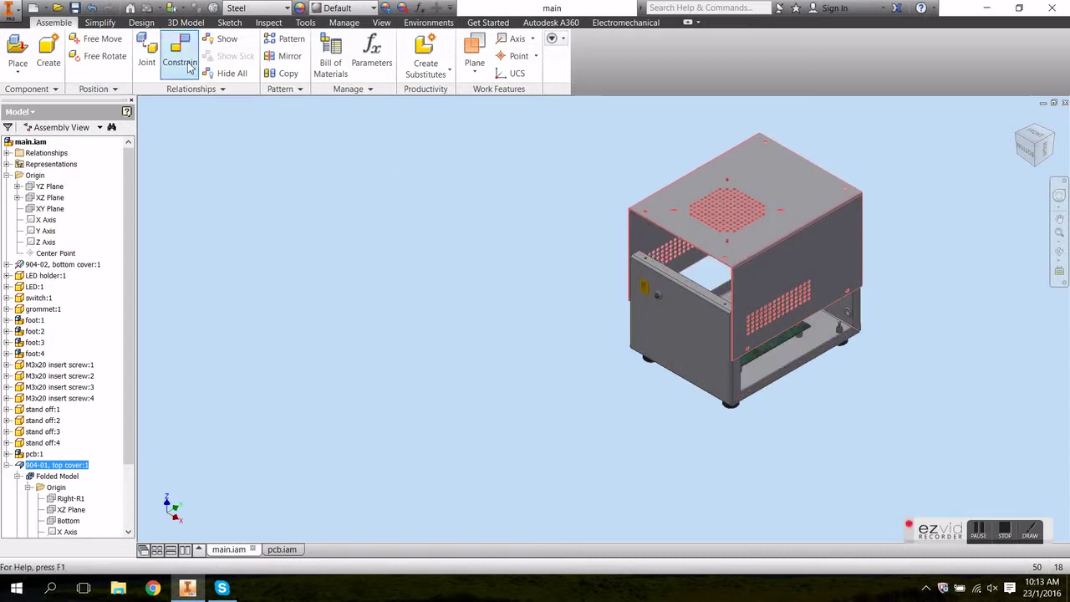
pyautogui.click(208, 141)
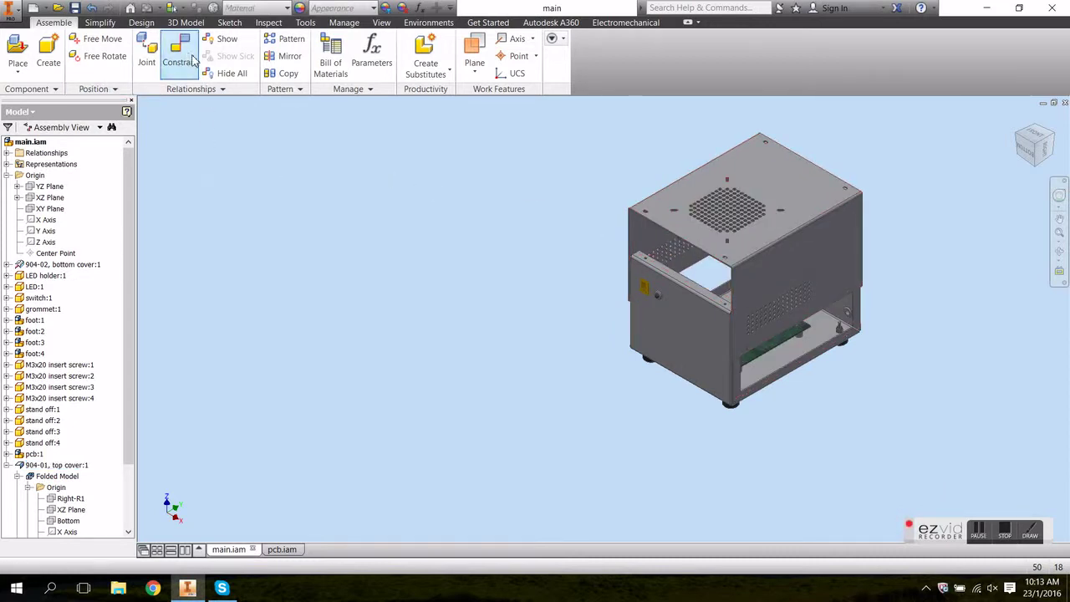
pyautogui.click(180, 54)
pyautogui.scroll(-4, 660, 268)
pyautogui.click(681, 280)
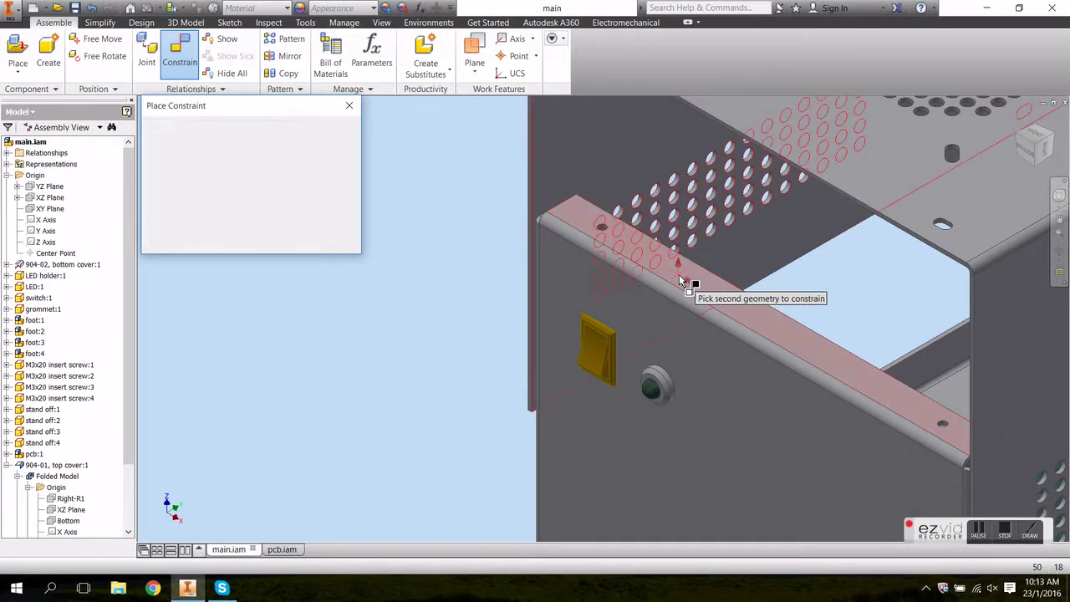
pyautogui.moveTo(865, 258); pyautogui.dragTo(829, 346, button='middle')
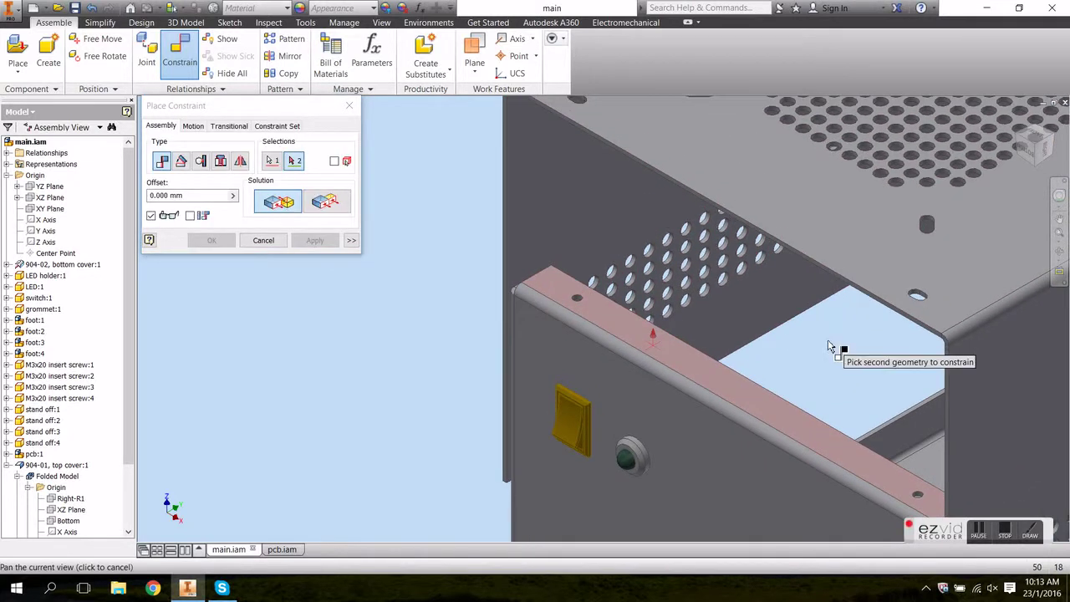
pyautogui.press('F5')
pyautogui.press('F5')
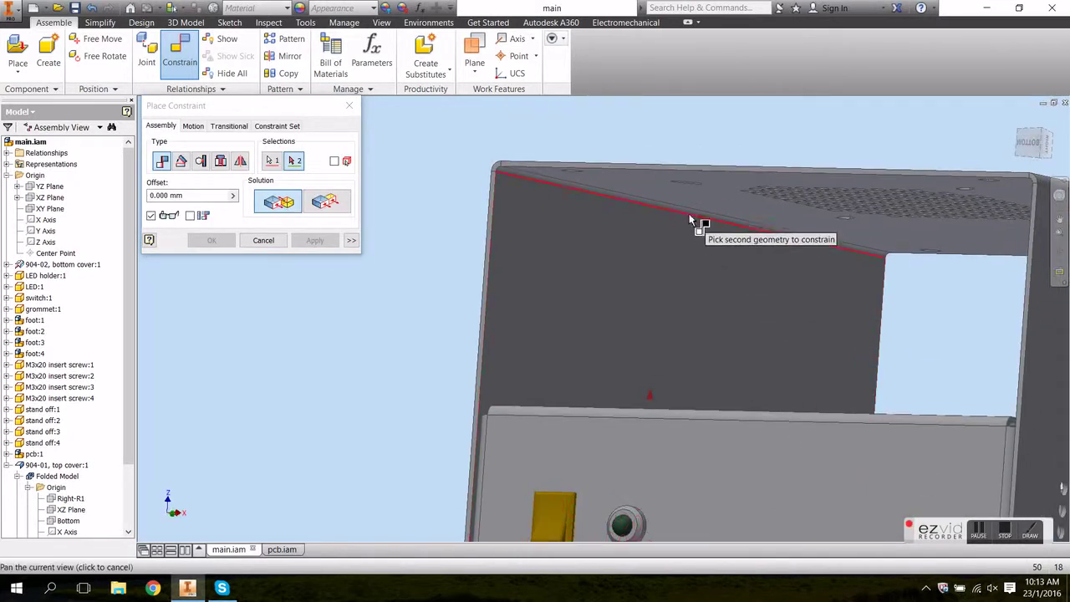
pyautogui.click(660, 180)
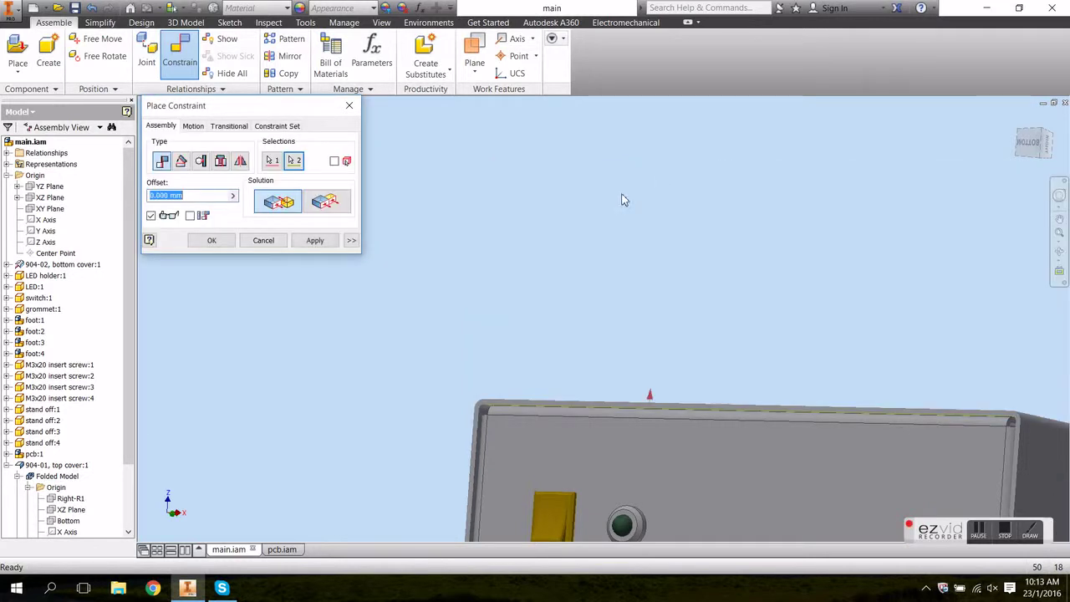
pyautogui.click(325, 245)
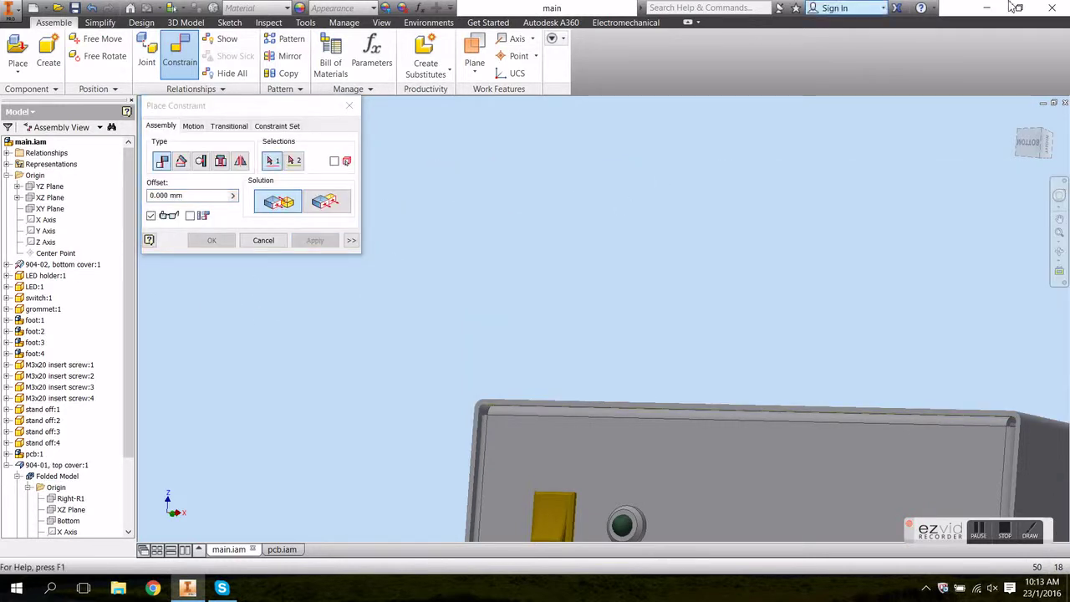
# Step: Finish constraining and examine the fit between the covers at both upper corners of the switch side in Wireframe style
pyautogui.click(1028, 151)
pyautogui.scroll(5, 504, 246)
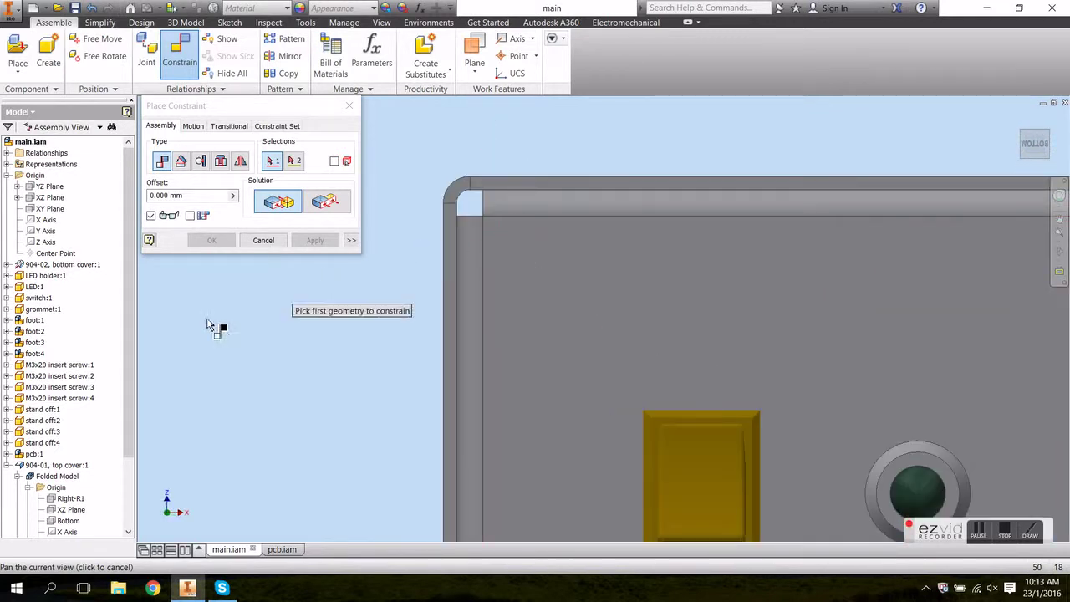
pyautogui.click(257, 242)
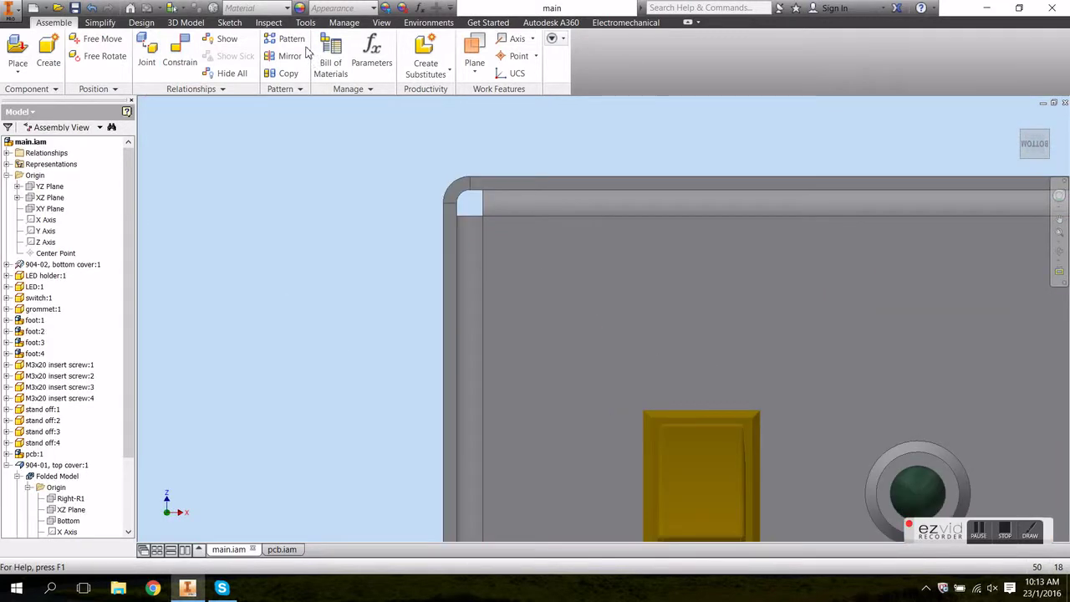
pyautogui.click(381, 23)
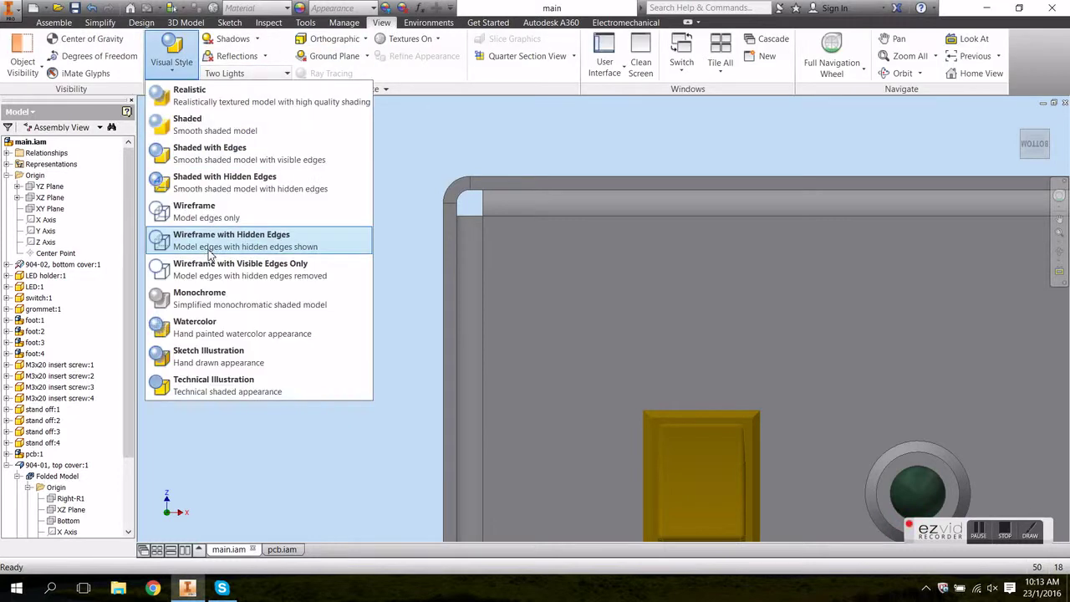
pyautogui.click(214, 222)
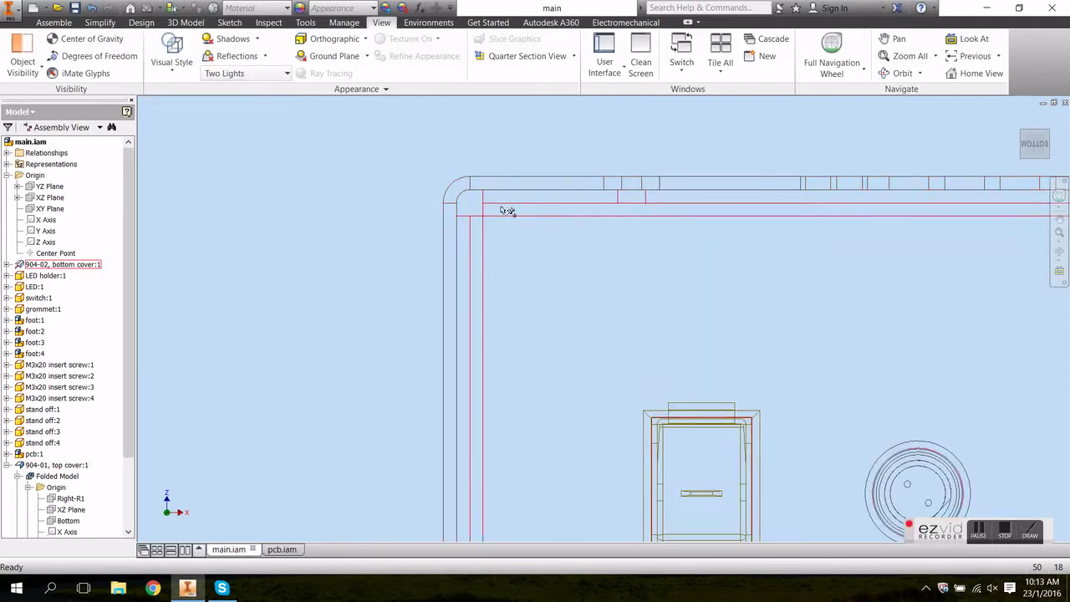
pyautogui.scroll(-3, 717, 293)
pyautogui.moveTo(829, 311); pyautogui.dragTo(395, 299, button='middle')
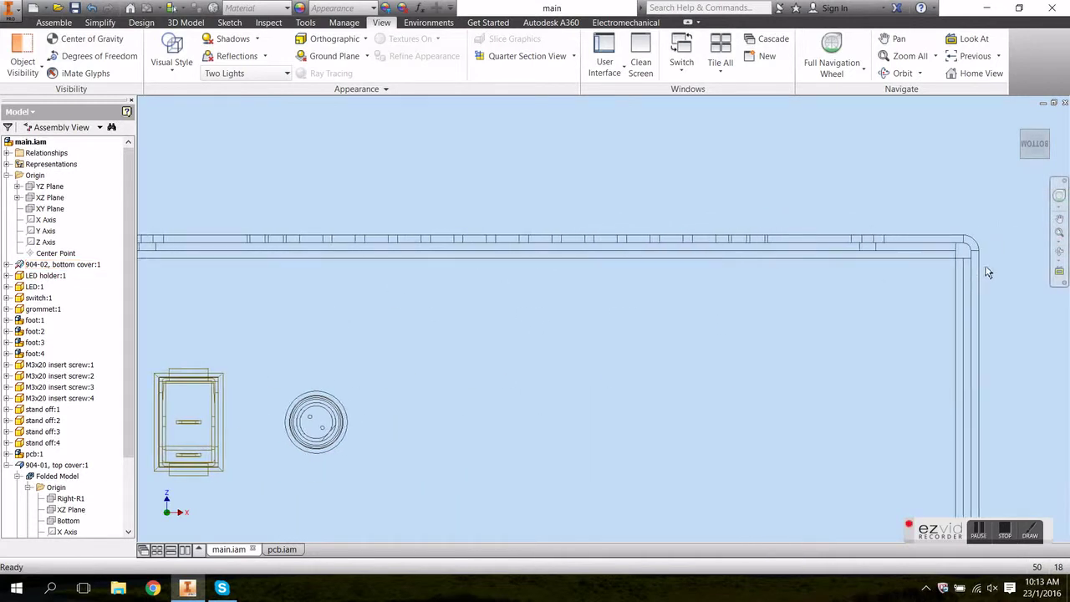
# Step: Examine the wireframe from above to check how the top cover's edges align with the bottom cover
pyautogui.moveTo(1042, 131)
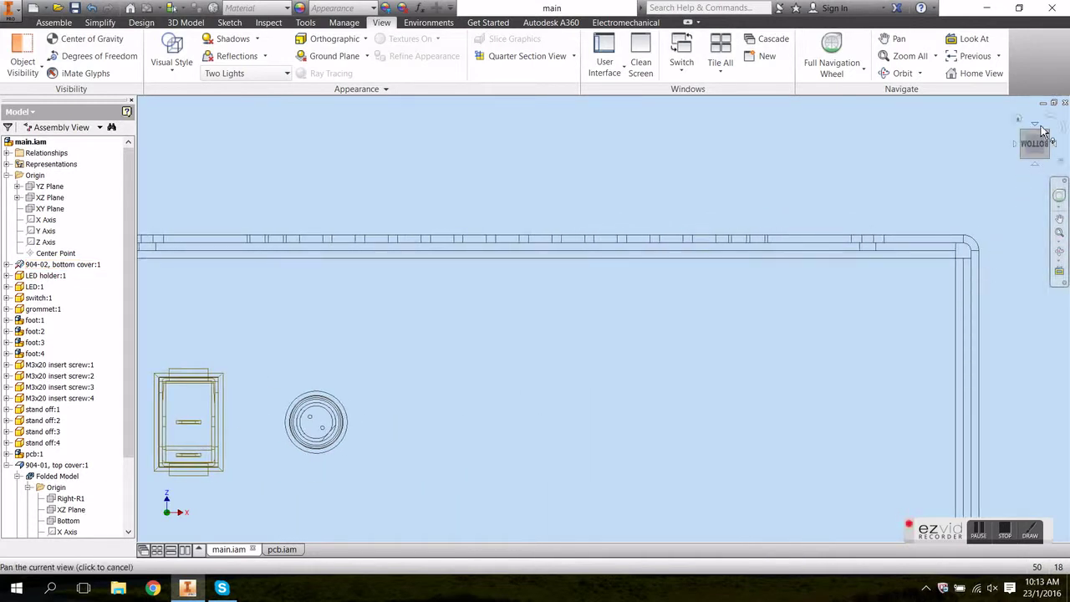
pyautogui.click(1035, 127)
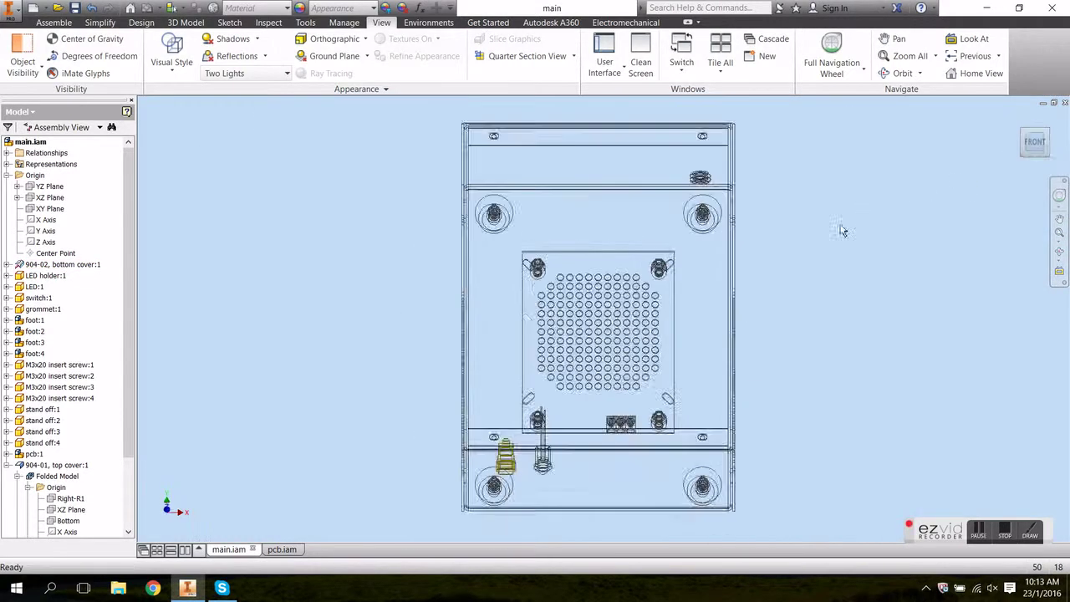
pyautogui.scroll(4, 726, 172)
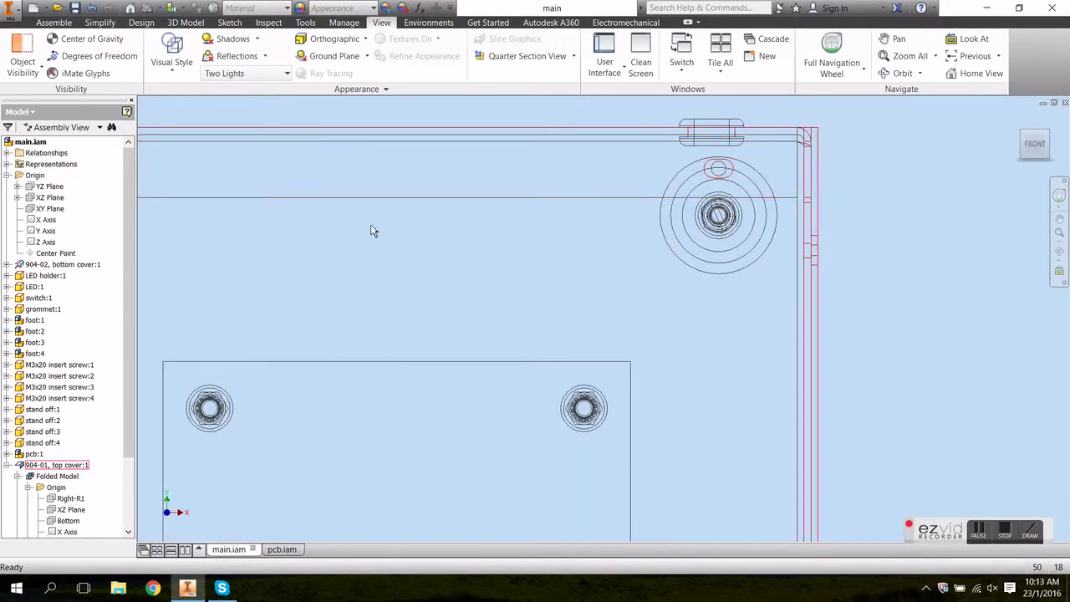
pyautogui.moveTo(374, 231); pyautogui.dragTo(820, 287, button='middle')
pyautogui.scroll(-3, 586, 312)
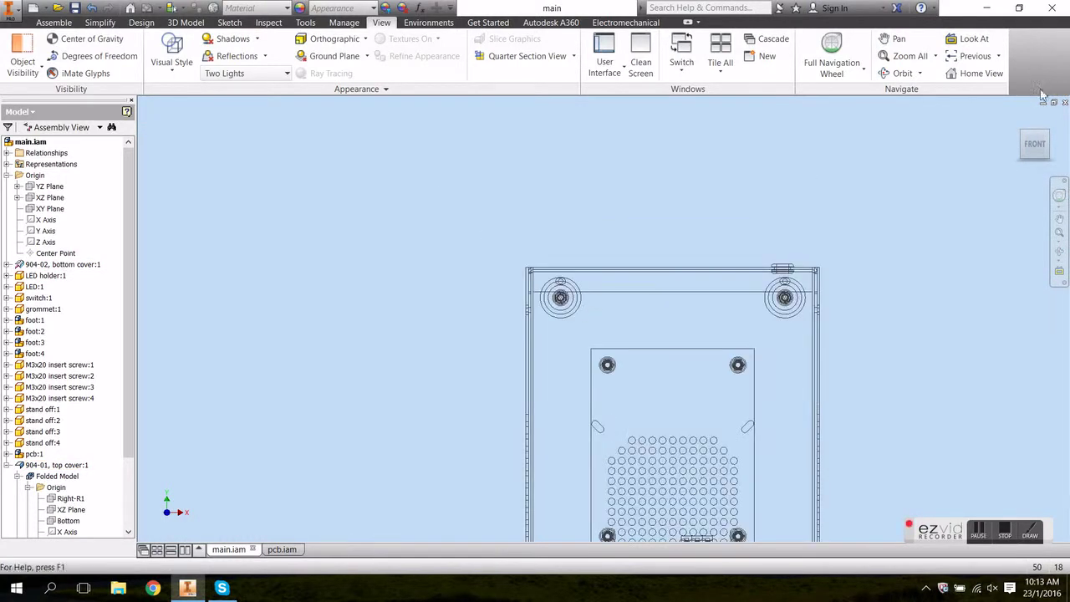
# Step: Restore the home view and the Shaded with Edges visual style for the closed enclosure
pyautogui.click(1019, 118)
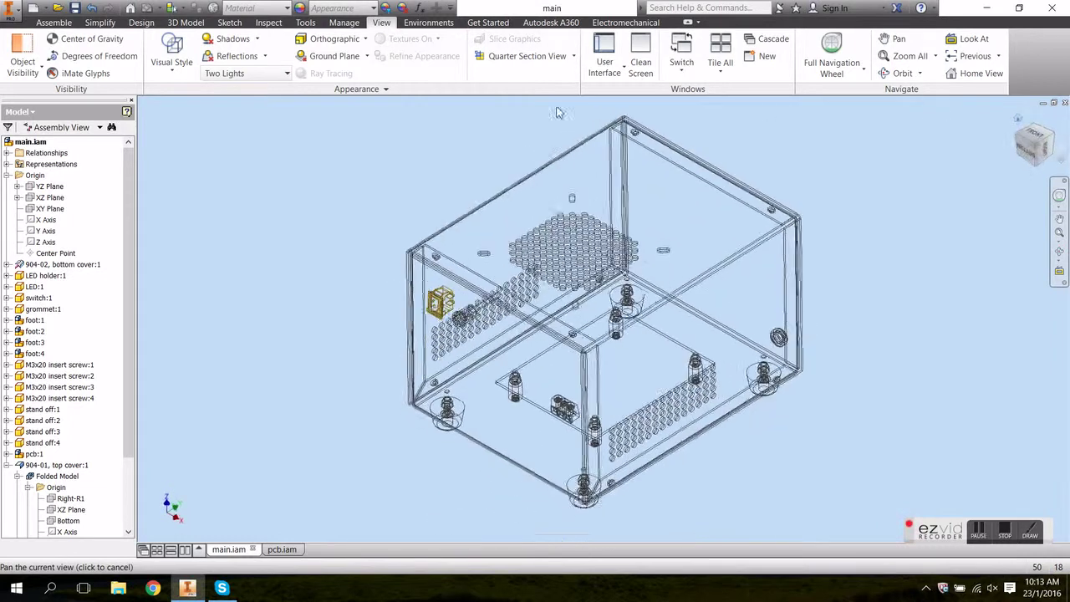
pyautogui.click(173, 67)
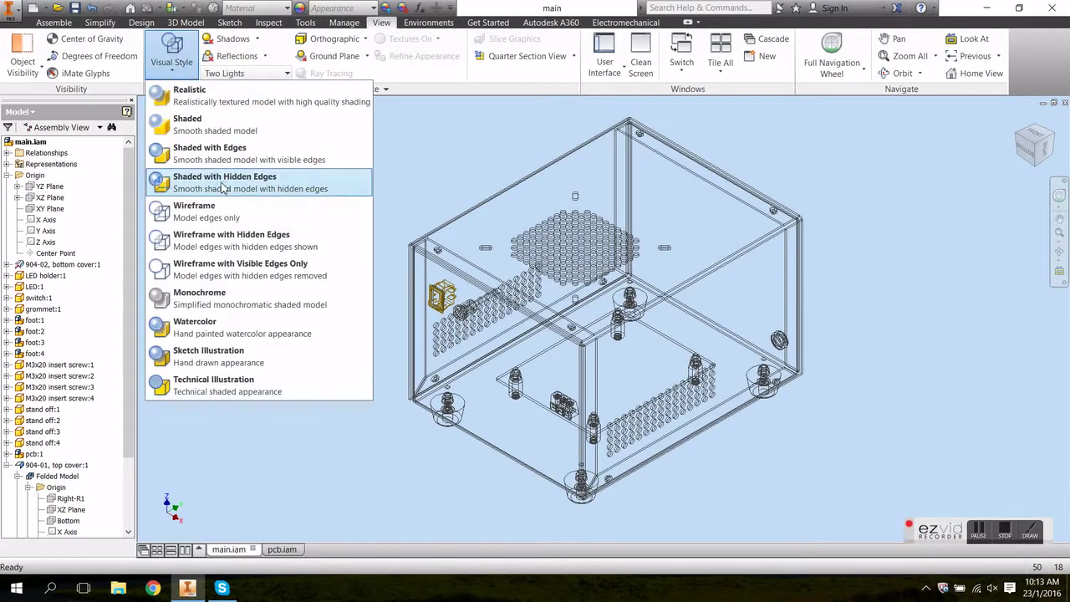
pyautogui.click(247, 158)
pyautogui.scroll(-2, 418, 234)
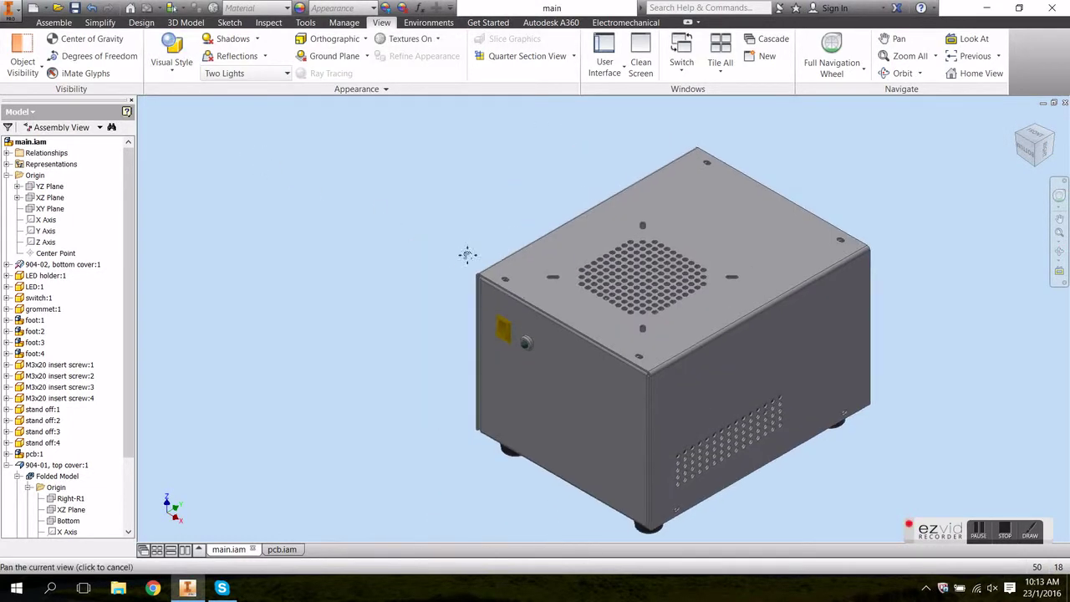
# Step: Collapse the whole model tree and load the sheetmetal screw part as the component to place
pyautogui.rightClick(91, 197)
pyautogui.click(134, 442)
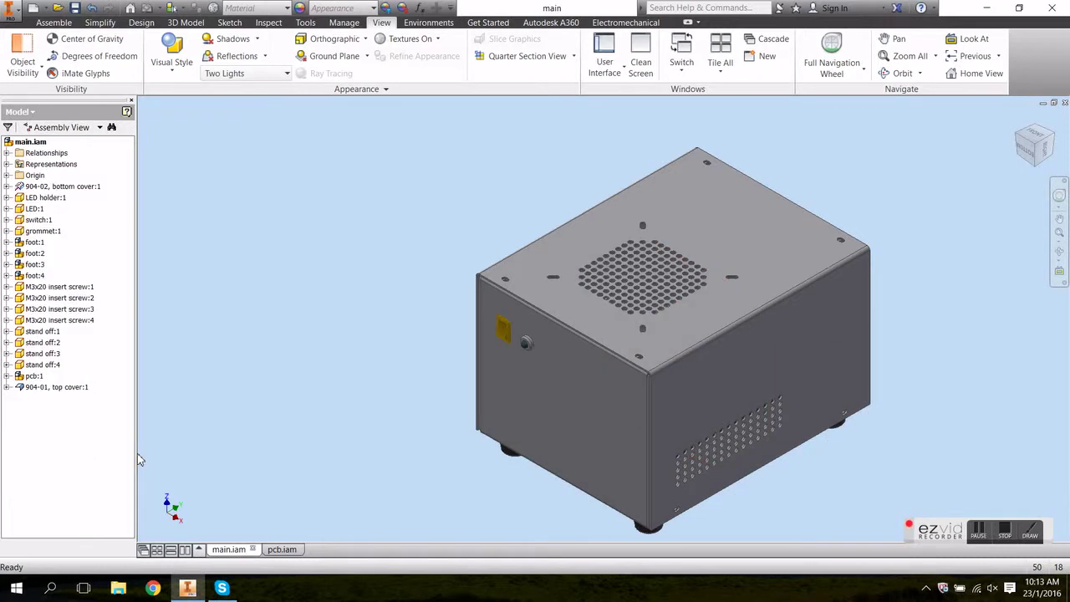
pyautogui.click(48, 23)
pyautogui.click(18, 46)
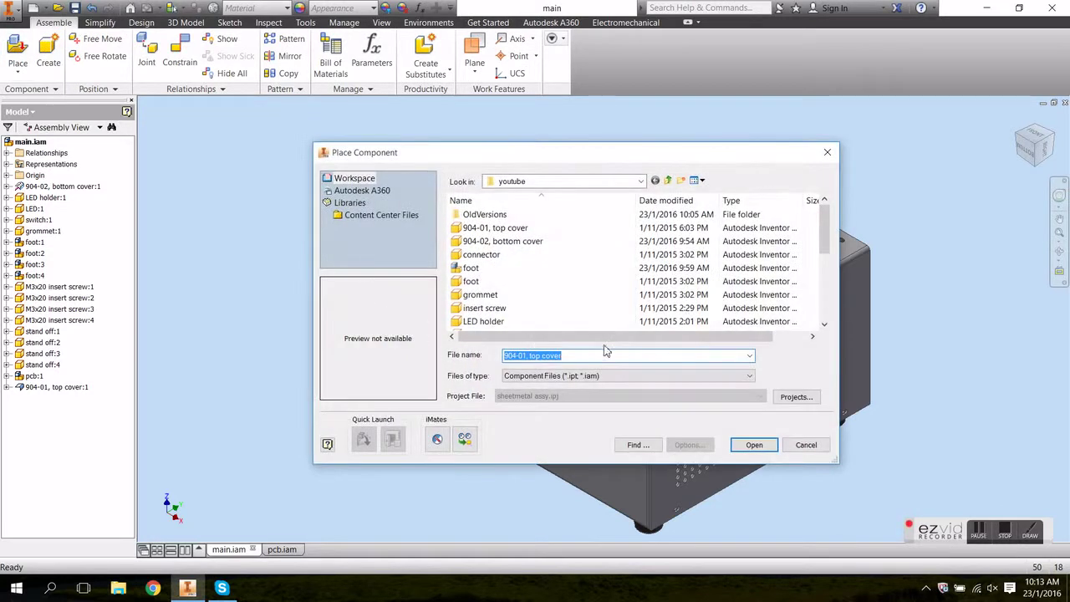
pyautogui.click(823, 306)
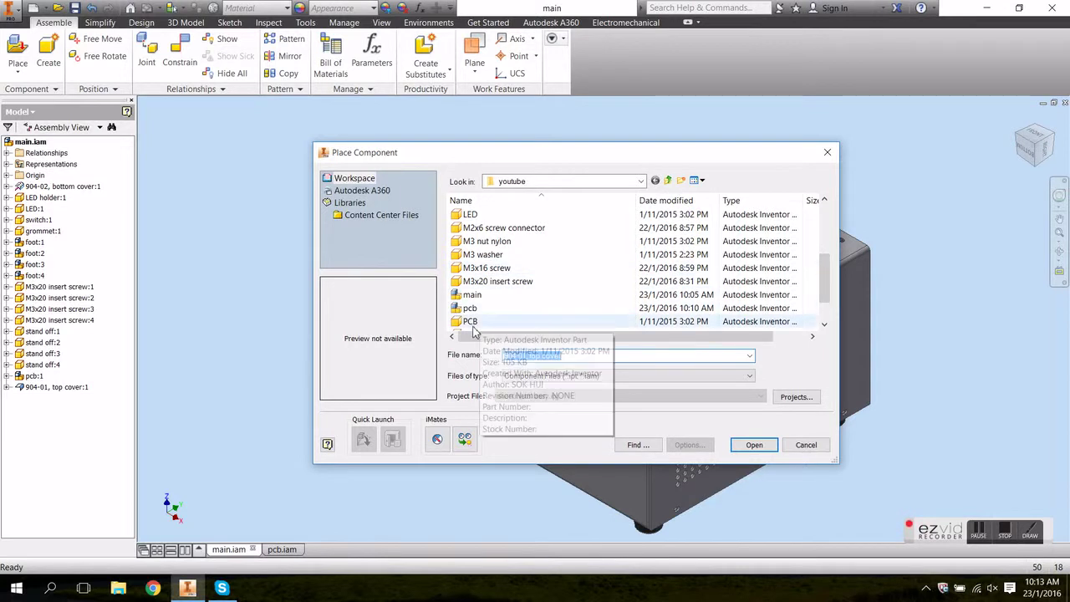
pyautogui.scroll(-1, 826, 323)
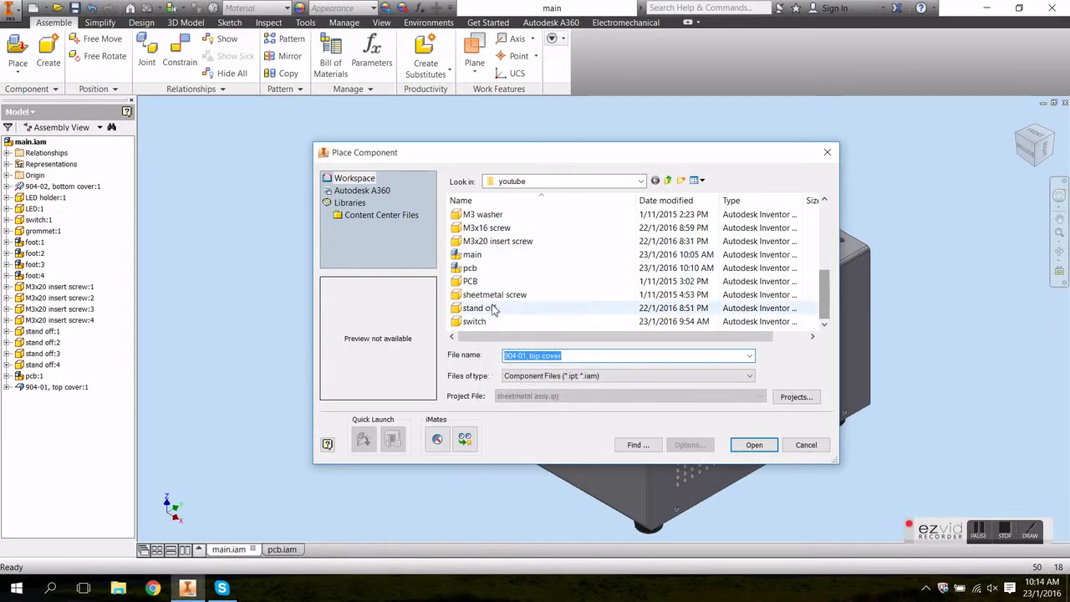
pyautogui.click(489, 295)
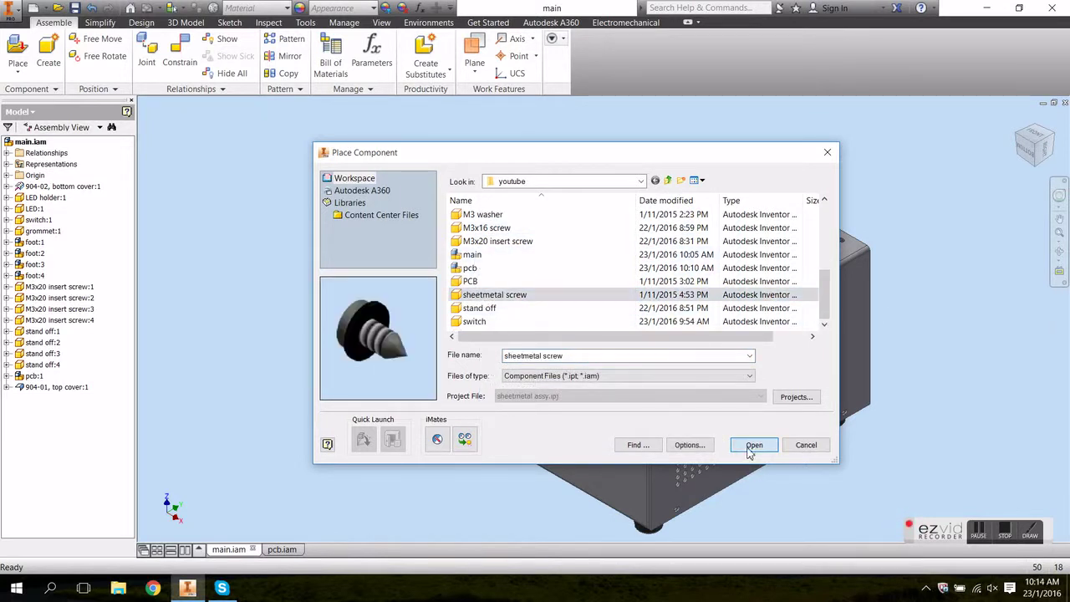
pyautogui.click(753, 445)
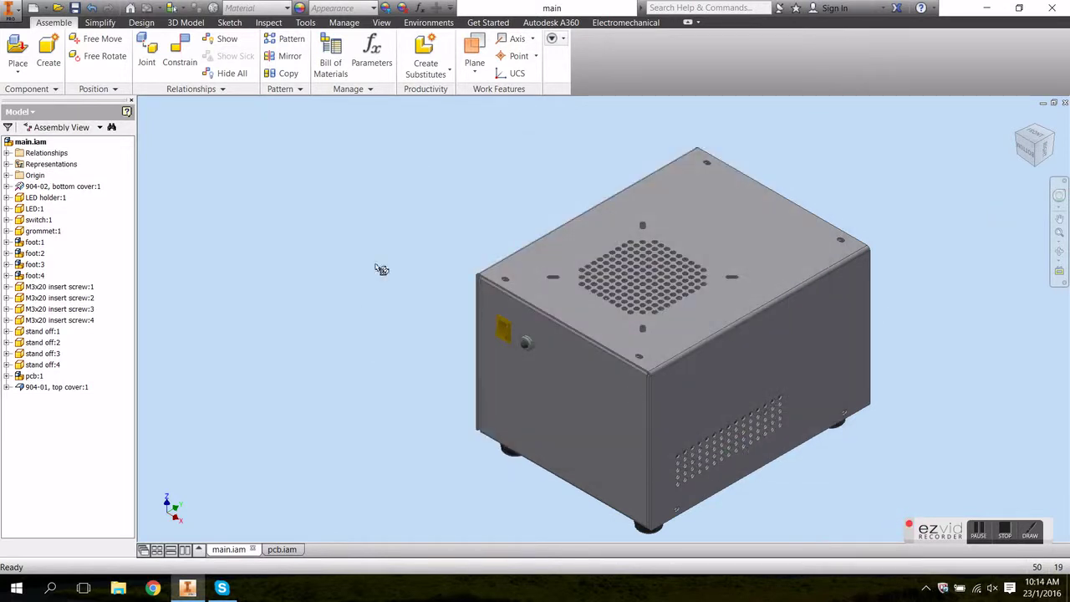
# Step: Place eight sheetmetal screws in the free space around the enclosure and finish placing
pyautogui.click(443, 216)
pyautogui.click(445, 209)
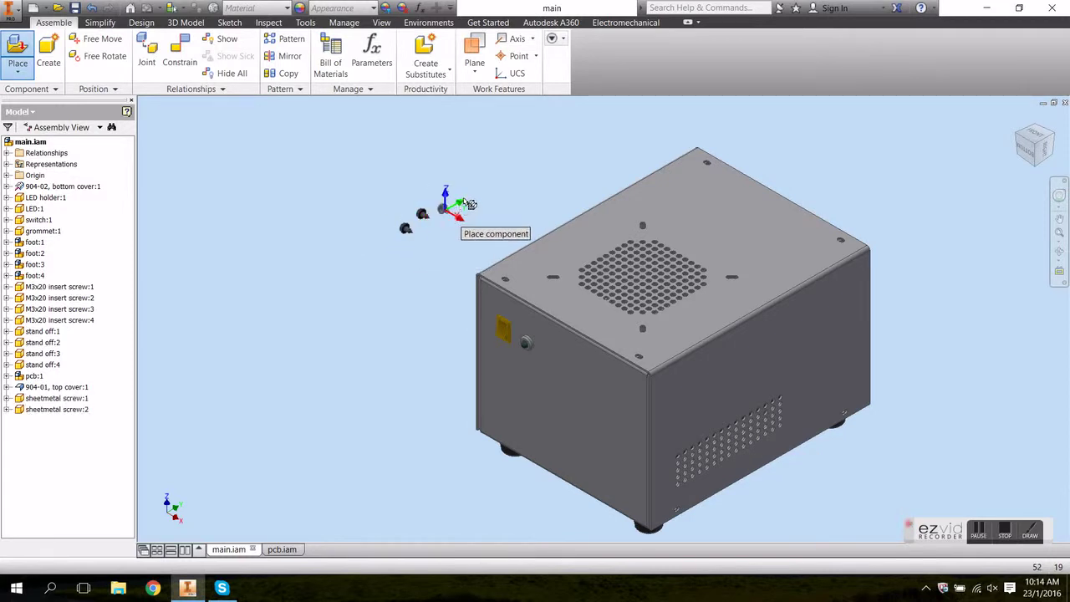
pyautogui.click(473, 196)
pyautogui.click(475, 194)
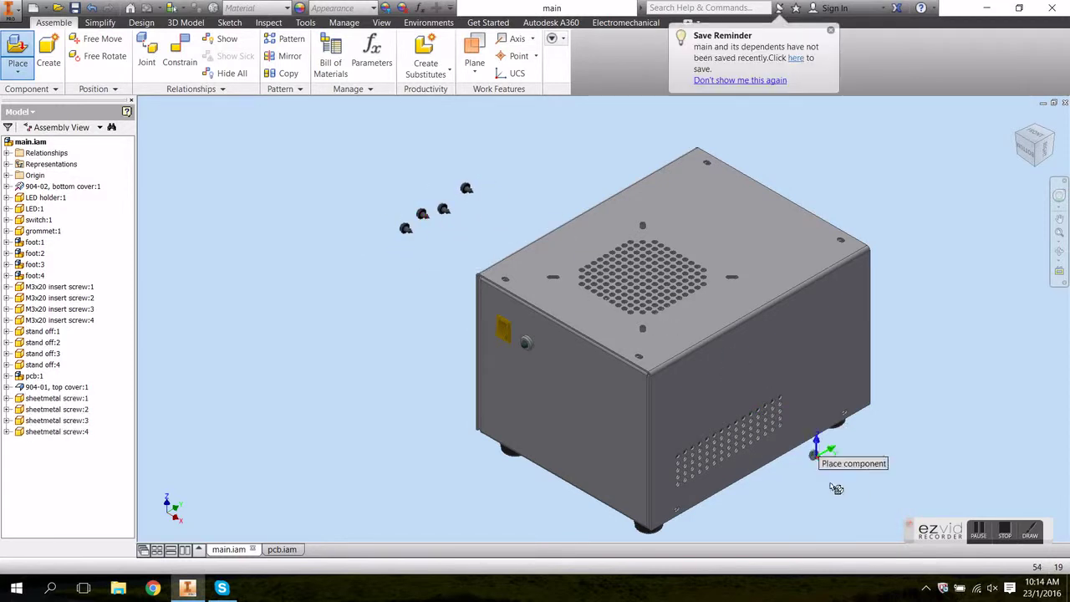
pyautogui.click(868, 435)
pyautogui.click(725, 526)
pyautogui.click(405, 408)
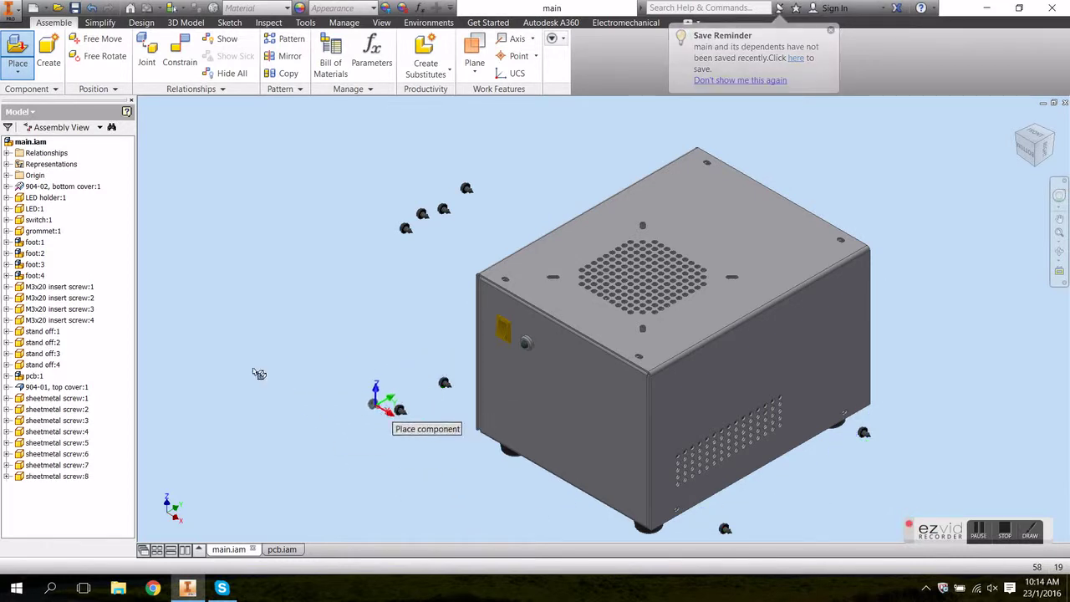
pyautogui.press('Escape')
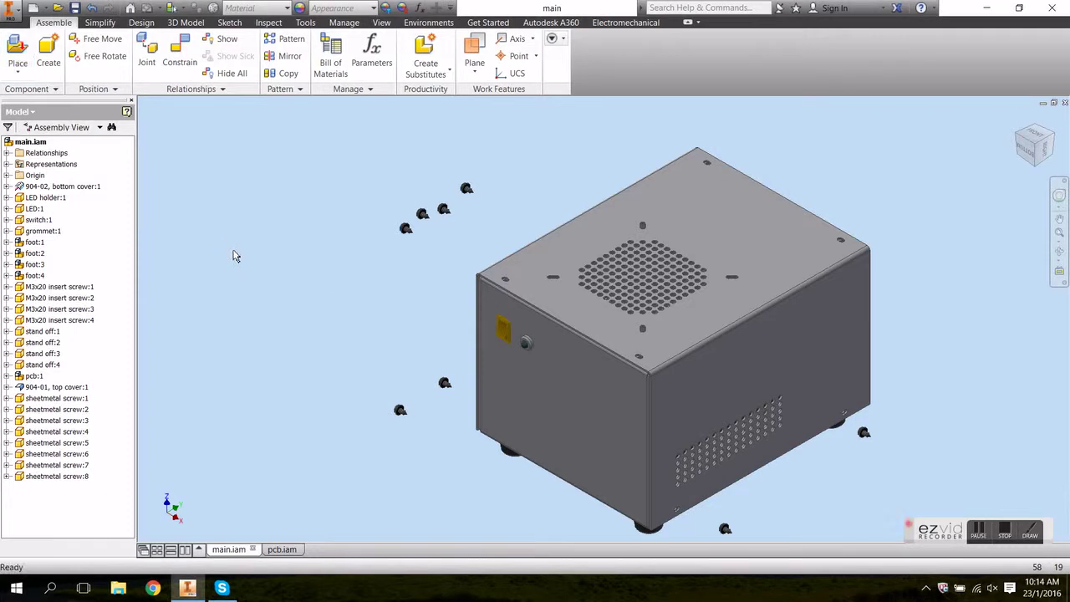
# Step: Insert-constrain a sheetmetal screw's head underside to the flange hole beneath the top cover's slot nearest the switch, offset 1.2 mm
pyautogui.click(183, 52)
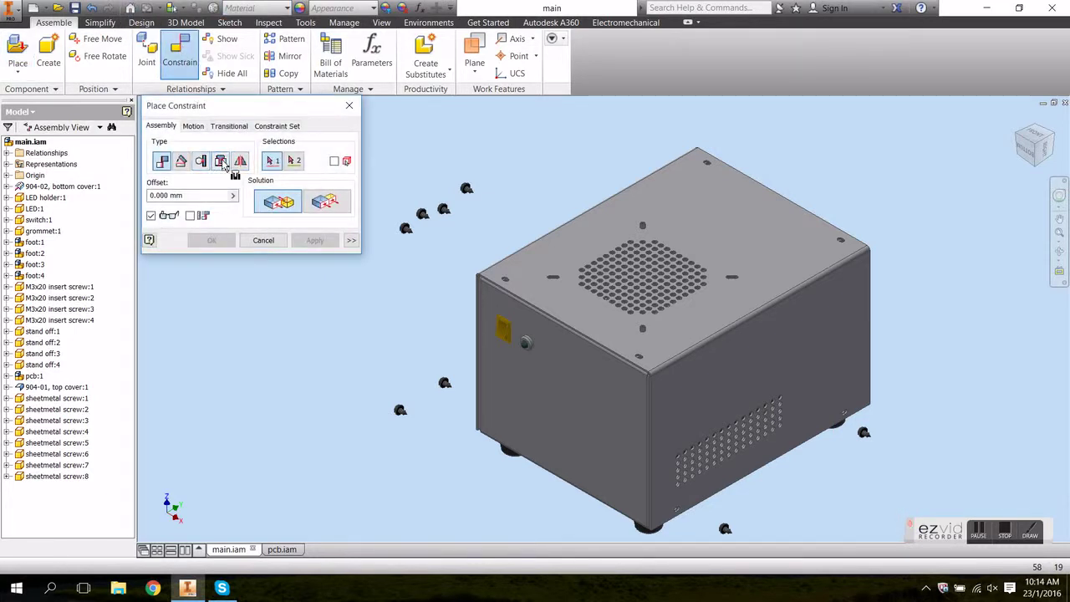
pyautogui.click(221, 160)
pyautogui.scroll(8, 470, 189)
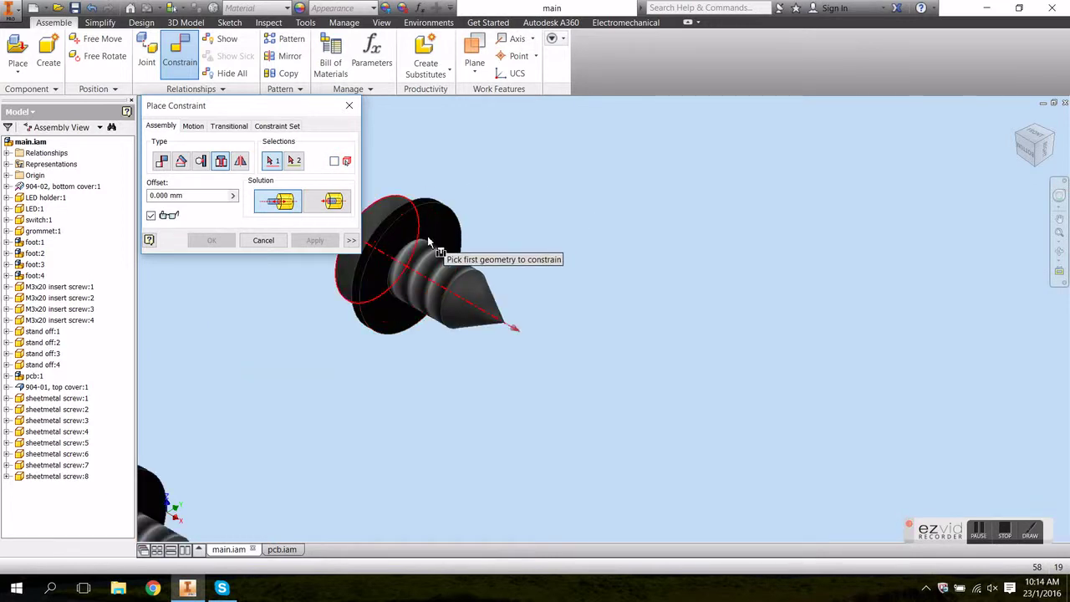
pyautogui.click(458, 219)
pyautogui.scroll(-6, 611, 251)
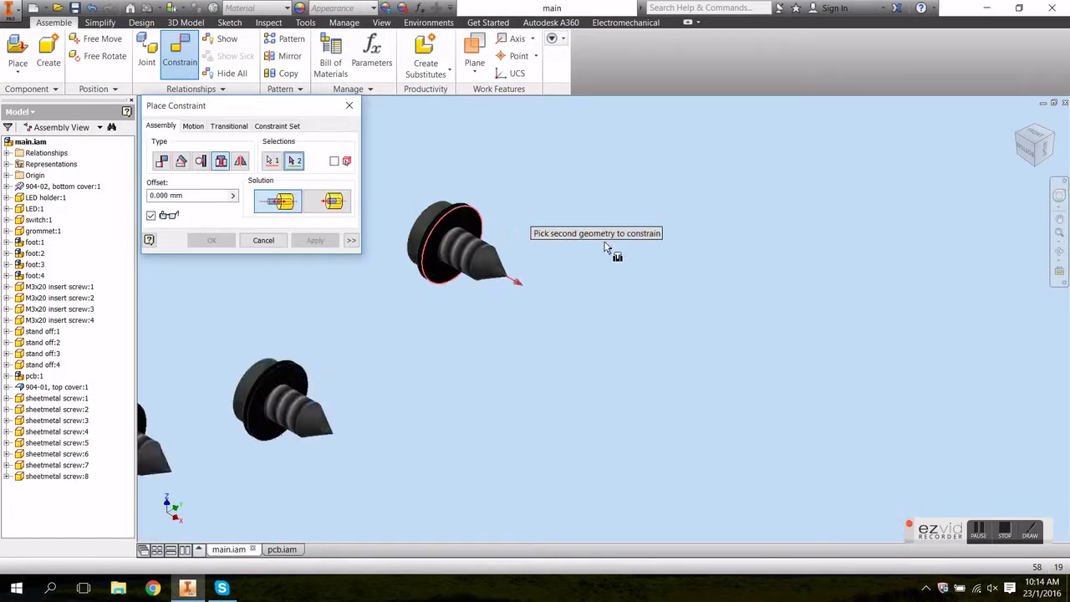
pyautogui.scroll(4, 671, 503)
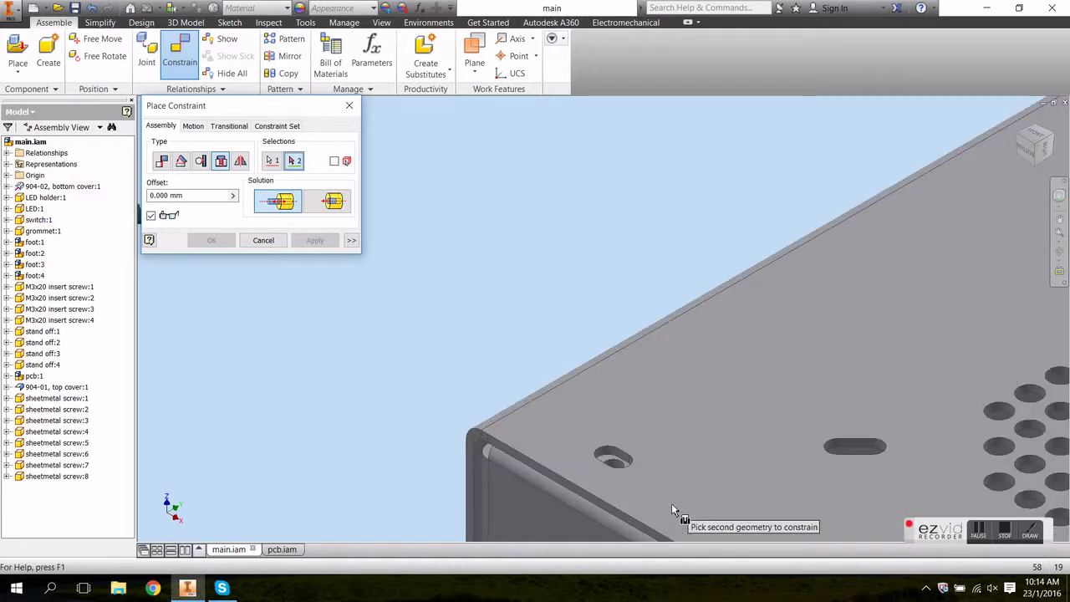
pyautogui.click(612, 459)
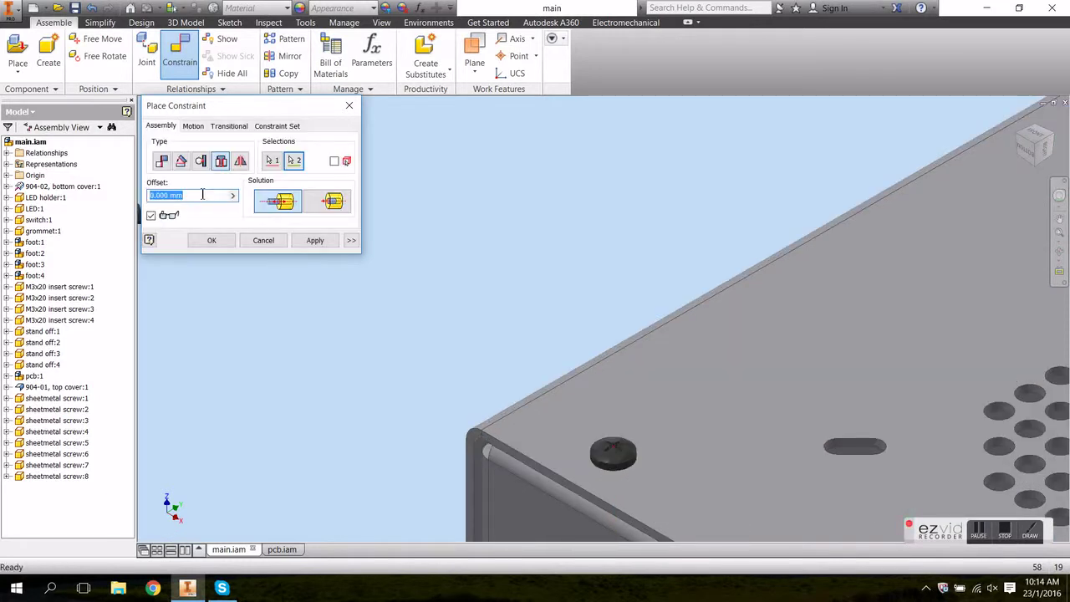
pyautogui.write('1.2')
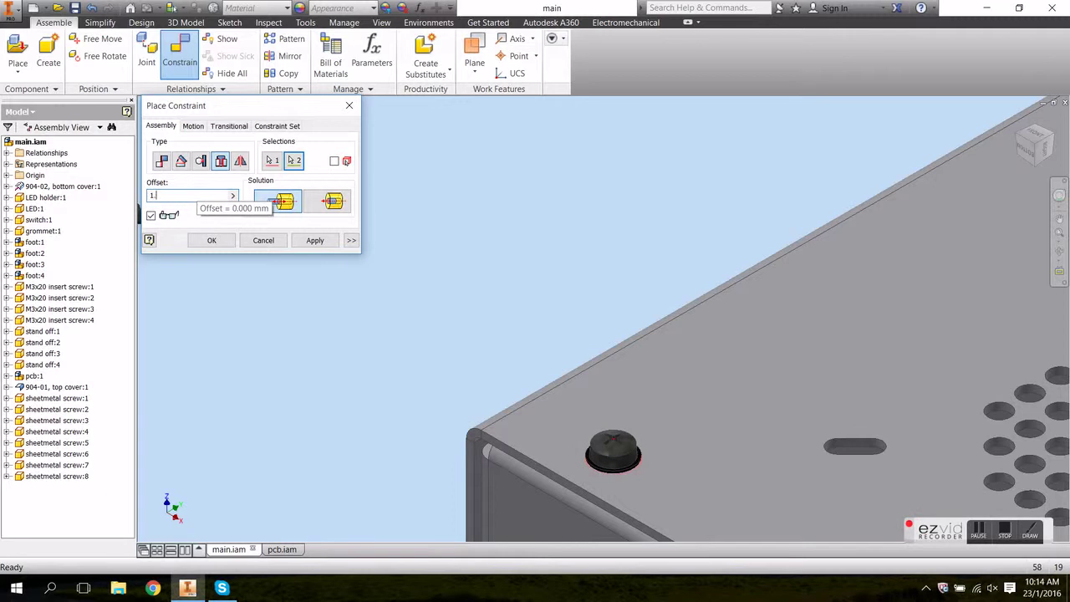
pyautogui.click(316, 241)
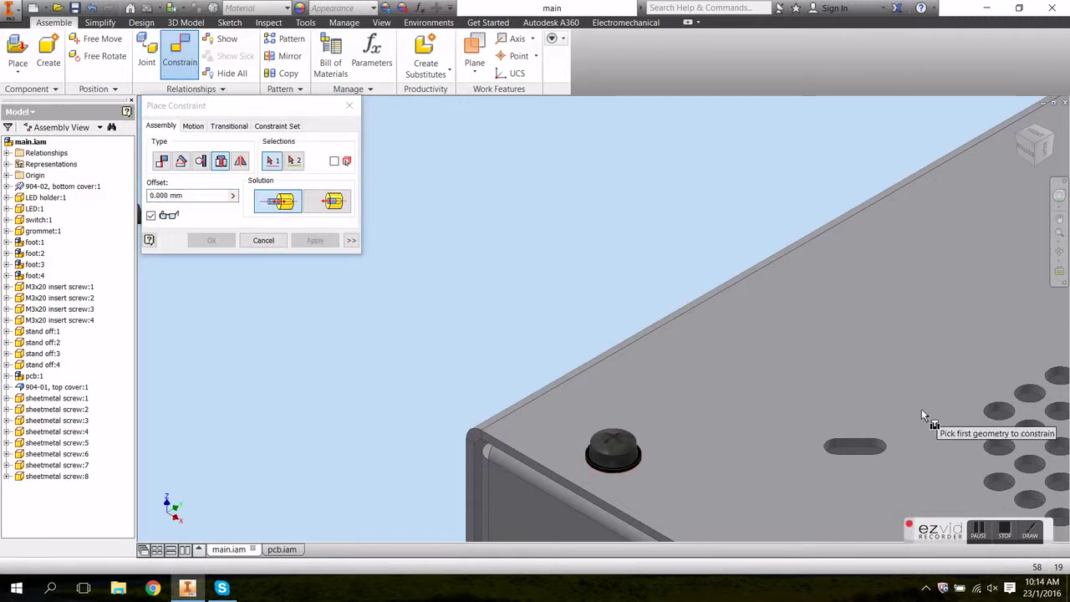
# Step: Insert-constrain a second sheetmetal screw into the top hole at the corner between the switch side and the vented side, offset 1.2 mm
pyautogui.scroll(5, 922, 409)
pyautogui.keyDown('shift'); pyautogui.moveTo(922, 409); pyautogui.dragTo(760, 318, button='middle'); pyautogui.keyUp('shift')
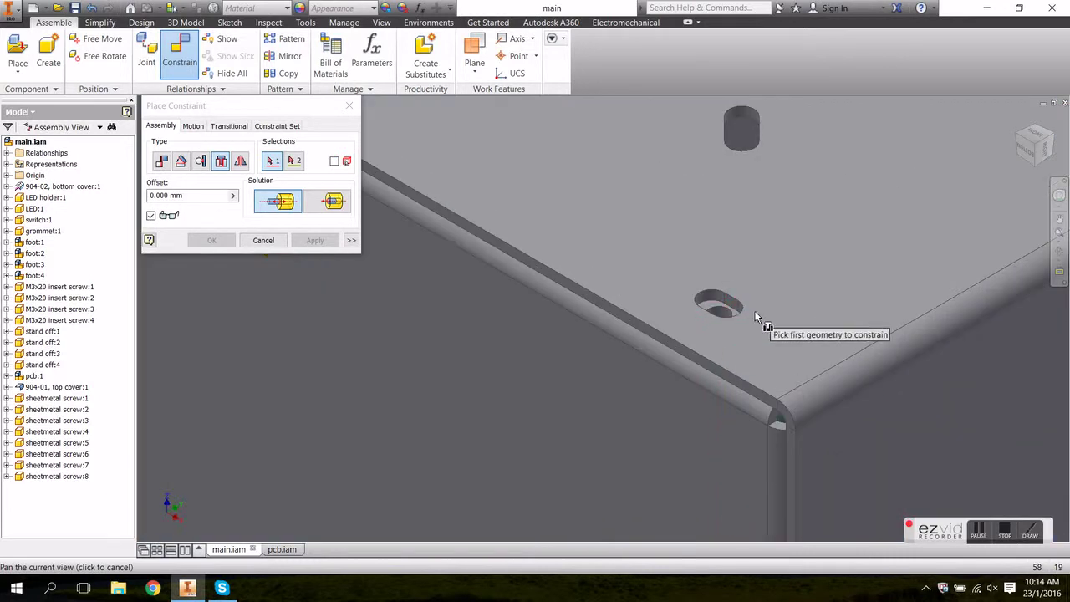
pyautogui.click(725, 316)
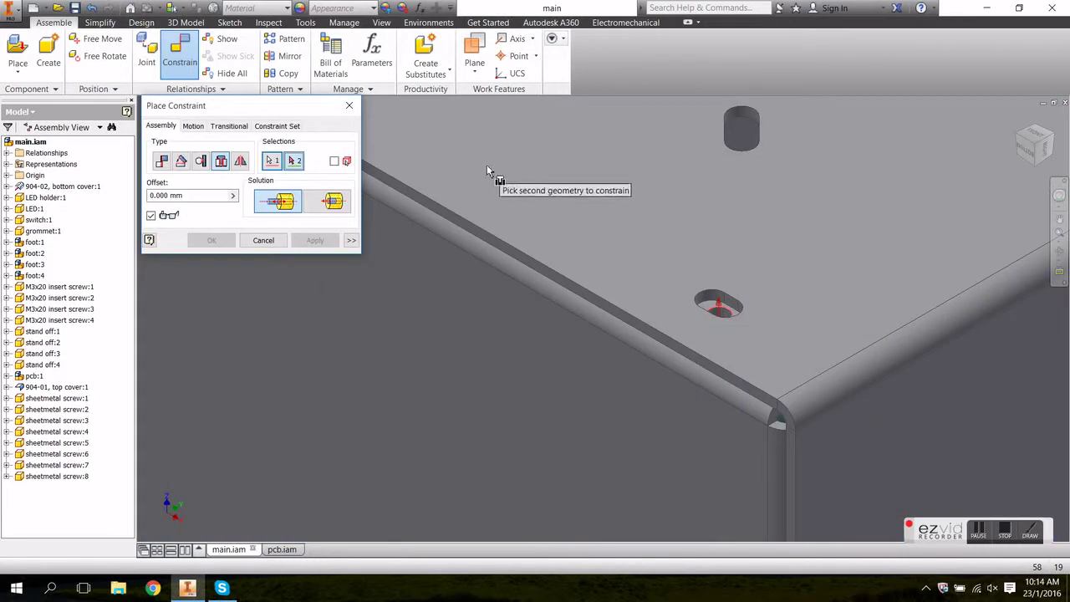
pyautogui.scroll(3, 542, 164)
pyautogui.scroll(3, 542, 164)
pyautogui.scroll(-6, 647, 311)
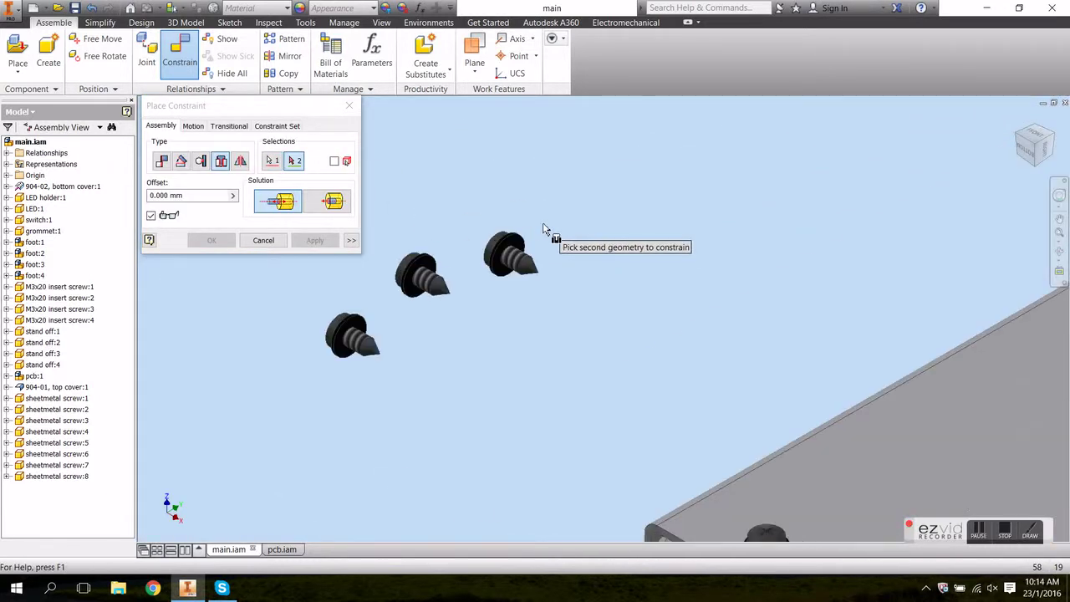
pyautogui.click(526, 242)
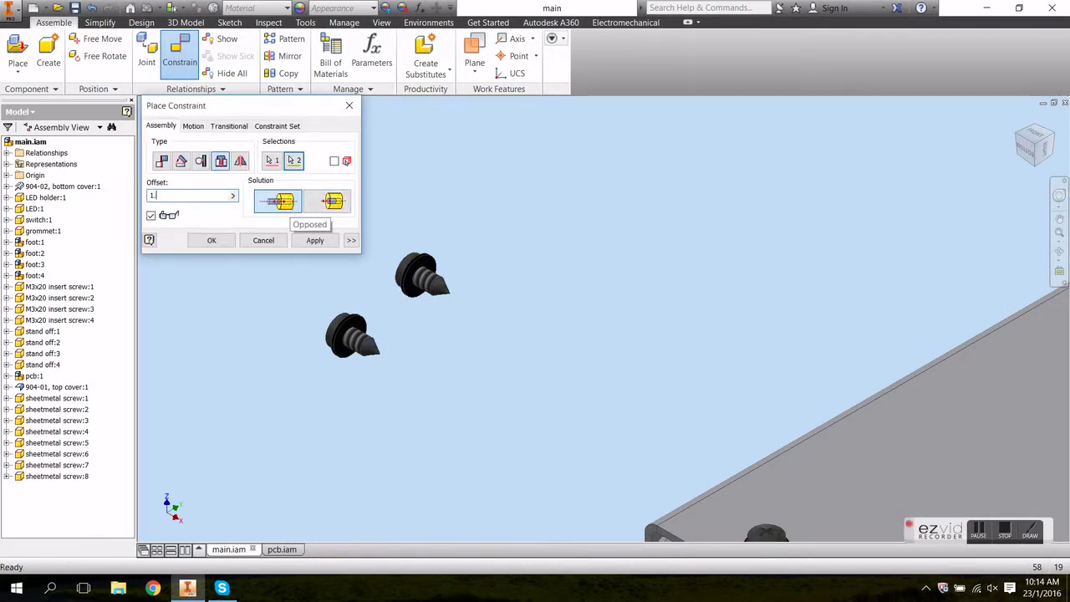
pyautogui.click(202, 242)
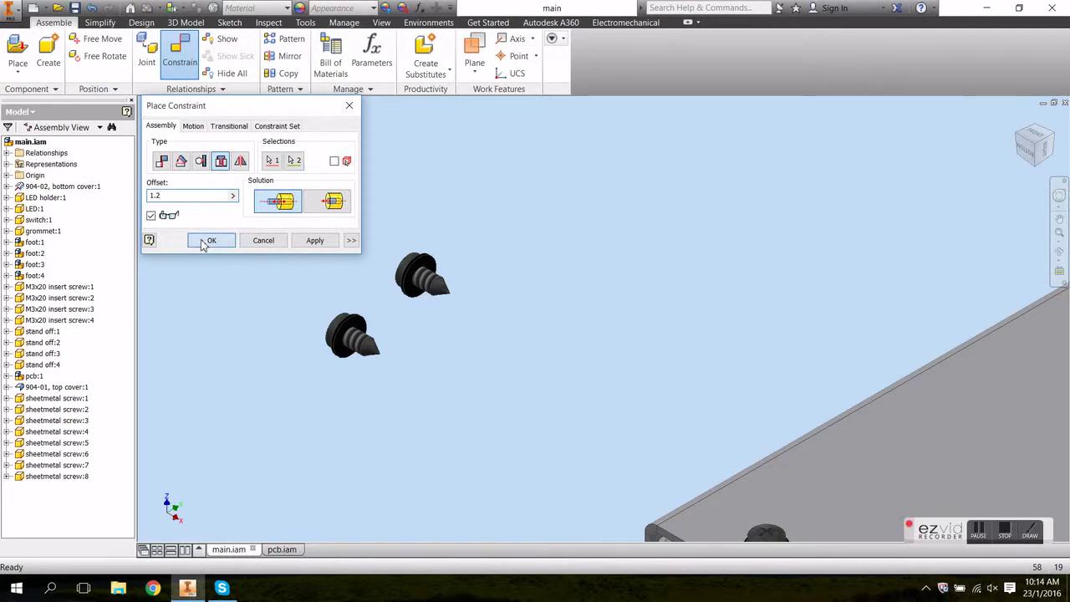
# Step: Insert-constrain a third sheetmetal screw into the top hole at the far corner, diagonally opposite the second screw, with a 1.2 mm offset
pyautogui.click(168, 64)
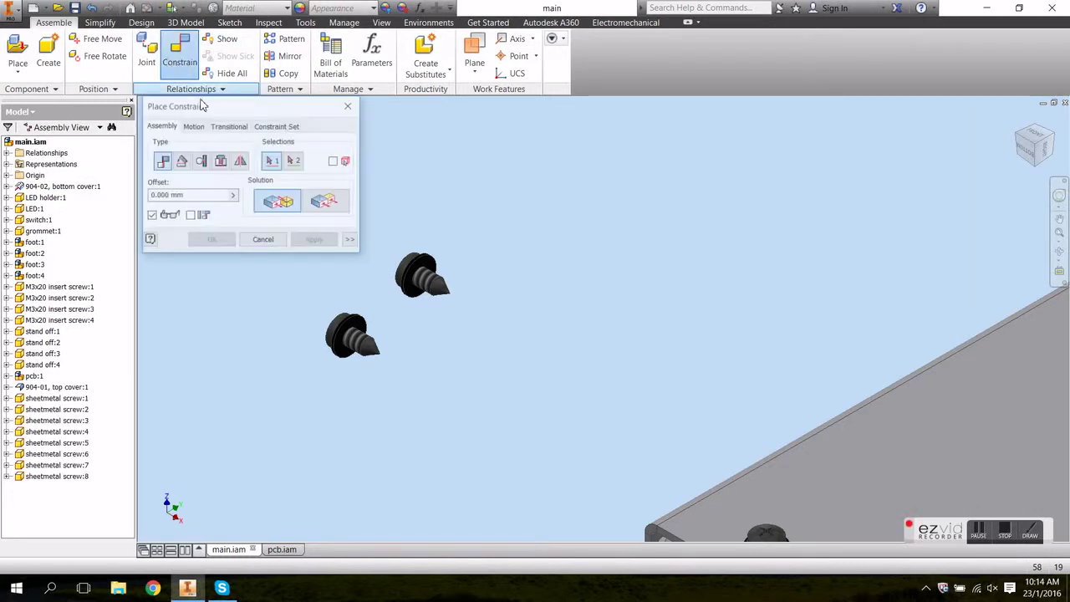
pyautogui.click(219, 162)
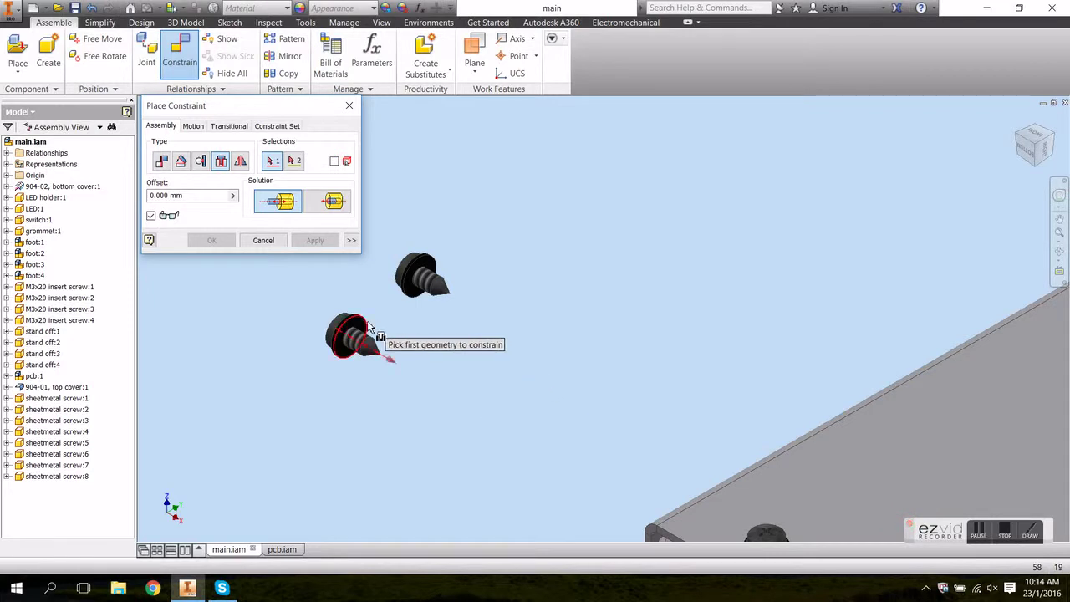
pyautogui.click(371, 326)
pyautogui.scroll(10, 825, 382)
pyautogui.moveTo(590, 349); pyautogui.dragTo(604, 349, button='middle')
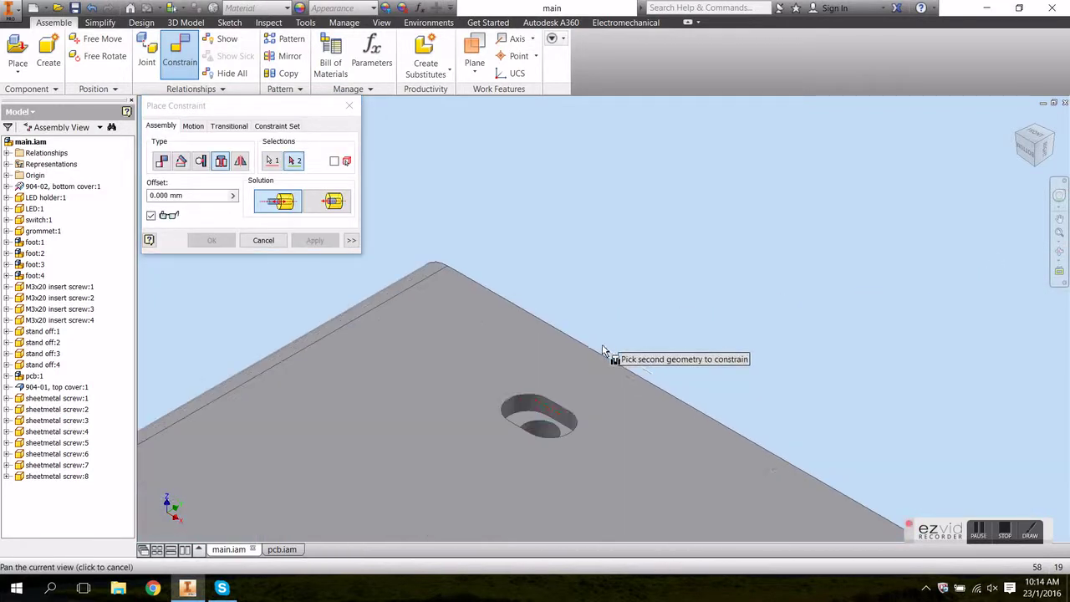
pyautogui.click(545, 430)
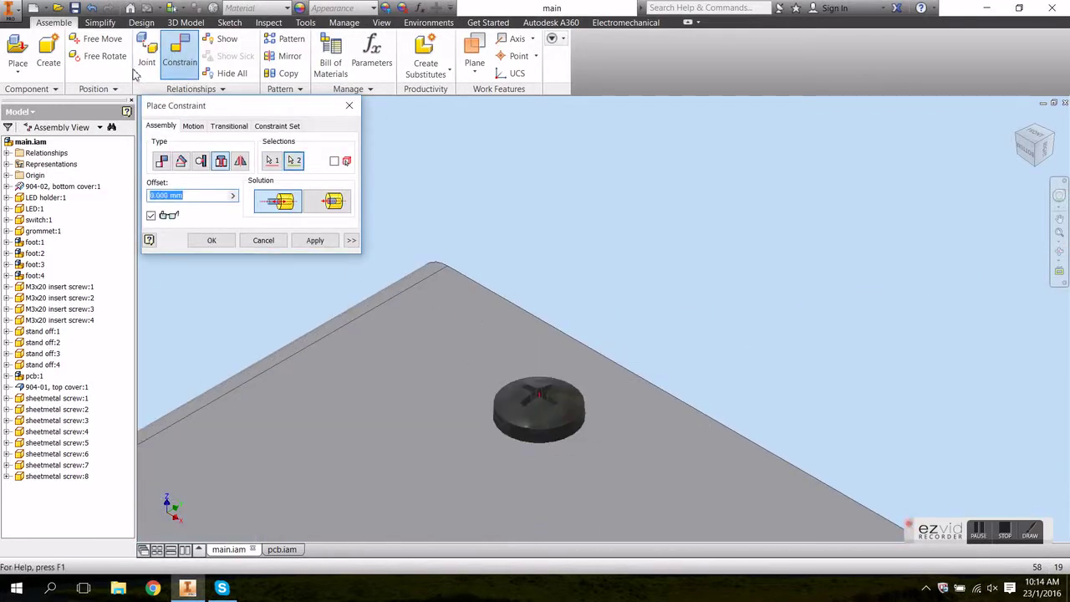
pyautogui.write('1.2')
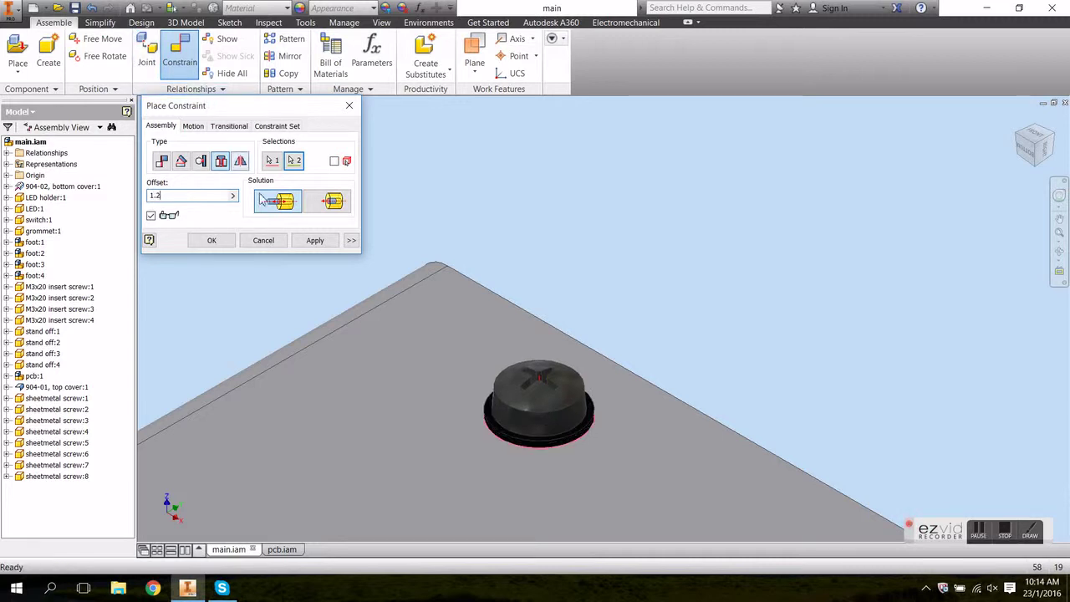